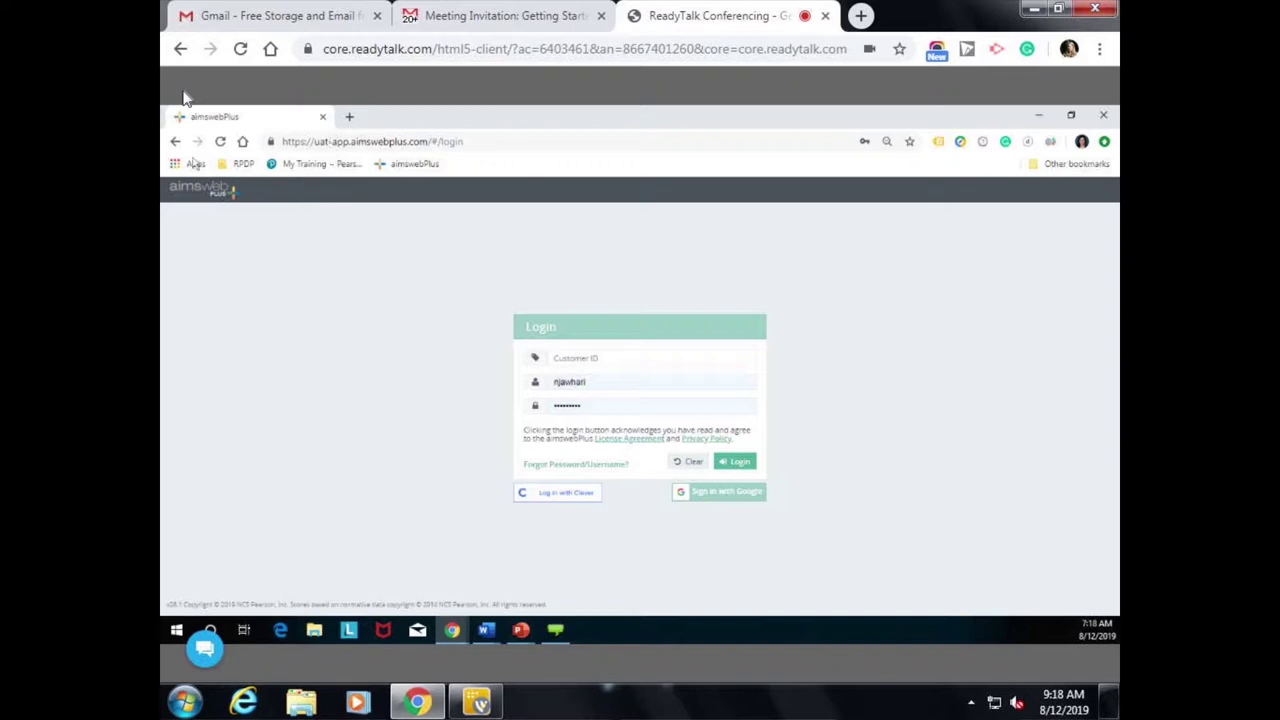
# - Put the cursor in the Customer ID field of the aimswebPlus login box
pyautogui.click(586, 362)
# - Enter the customer ID, replace the username with the saved login and password, and sign in
pyautogui.write('19518')
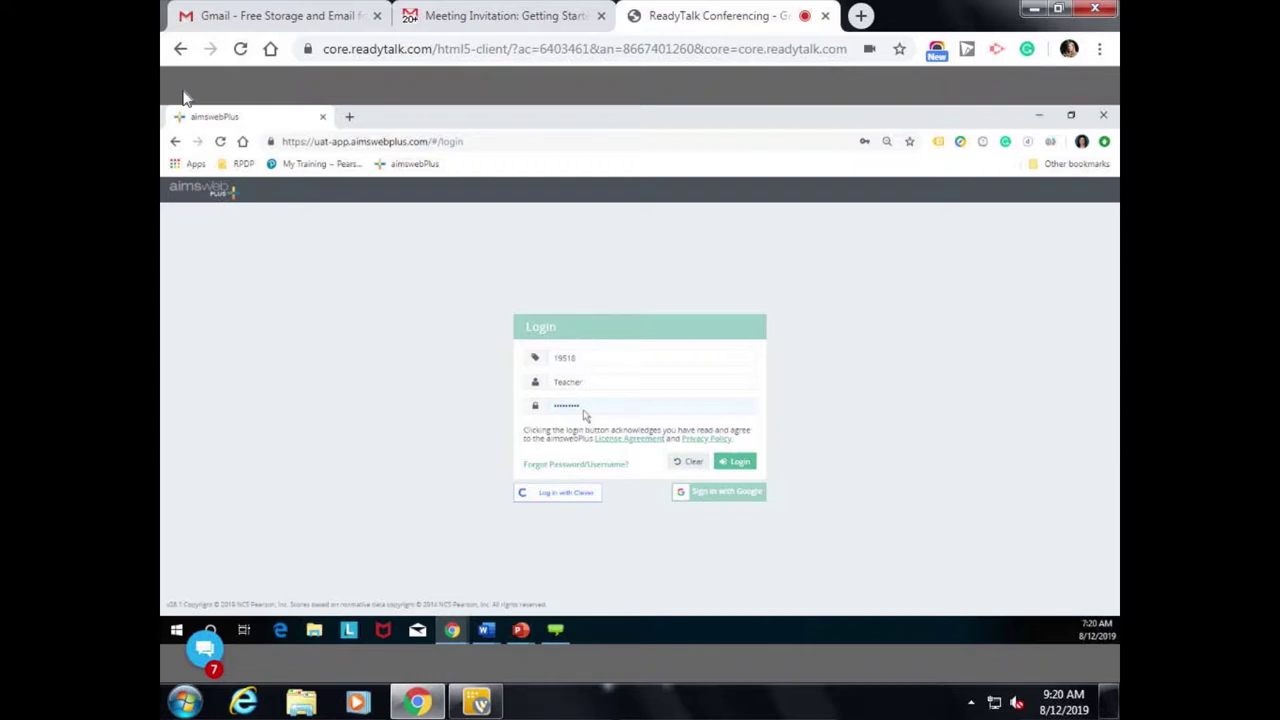
pyautogui.doubleClick(623, 381)
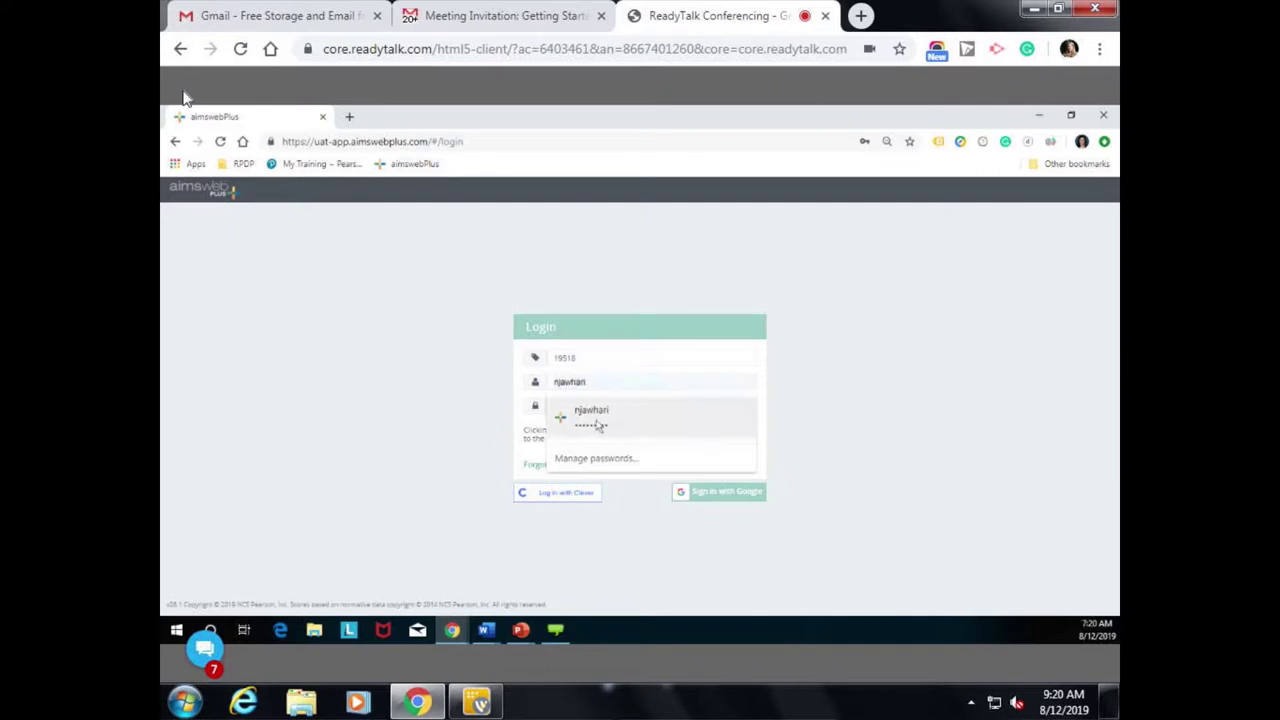
pyautogui.click(598, 425)
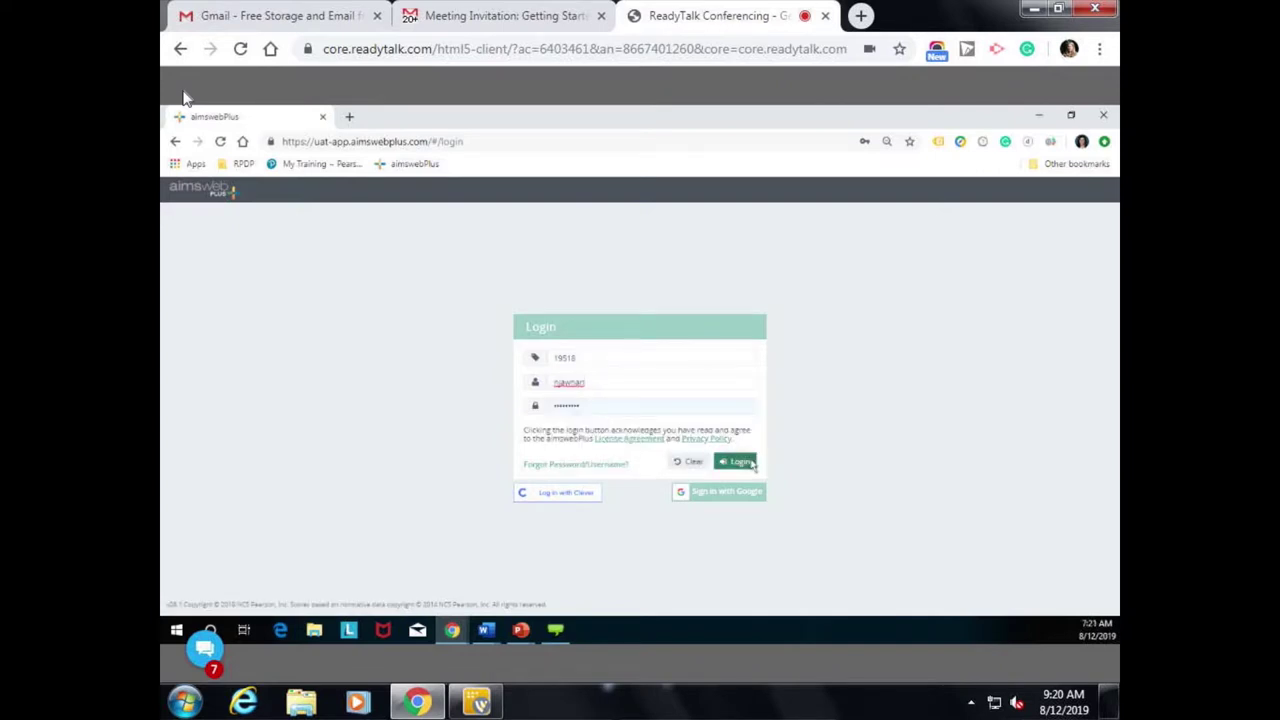
pyautogui.click(752, 463)
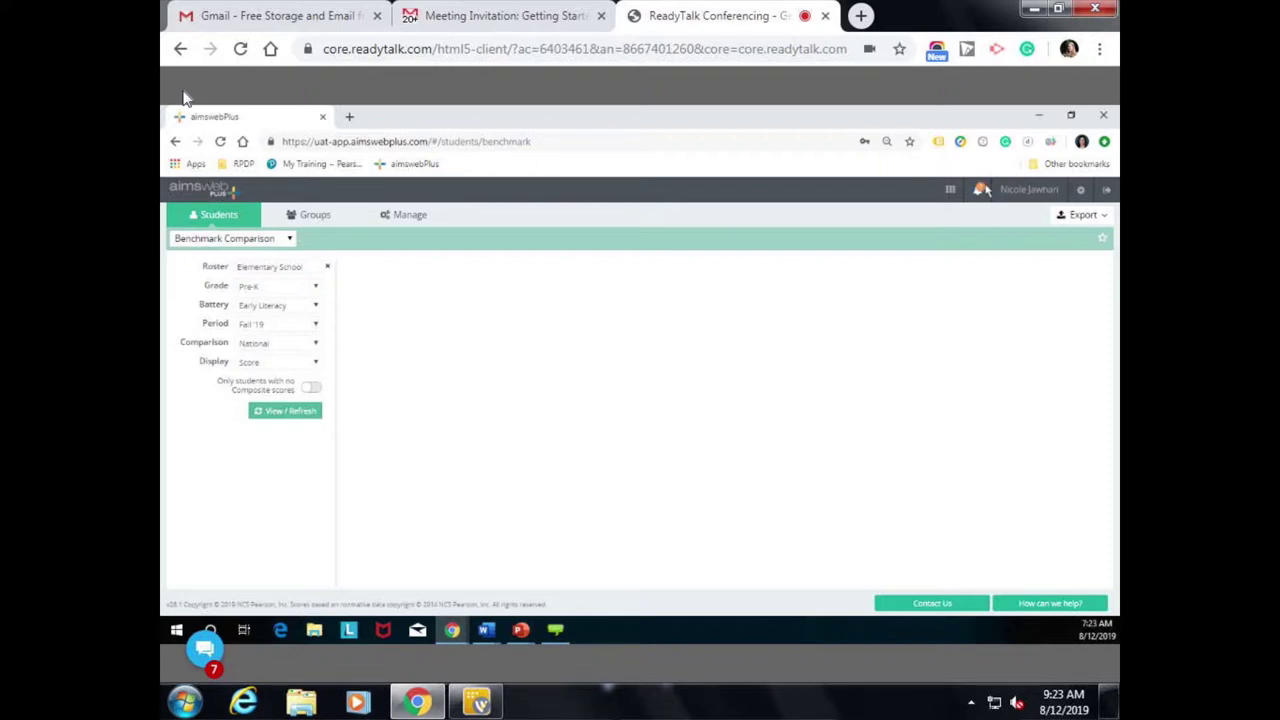
pyautogui.click(984, 190)
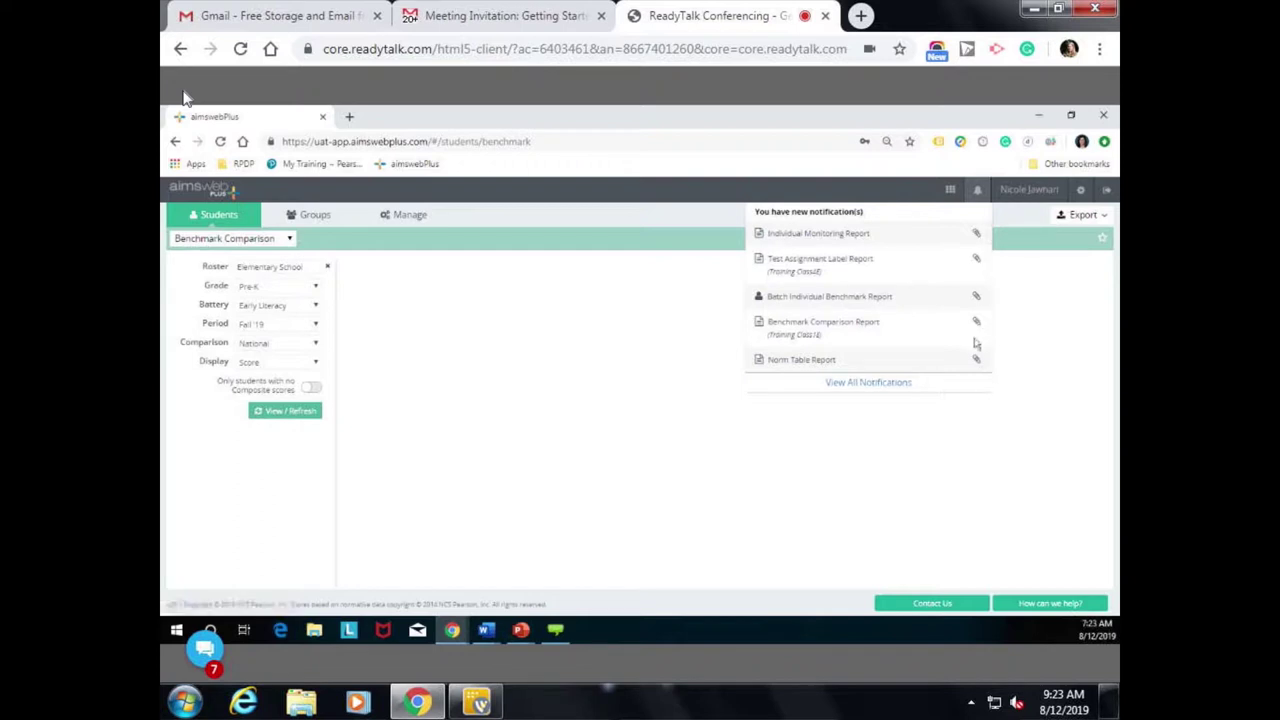
pyautogui.click(1027, 267)
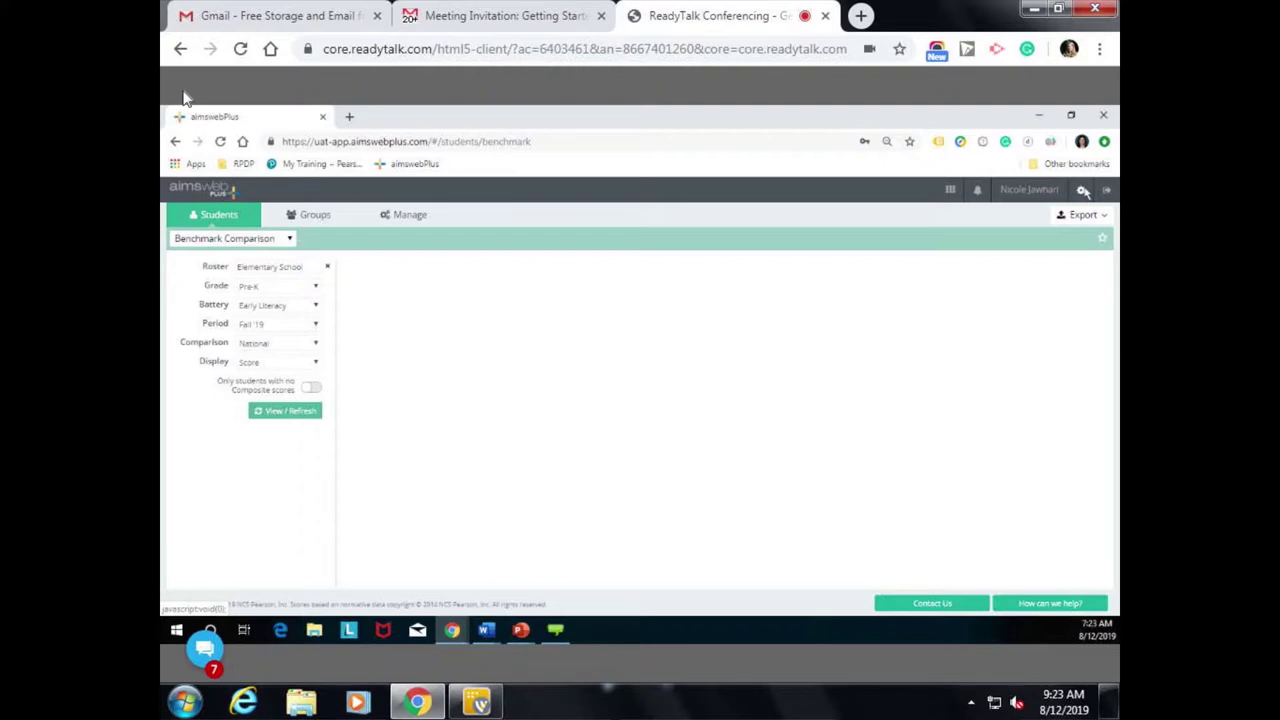
# - Scroll through all My Settings user roles, including Intervention2 Owner and Training Manager, then close unsaved
pyautogui.click(1083, 190)
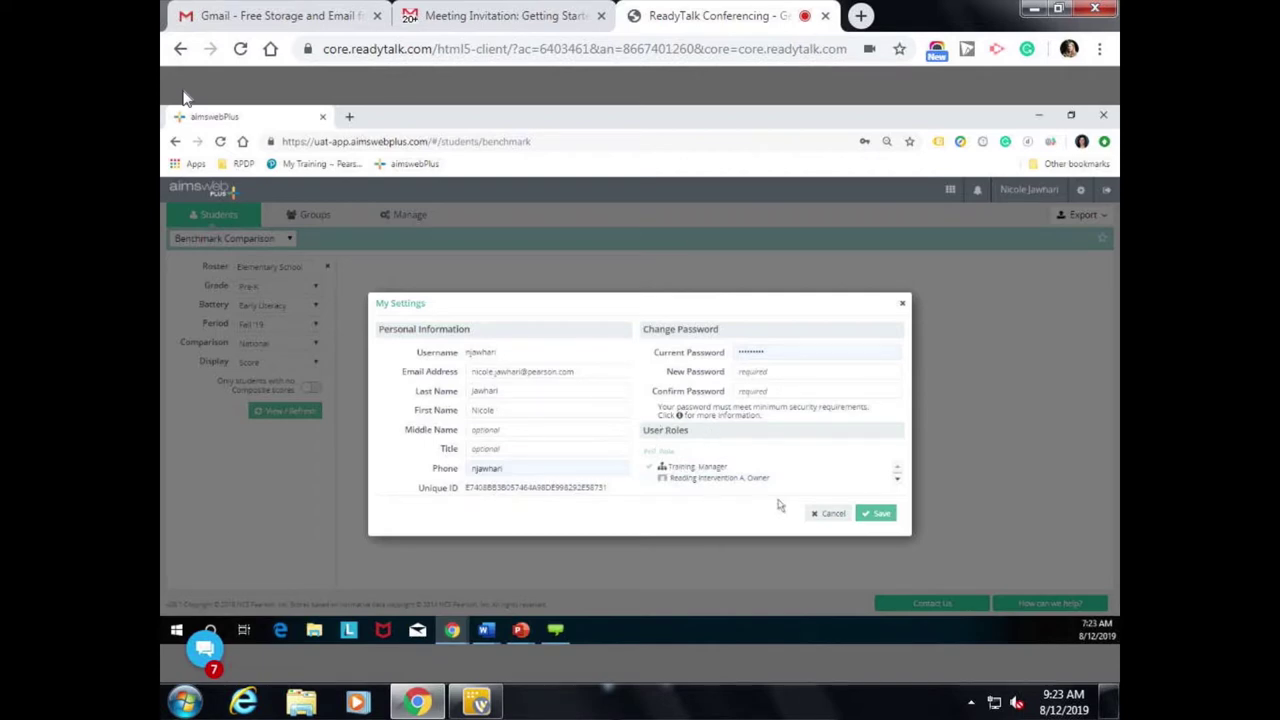
pyautogui.click(900, 479)
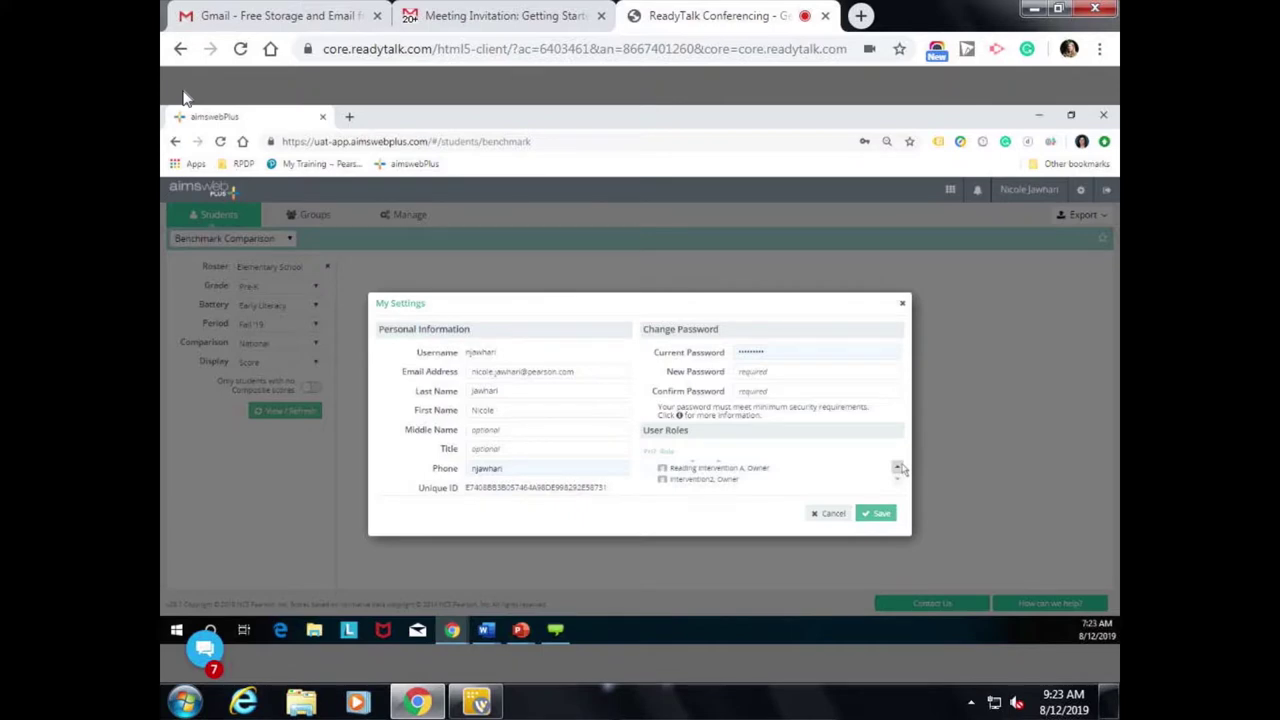
pyautogui.click(898, 467)
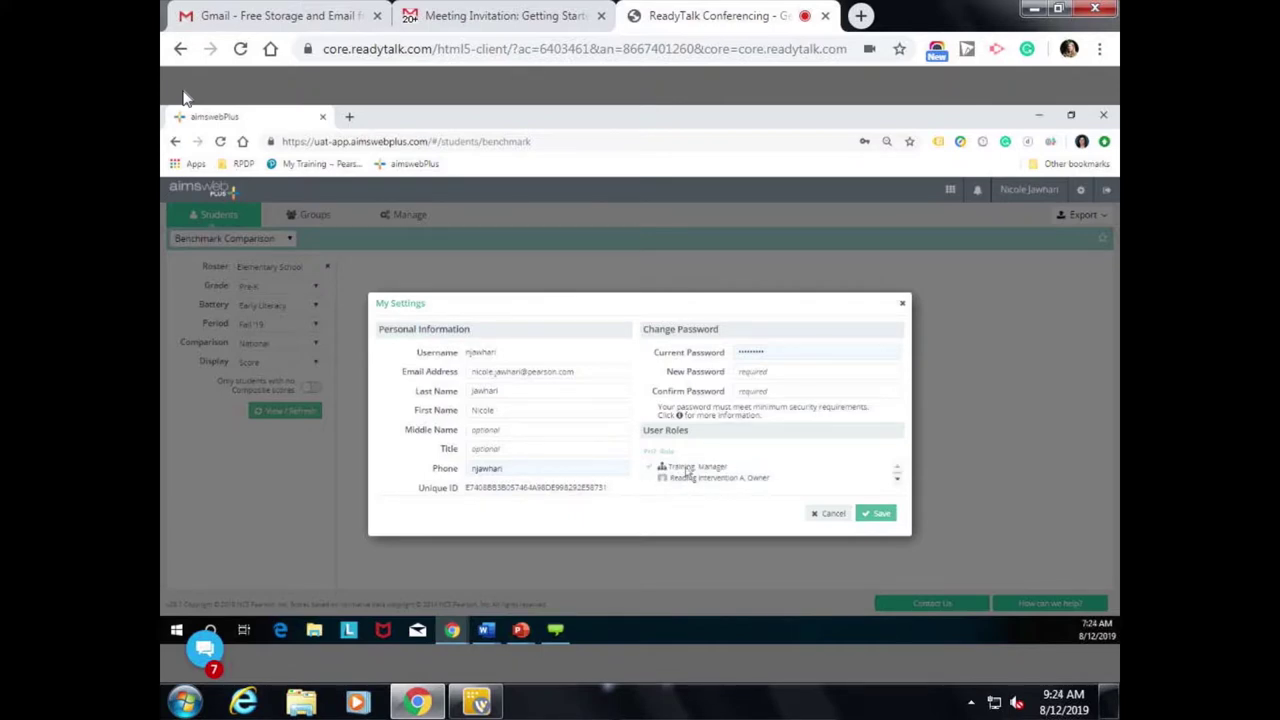
pyautogui.click(897, 479)
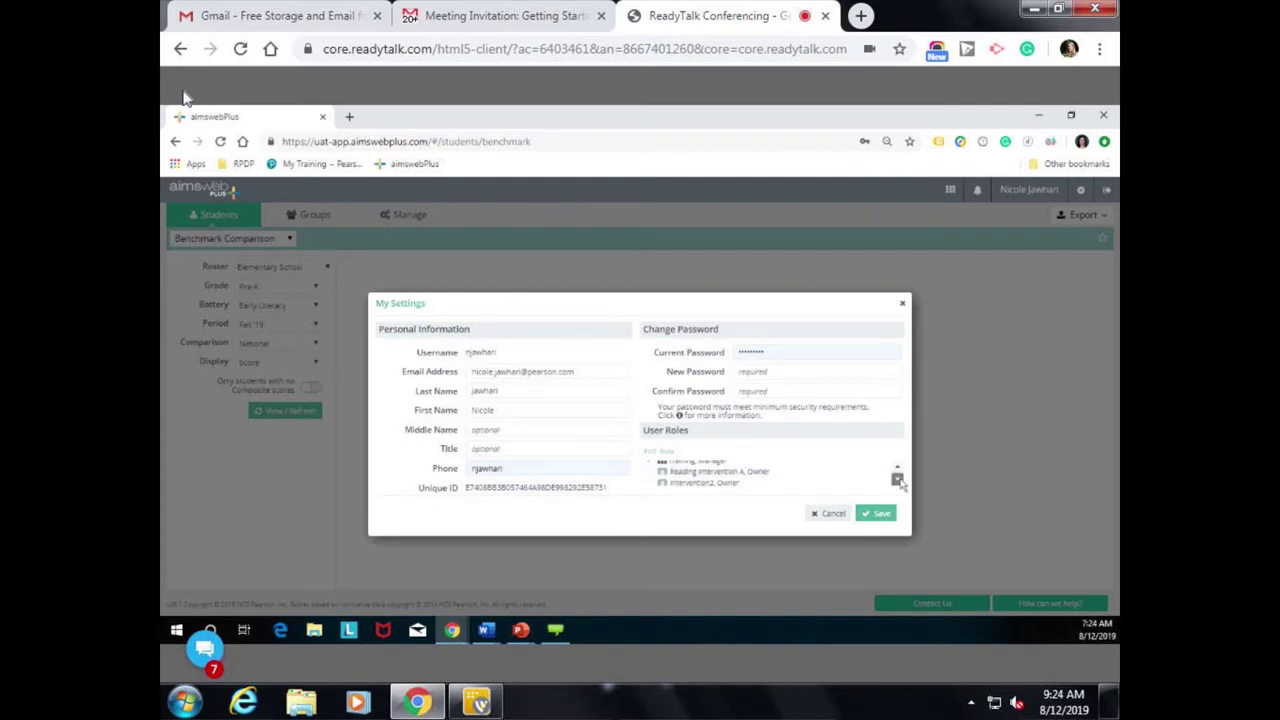
pyautogui.click(898, 480)
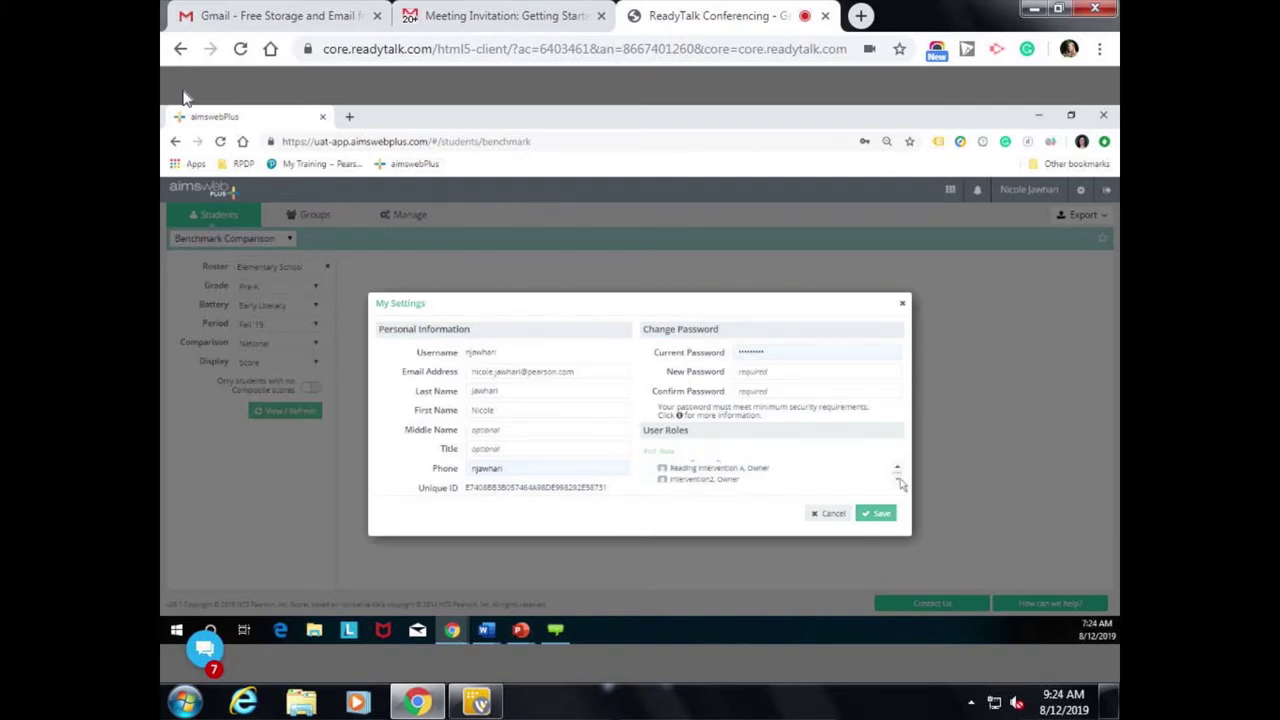
pyautogui.click(897, 467)
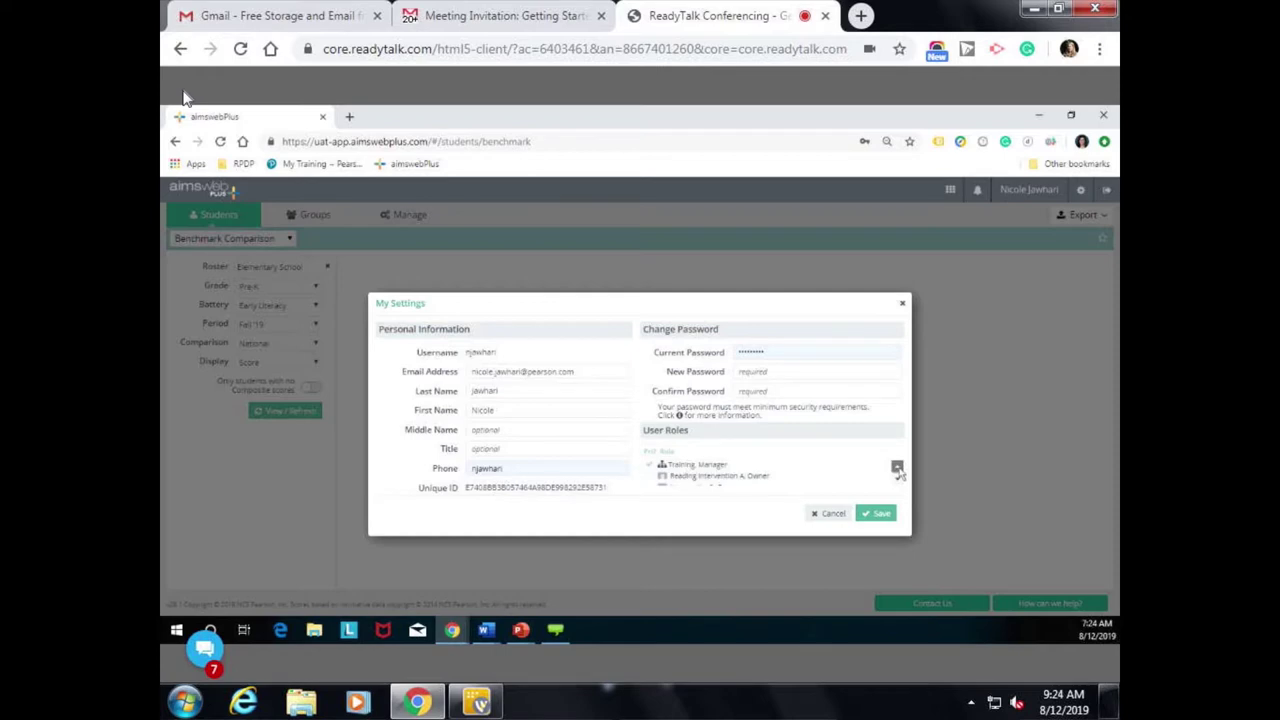
pyautogui.click(897, 468)
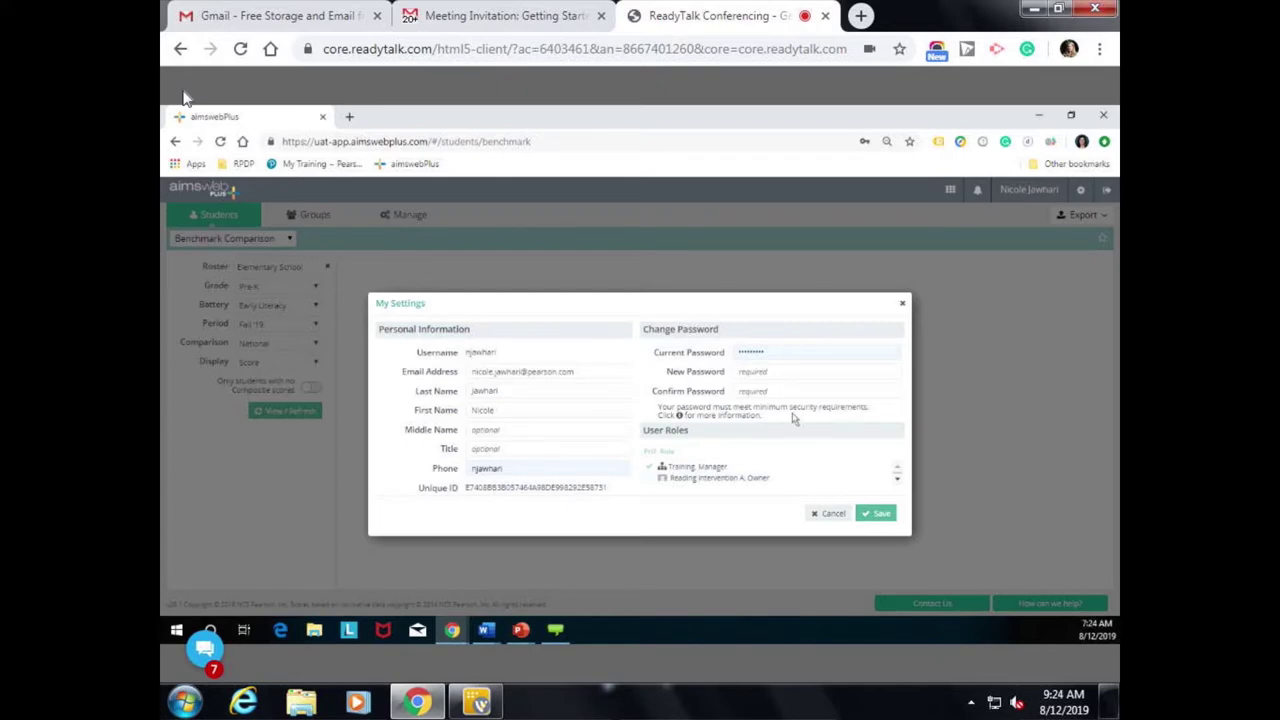
pyautogui.click(903, 305)
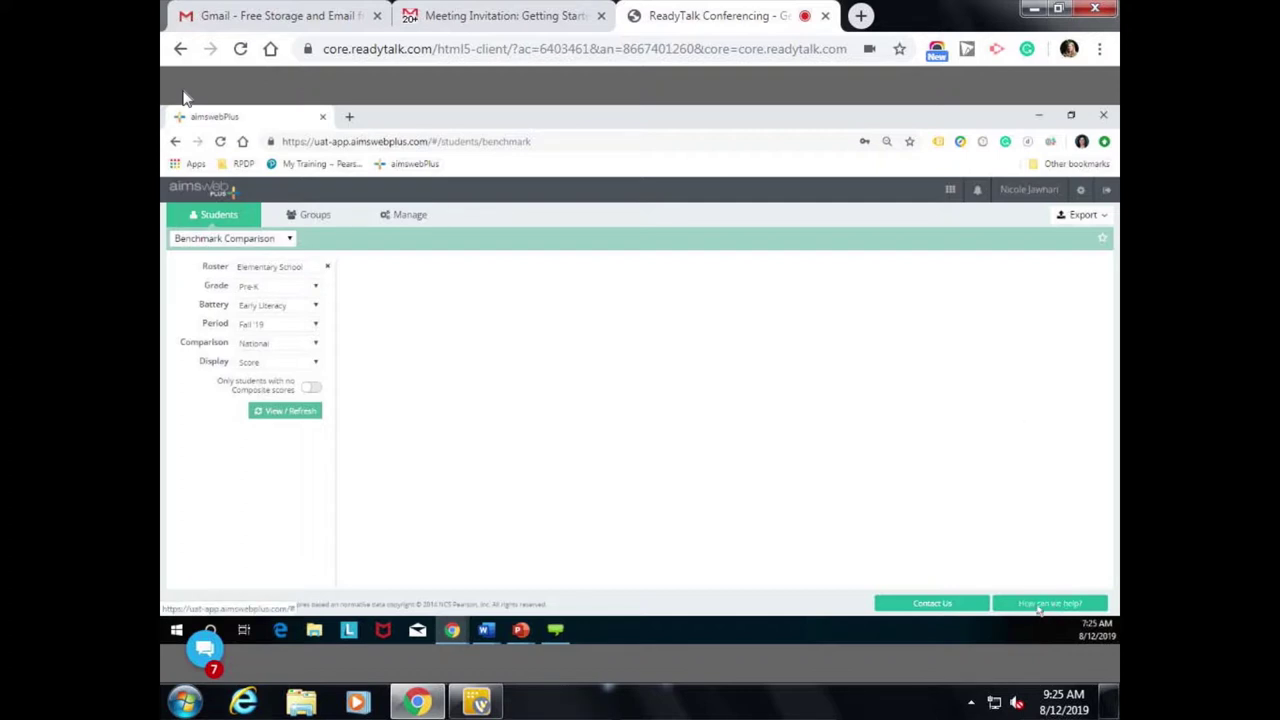
# - Open the Benchmark Screening help page from the 'How can we help?' button
pyautogui.click(1040, 606)
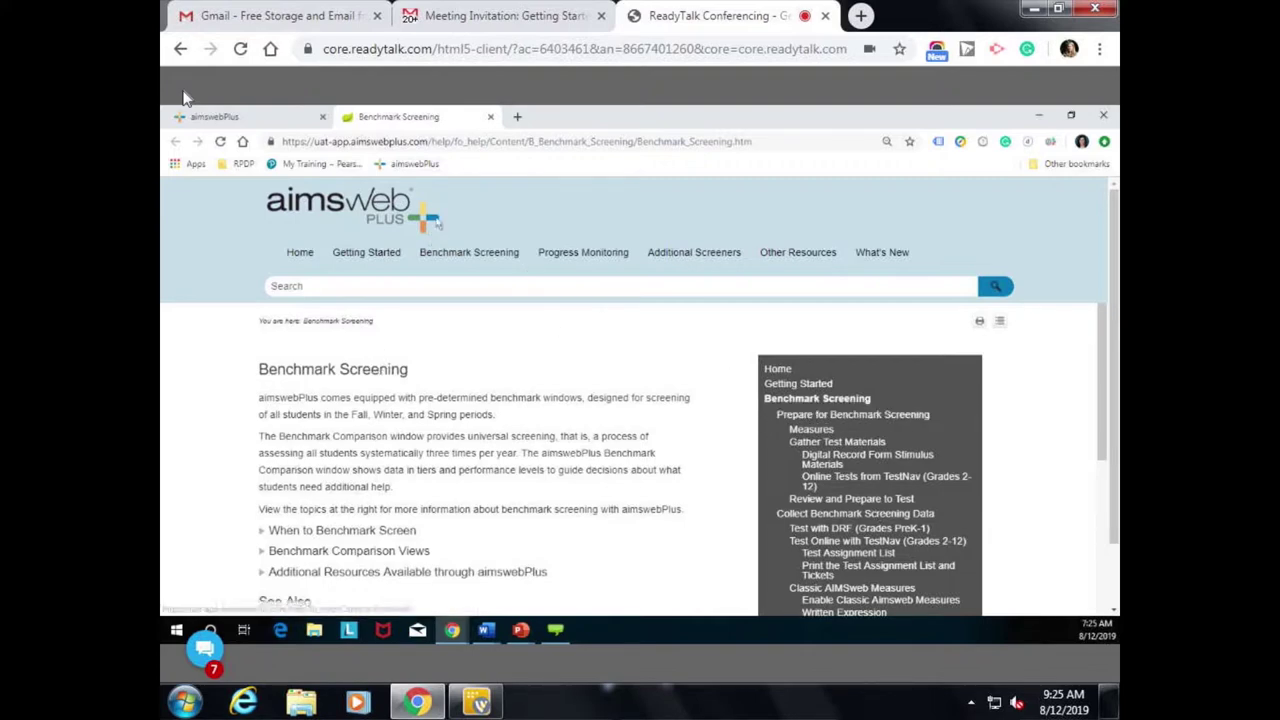
# - Expand the Other Resources > Downloads menu on the help site
pyautogui.moveTo(366, 252)
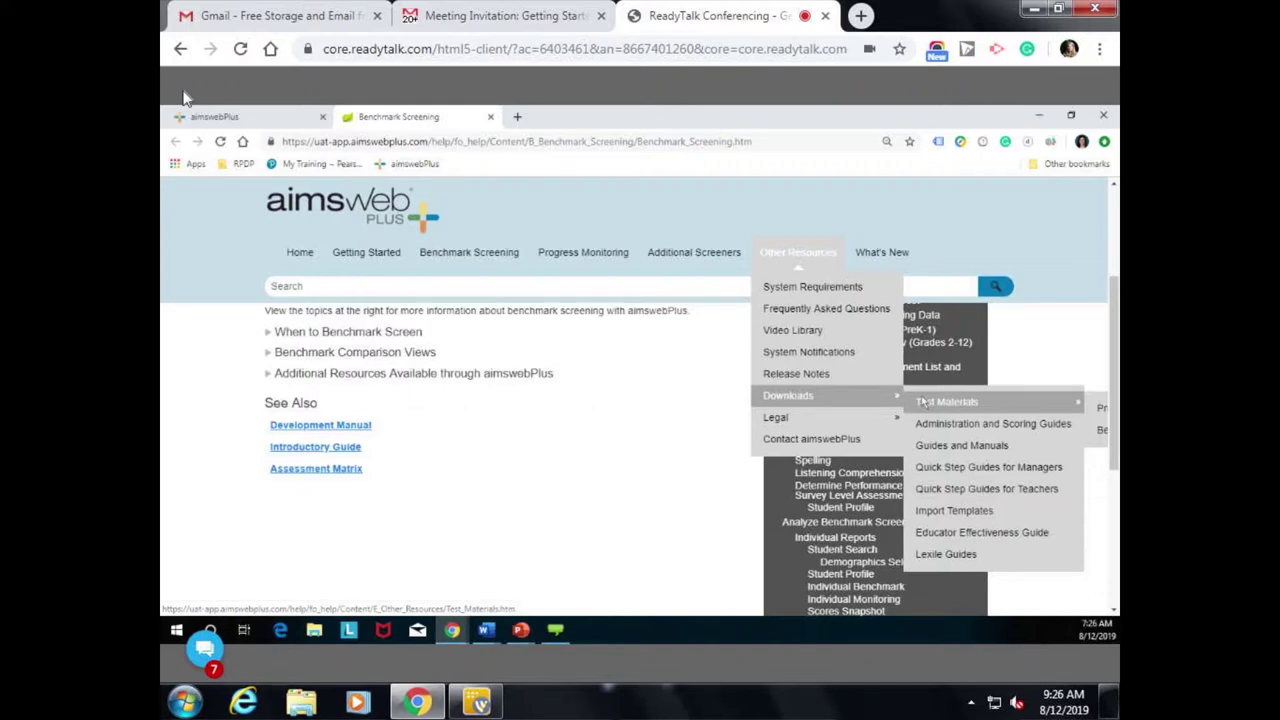
# - Go to Test Materials and open the Benchmark Stimulus Books page
pyautogui.click(922, 401)
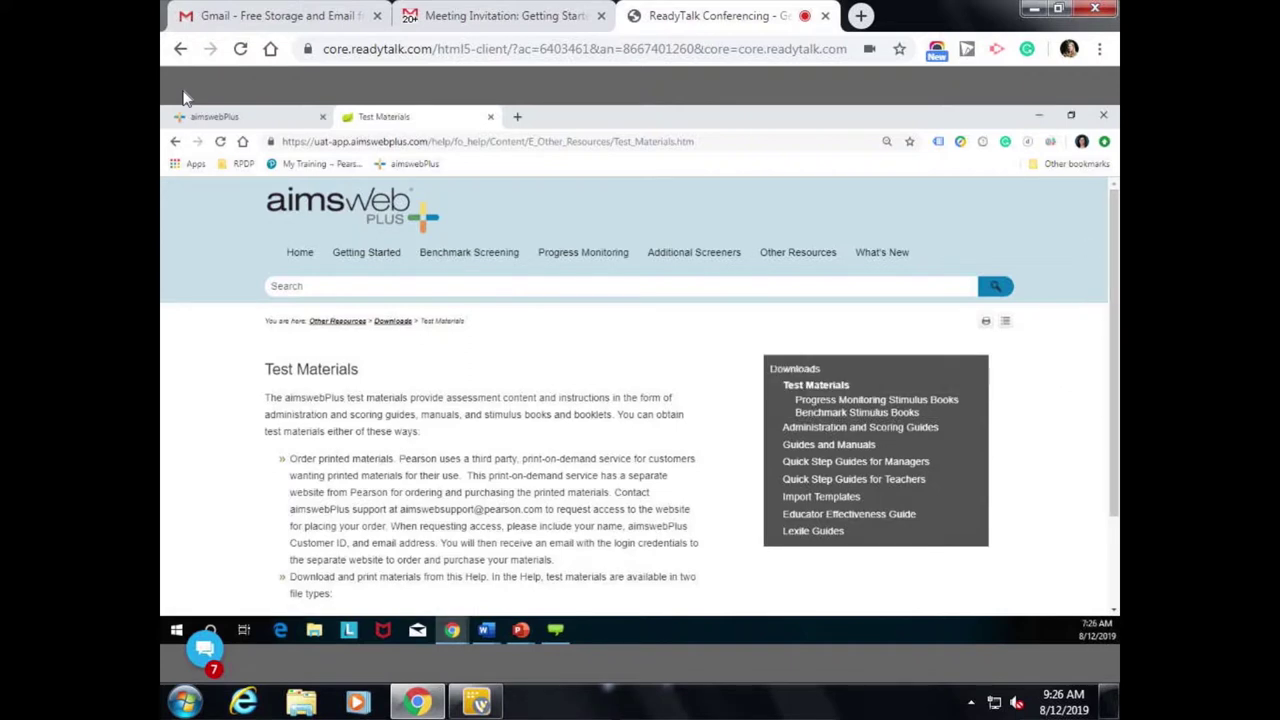
pyautogui.scroll(-2, 640, 450)
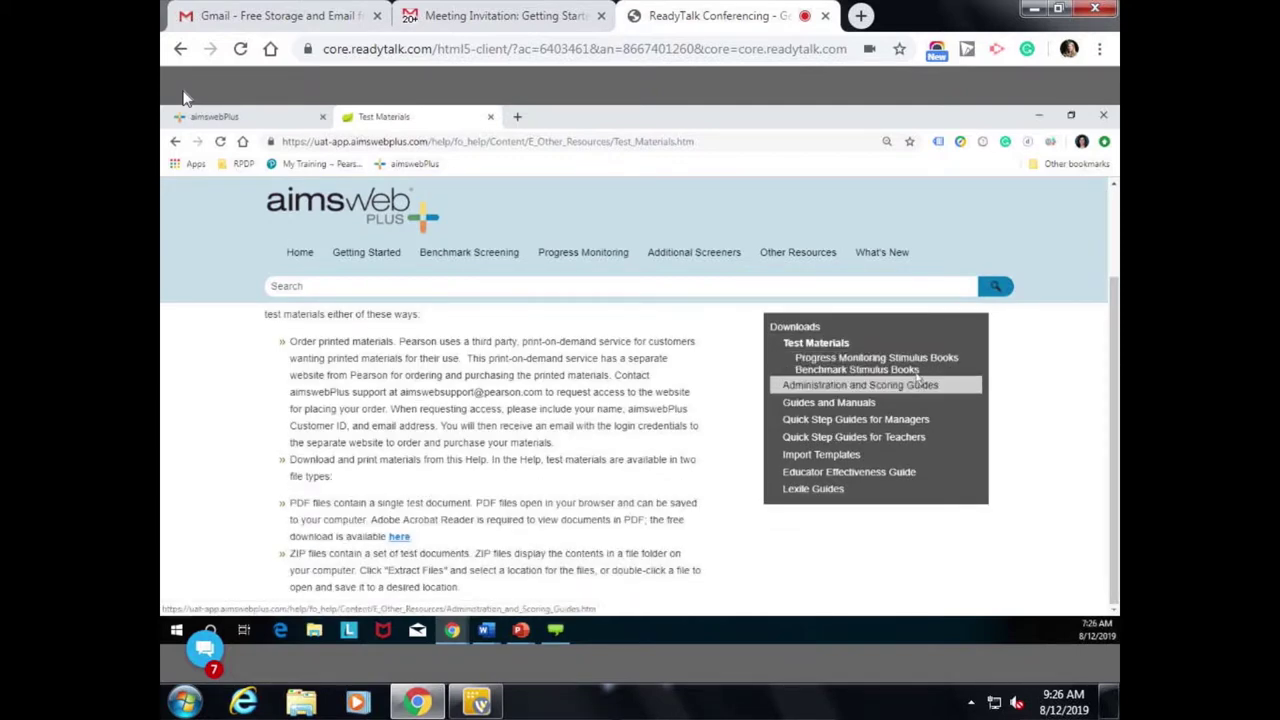
pyautogui.click(915, 370)
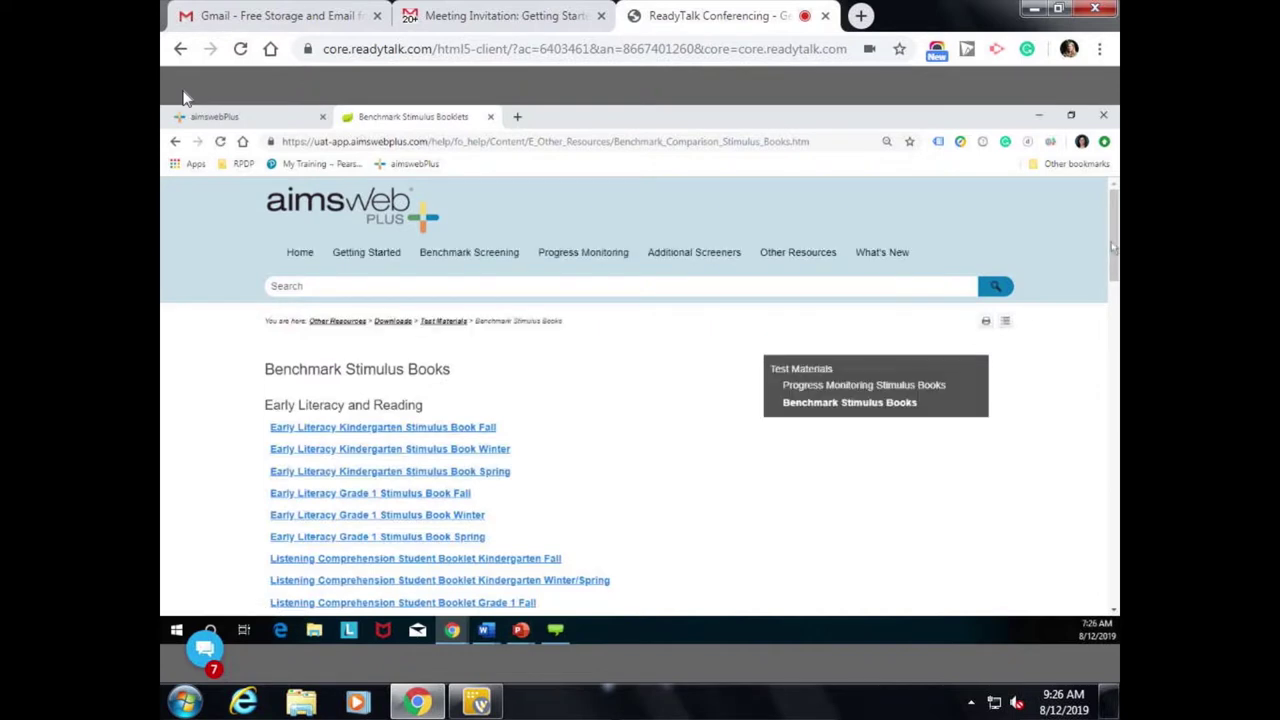
pyautogui.scroll(-3, 1113, 255)
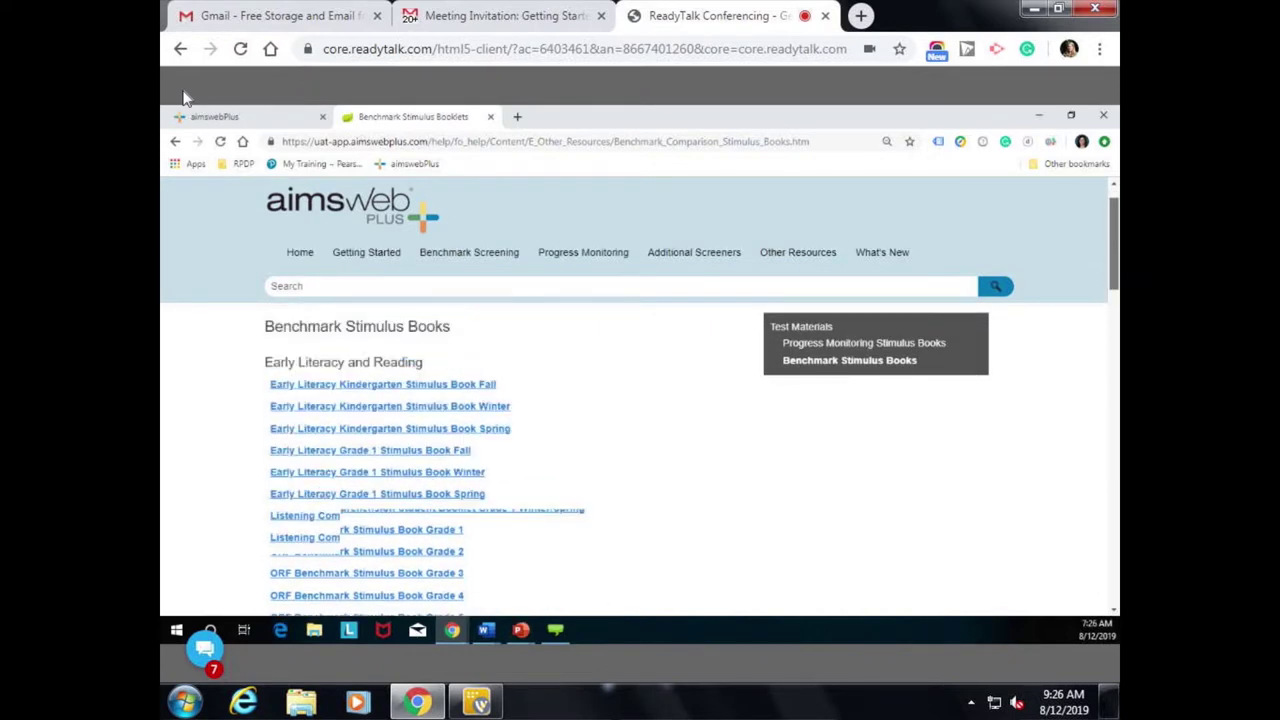
pyautogui.scroll(1, 640, 450)
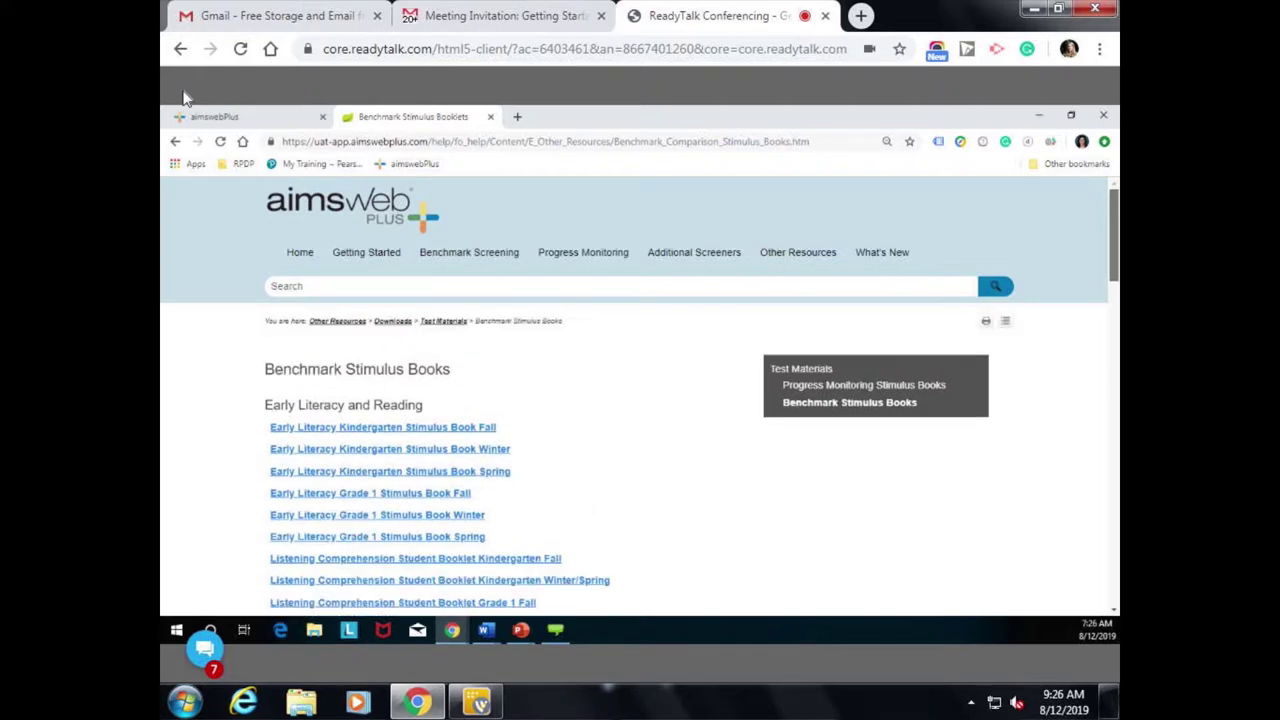
pyautogui.scroll(-1, 690, 400)
pyautogui.scroll(-1, 433, 327)
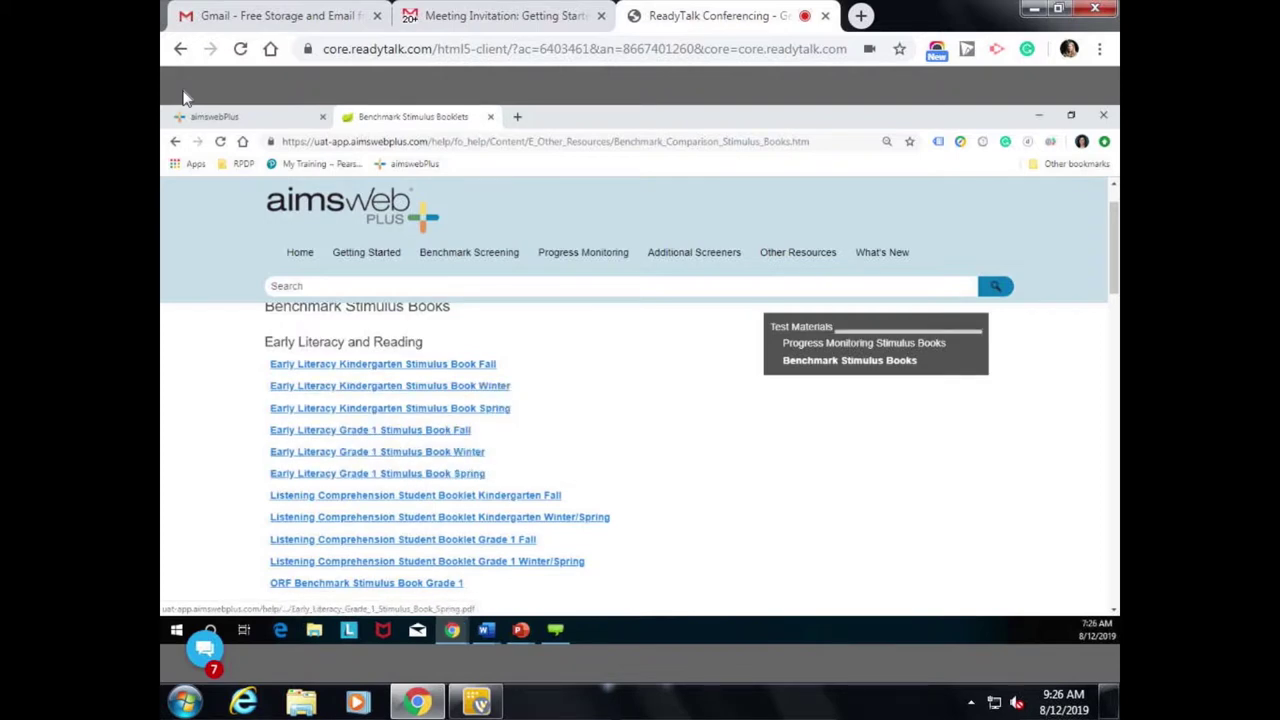
pyautogui.moveTo(1113, 245); pyautogui.dragTo(1113, 262)
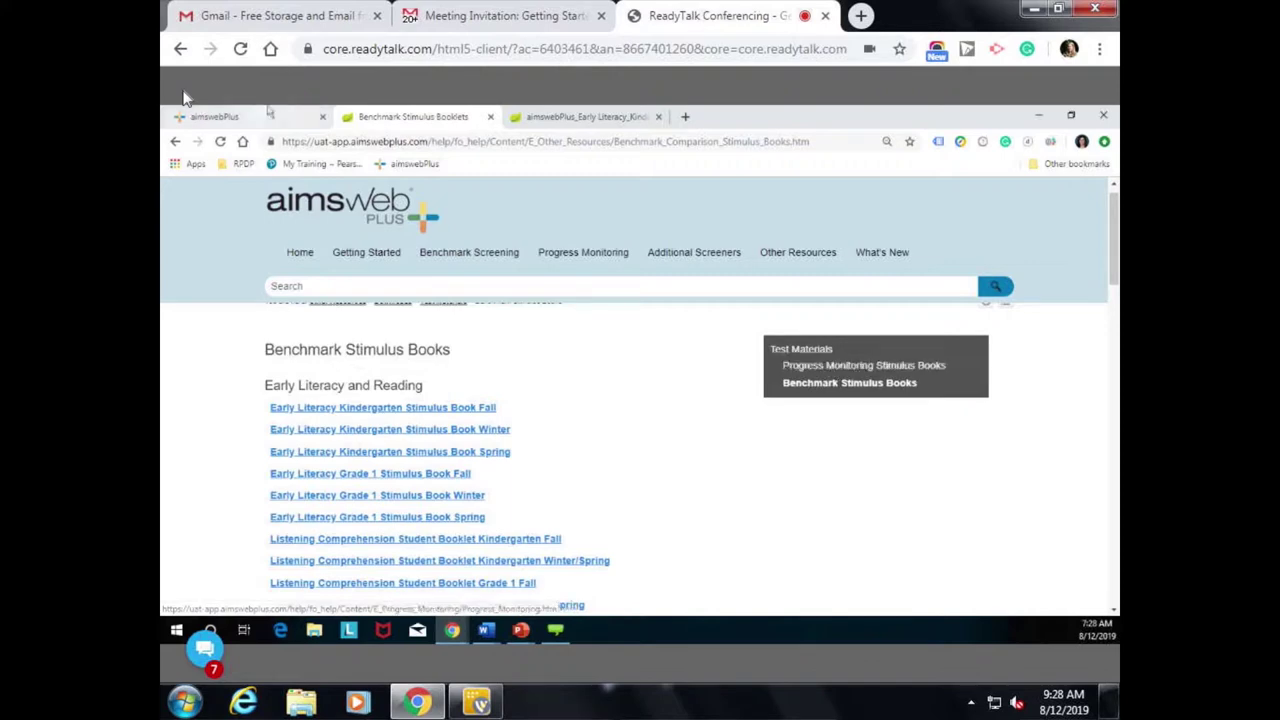
pyautogui.click(272, 117)
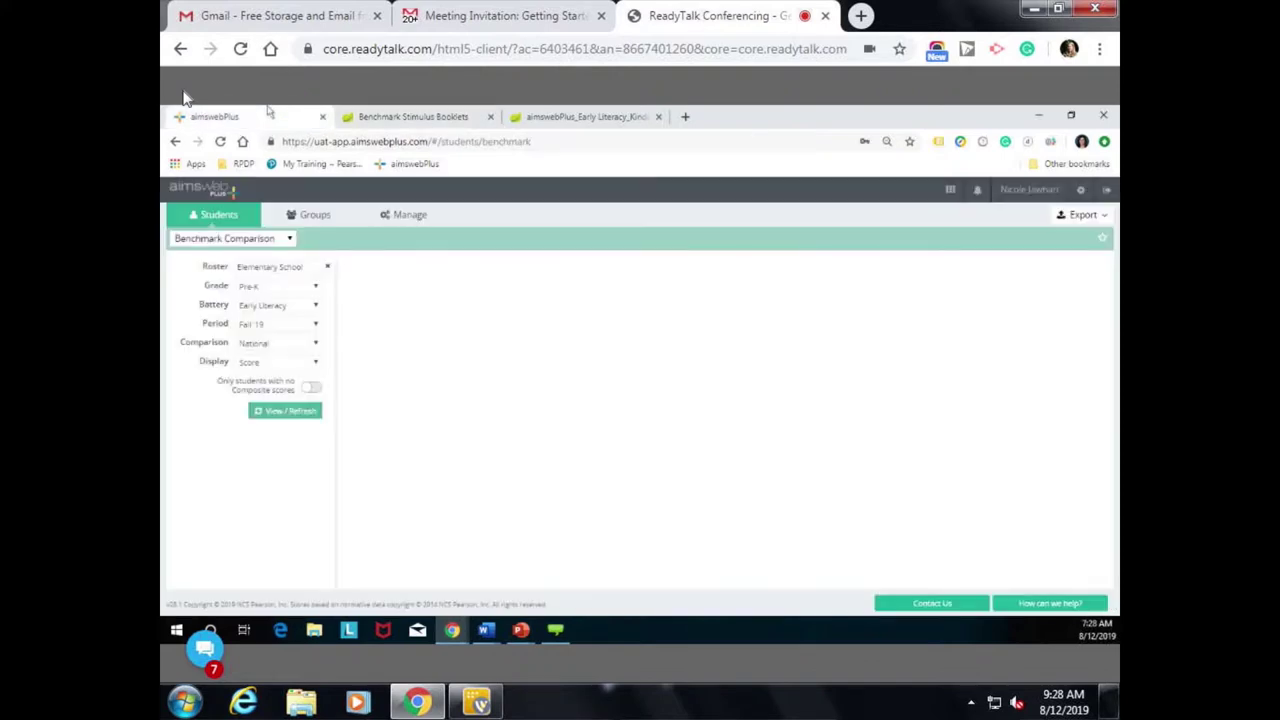
pyautogui.click(282, 240)
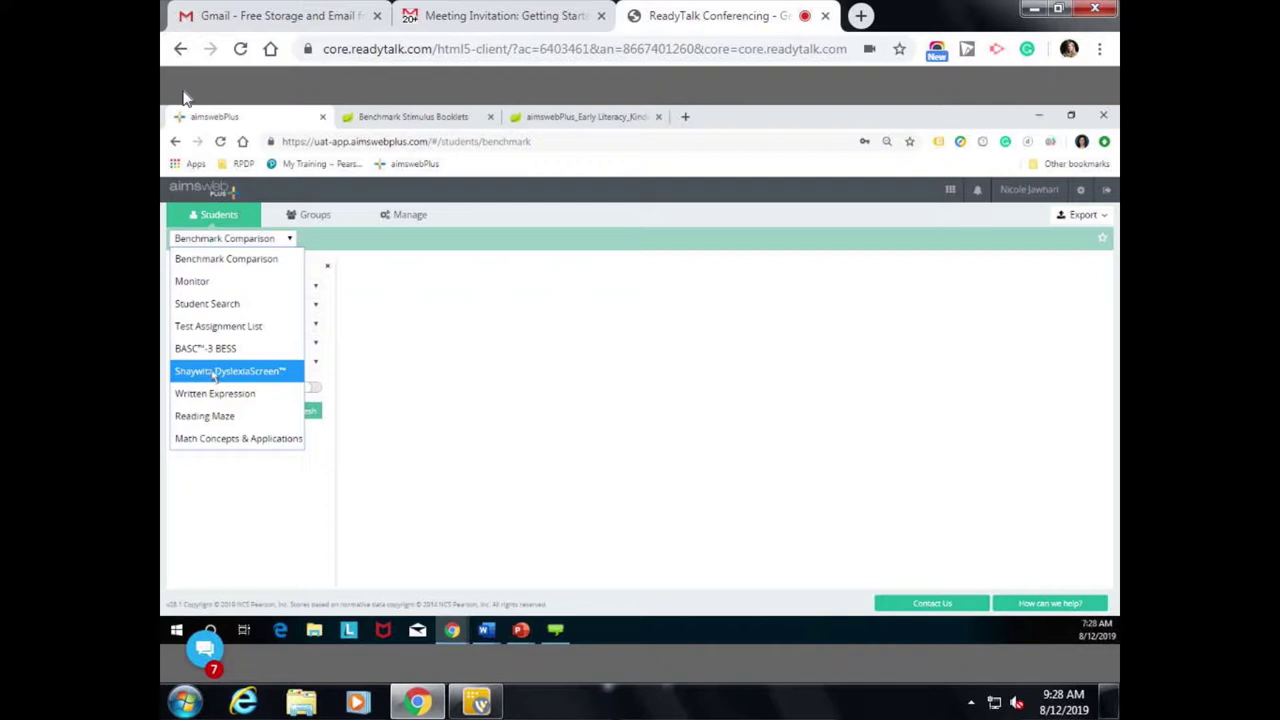
pyautogui.click(415, 318)
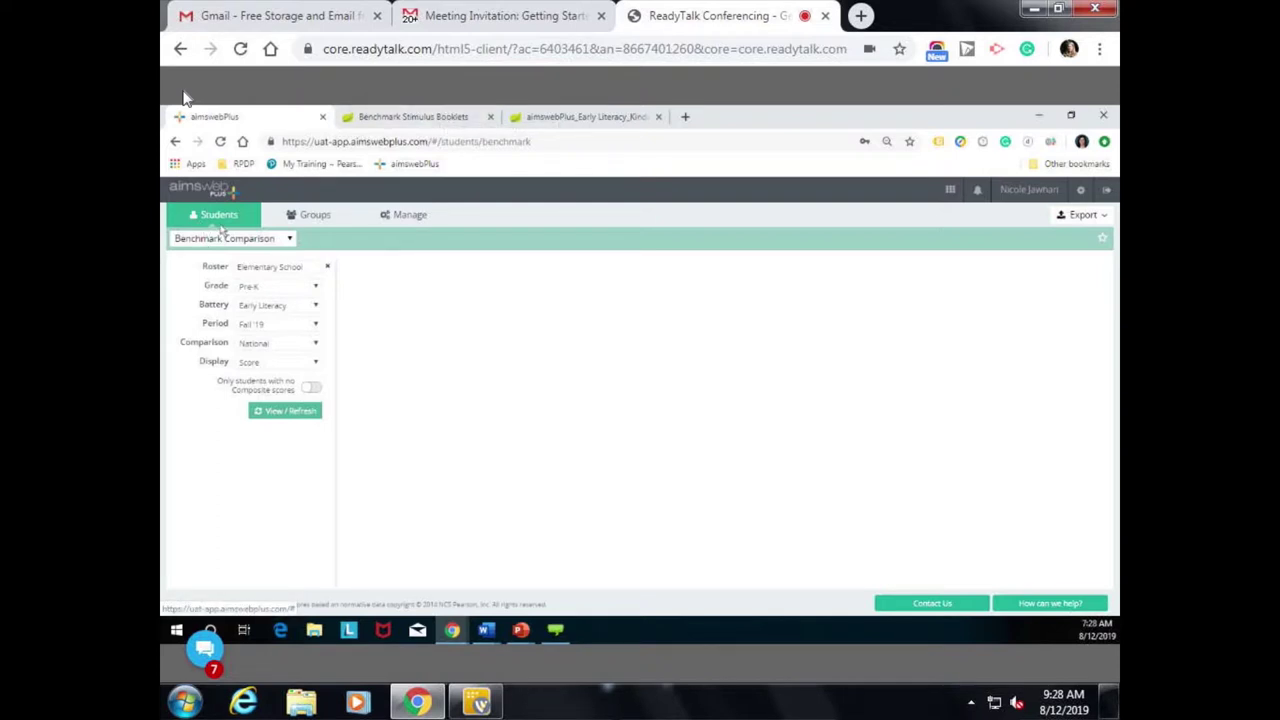
pyautogui.click(232, 241)
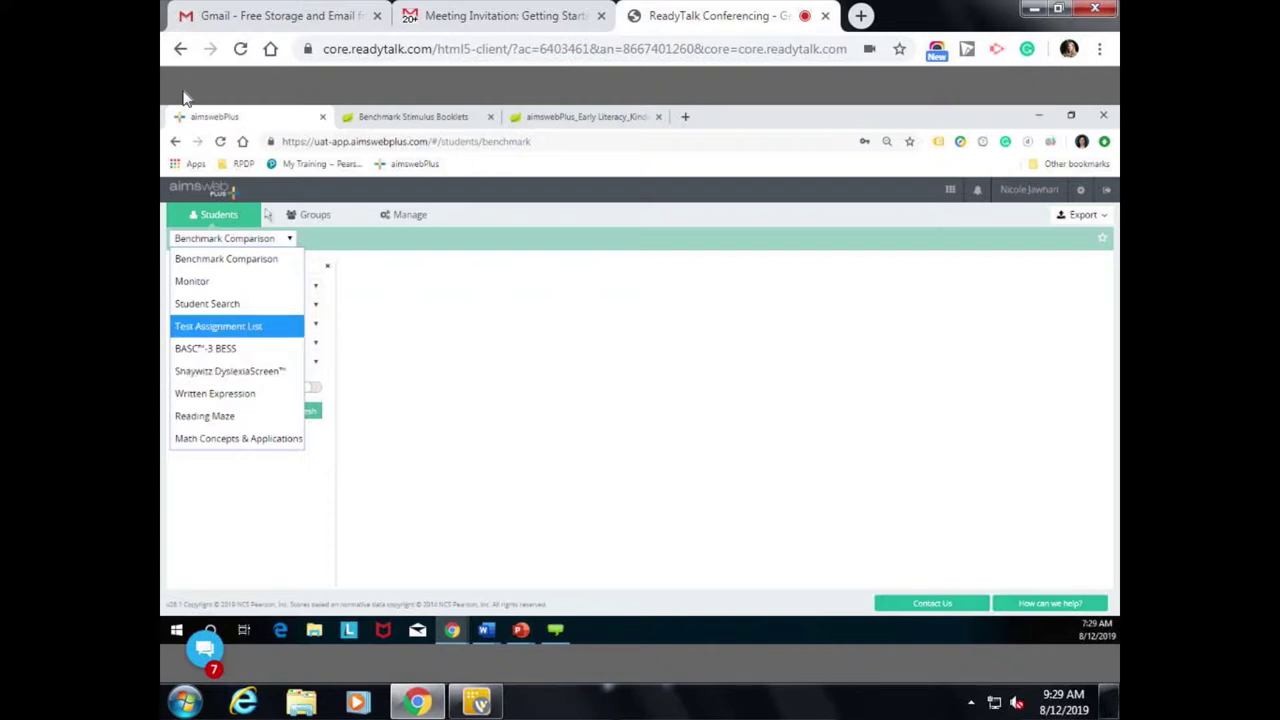
pyautogui.click(241, 214)
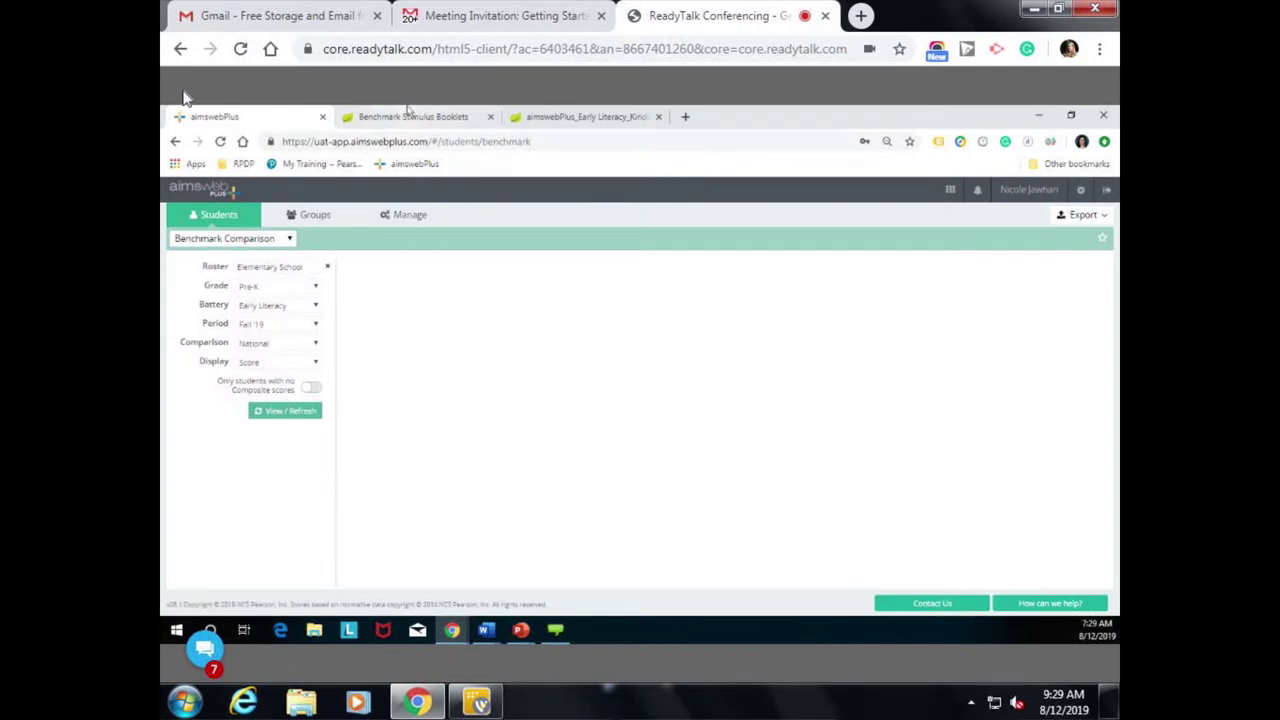
pyautogui.click(410, 116)
pyautogui.moveTo(837, 263)
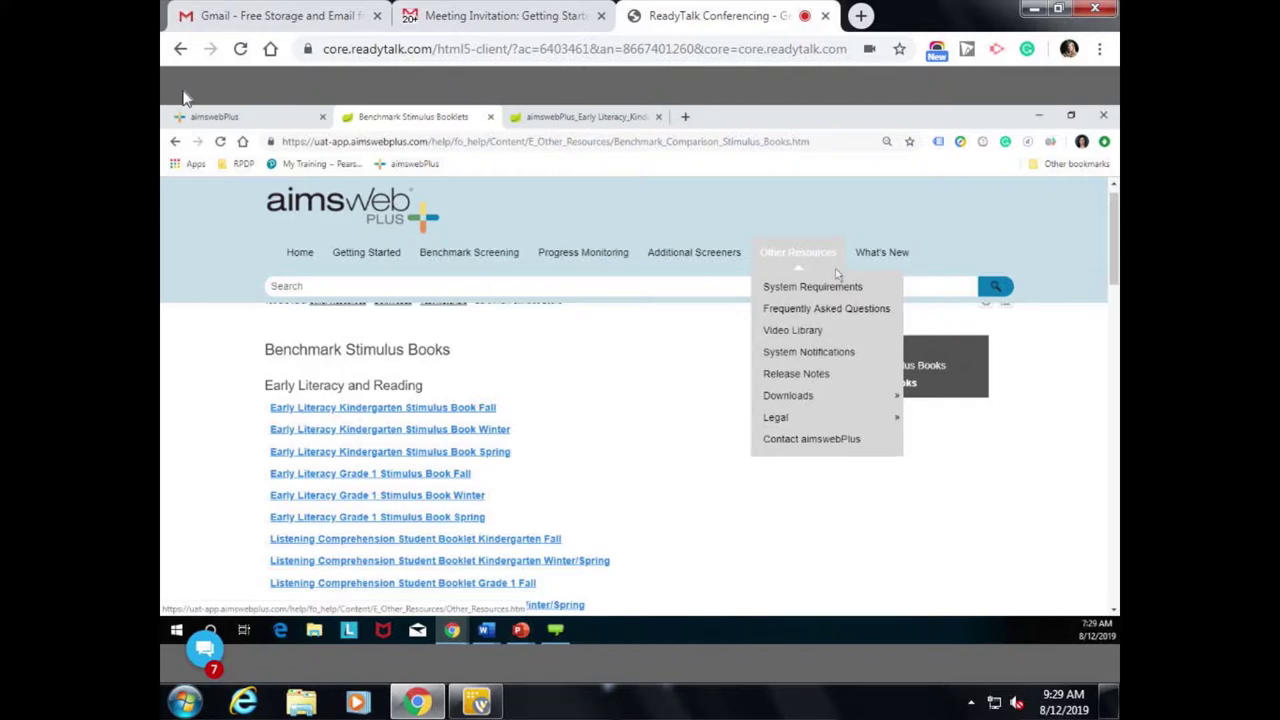
# - Open Quick Step Guides for Teachers under Downloads and look through the guide list
pyautogui.moveTo(837, 421)
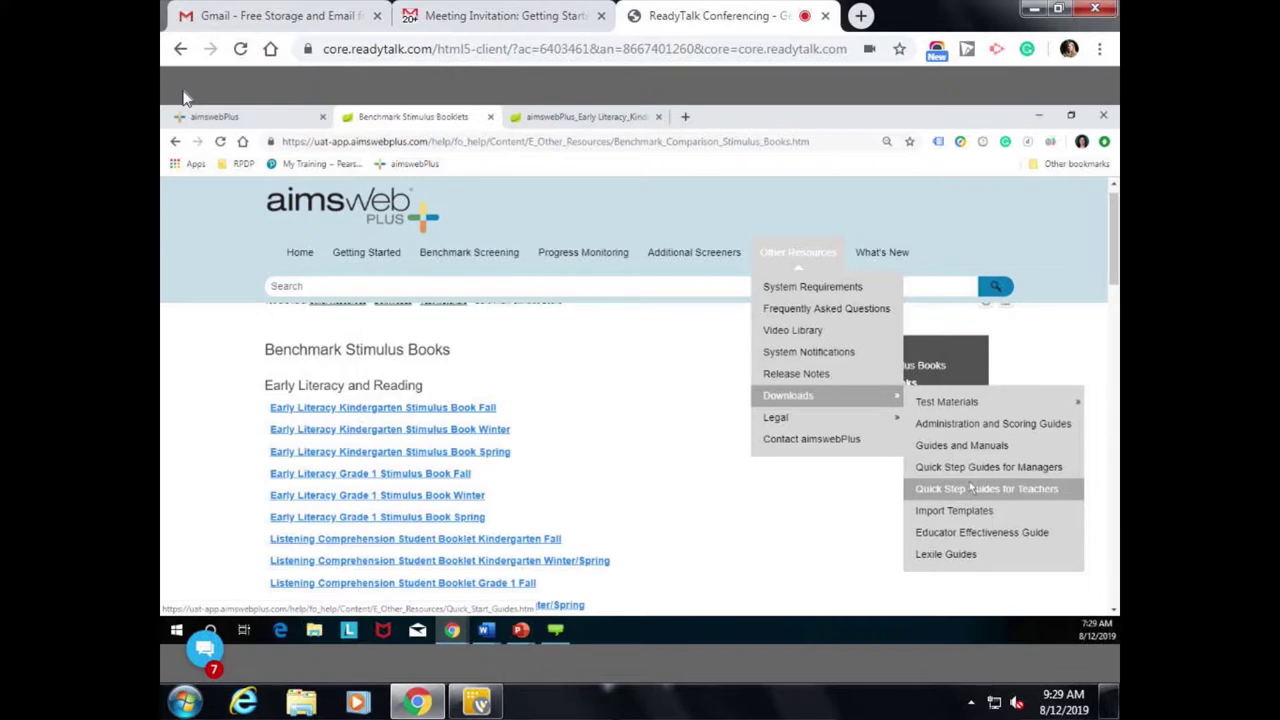
pyautogui.click(970, 487)
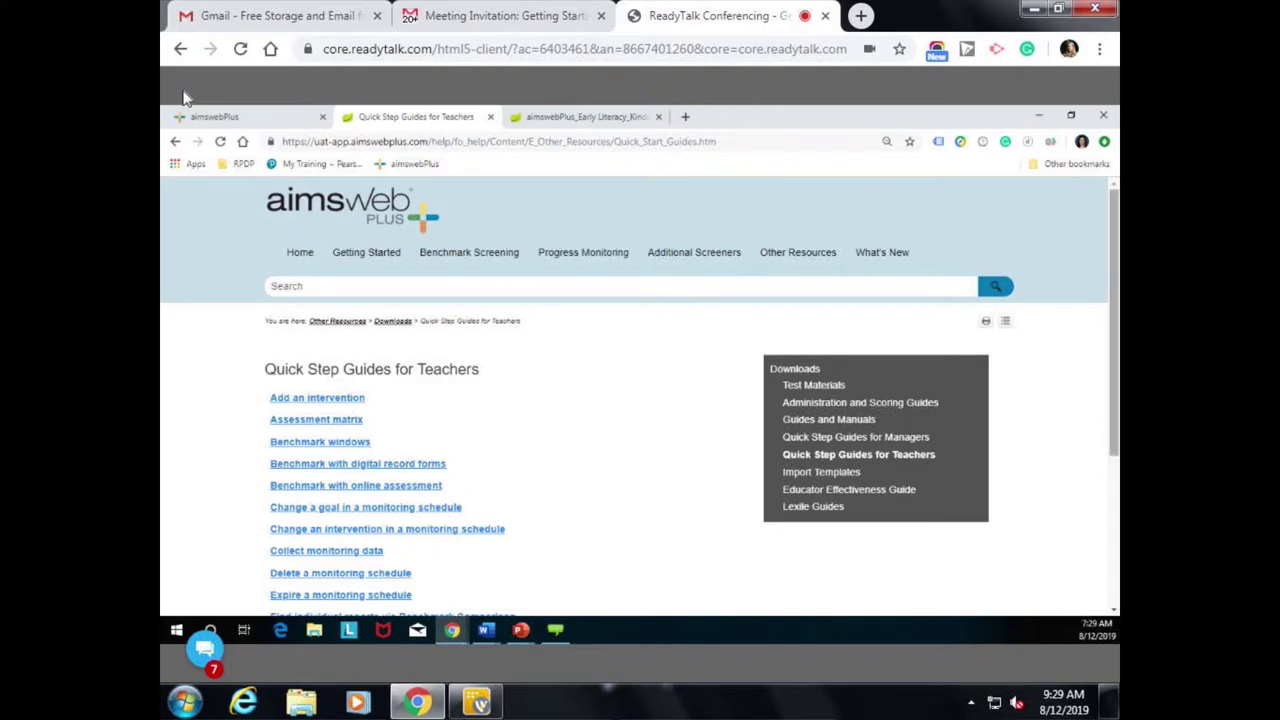
pyautogui.scroll(-3, 1113, 300)
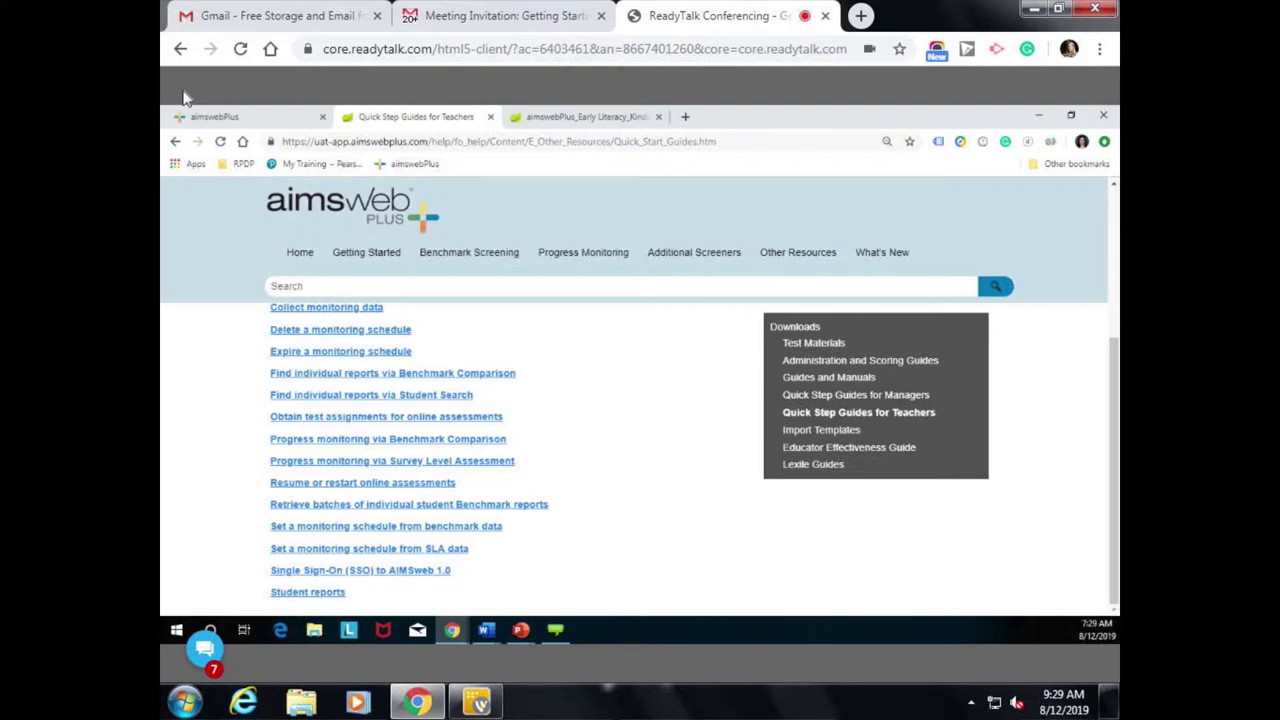
pyautogui.scroll(3, 1107, 333)
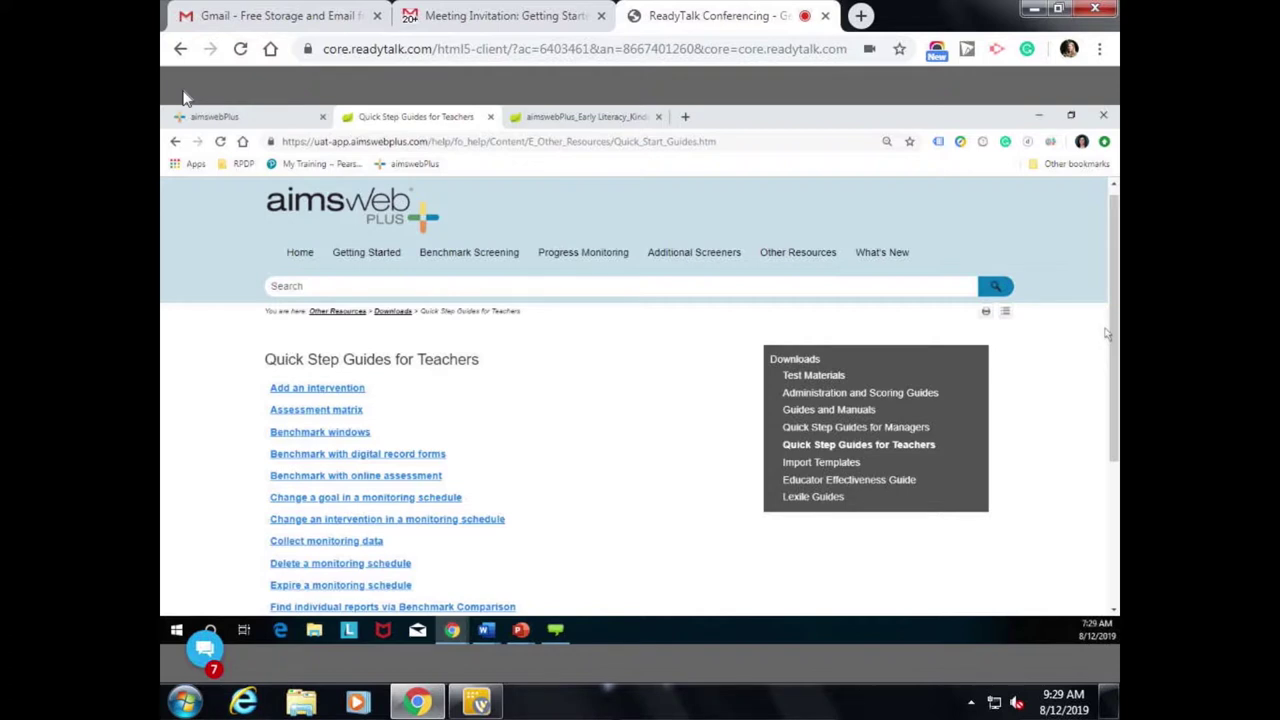
# - Open the 'Add an intervention' quick step guide PDF
pyautogui.click(343, 392)
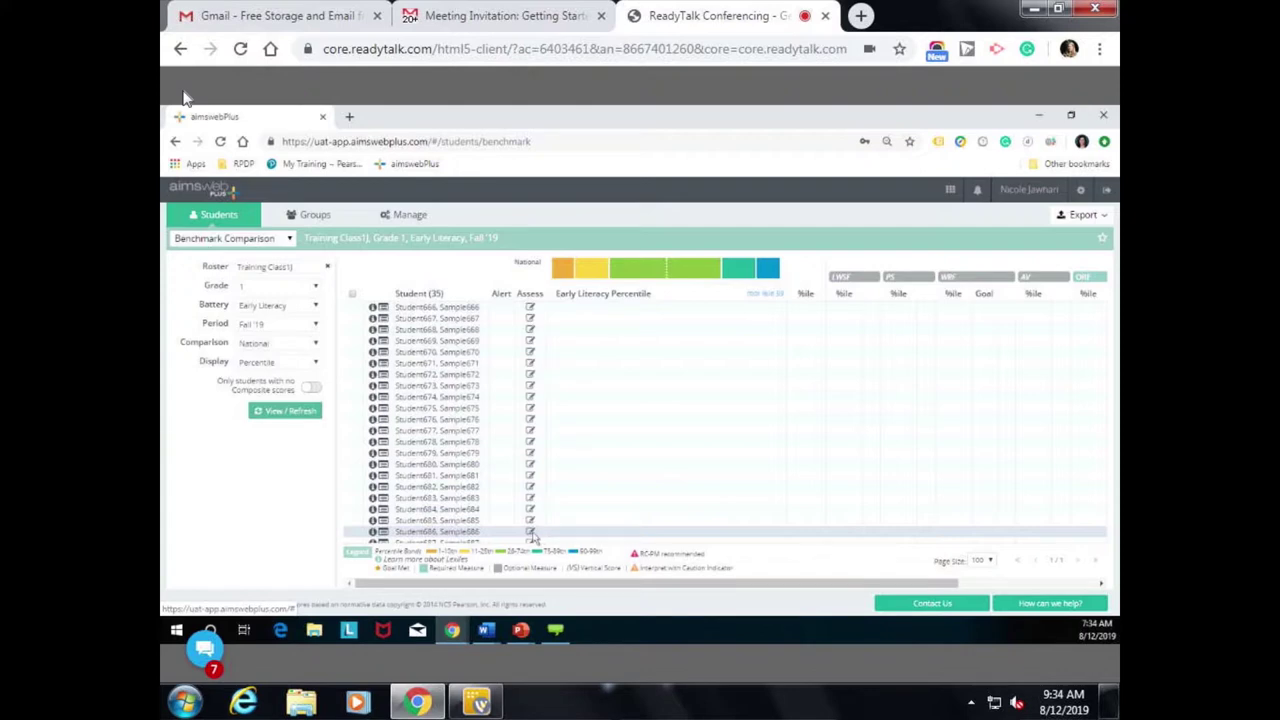
# - Start an assessment for the last sample student in the Grade 1 Early Literacy roster
pyautogui.click(531, 534)
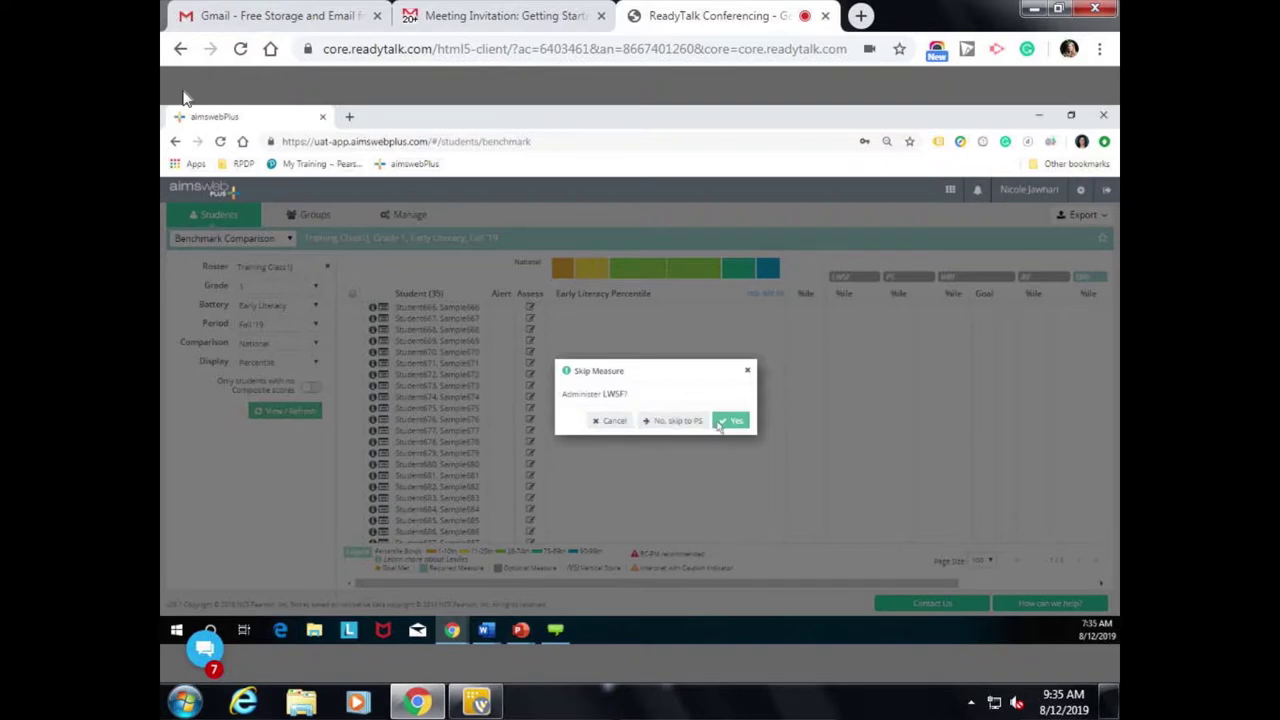
# - Answer Yes to administering LWSF in the Skip Measure prompt
pyautogui.click(720, 424)
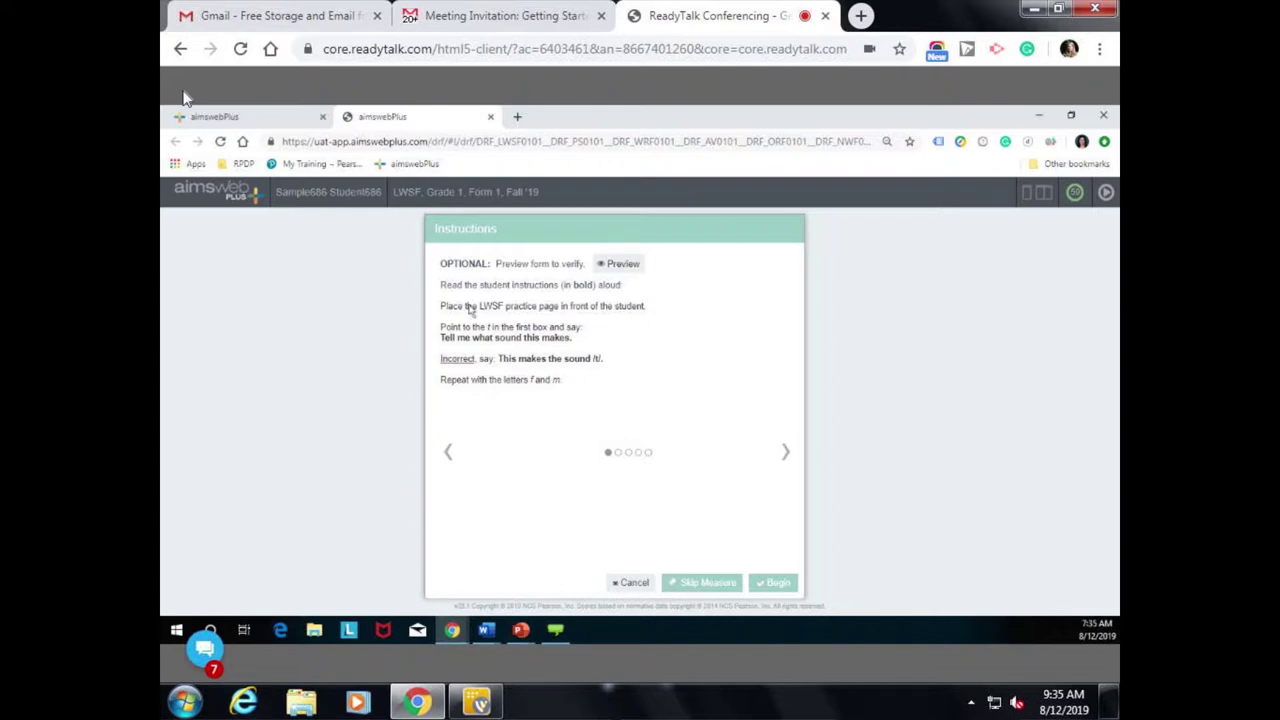
# - Page through to instruction page 5, then preview the LWSF Grade 1, Form 1, Fall '19 letter grid
pyautogui.click(786, 453)
pyautogui.click(786, 453)
pyautogui.click(787, 453)
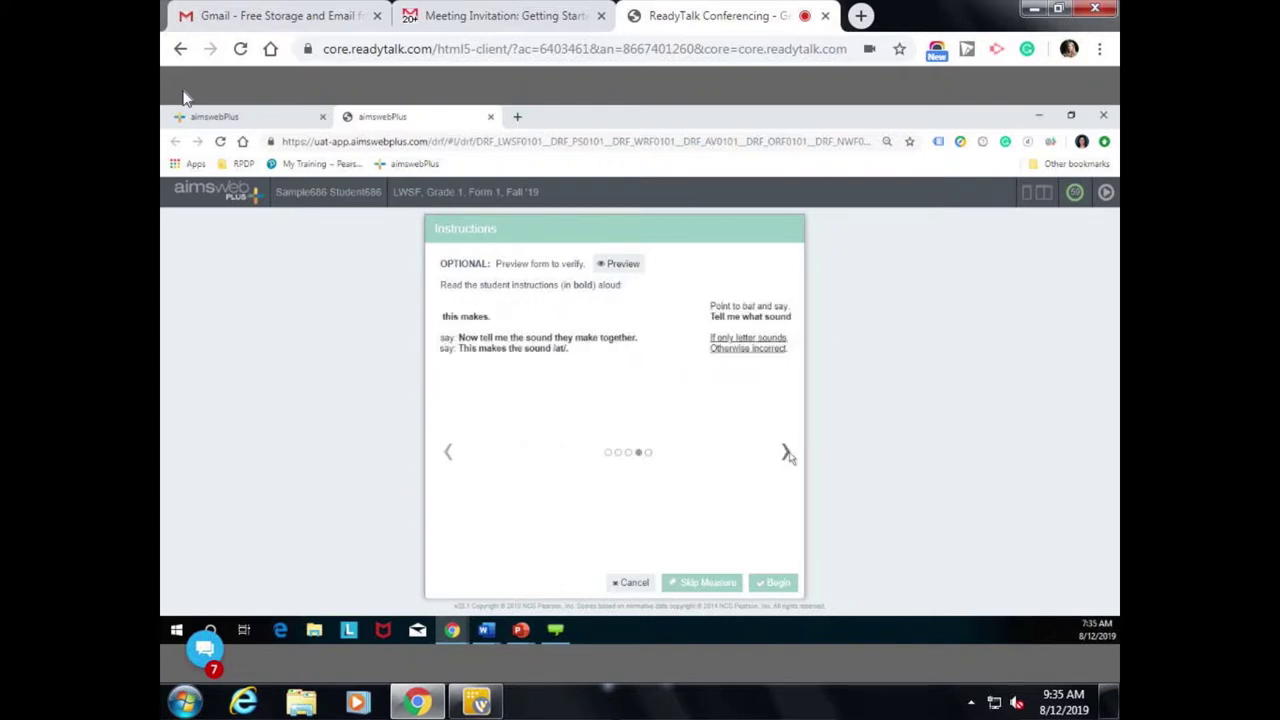
pyautogui.click(787, 453)
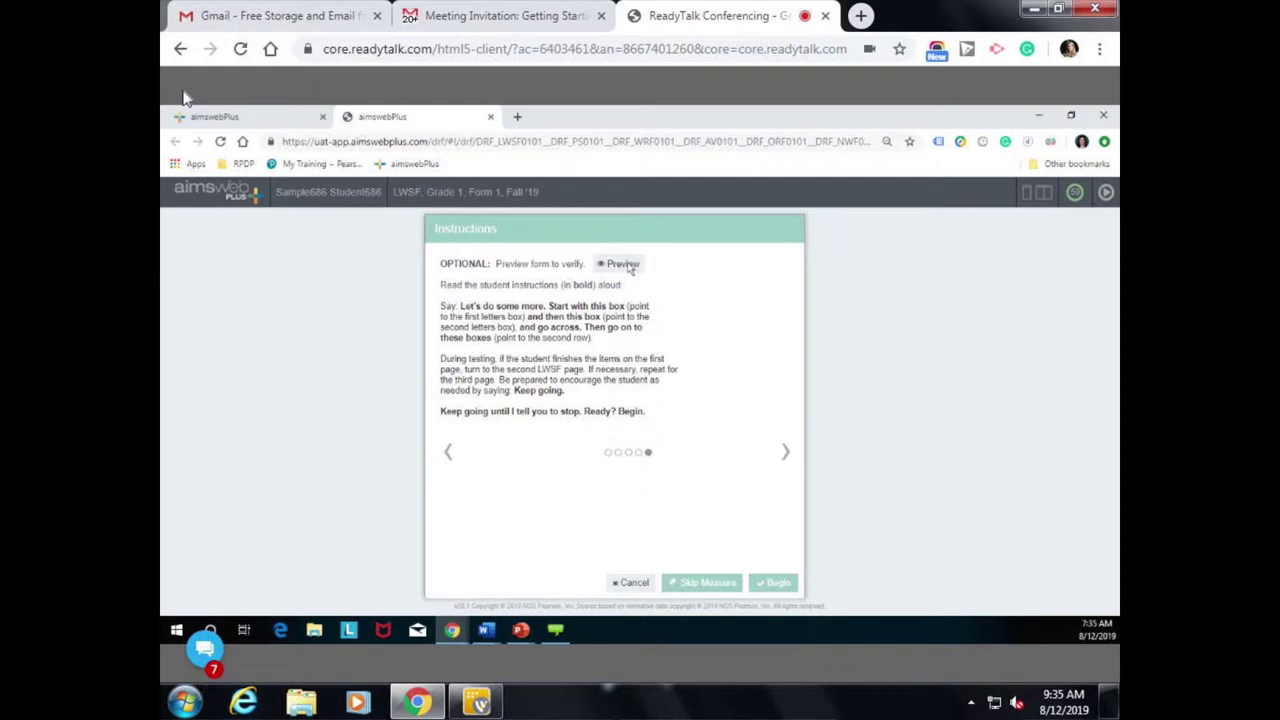
pyautogui.click(624, 264)
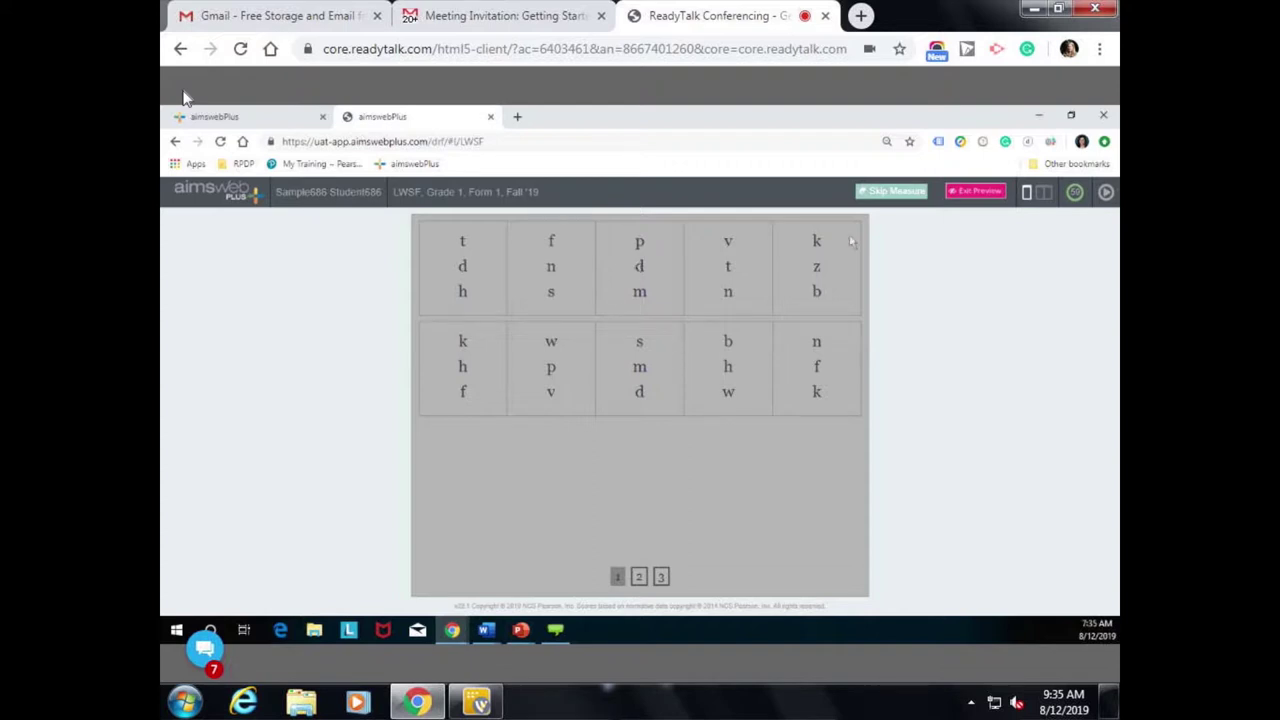
# - Exit the preview and begin the timed LWSF administration
pyautogui.click(965, 192)
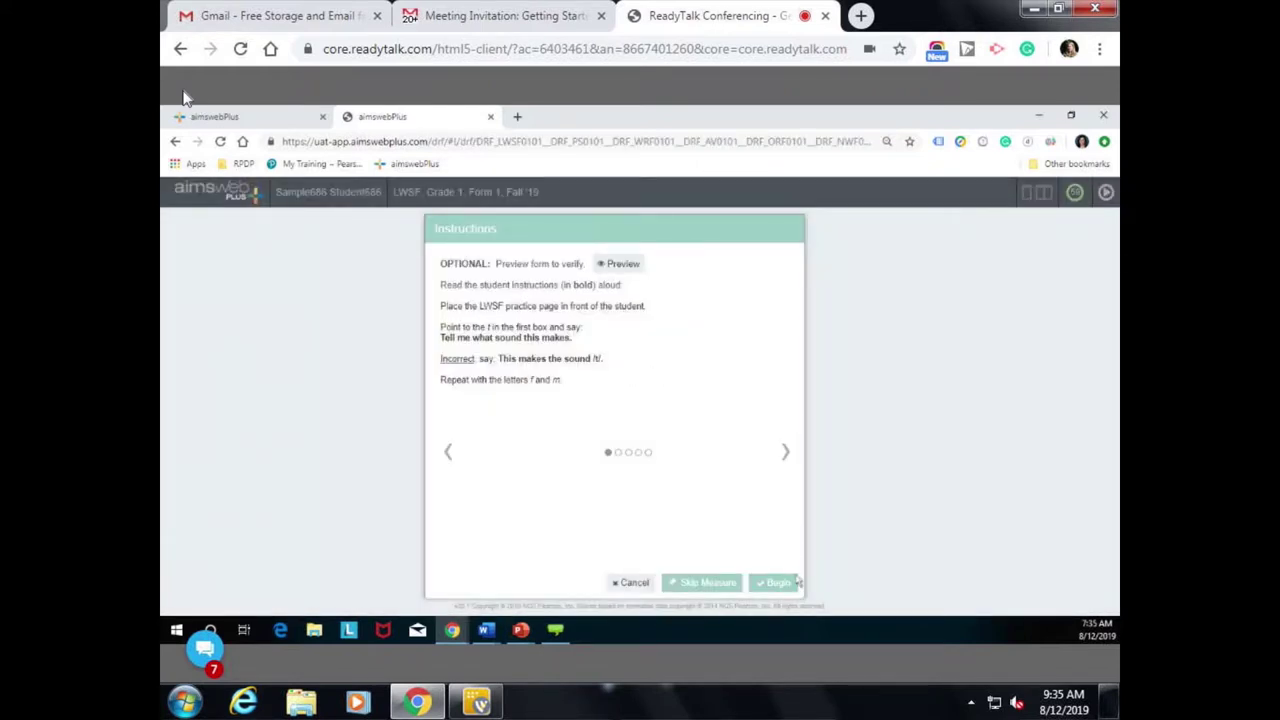
pyautogui.click(790, 585)
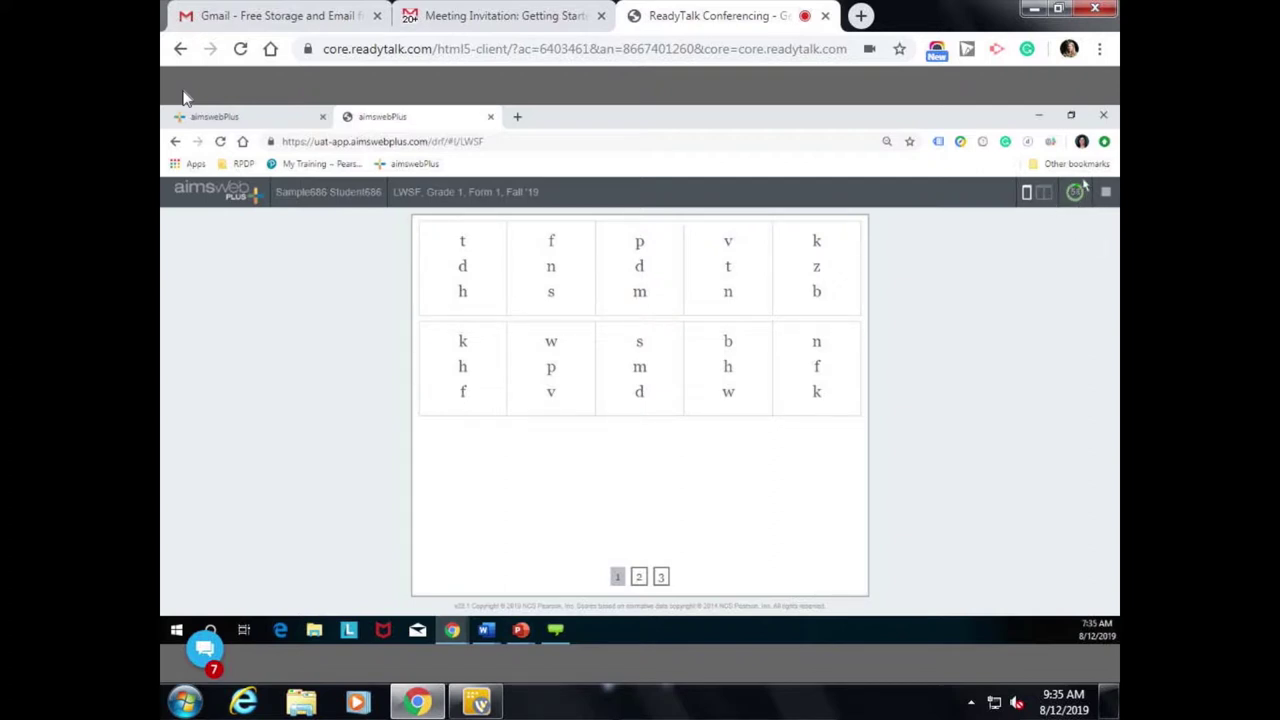
# - Mark the letters t, d, h, f, s, p and m as errors
pyautogui.click(463, 242)
pyautogui.click(463, 266)
pyautogui.click(464, 291)
pyautogui.click(558, 241)
pyautogui.click(556, 292)
pyautogui.click(642, 243)
pyautogui.click(642, 292)
# - In two-page view, mark the fourth column's t, v and n as errors, then pause
pyautogui.click(1045, 194)
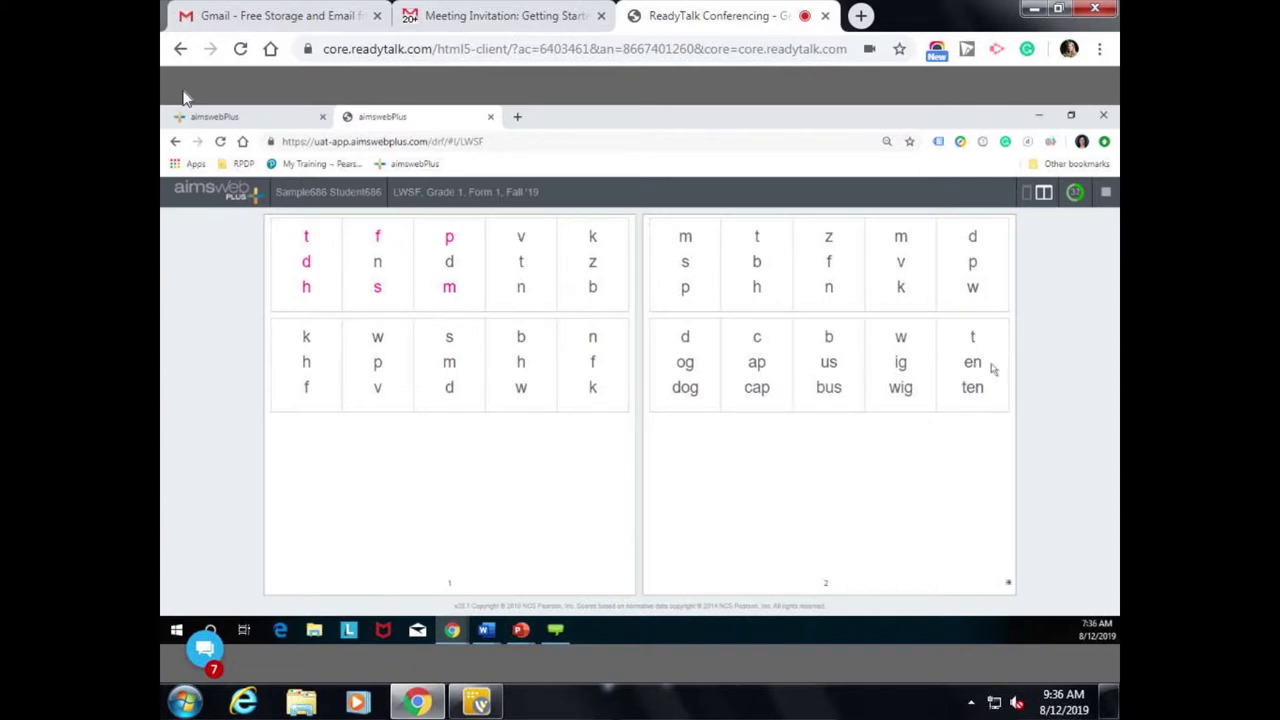
pyautogui.click(523, 265)
pyautogui.click(522, 238)
pyautogui.click(522, 288)
pyautogui.click(1106, 193)
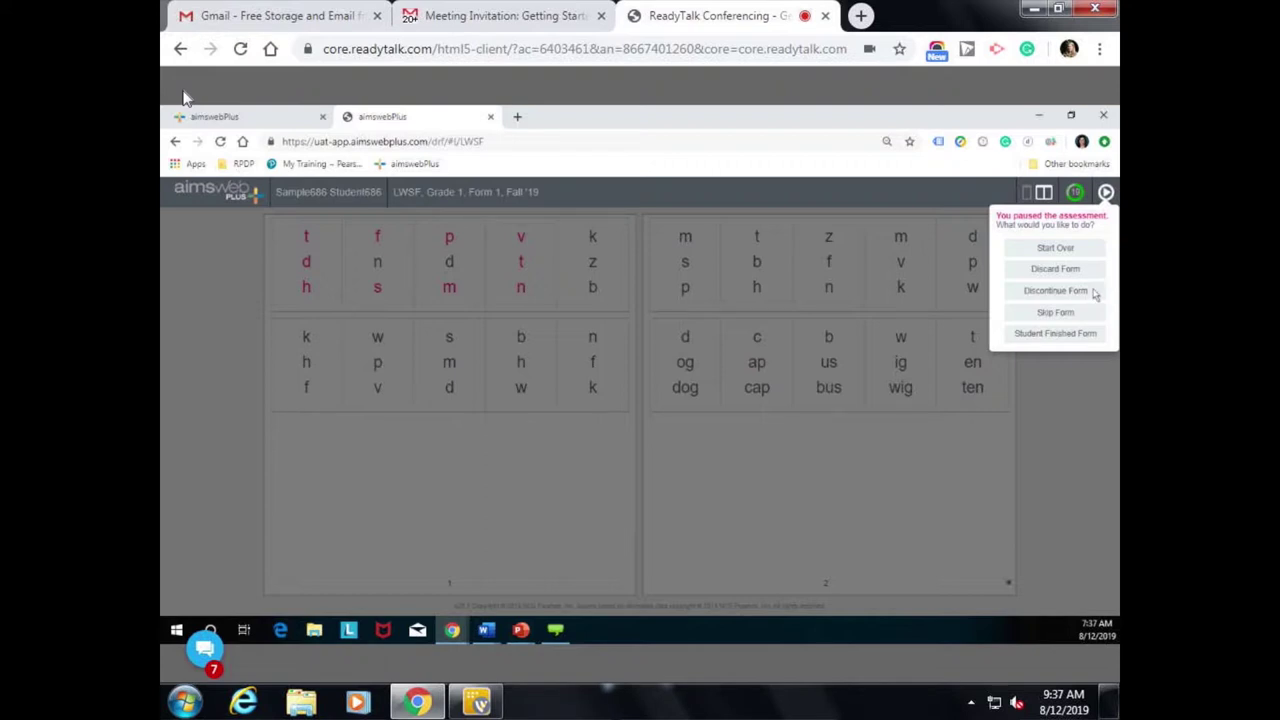
# - Discontinue the form, dismiss the warning, and make the fourth column's n the last item attempted
pyautogui.click(1055, 291)
pyautogui.click(784, 309)
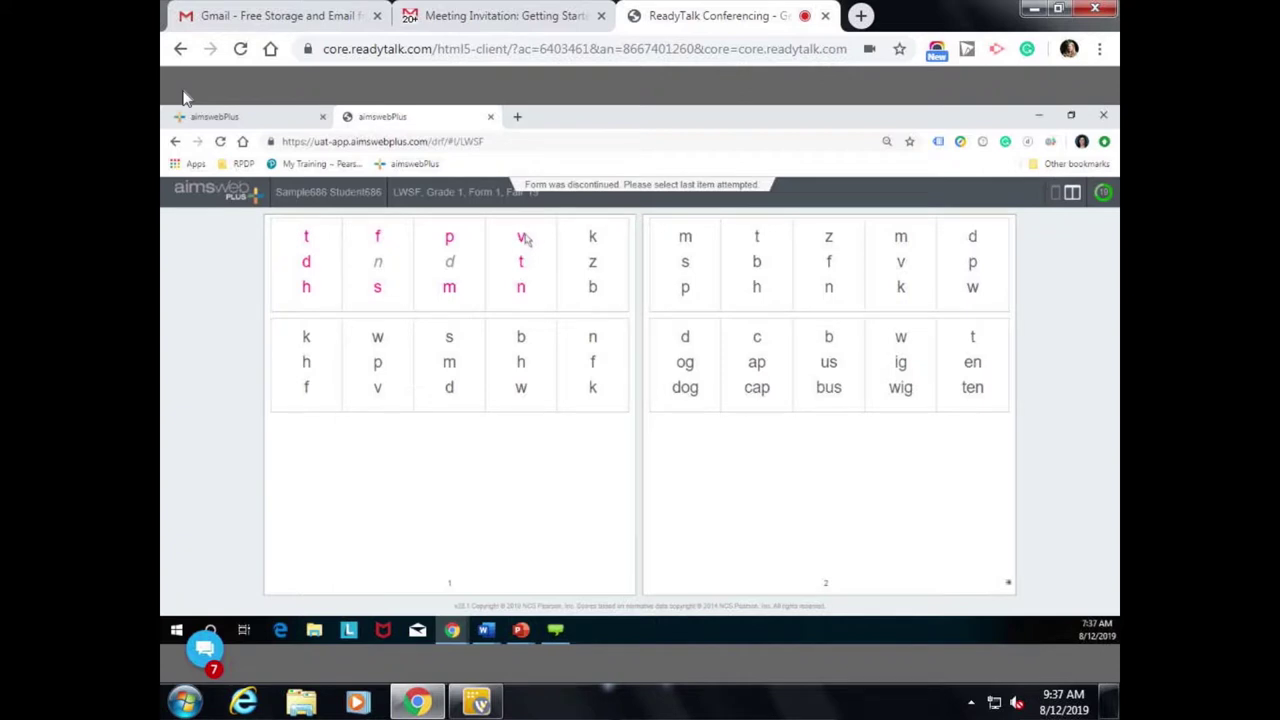
pyautogui.click(522, 238)
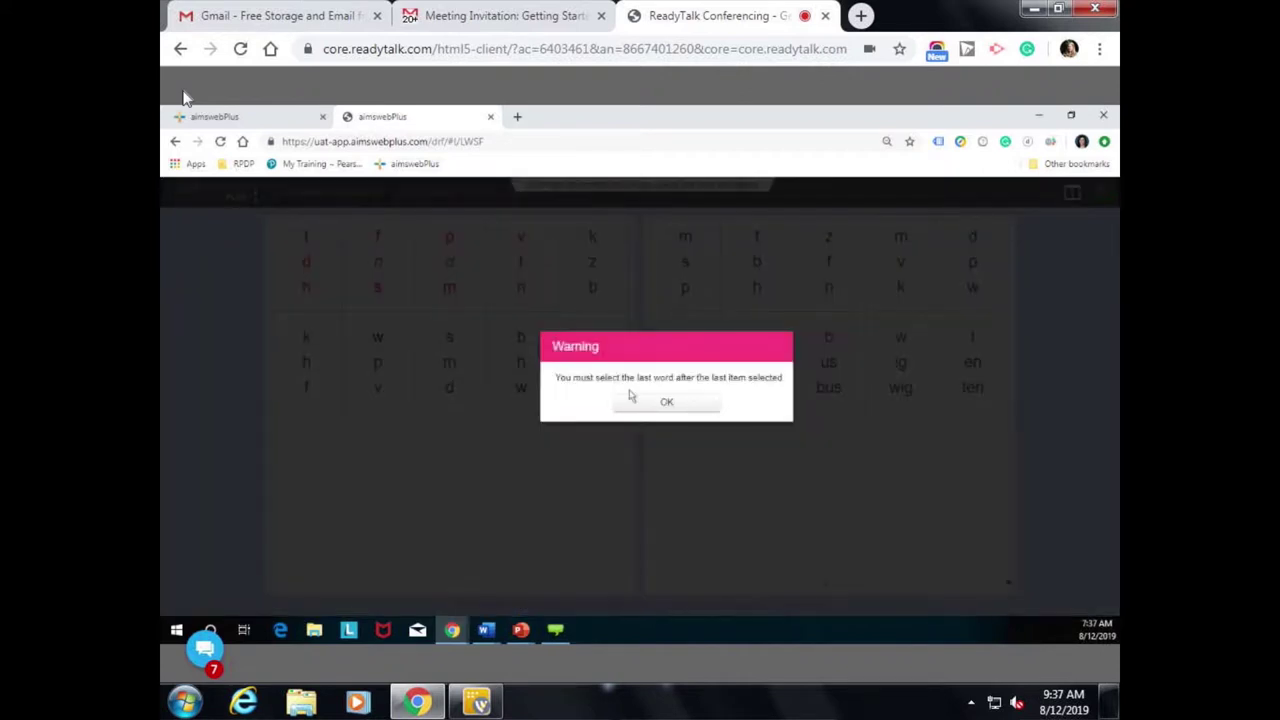
pyautogui.click(666, 401)
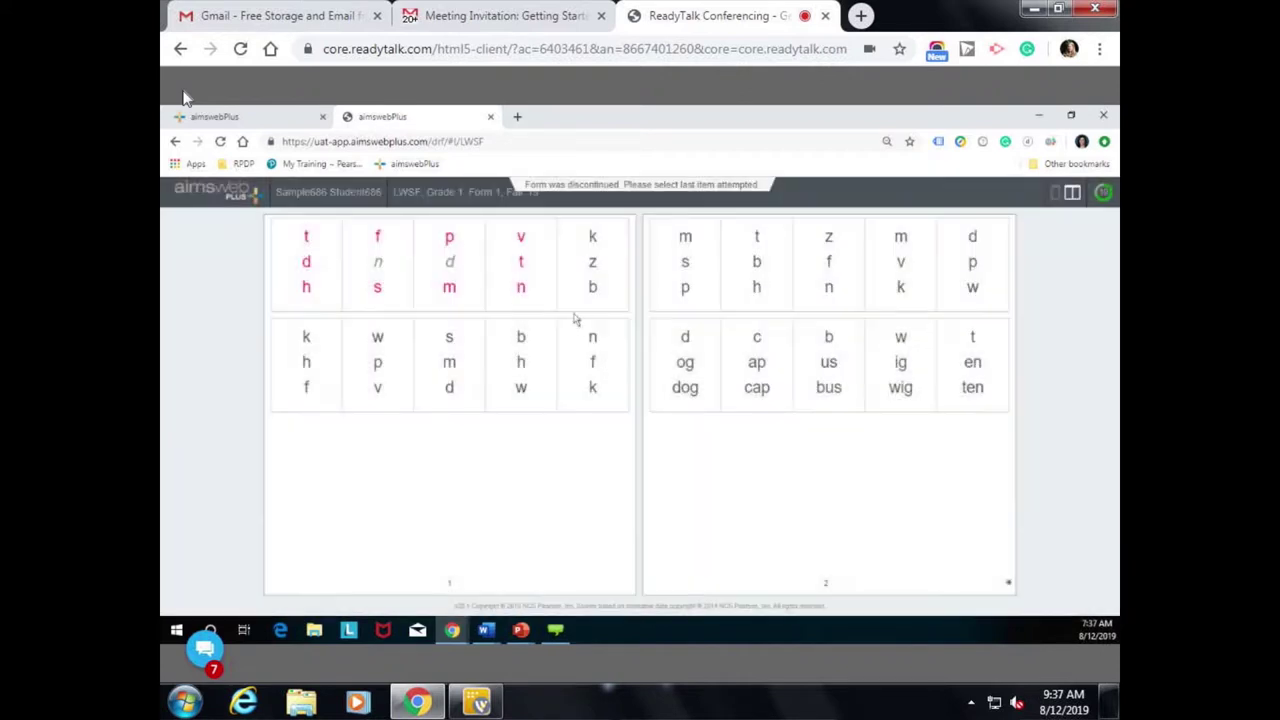
pyautogui.click(526, 289)
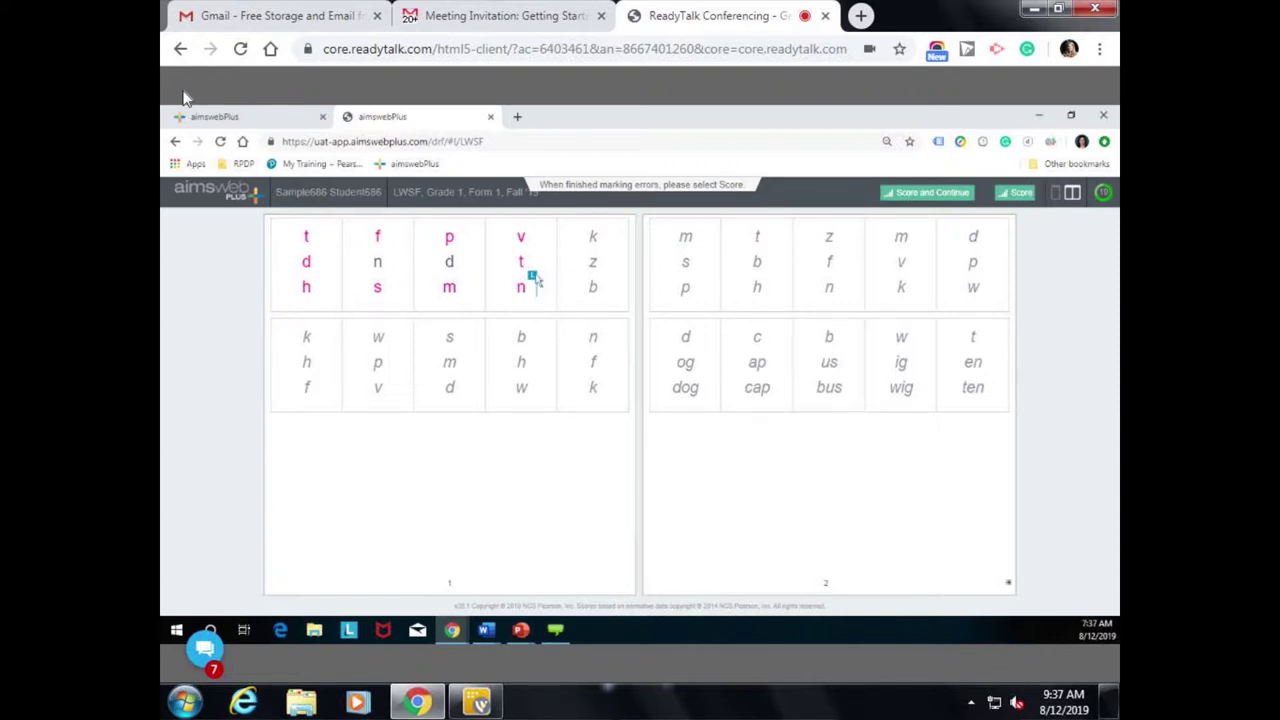
# - Reset n as the last item and score the form: 2 correct, 10 errors, 17% accuracy
pyautogui.click(533, 278)
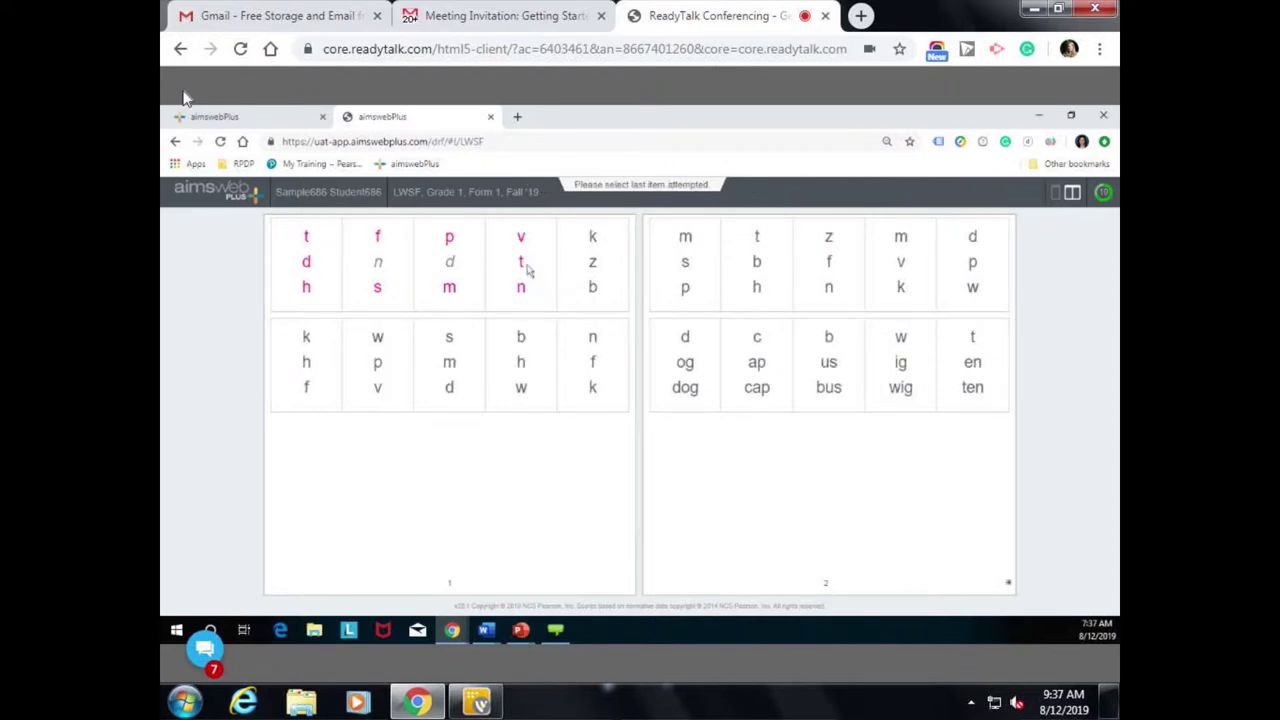
pyautogui.click(527, 289)
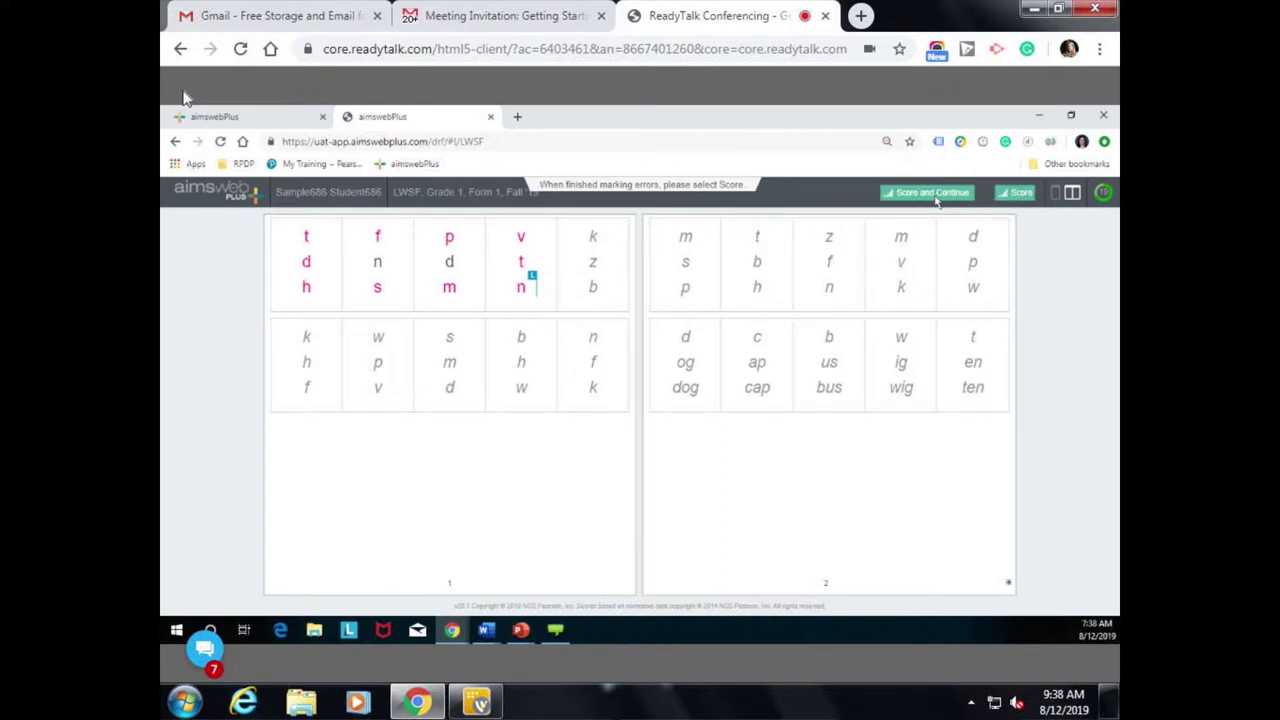
pyautogui.click(932, 193)
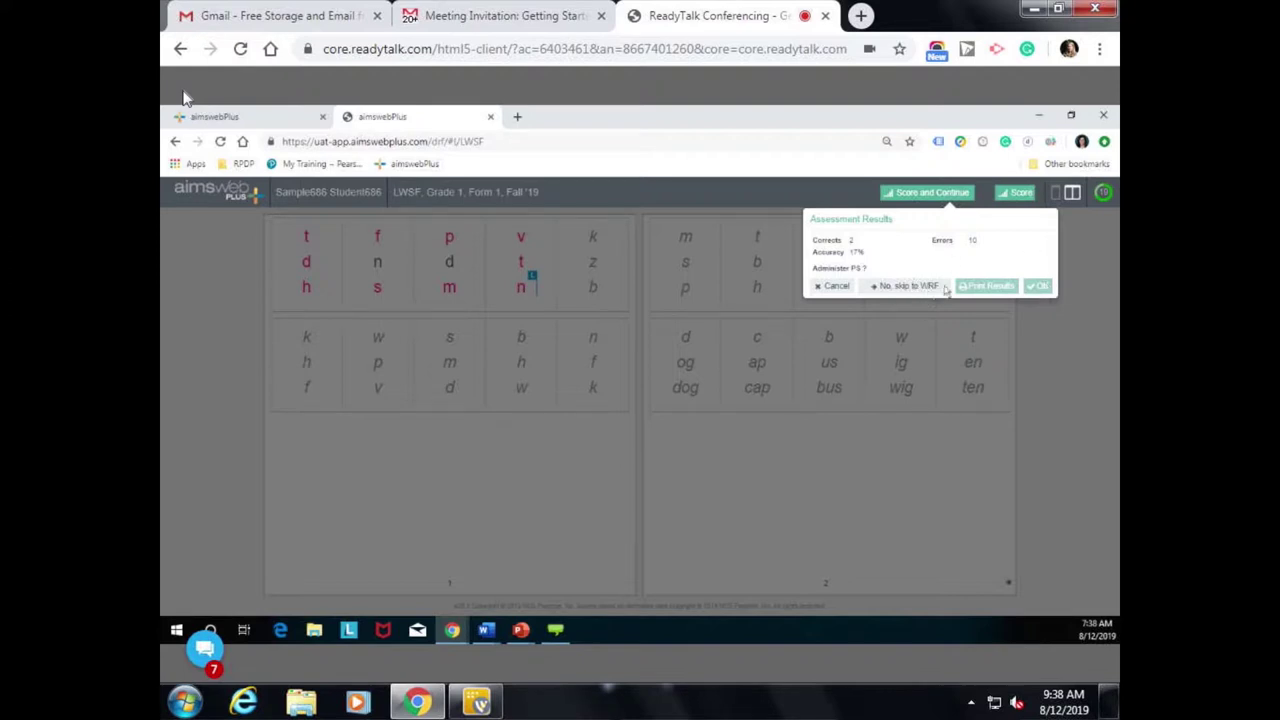
# - Accept the LWSF results popup, then select the entire browser address
pyautogui.click(1041, 287)
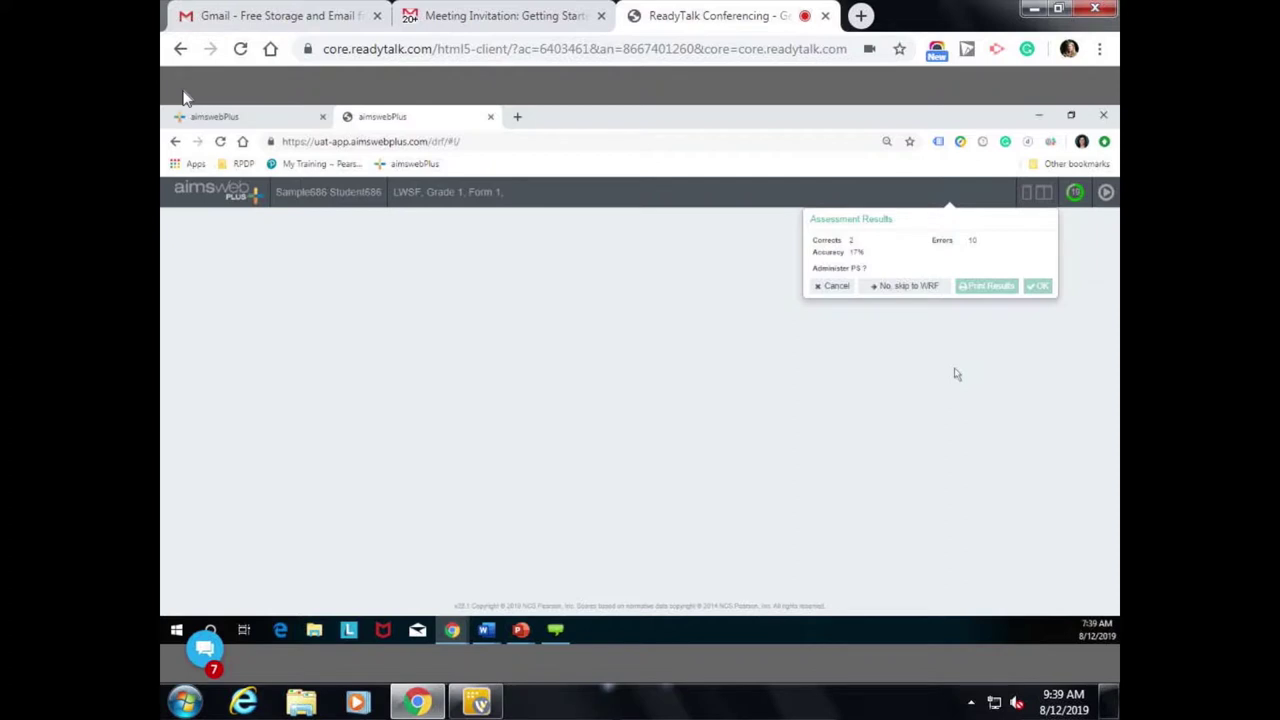
pyautogui.click(522, 143)
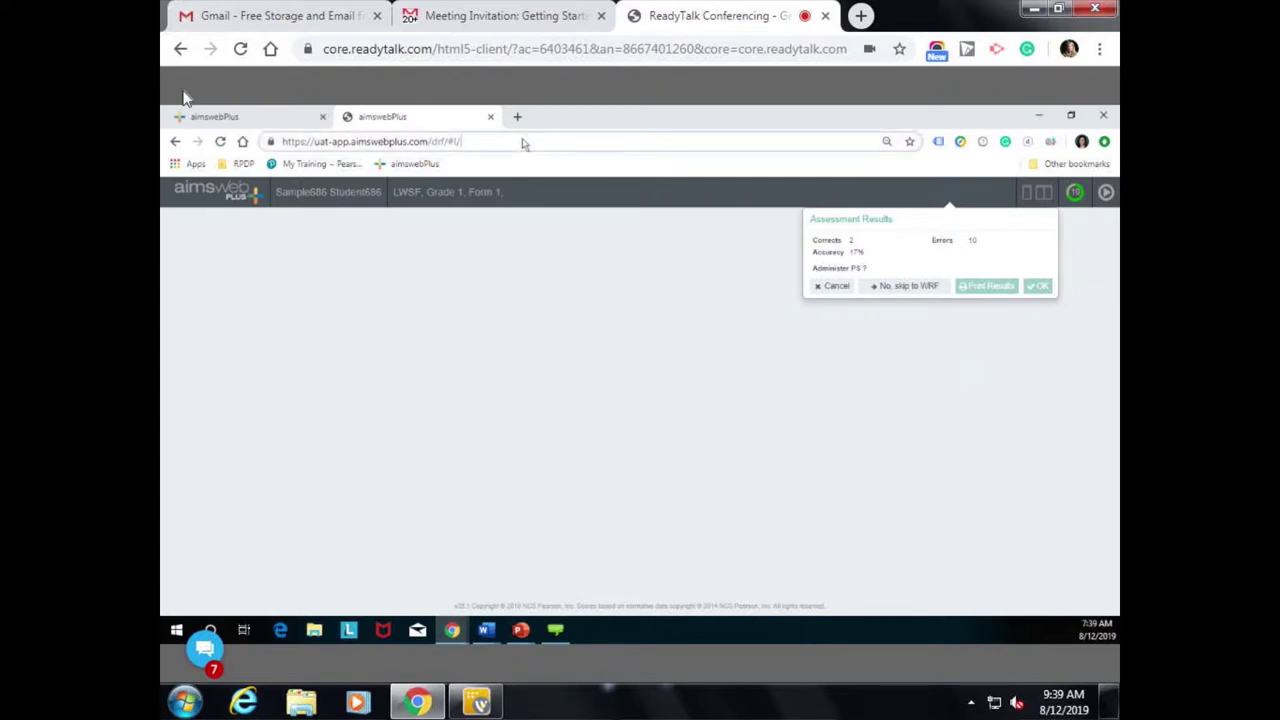
pyautogui.hotkey('ctrl', 'a')
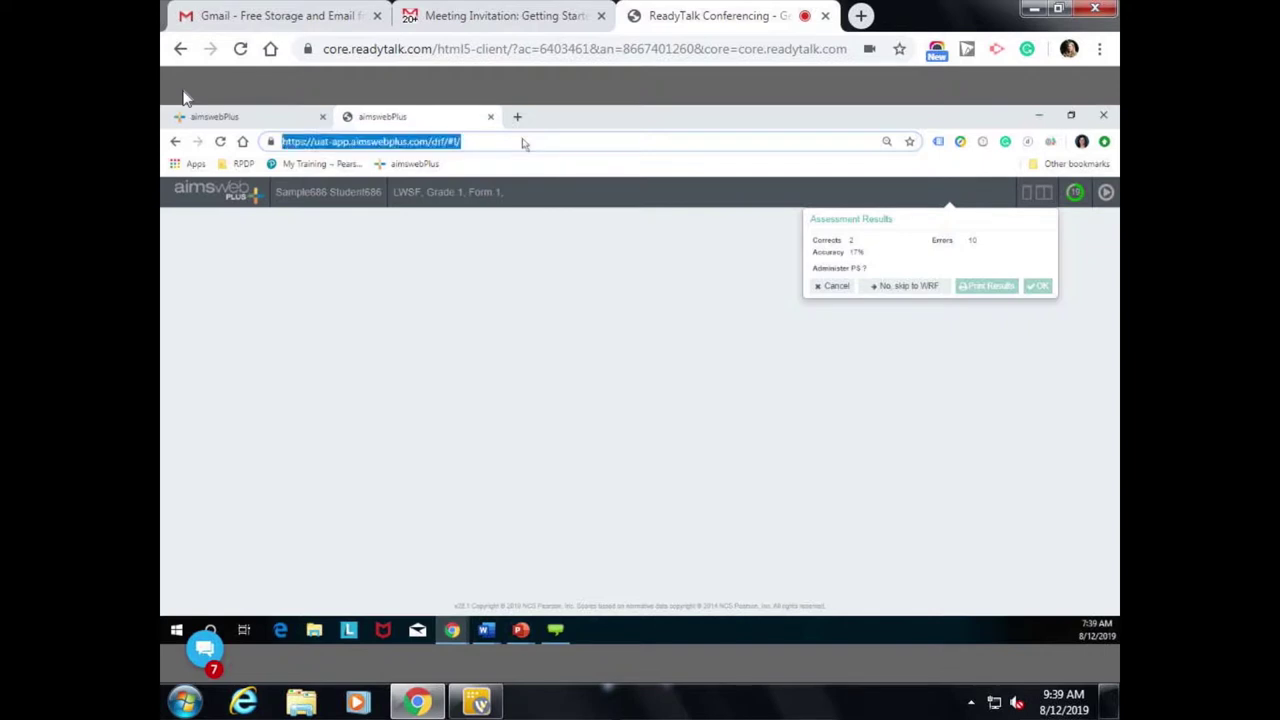
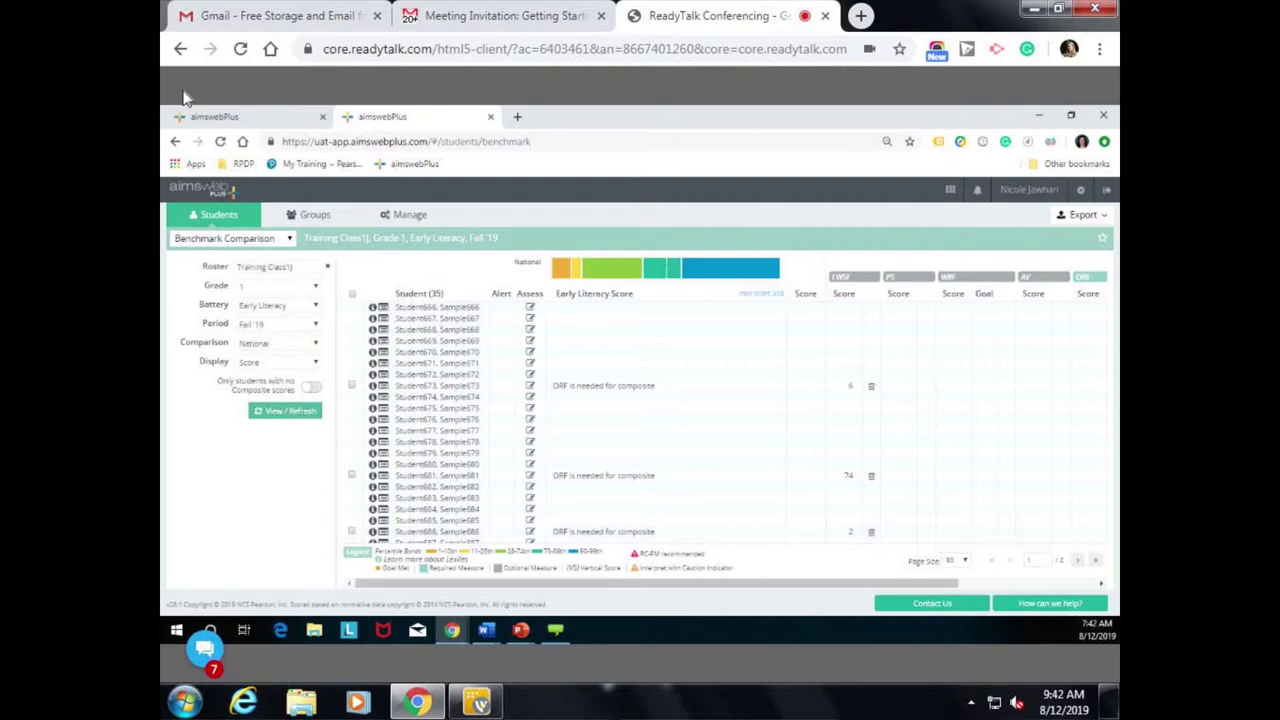
# - Switch Display to Percentile and refresh the Grade 1 Early Literacy Fall '19 table
pyautogui.click(277, 414)
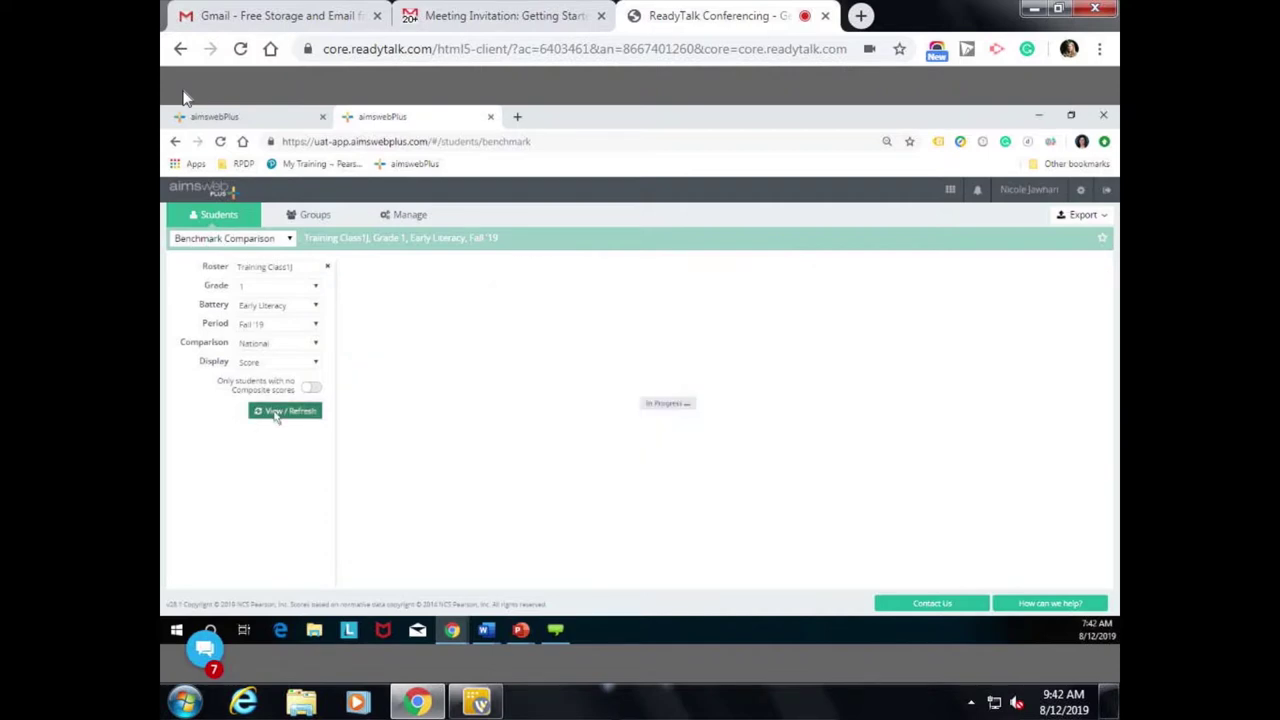
pyautogui.click(302, 362)
pyautogui.click(294, 384)
pyautogui.click(296, 414)
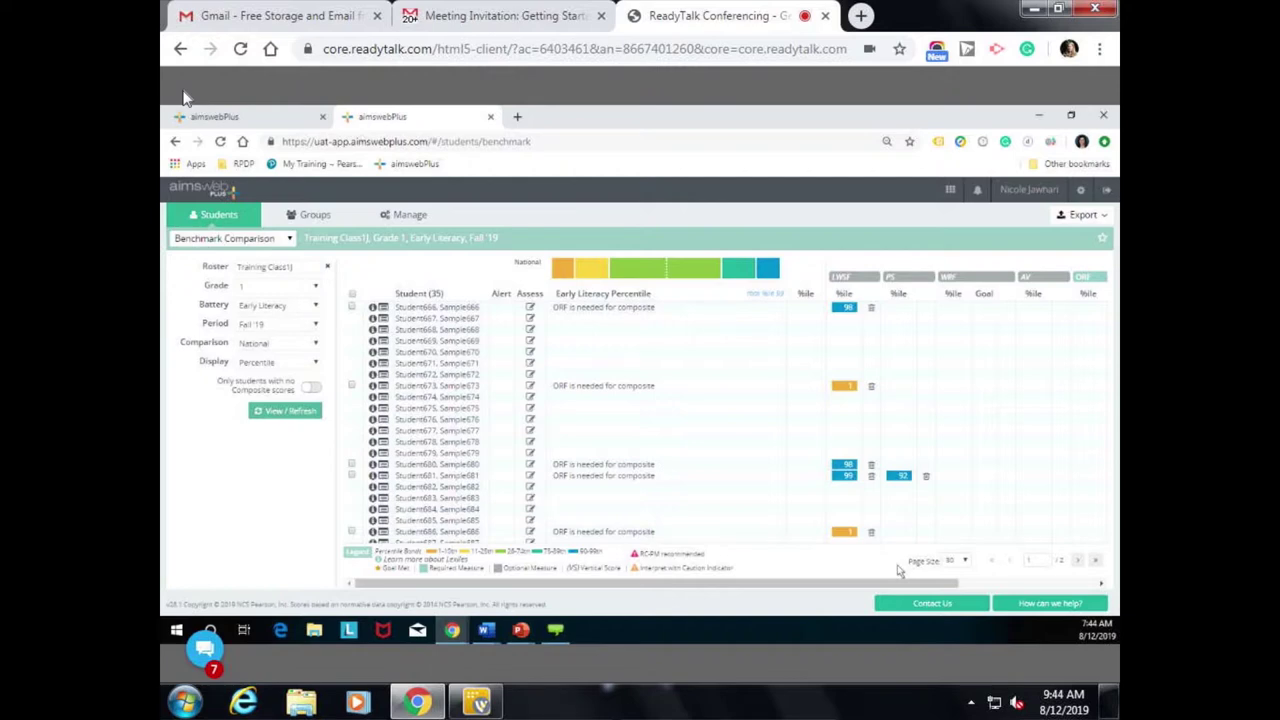
# - Refresh the percentile table and sort students by Early Literacy Percentile, highest first
pyautogui.click(290, 418)
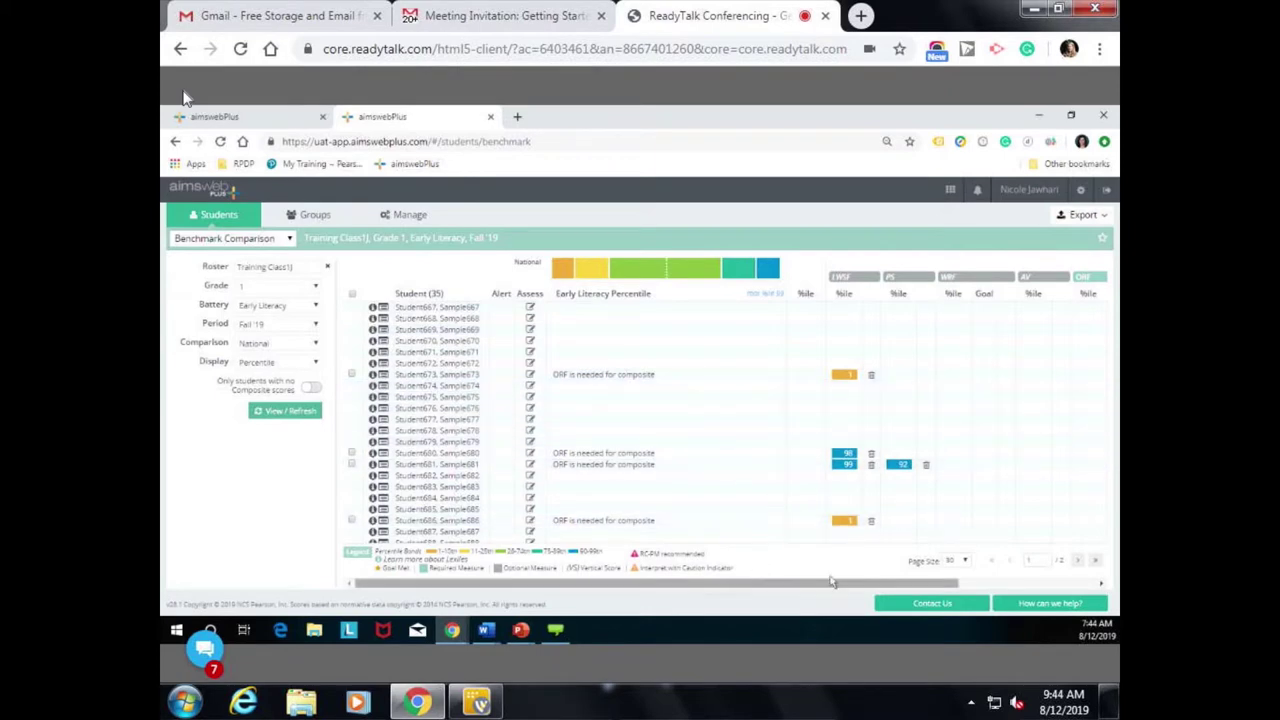
pyautogui.click(620, 295)
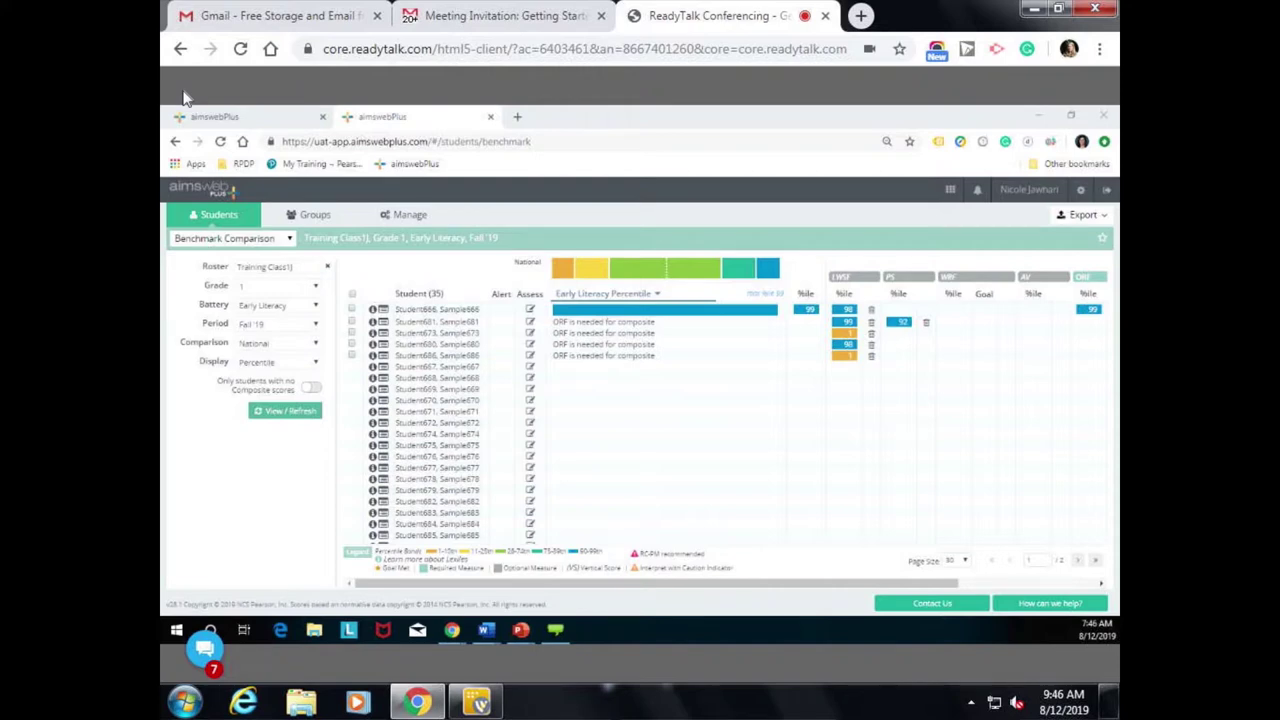
# - Refresh the sorted table so composite percentiles 99, 38 and 30 lead the list
pyautogui.click(288, 411)
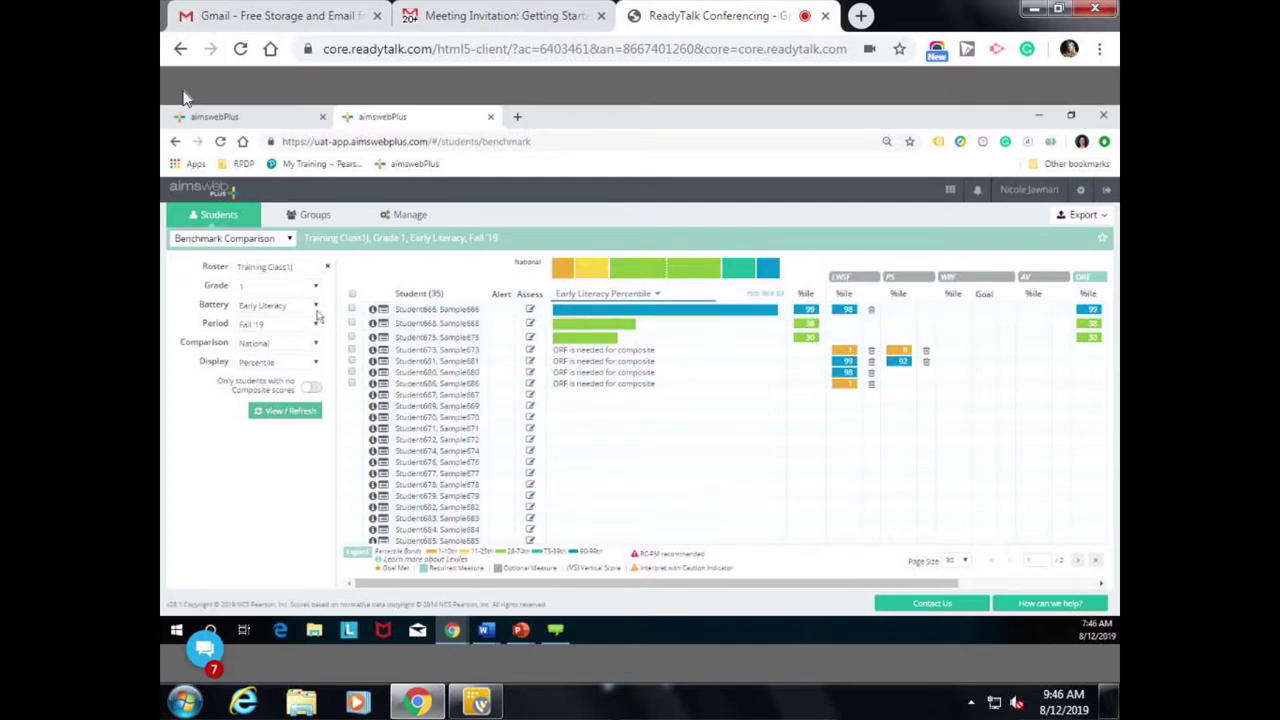
# - Switch the Battery to Early Numeracy and load its percentile table
pyautogui.click(317, 310)
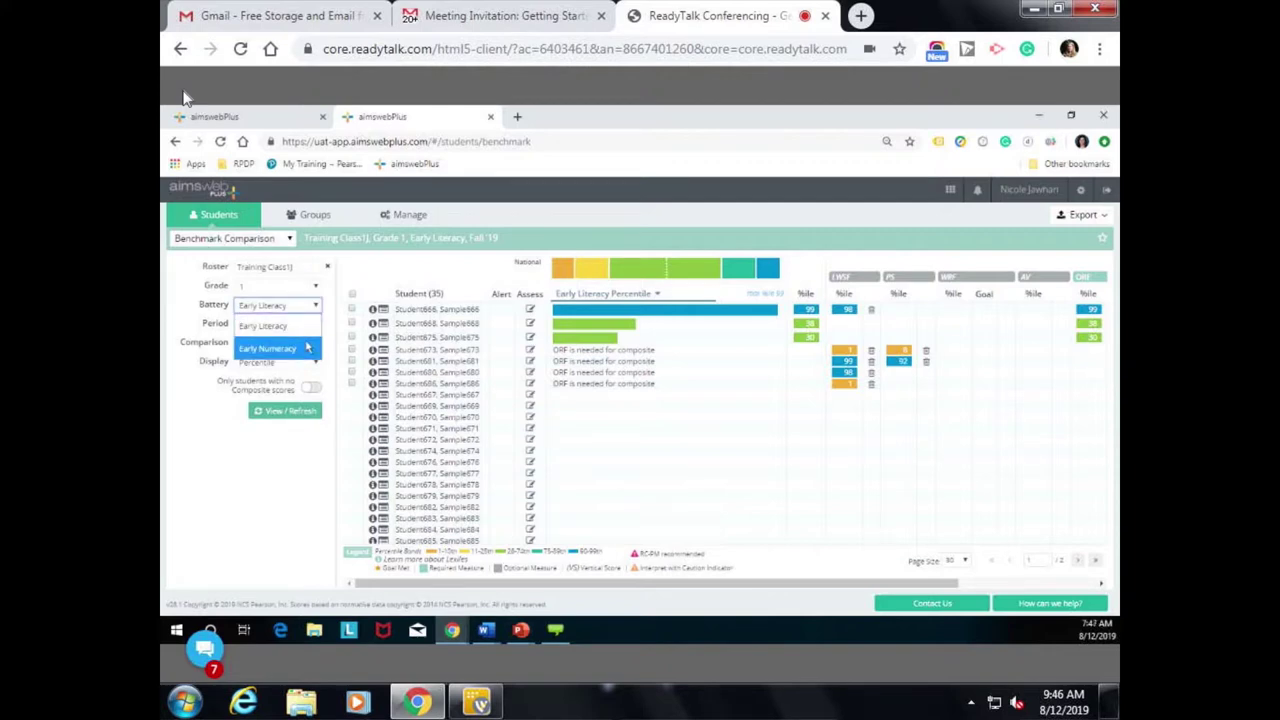
pyautogui.click(305, 348)
pyautogui.click(295, 417)
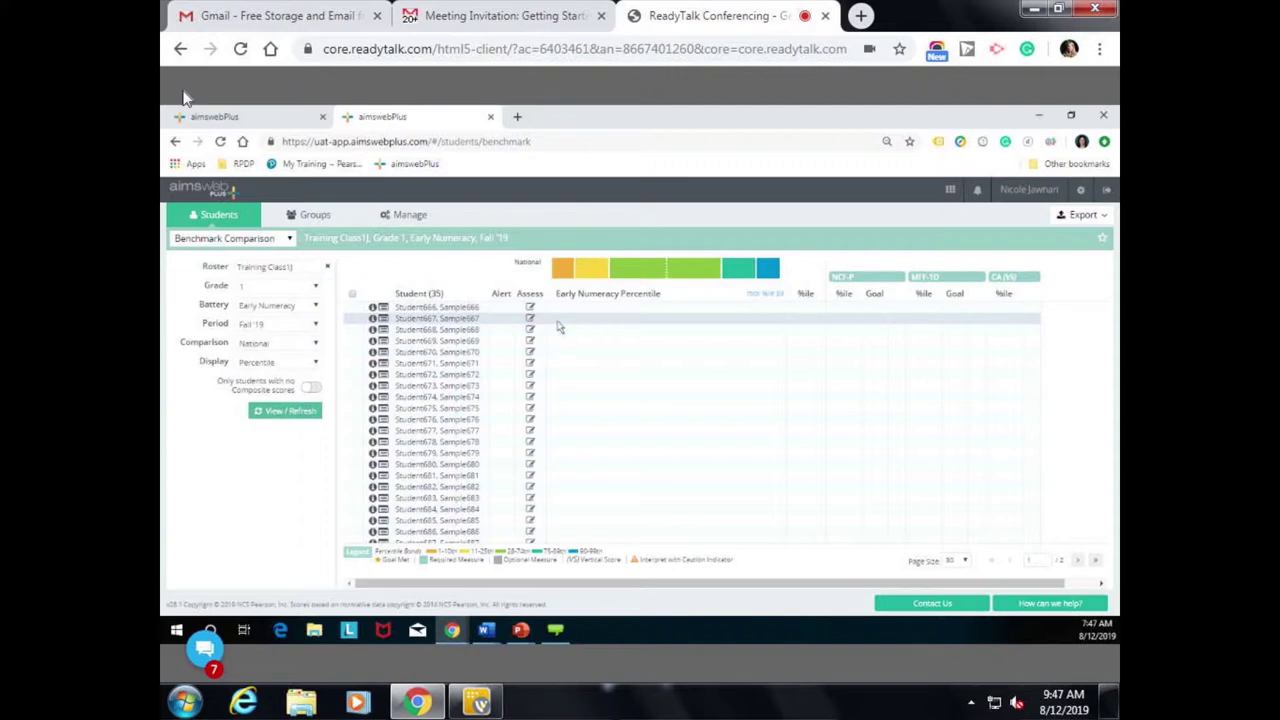
# - Set the Battery back to Early Literacy and reload the table
pyautogui.click(305, 312)
pyautogui.click(300, 332)
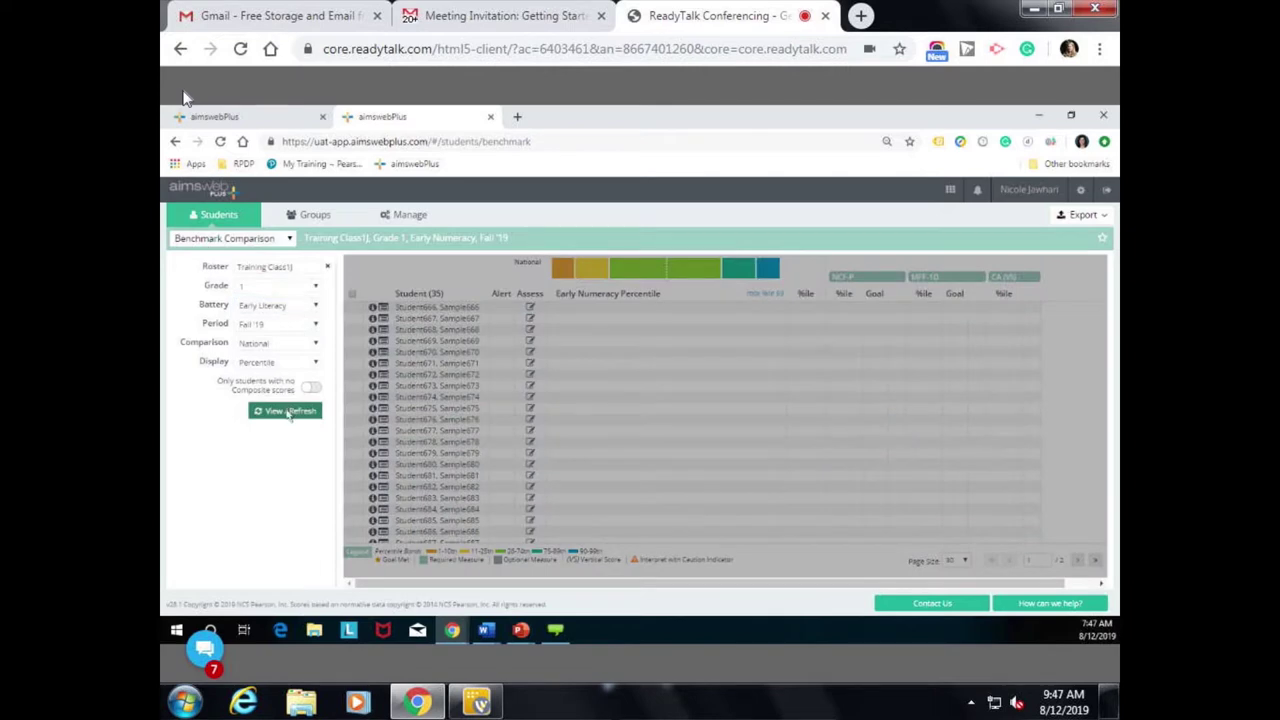
pyautogui.click(288, 411)
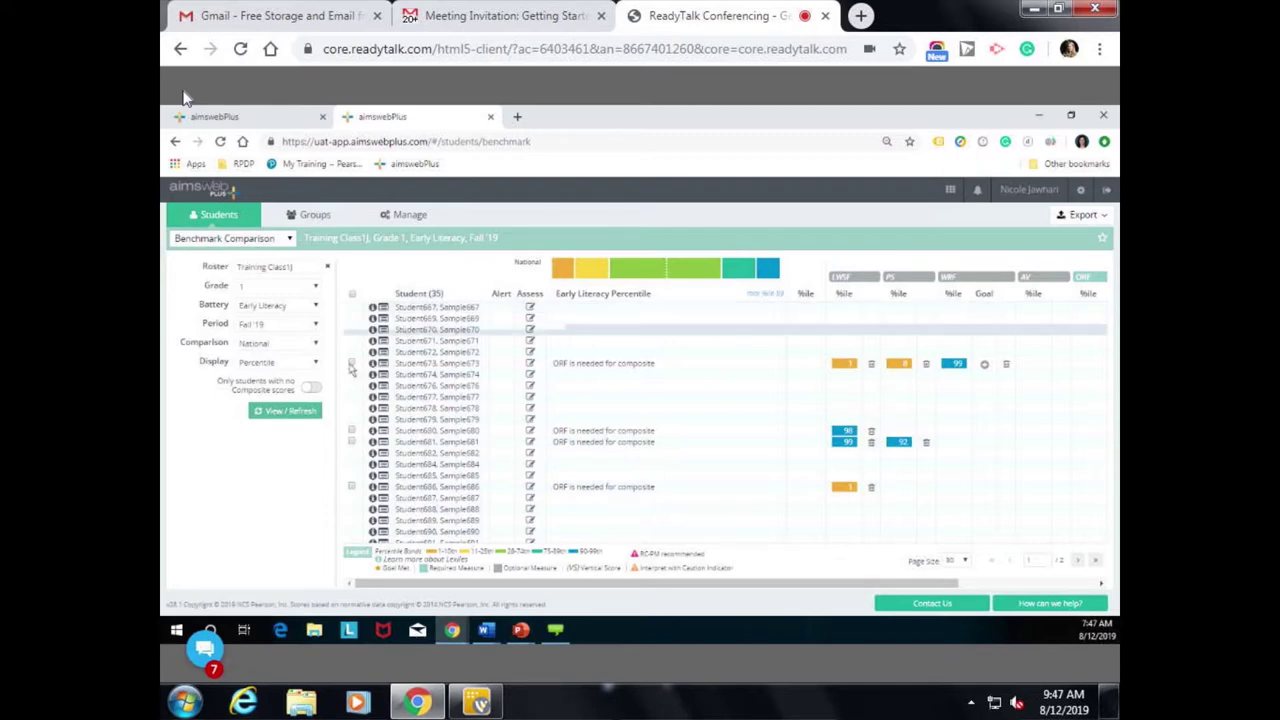
# - Repeatedly refresh and re-sort by Early Literacy Percentile, listing students without composites first
pyautogui.click(588, 295)
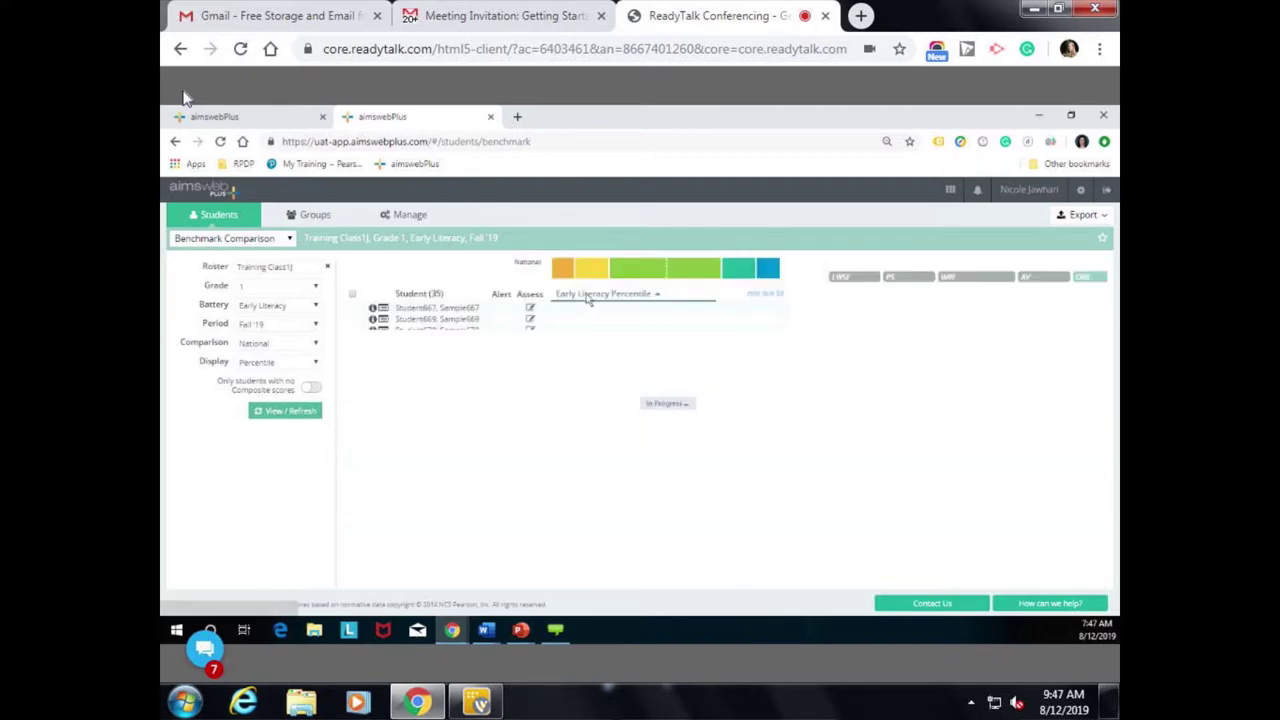
pyautogui.click(588, 296)
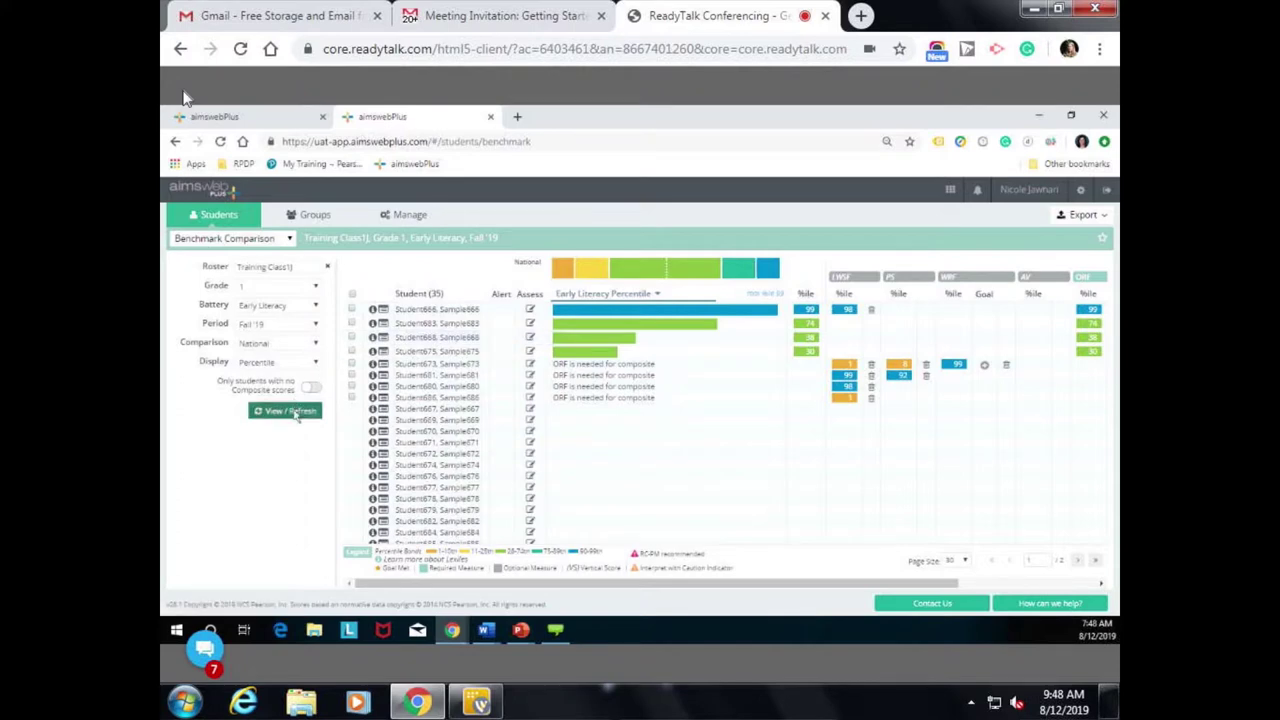
pyautogui.click(294, 412)
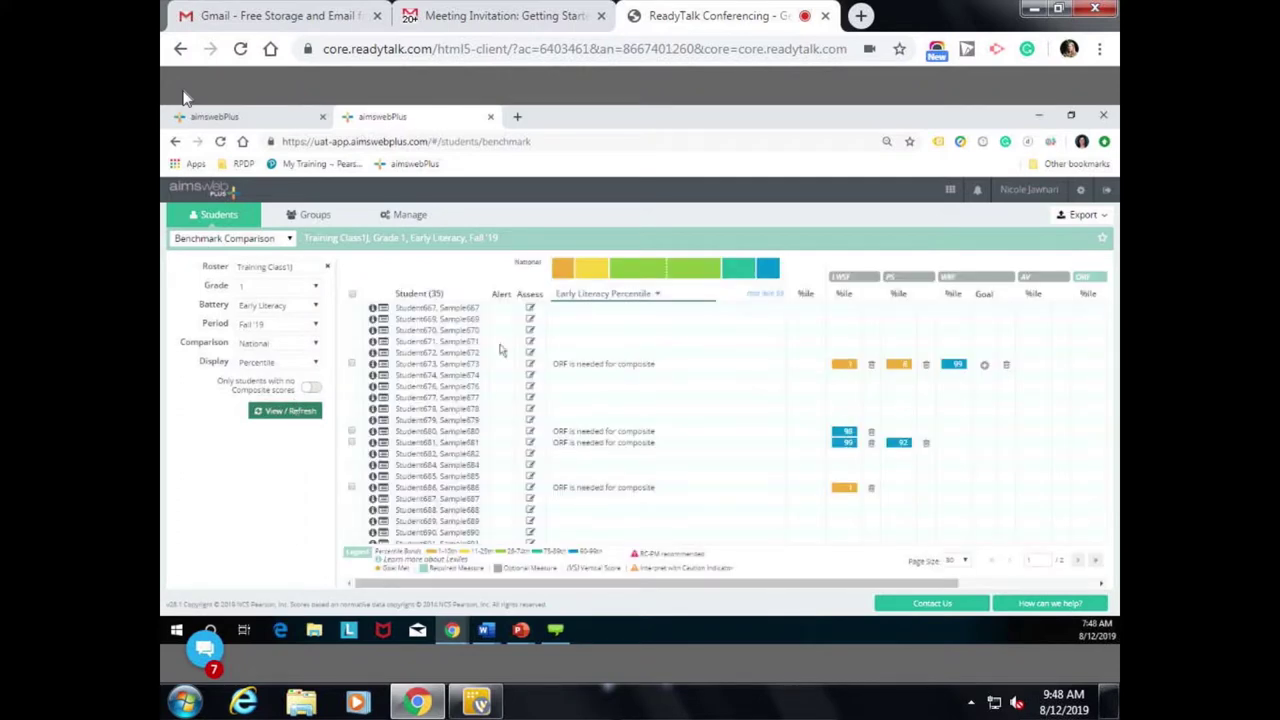
pyautogui.click(663, 297)
pyautogui.click(664, 298)
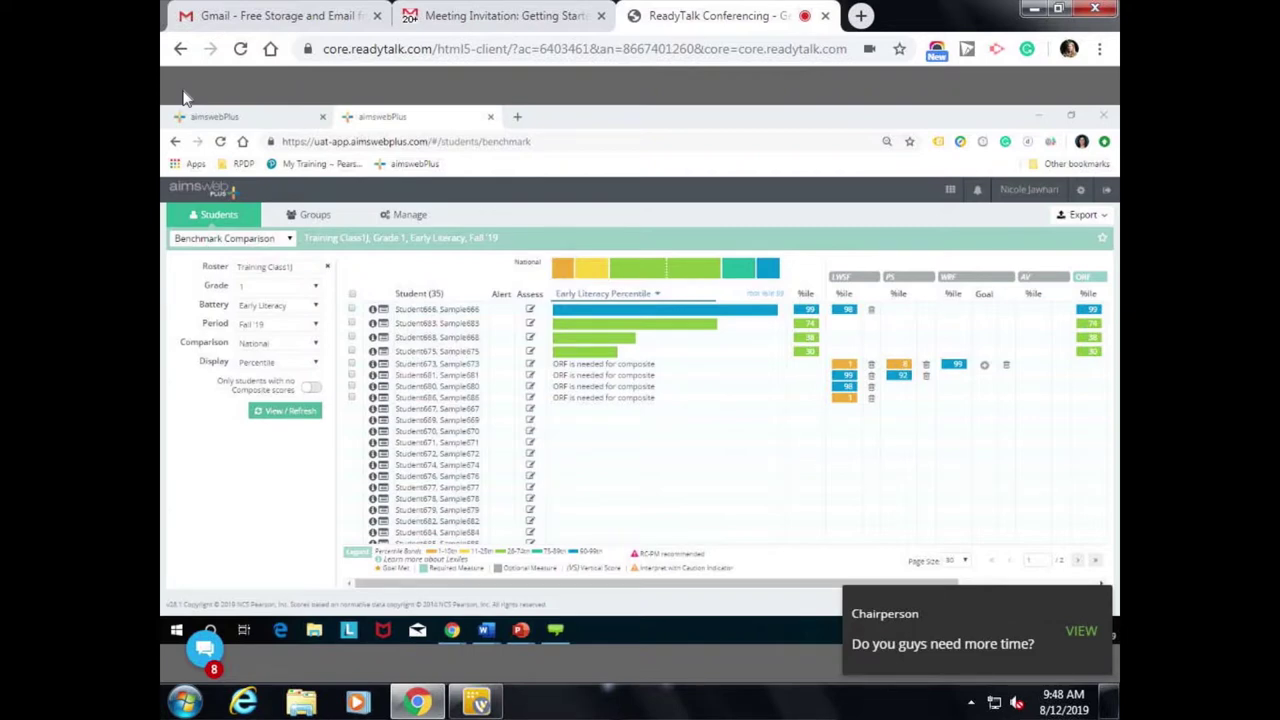
pyautogui.click(264, 410)
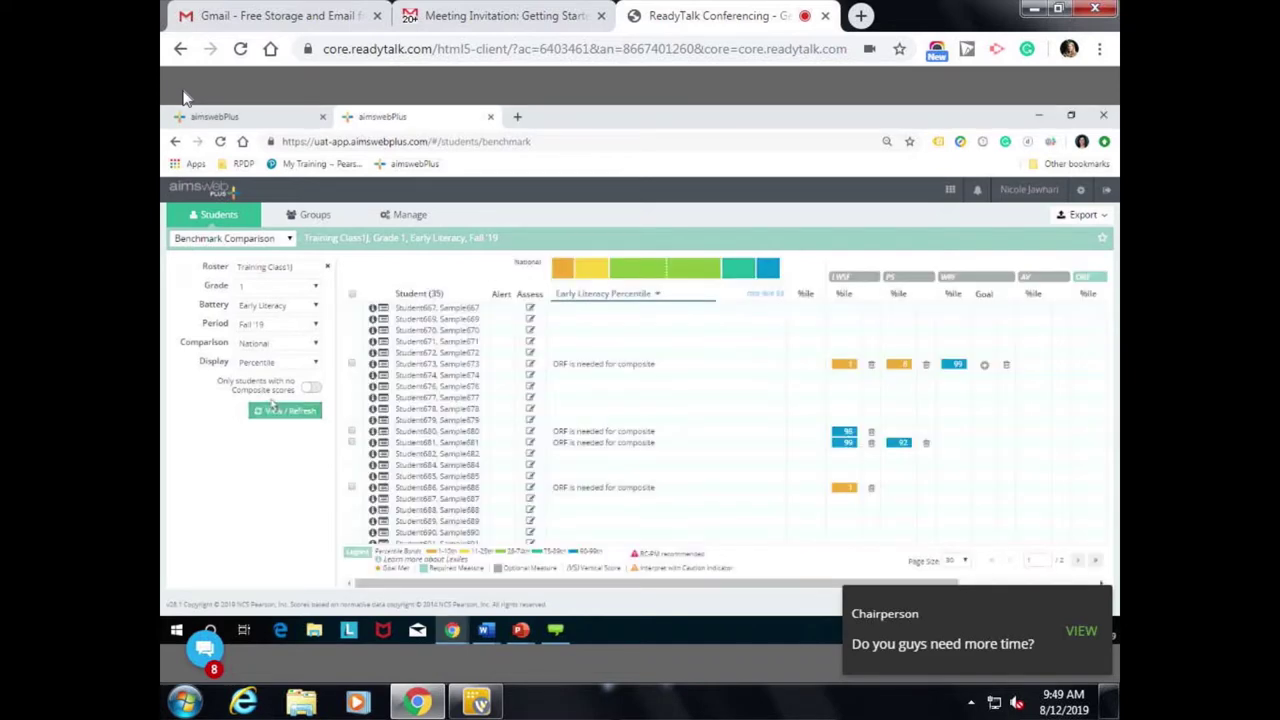
pyautogui.click(648, 297)
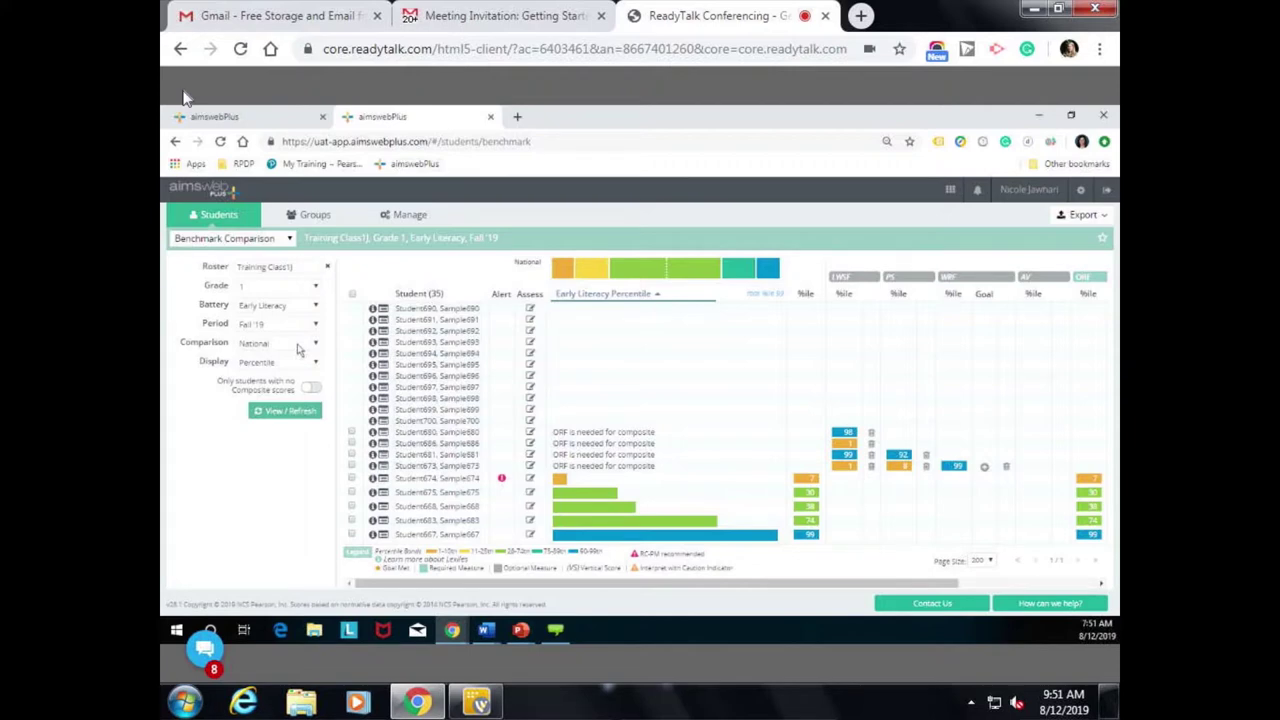
# - Switch Comparison to Tiers and refresh, showing tier-coloured scores 9, 20, 24, 54 and 180
pyautogui.click(297, 345)
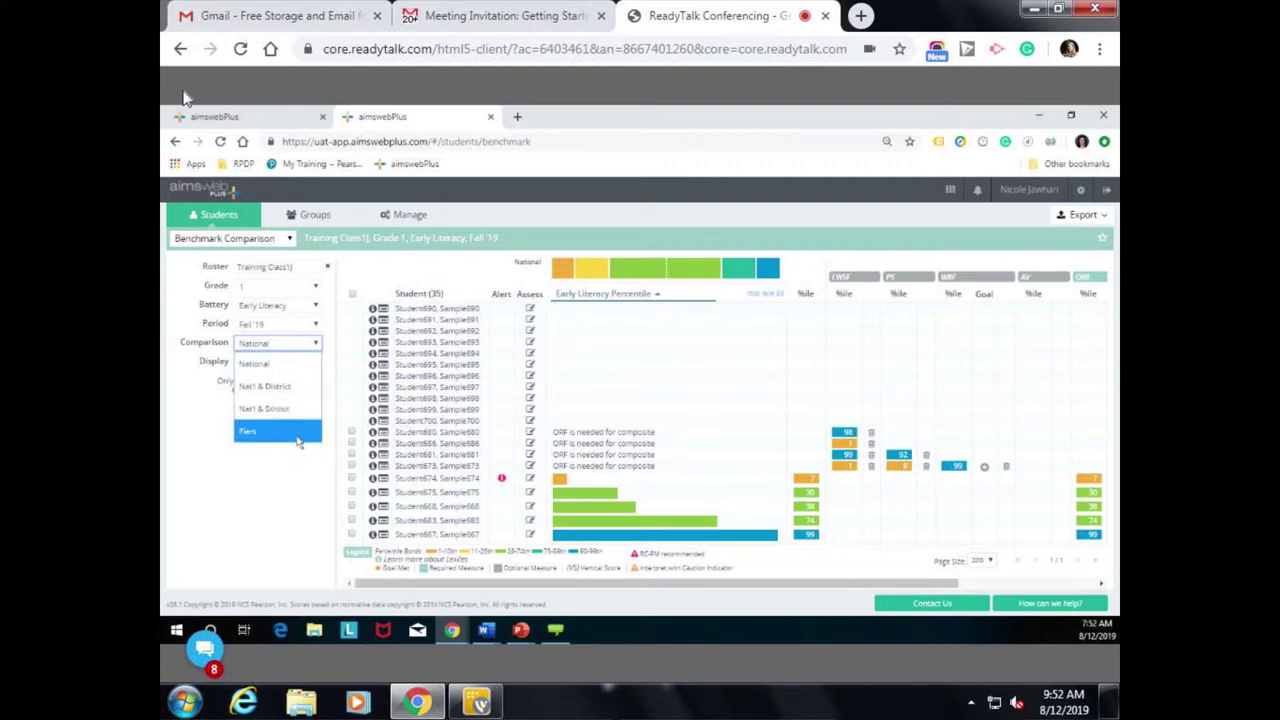
pyautogui.click(297, 431)
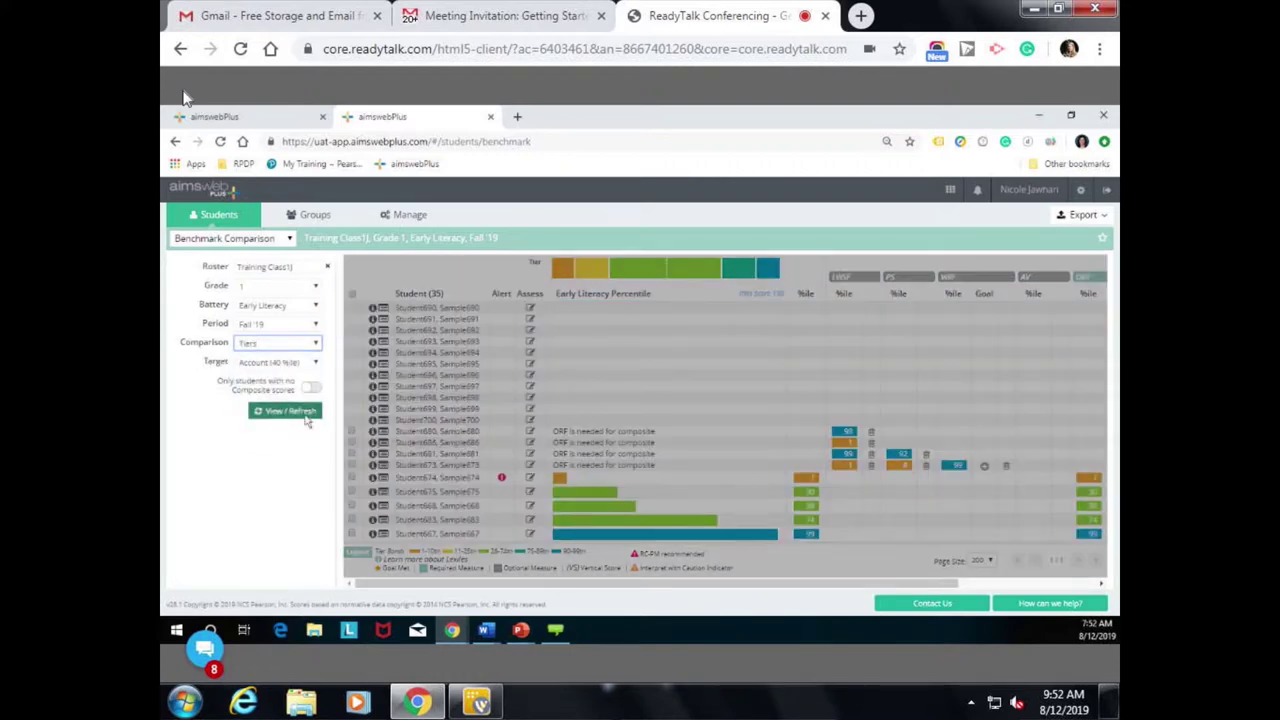
pyautogui.click(300, 411)
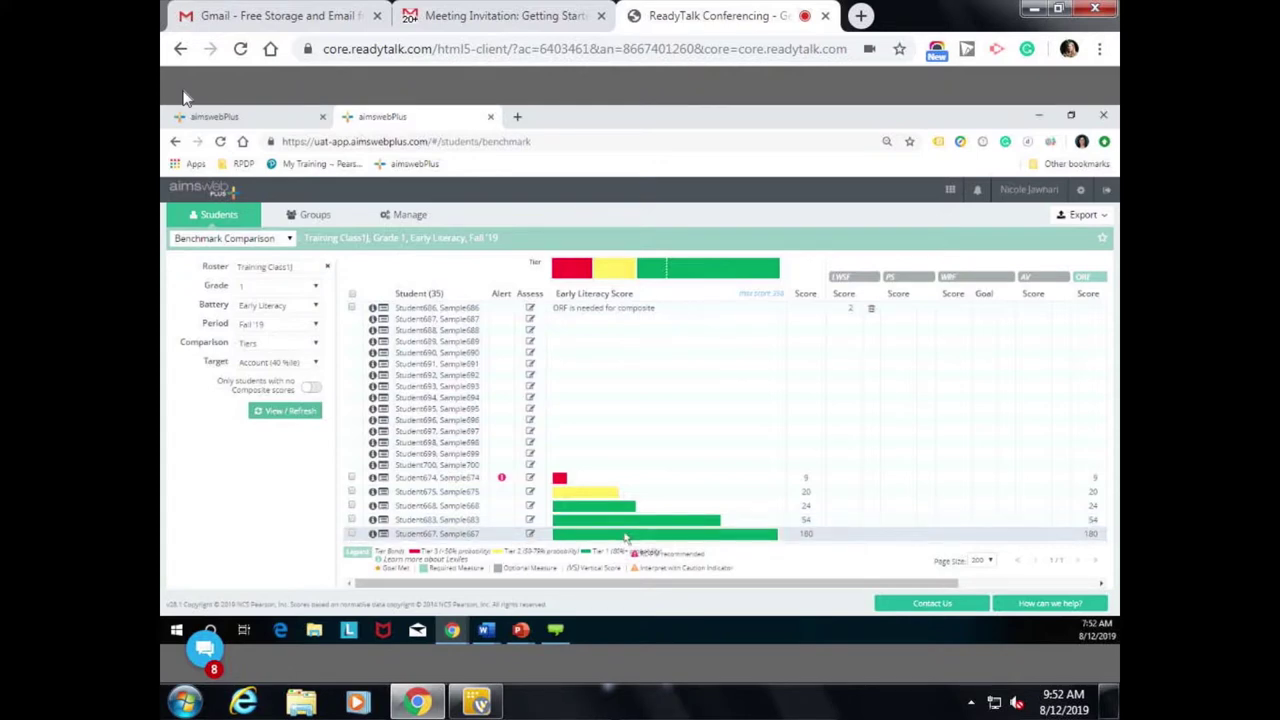
pyautogui.click(278, 343)
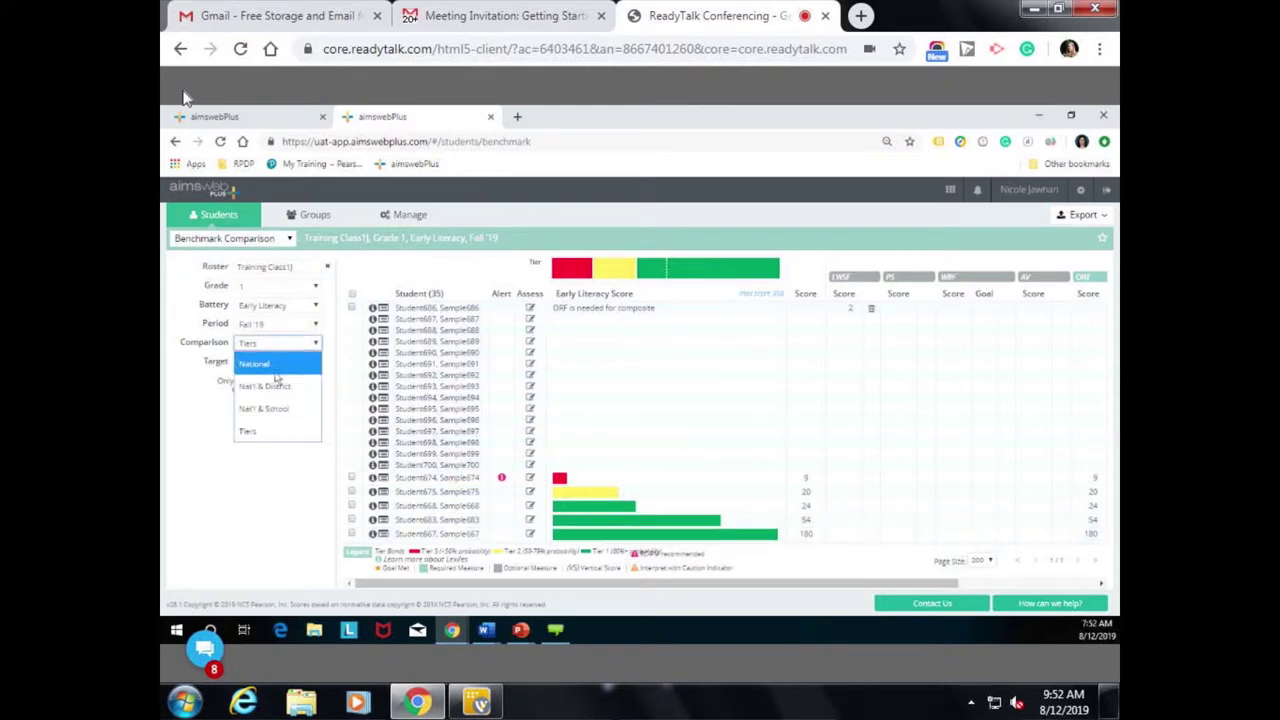
# - Return Comparison to National, refresh, and trim the Roster name to list Training Class rosters
pyautogui.click(266, 365)
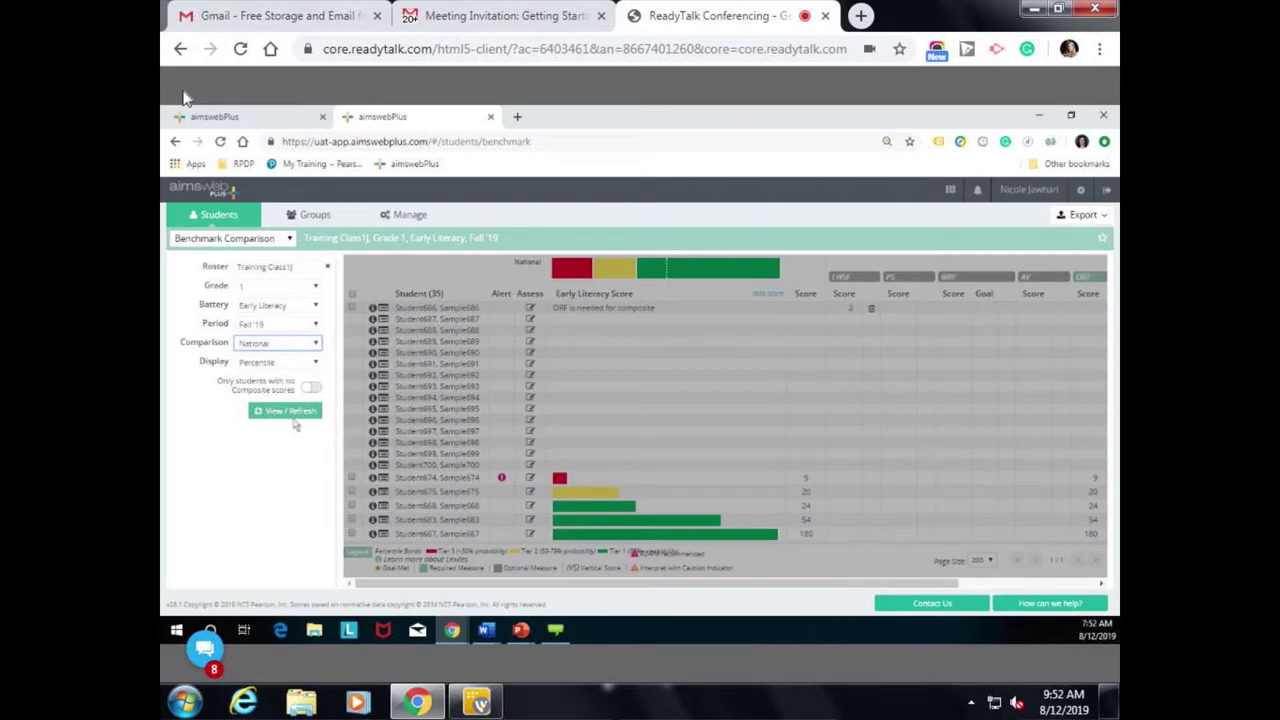
pyautogui.click(300, 418)
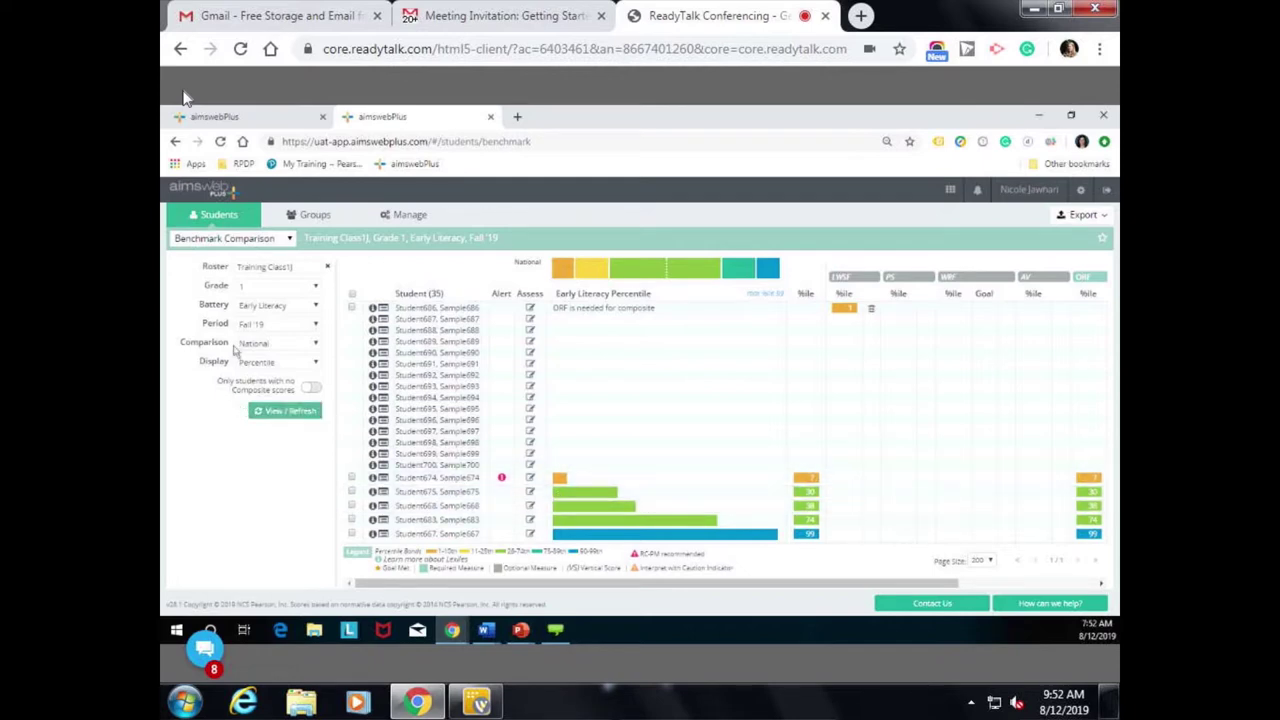
pyautogui.click(316, 267)
pyautogui.press('BackSpace')
pyautogui.press('BackSpace')
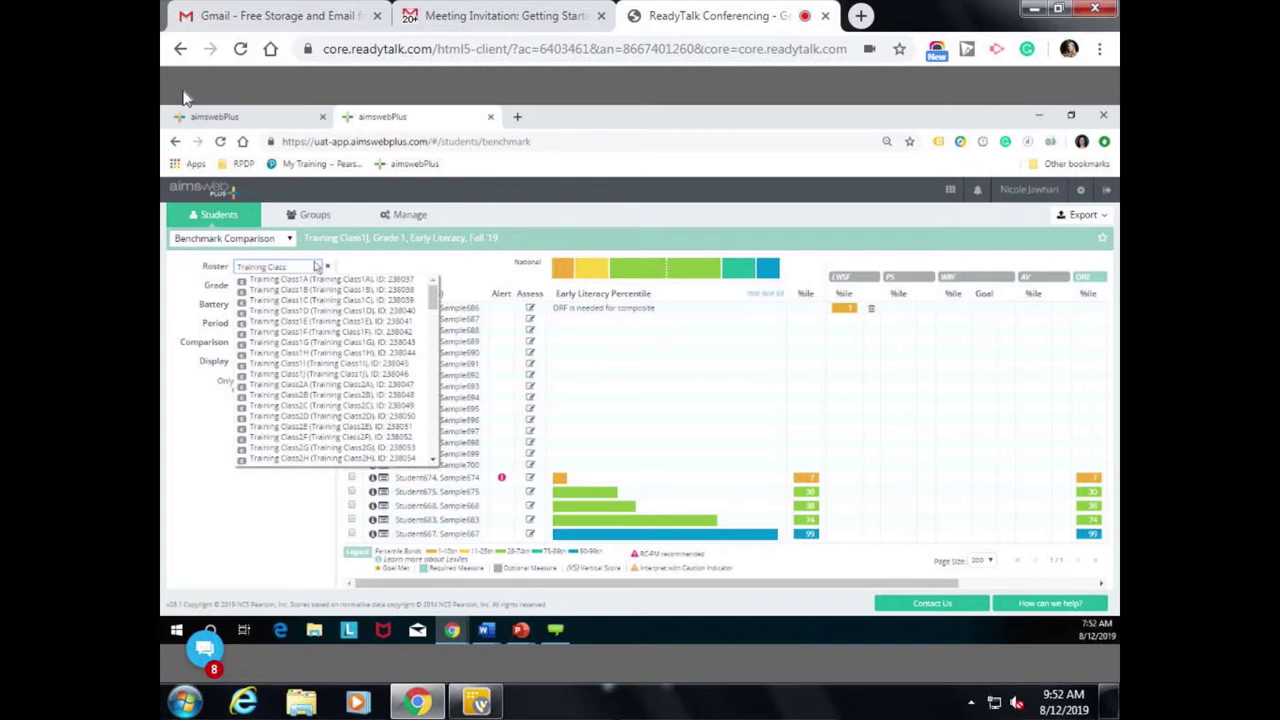
# - Close the roster suggestion list to reveal the benchmark comparison filters
pyautogui.click(444, 274)
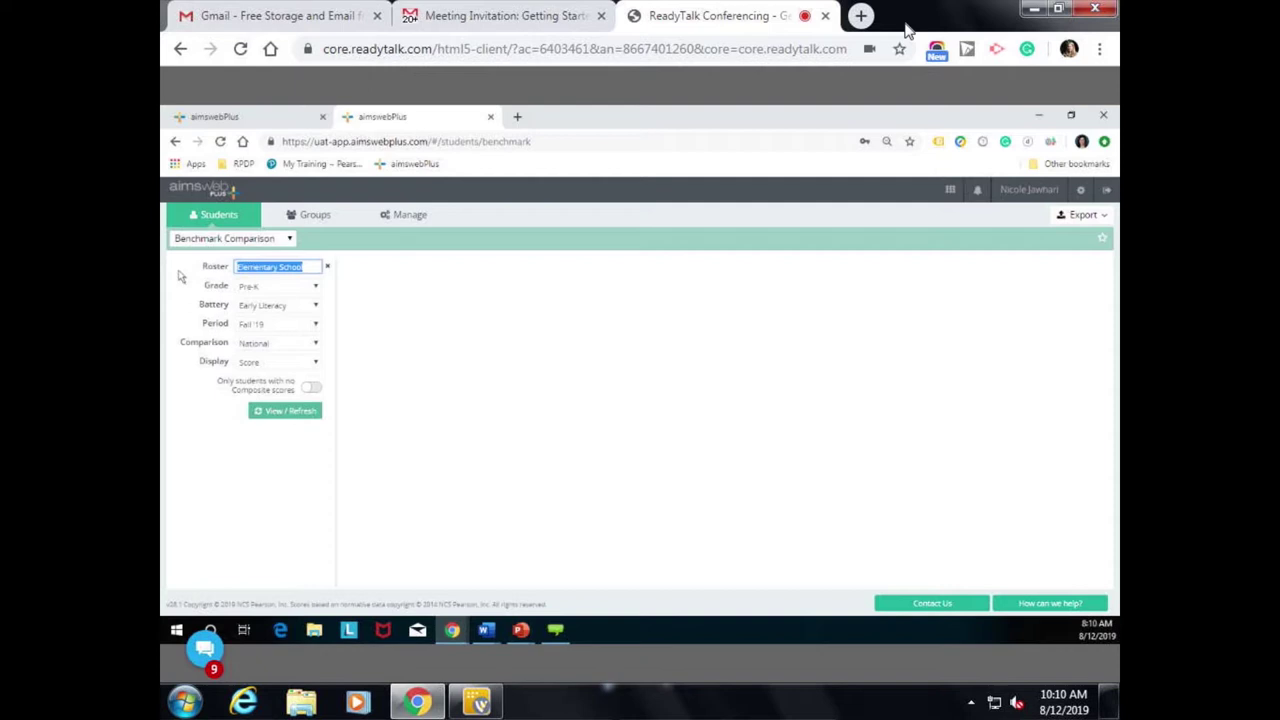
# - Search the Roster field for 'training' and select Training Class1J from the list
pyautogui.write('train')
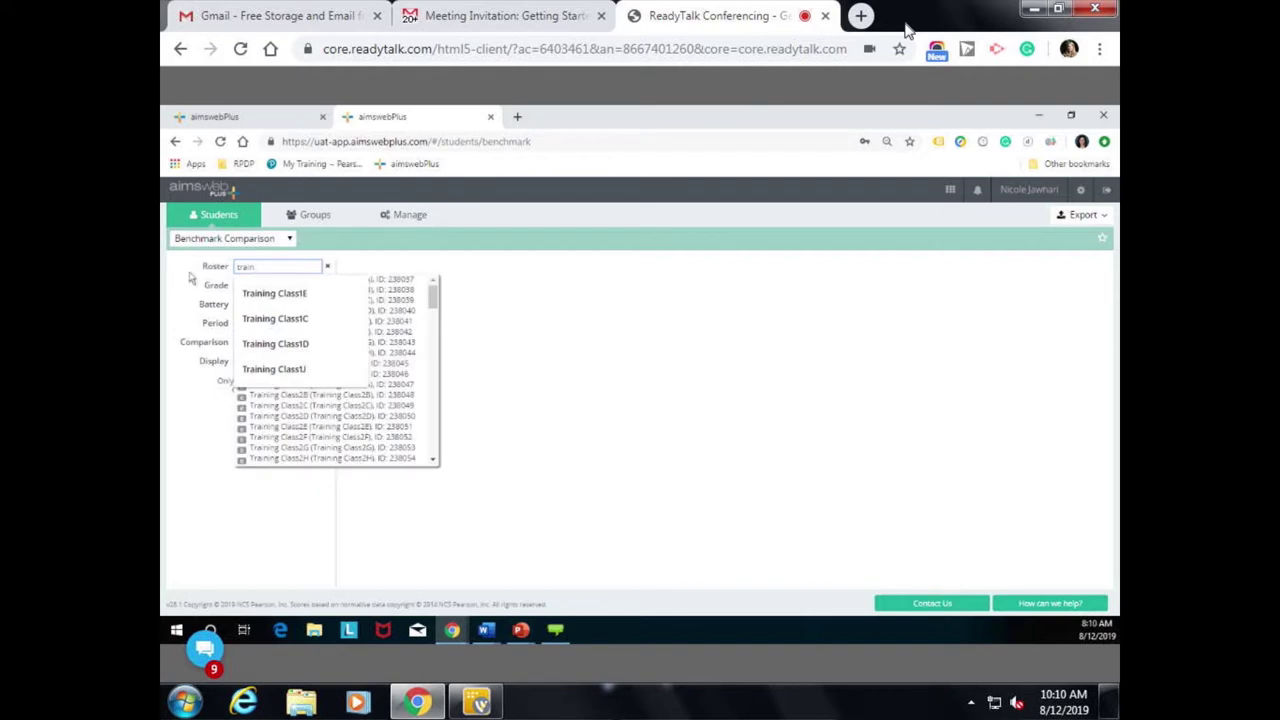
pyautogui.click(418, 379)
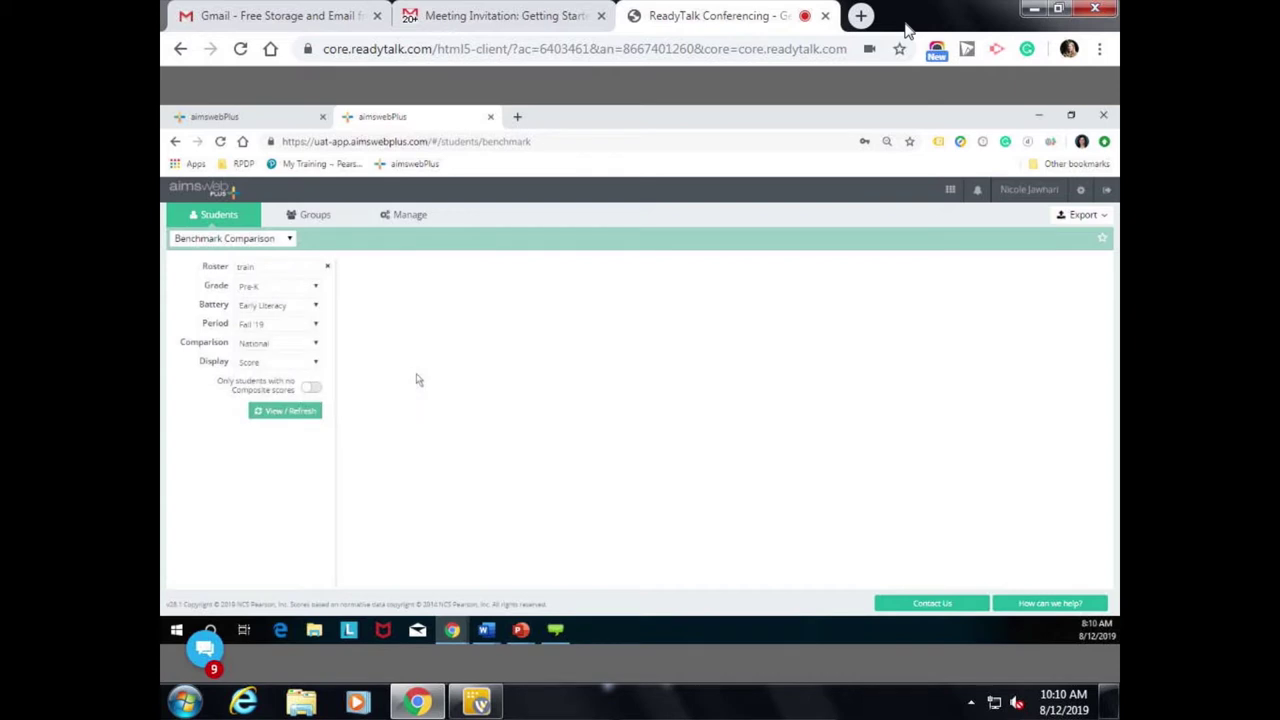
pyautogui.click(271, 268)
pyautogui.write('ing')
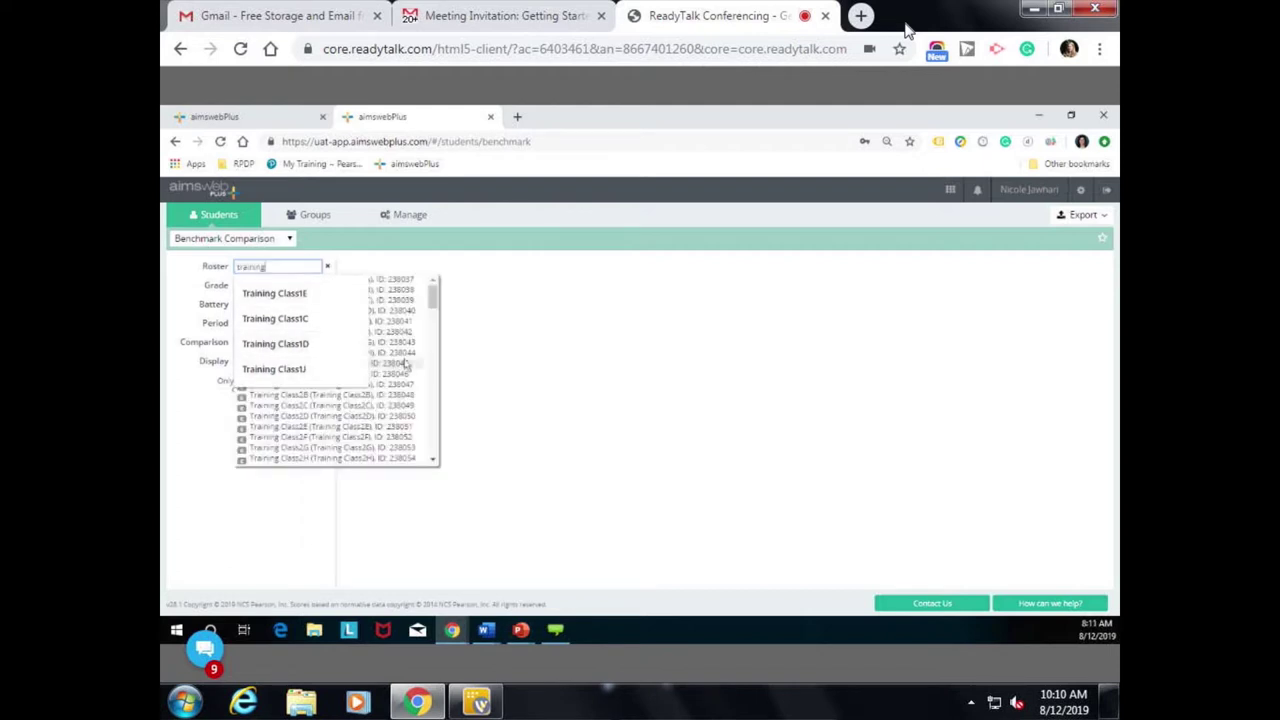
pyautogui.click(408, 353)
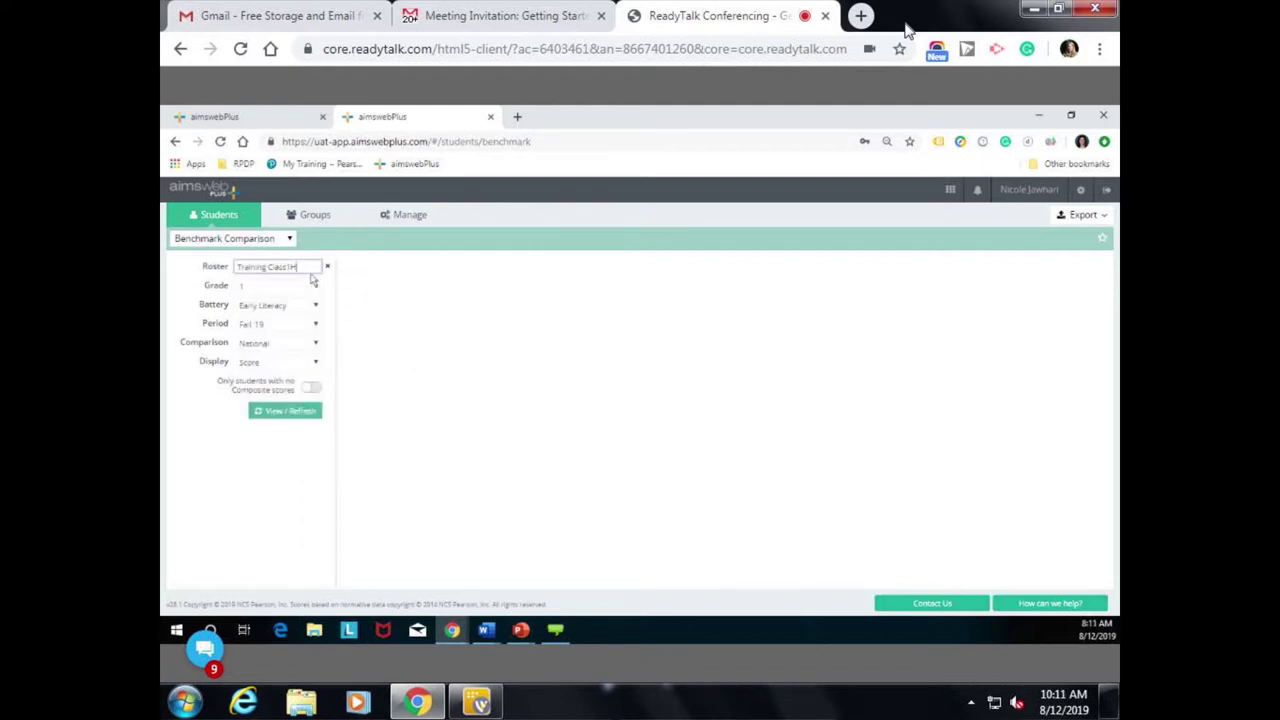
pyautogui.press('BackSpace')
pyautogui.hotkey('ctrl', 'shift', 'Left')
pyautogui.press('BackSpace')
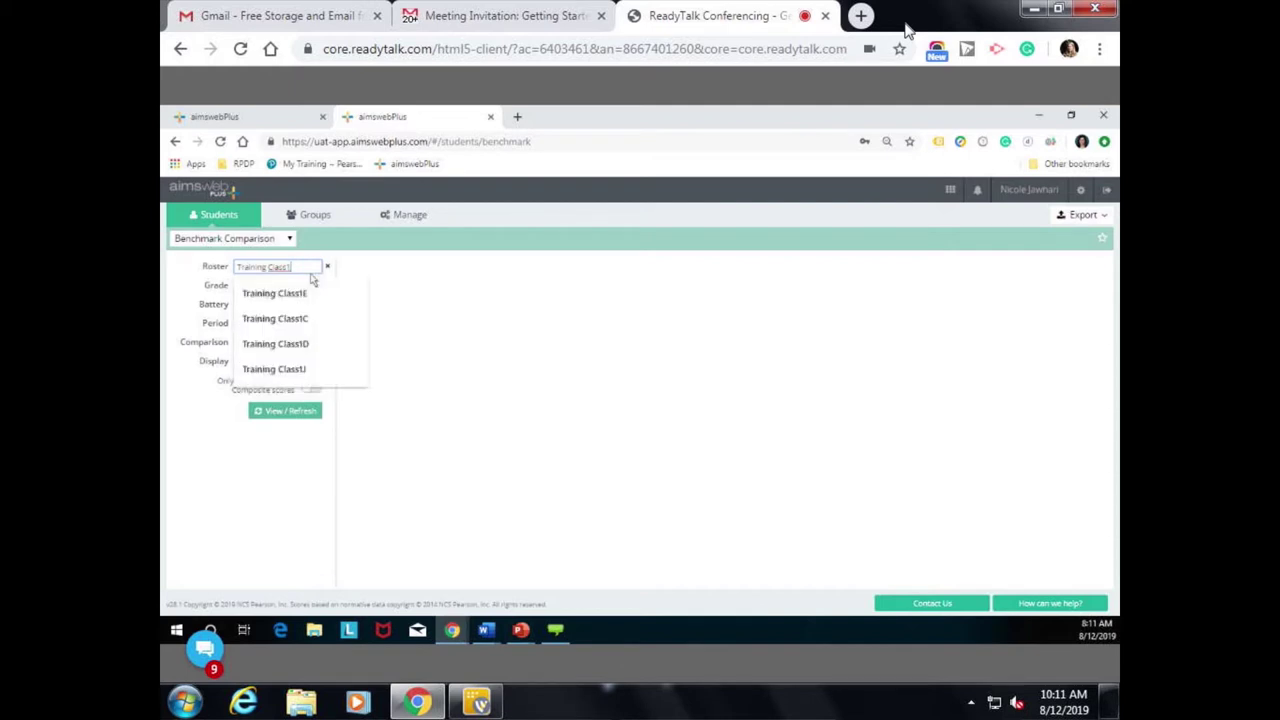
pyautogui.click(307, 270)
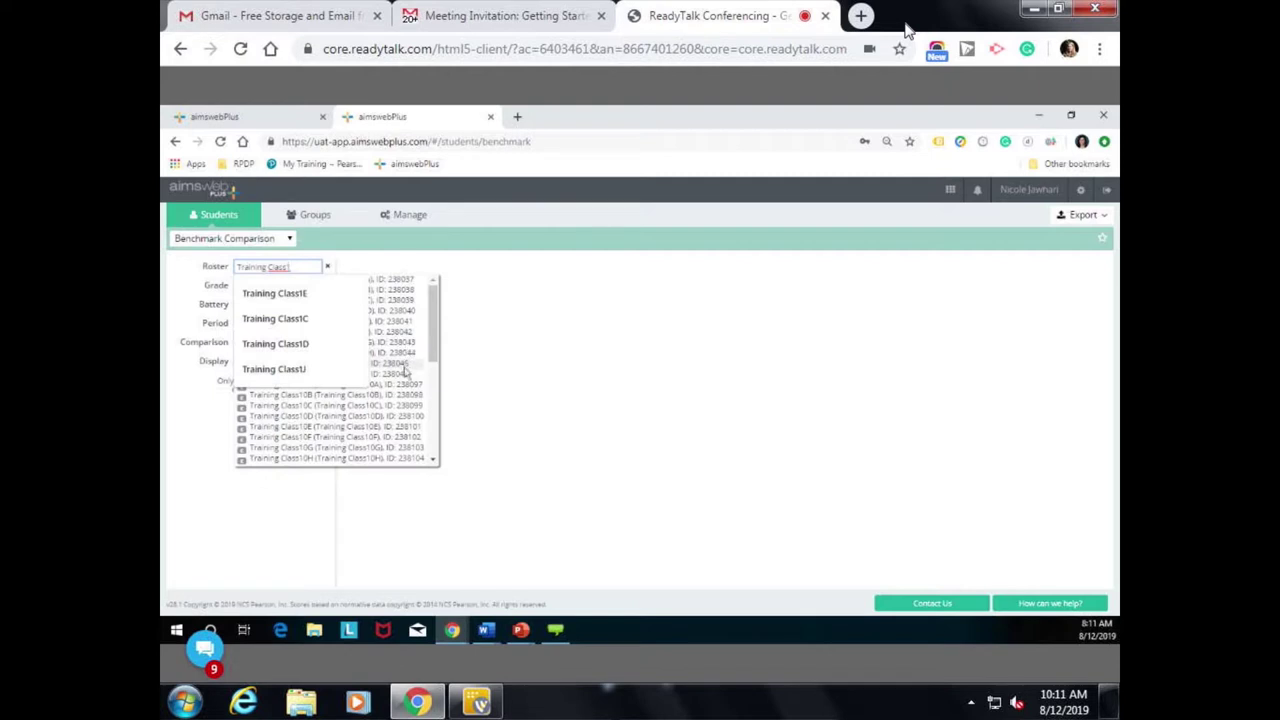
pyautogui.click(405, 371)
# - Load the Training Class1J Grade 1 Early Literacy Fall '19 score table
pyautogui.click(292, 413)
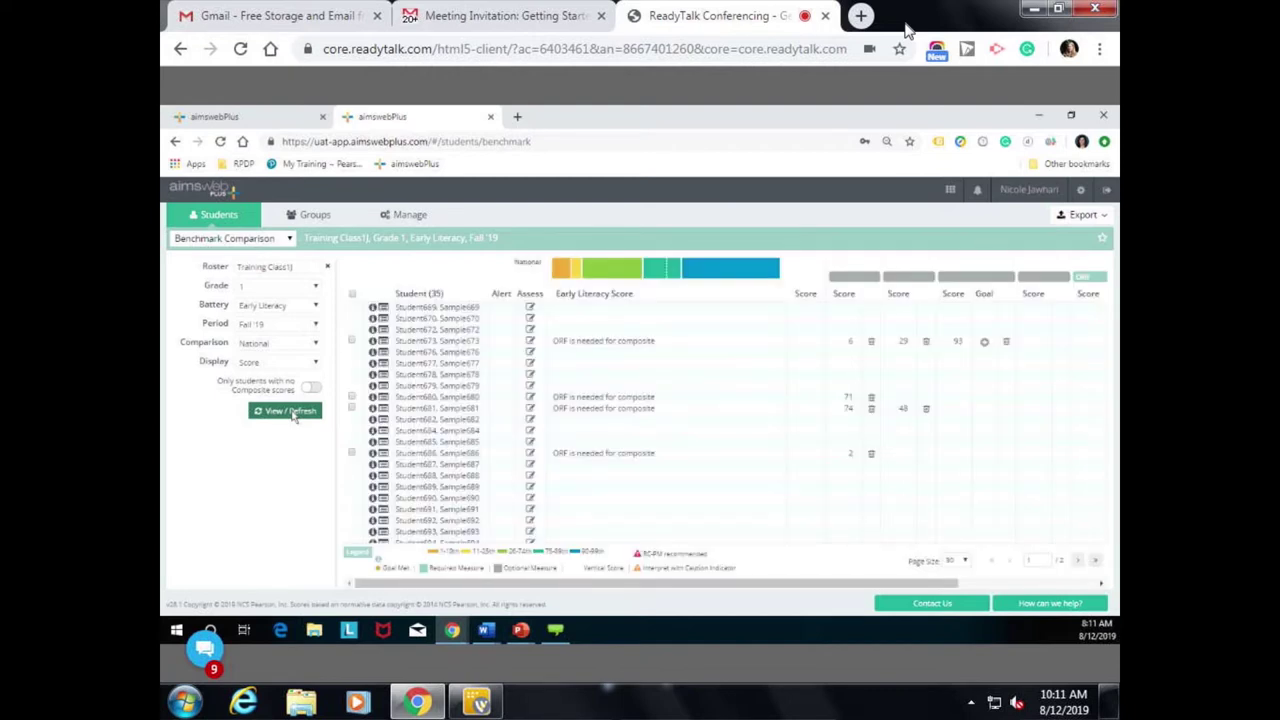
pyautogui.click(562, 296)
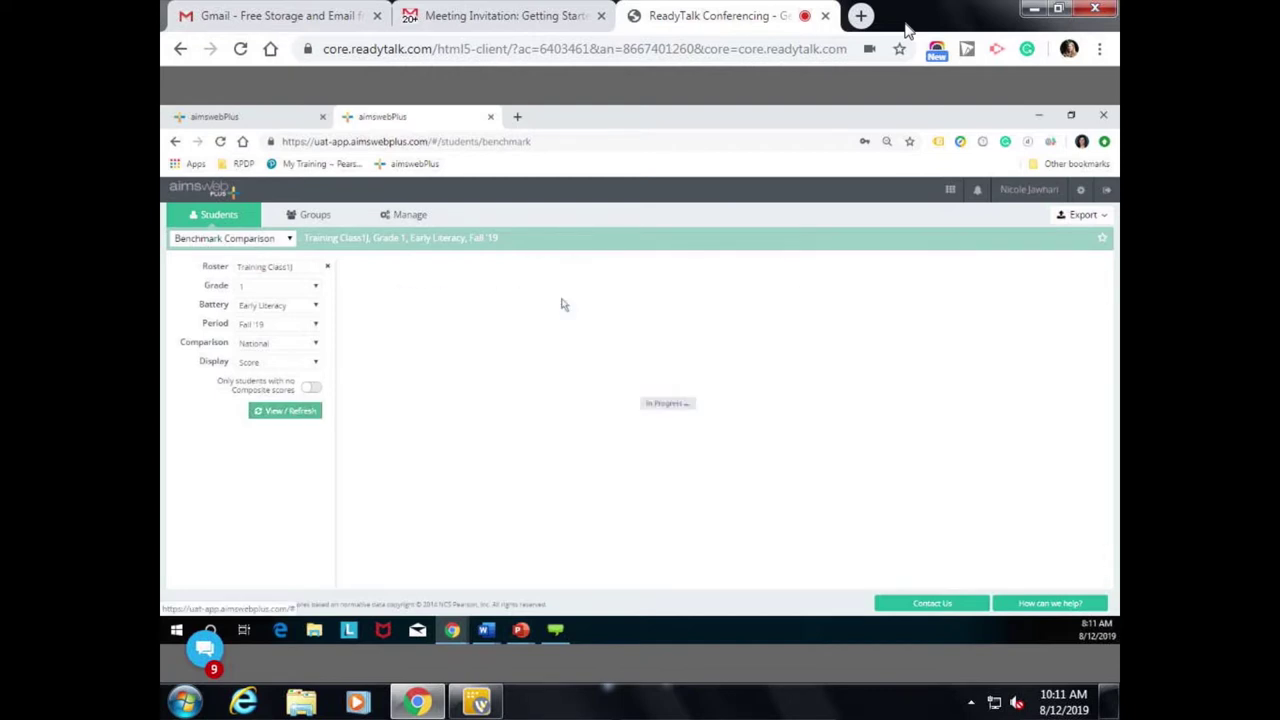
pyautogui.click(562, 301)
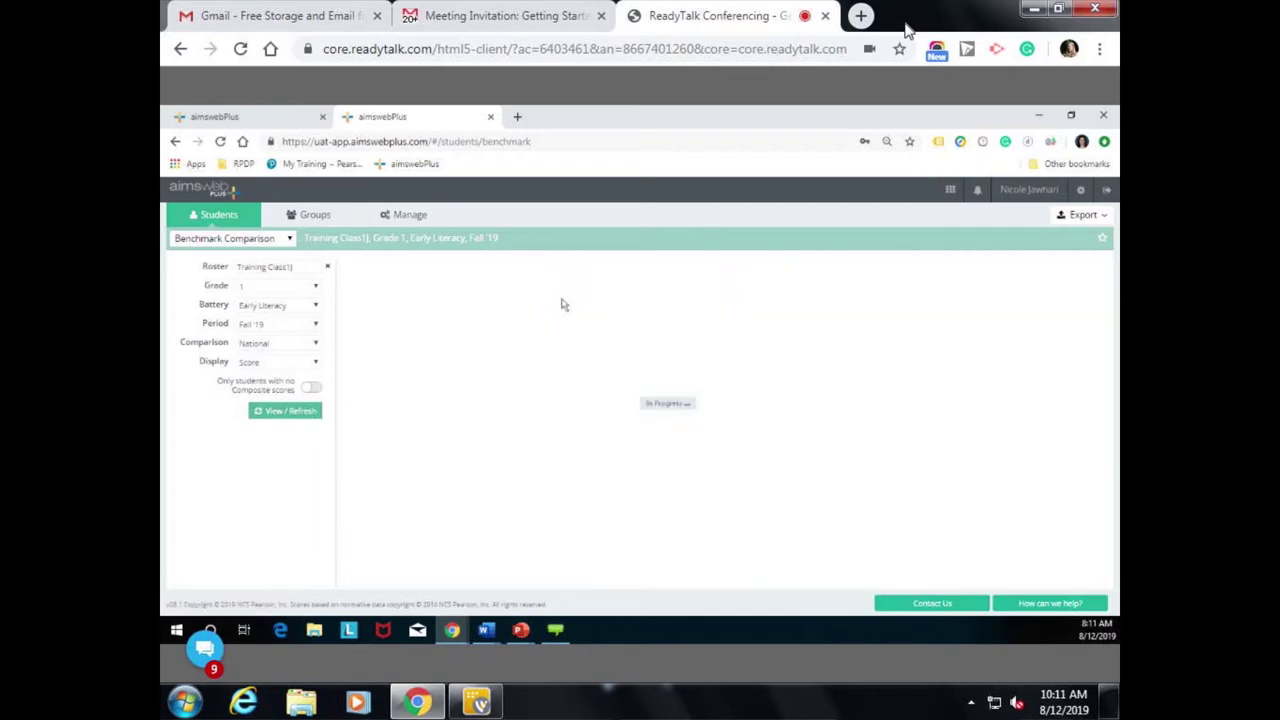
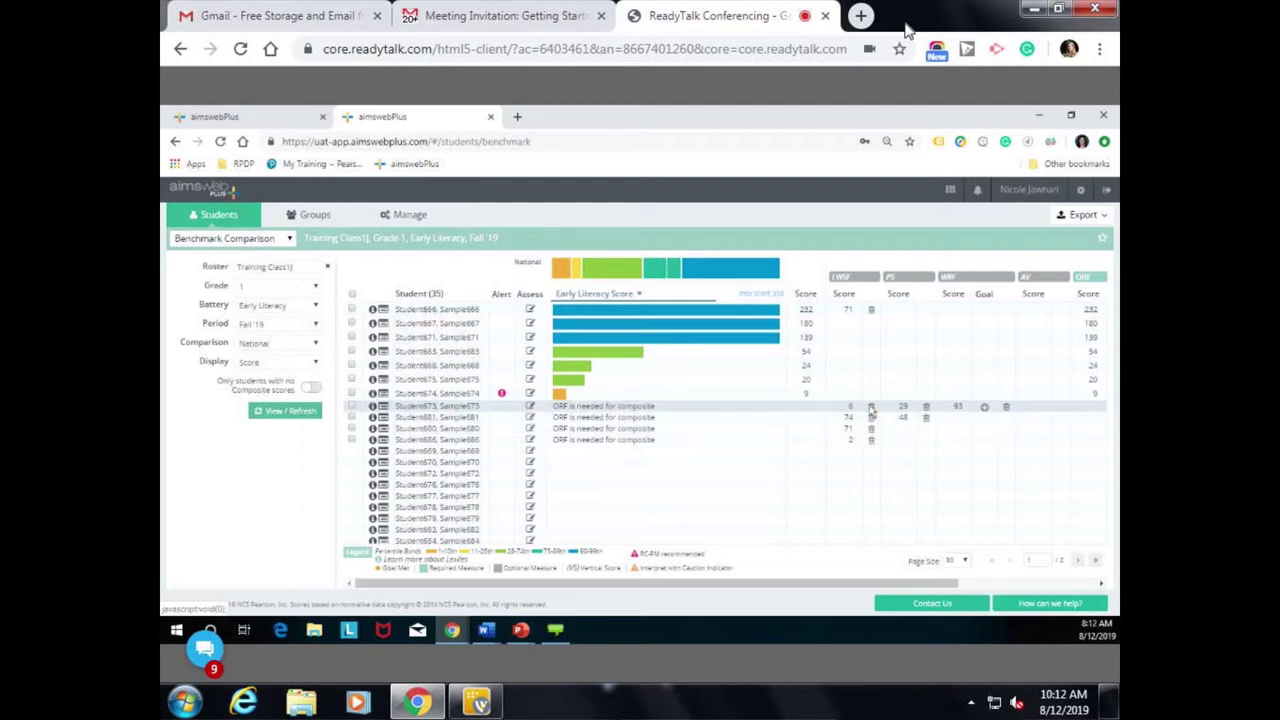
# - Display national percentiles and sort students by Early Literacy Percentile, highest first
pyautogui.click(245, 365)
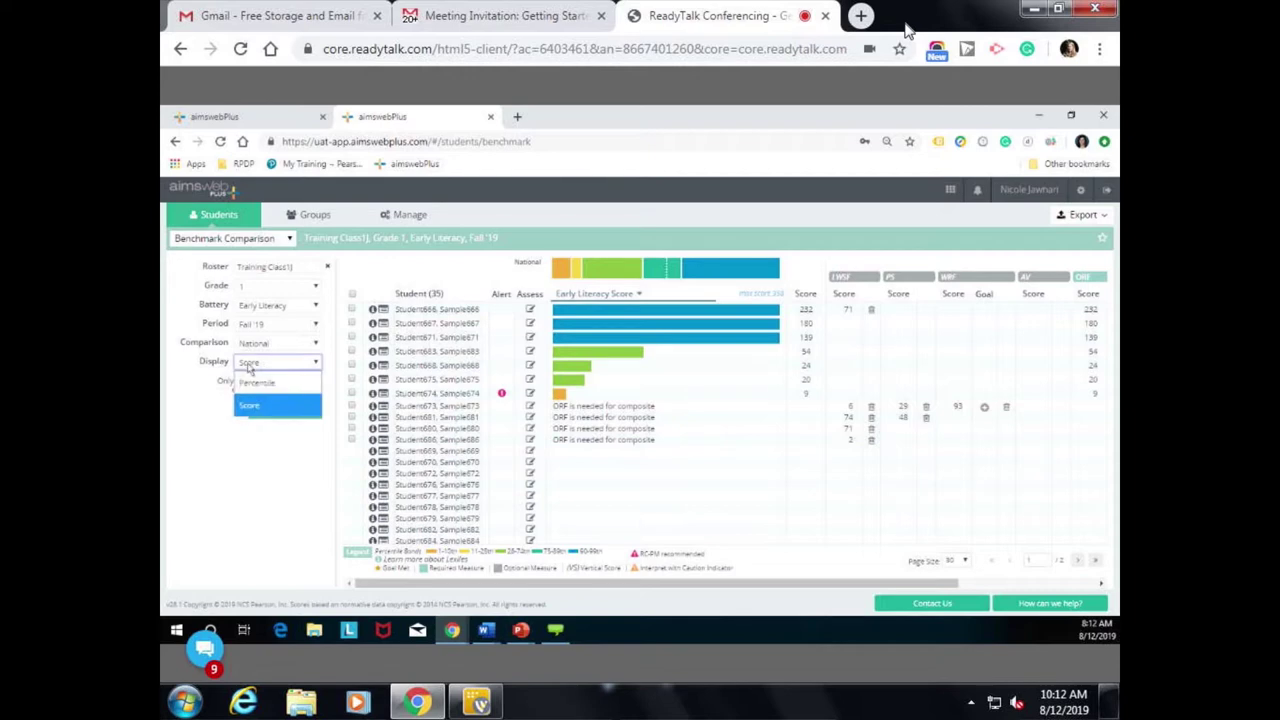
pyautogui.click(250, 385)
pyautogui.click(262, 411)
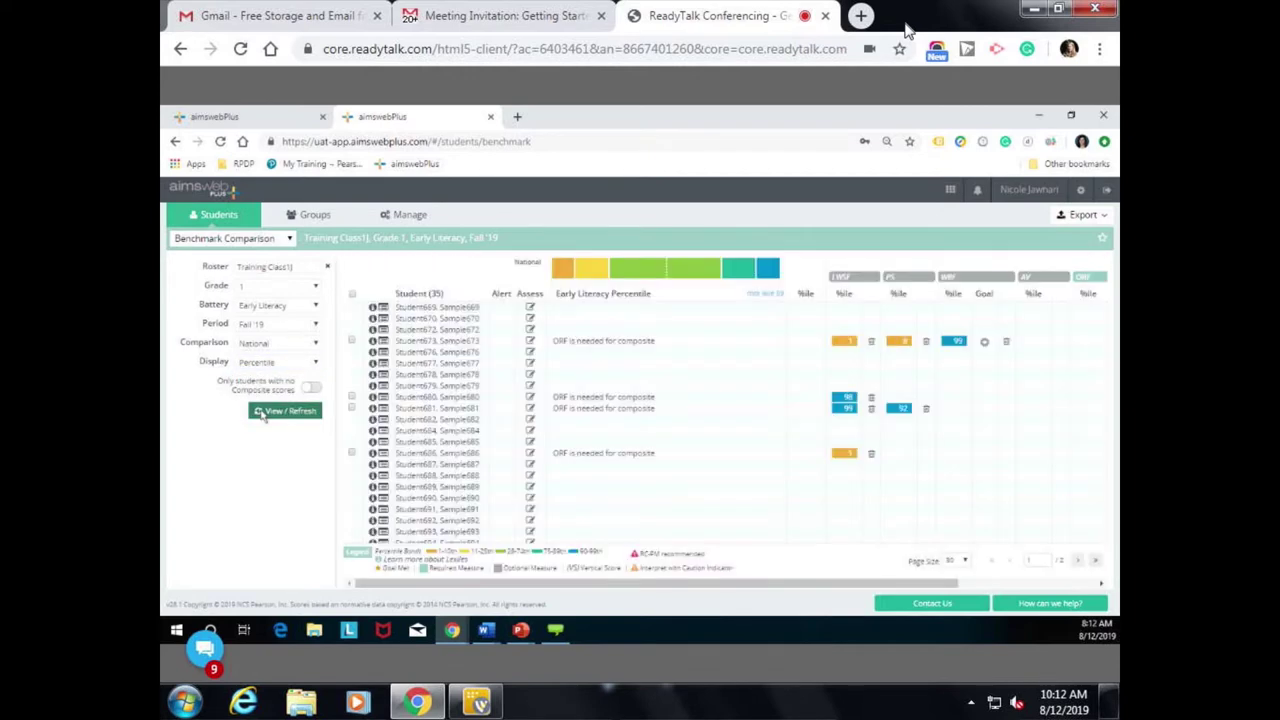
pyautogui.click(581, 296)
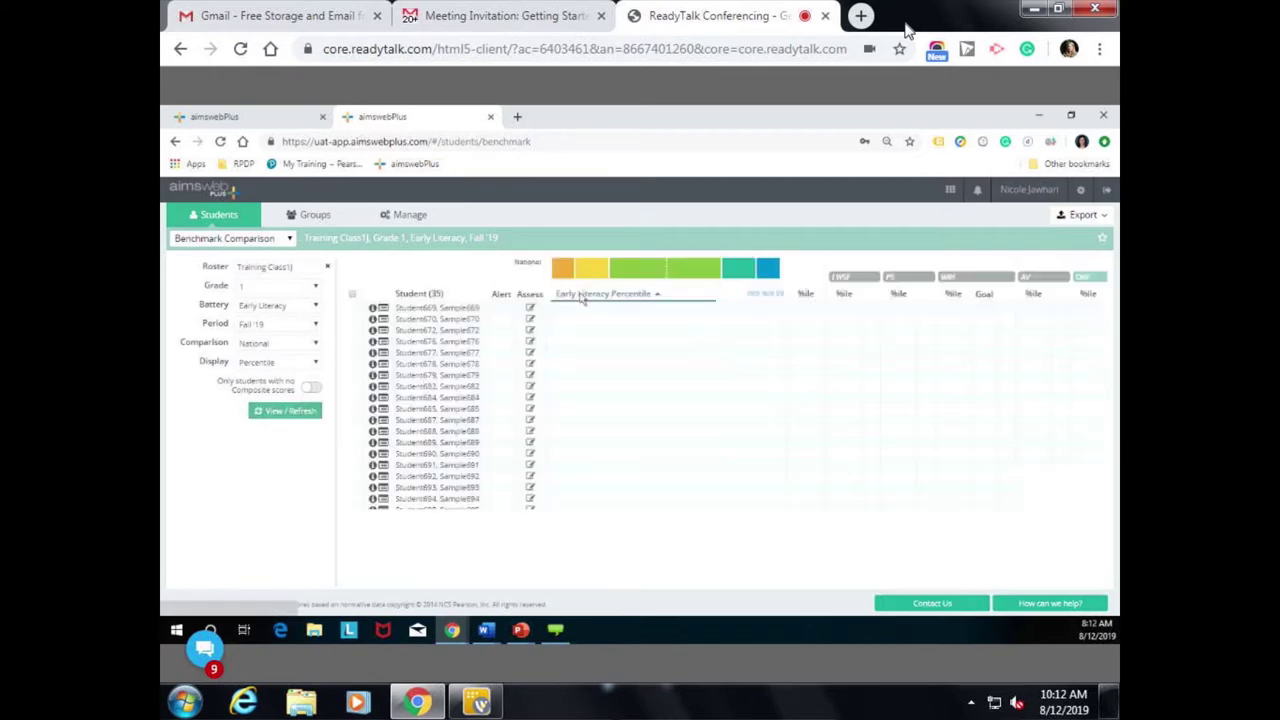
pyautogui.click(581, 296)
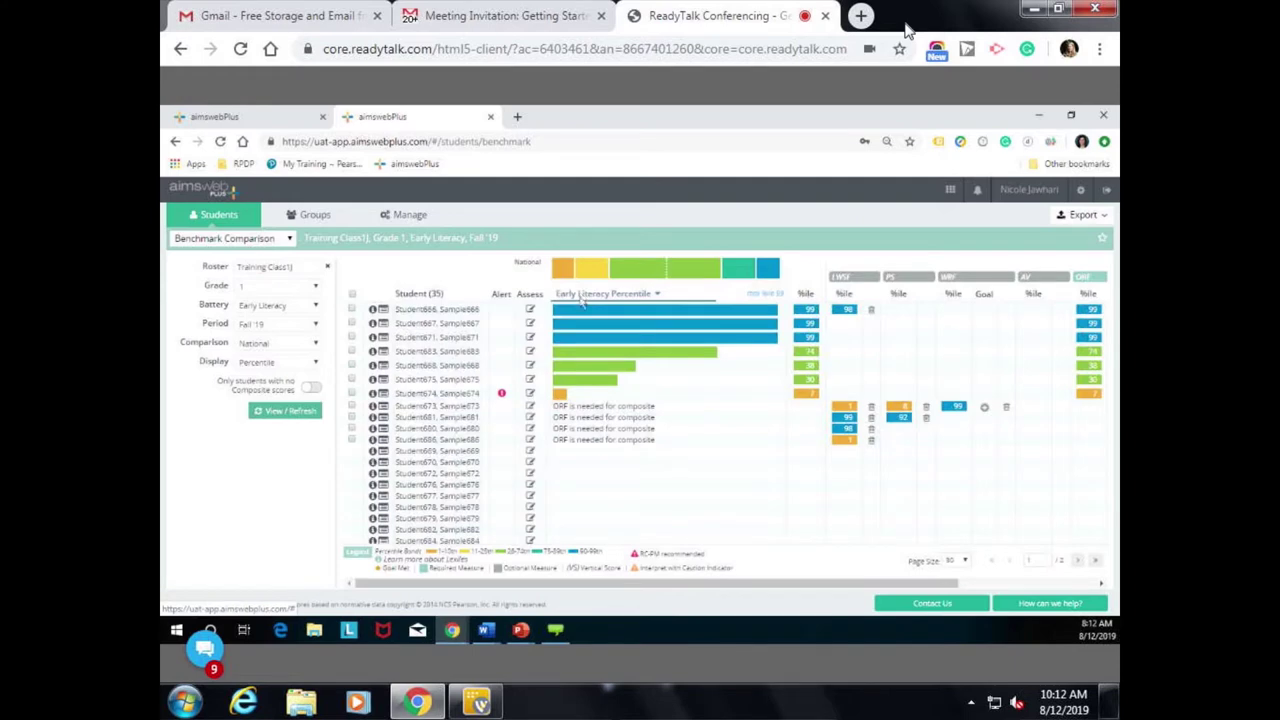
pyautogui.moveTo(631, 584); pyautogui.dragTo(900, 584)
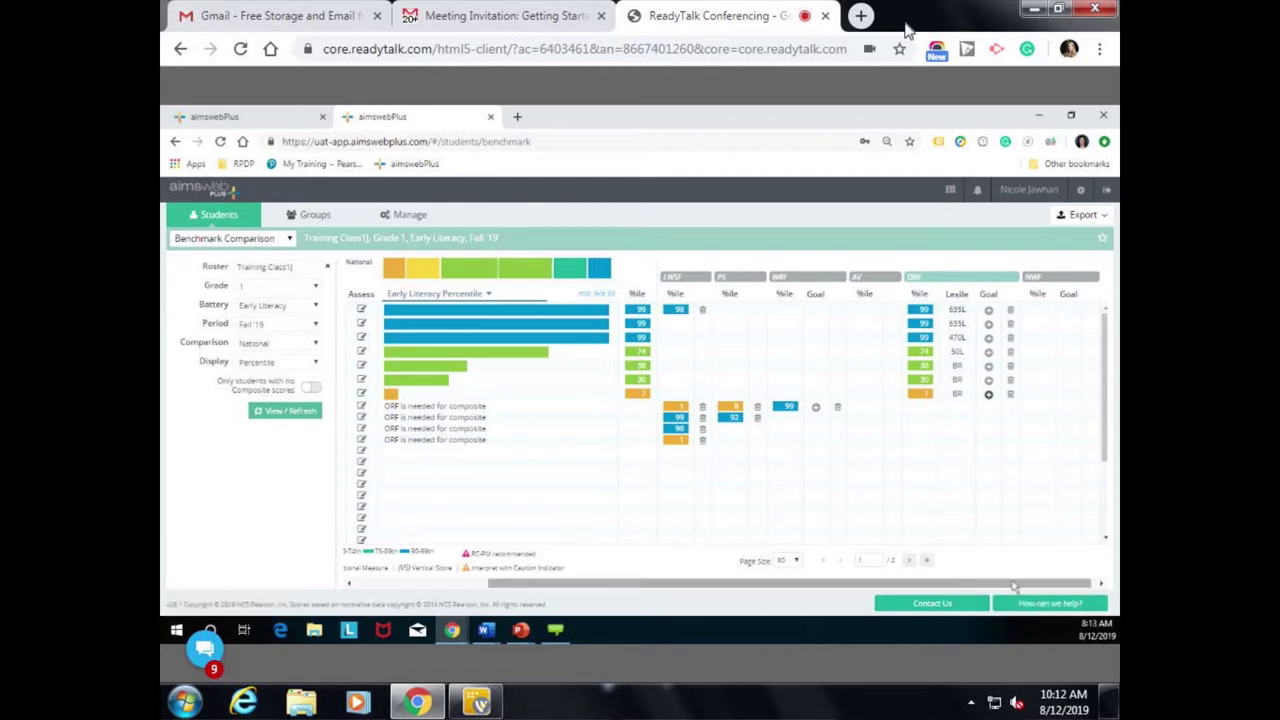
pyautogui.moveTo(970, 584); pyautogui.dragTo(1028, 590)
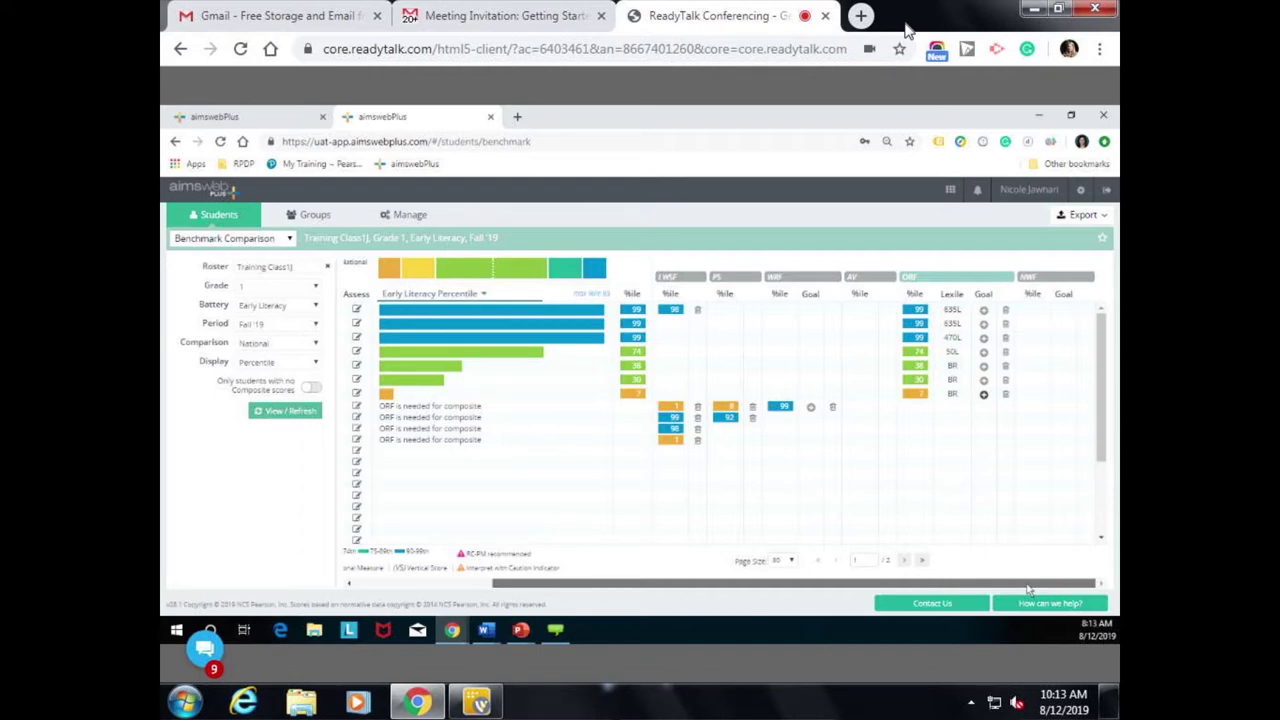
pyautogui.moveTo(1028, 590); pyautogui.dragTo(892, 568)
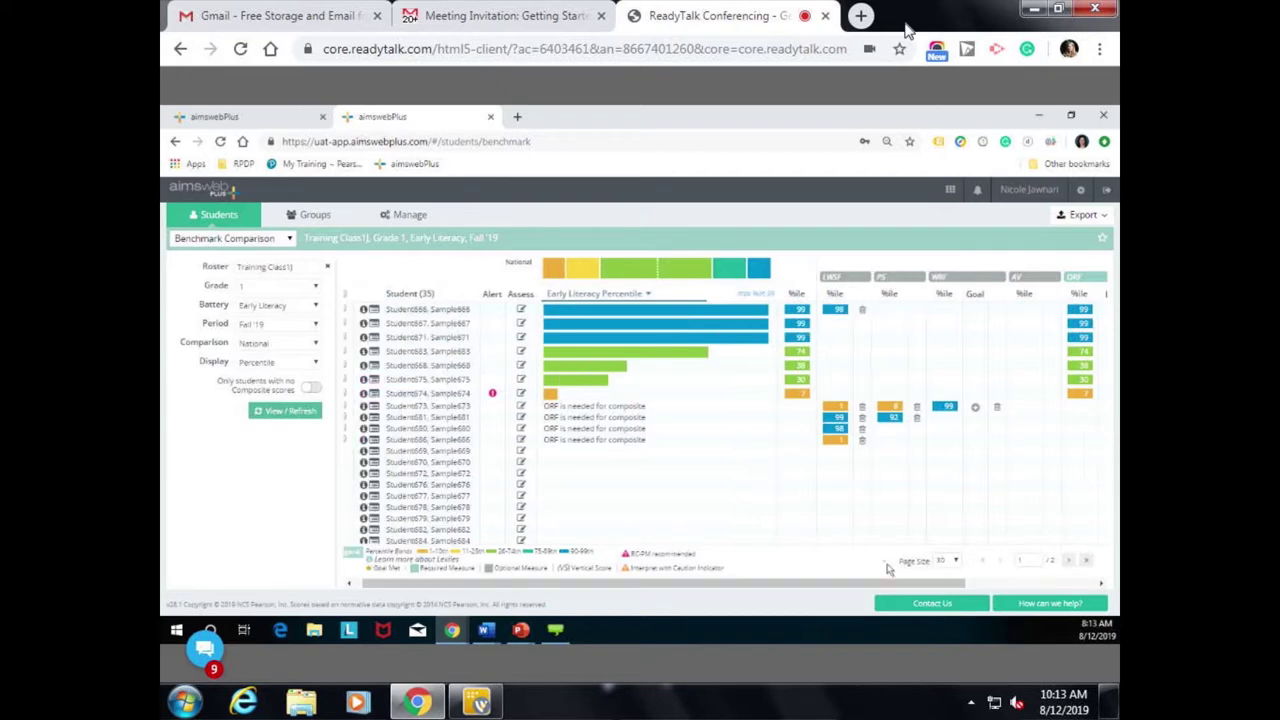
pyautogui.click(492, 394)
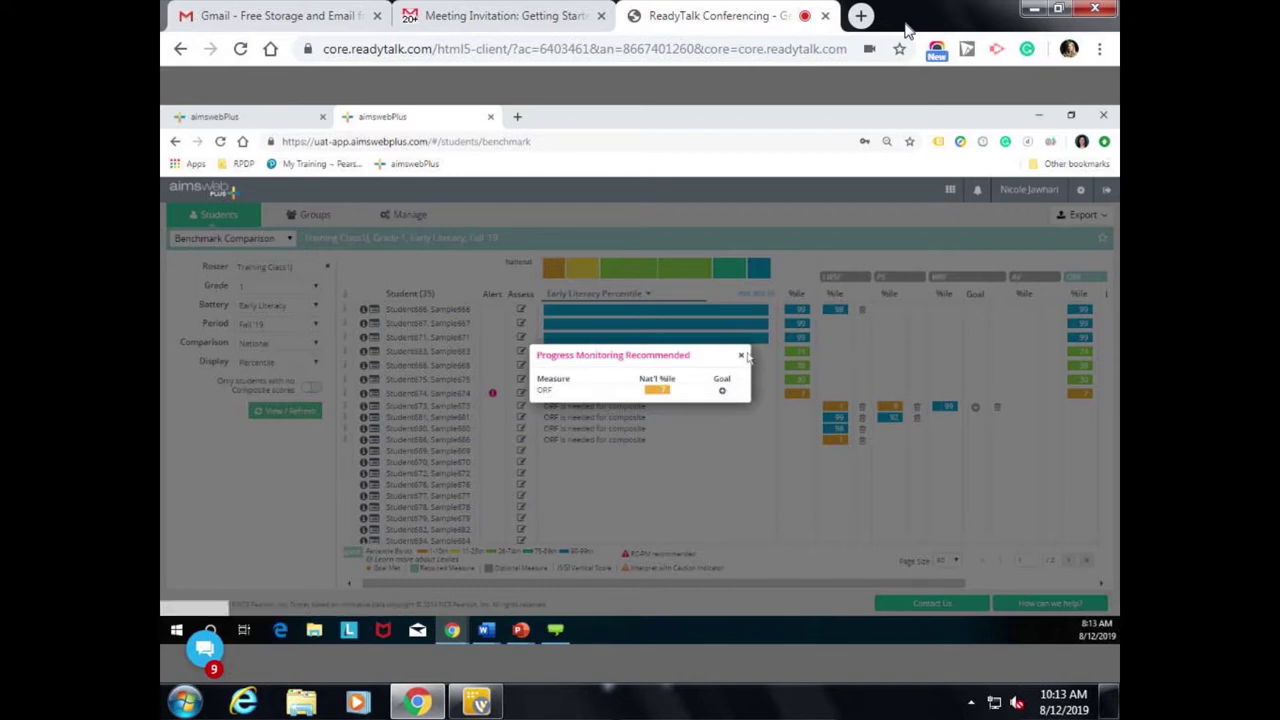
pyautogui.click(741, 355)
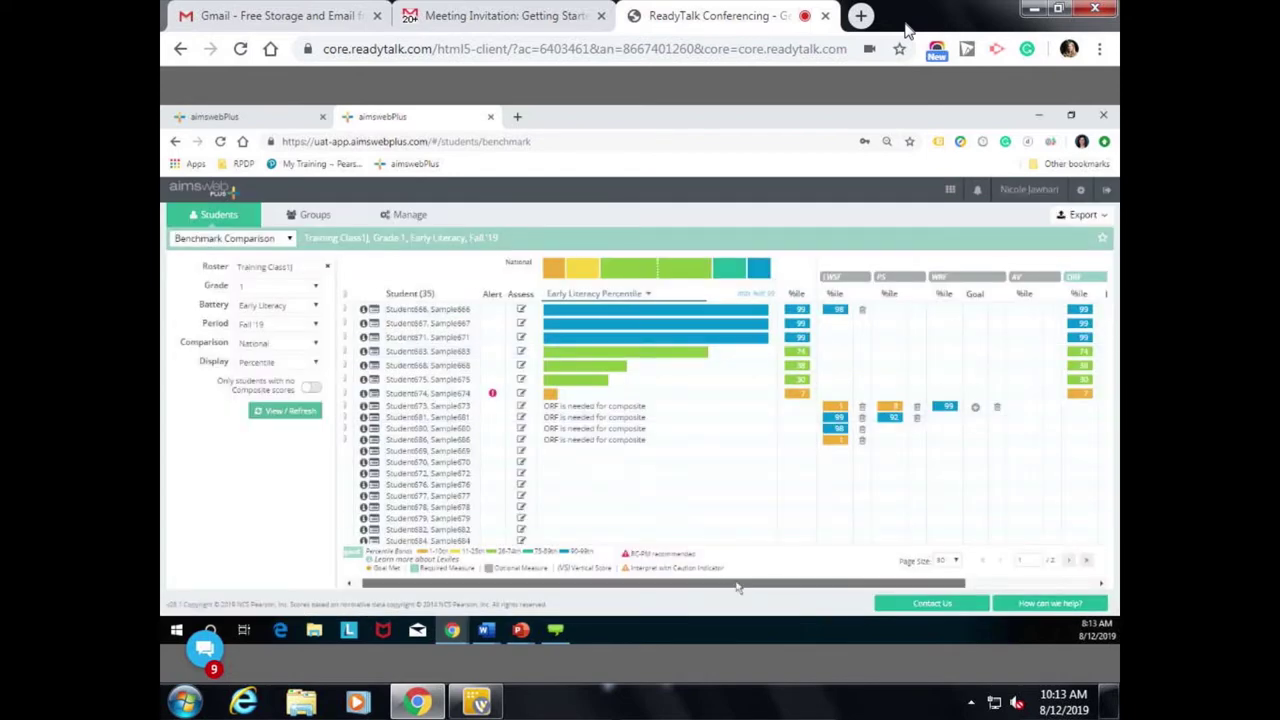
pyautogui.moveTo(820, 583); pyautogui.dragTo(1020, 578)
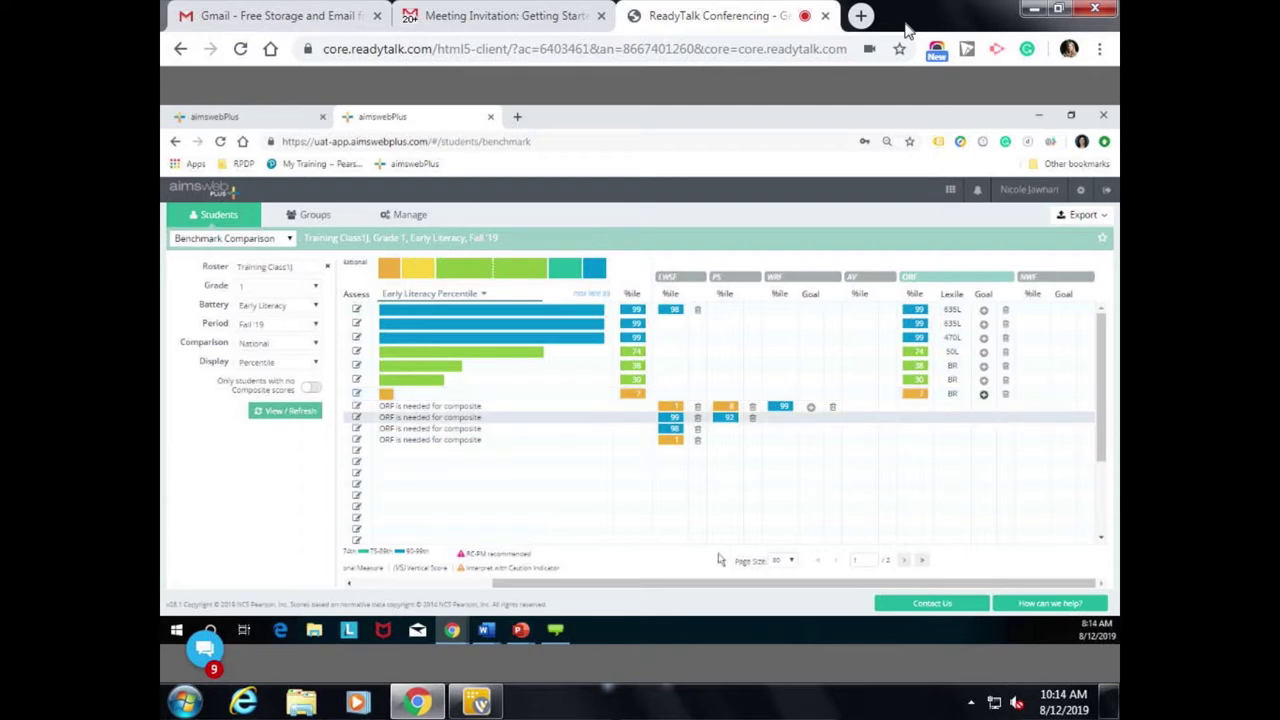
# - Drag across the Benchmark Comparison report page
pyautogui.moveTo(690, 587); pyautogui.dragTo(513, 597)
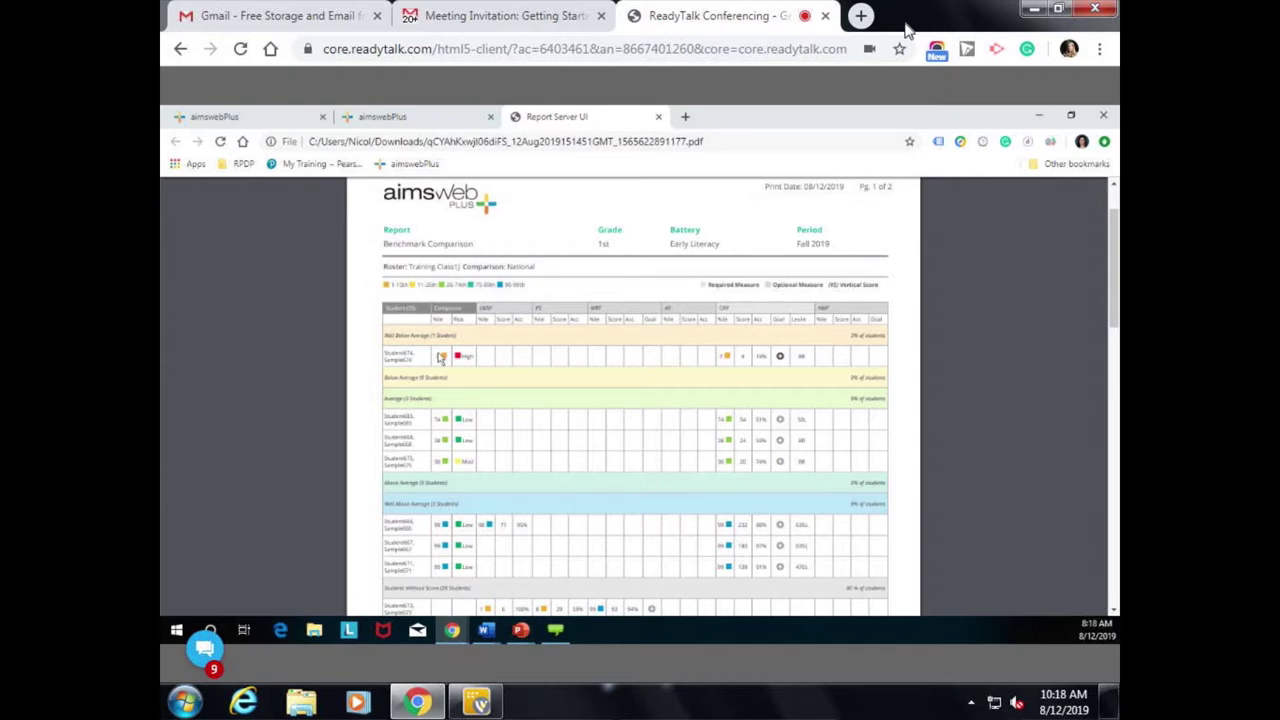
# - Switch back to the aimswebPlus tab with the 35-student Benchmark Comparison table
pyautogui.click(405, 116)
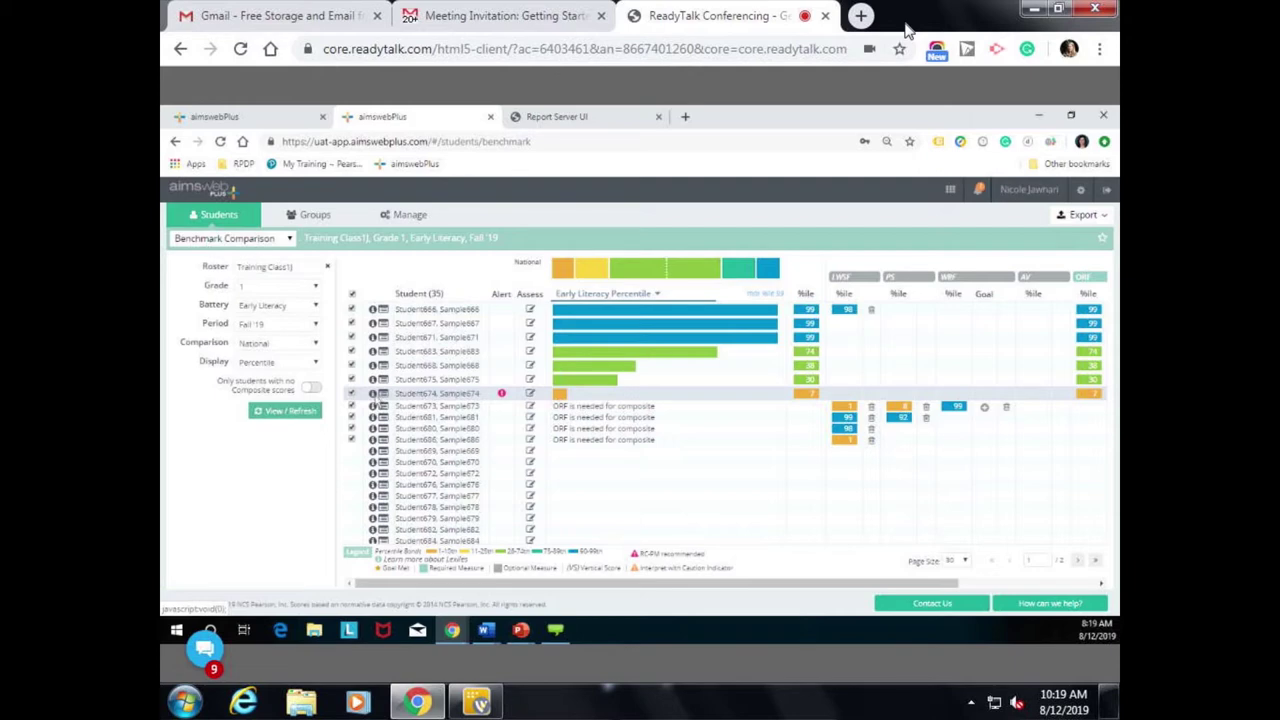
# - Open the alerted Grade 1 student's profile showing Early Literacy and Early Numeracy measures
pyautogui.click(375, 395)
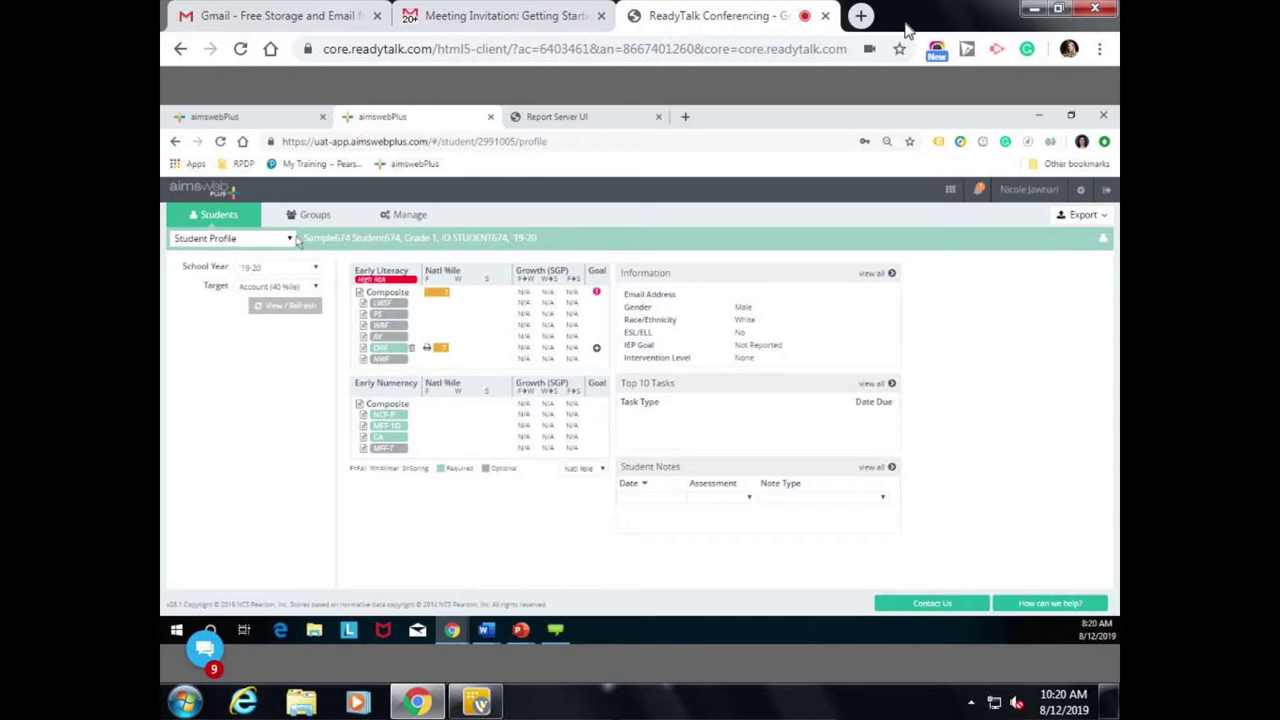
pyautogui.click(292, 239)
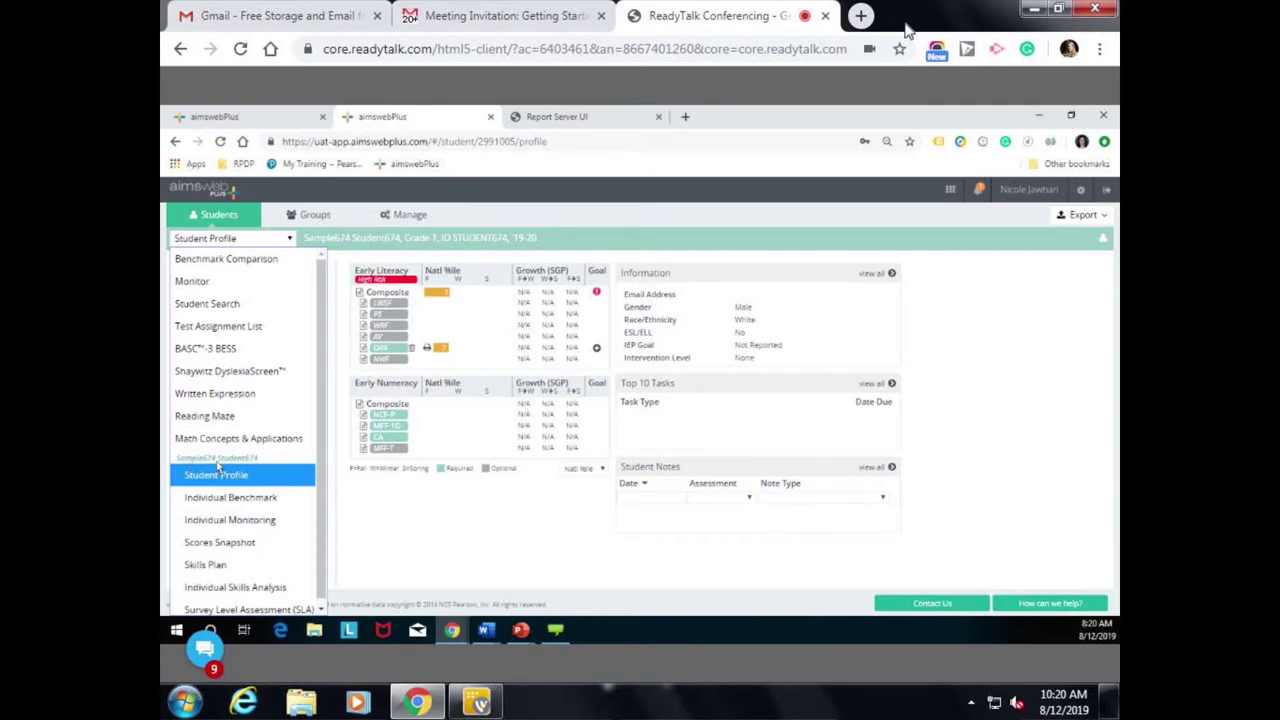
# - Choose Survey Level Assessment (SLA) from the student's report list
pyautogui.scroll(-1, 310, 470)
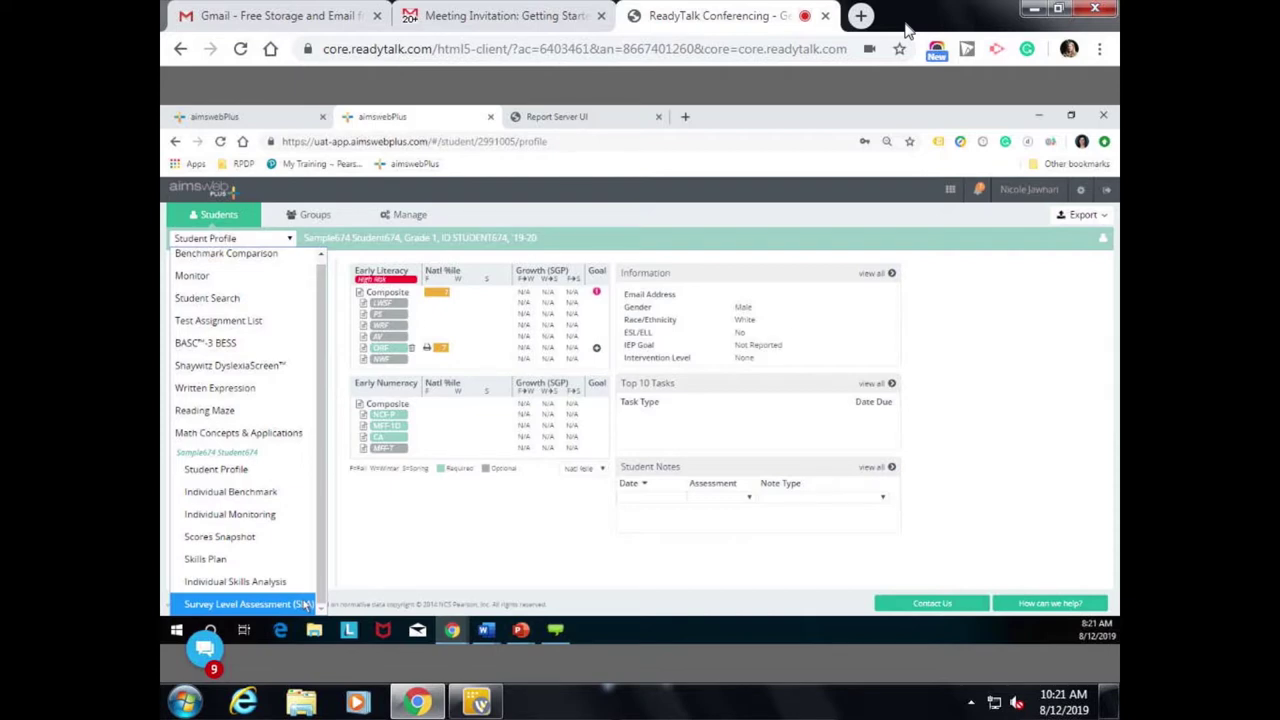
pyautogui.click(245, 604)
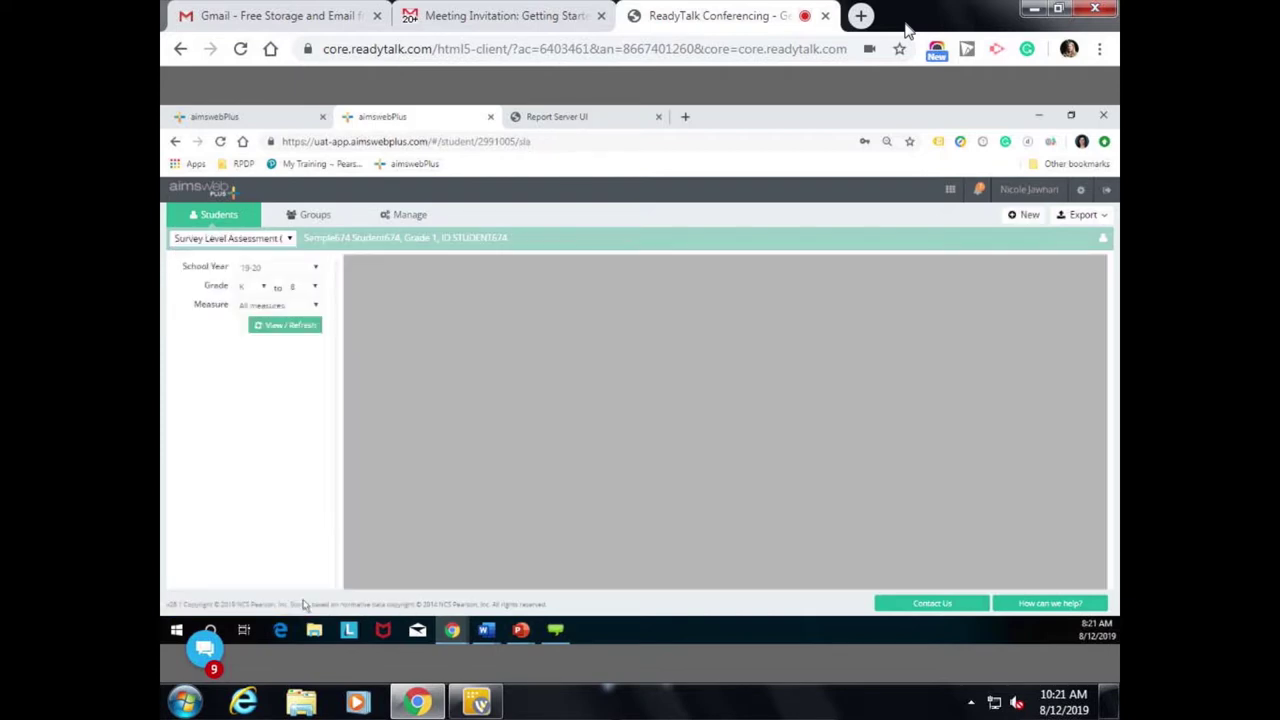
# - Refresh the Survey Level Assessment for 19-20, grades K to 8, all measures, showing no results
pyautogui.click(299, 326)
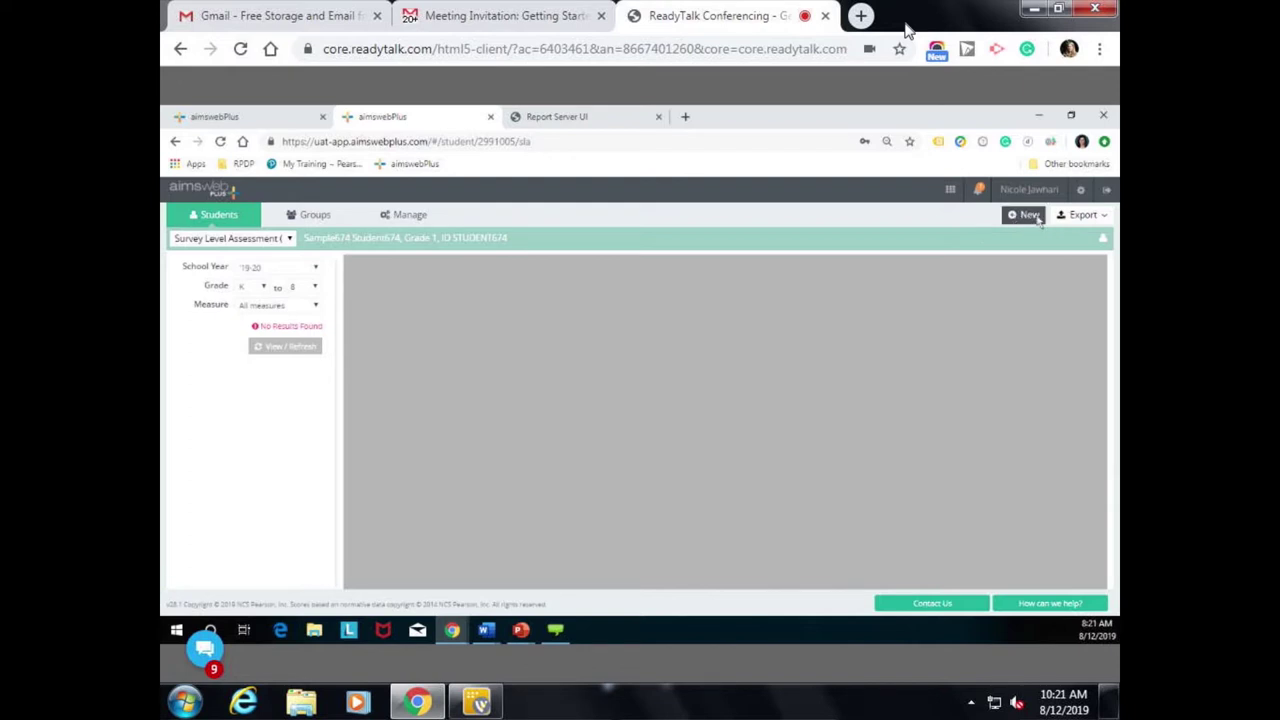
# - Start a new LNF survey assessment at Grade K, Form 4 for the student
pyautogui.click(1033, 222)
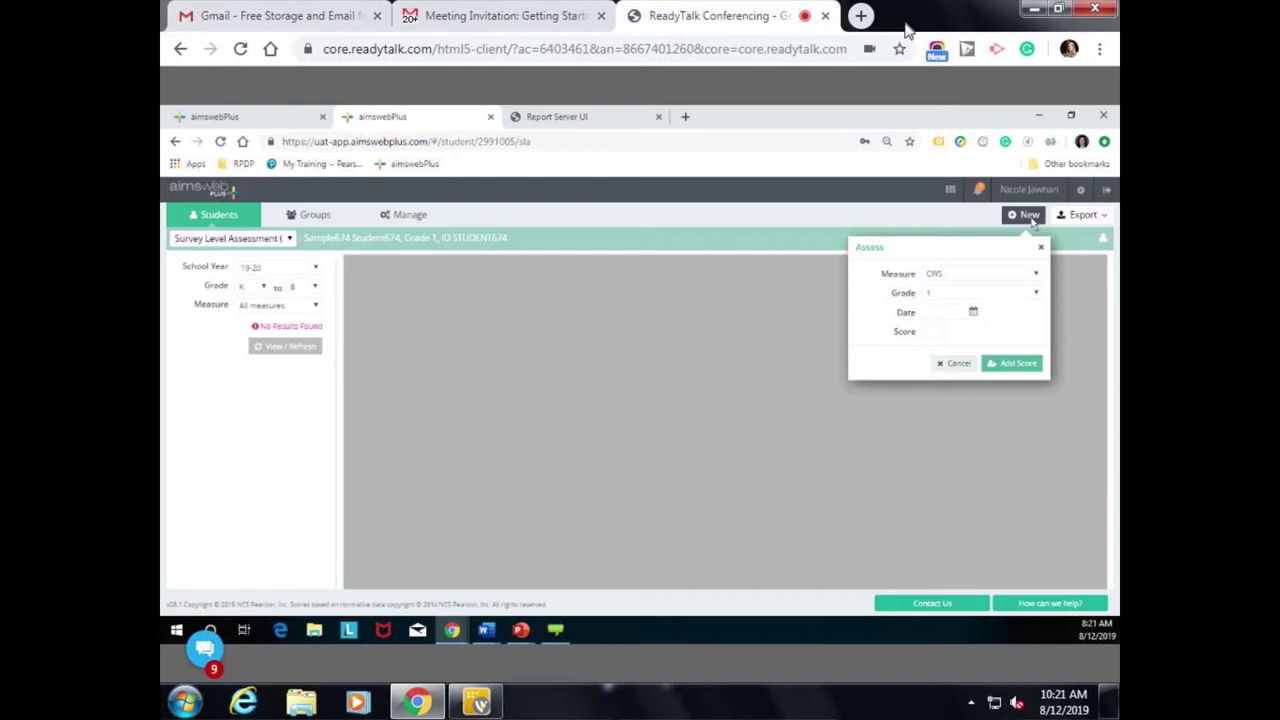
pyautogui.click(995, 277)
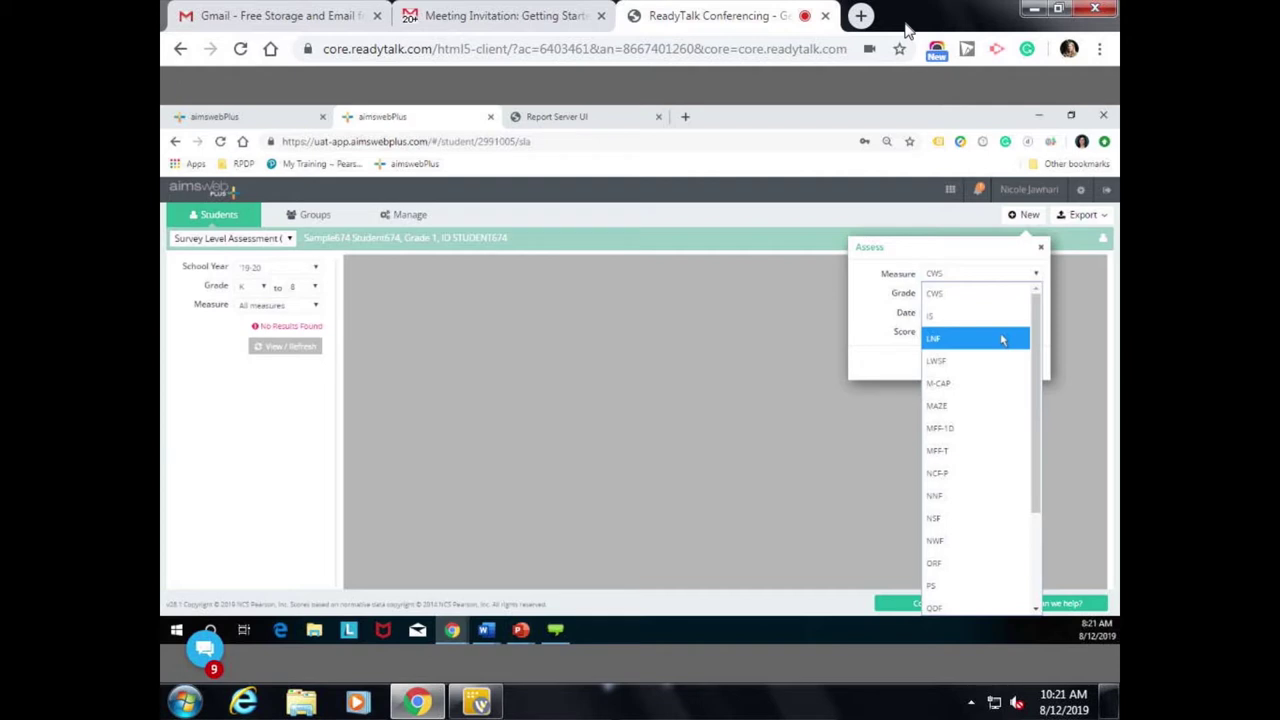
pyautogui.click(1002, 340)
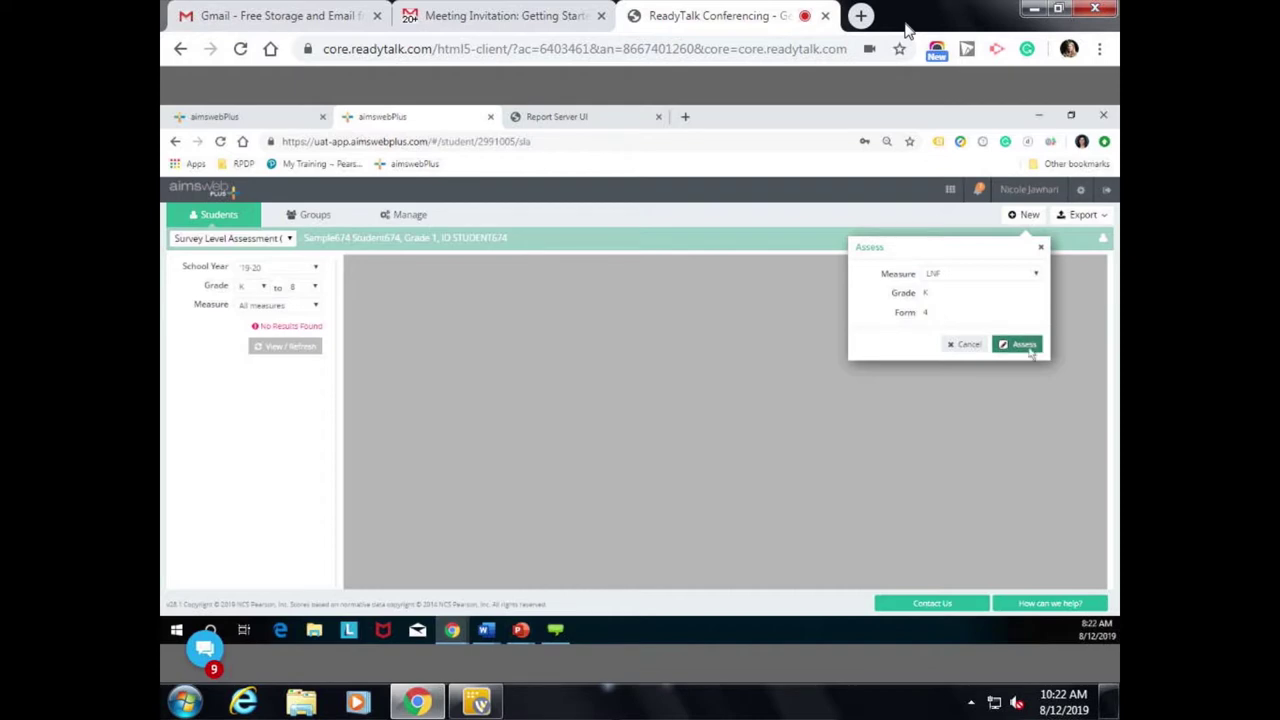
pyautogui.click(1028, 350)
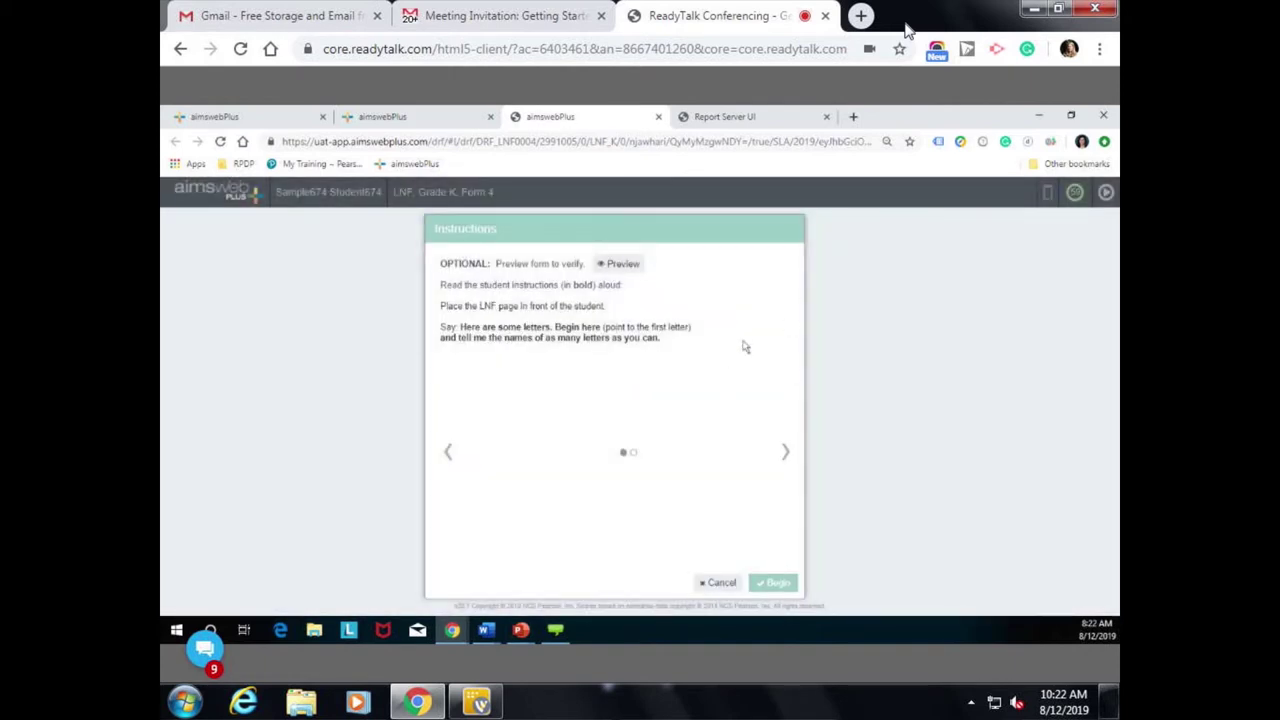
# - Begin the LNF probe and mark errors on letters u, L, K, E, b and H
pyautogui.click(786, 453)
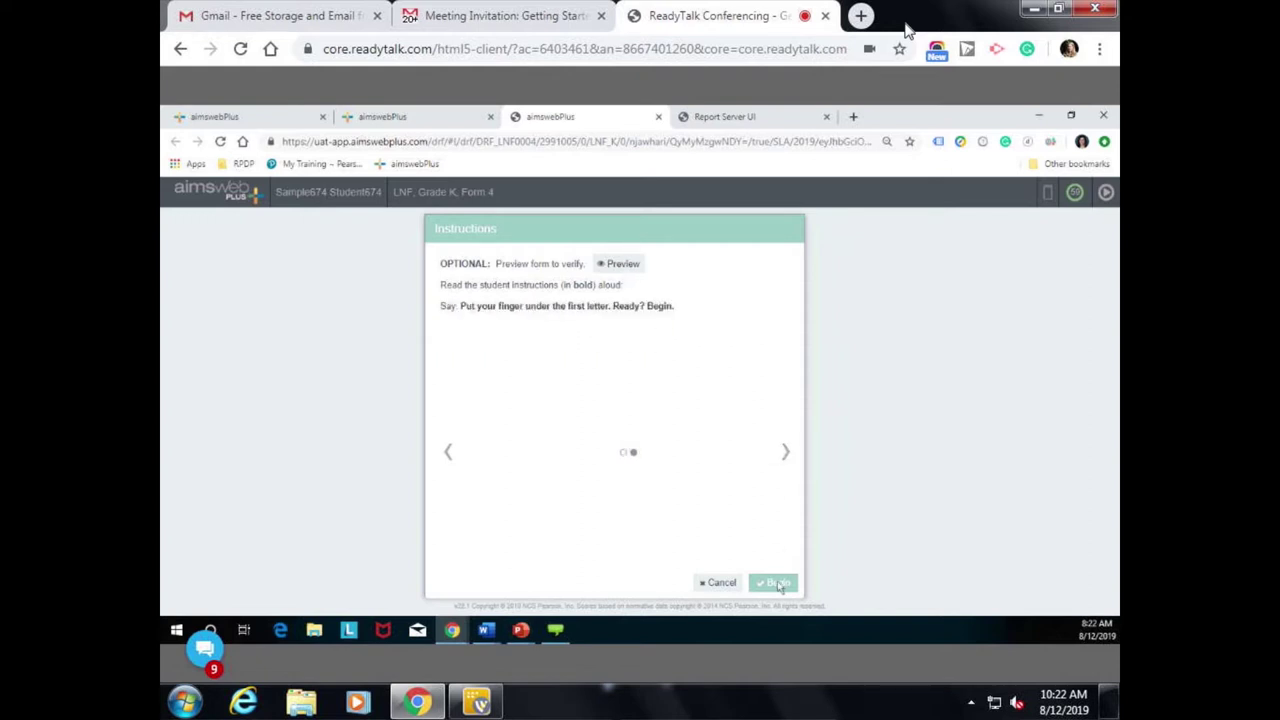
pyautogui.click(777, 582)
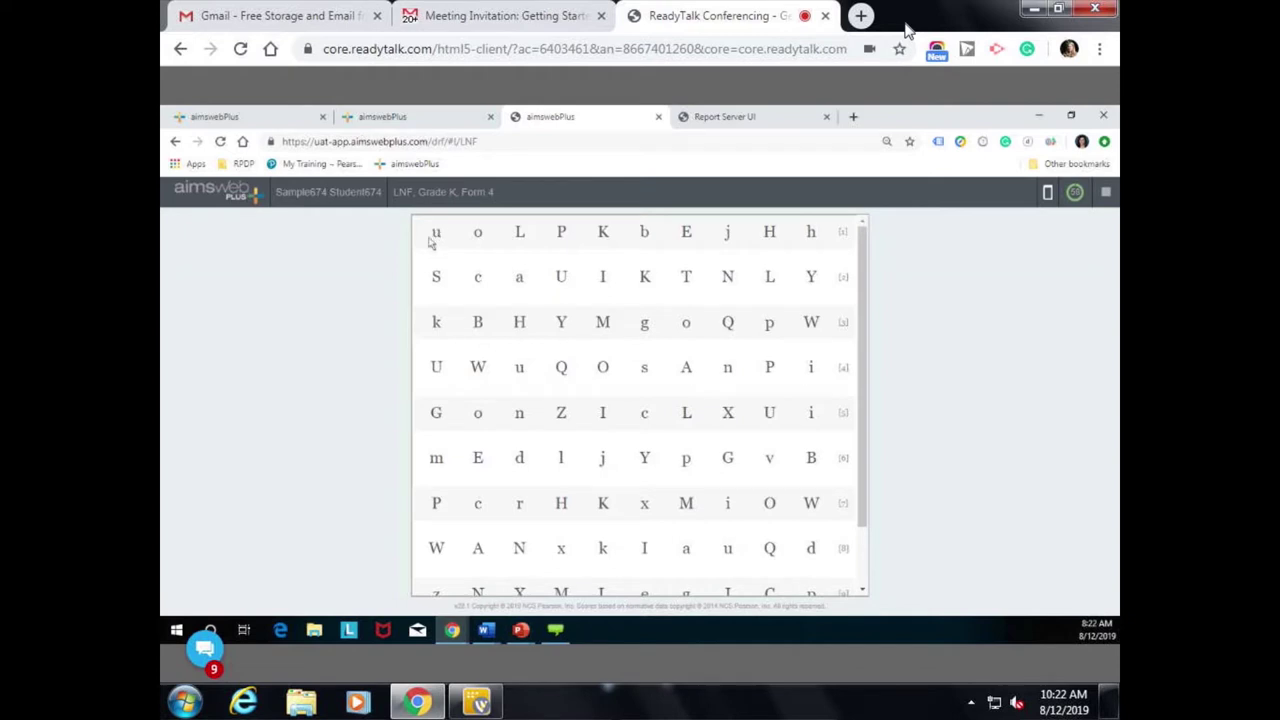
pyautogui.click(433, 240)
pyautogui.click(515, 238)
pyautogui.click(603, 238)
pyautogui.click(686, 236)
pyautogui.click(651, 238)
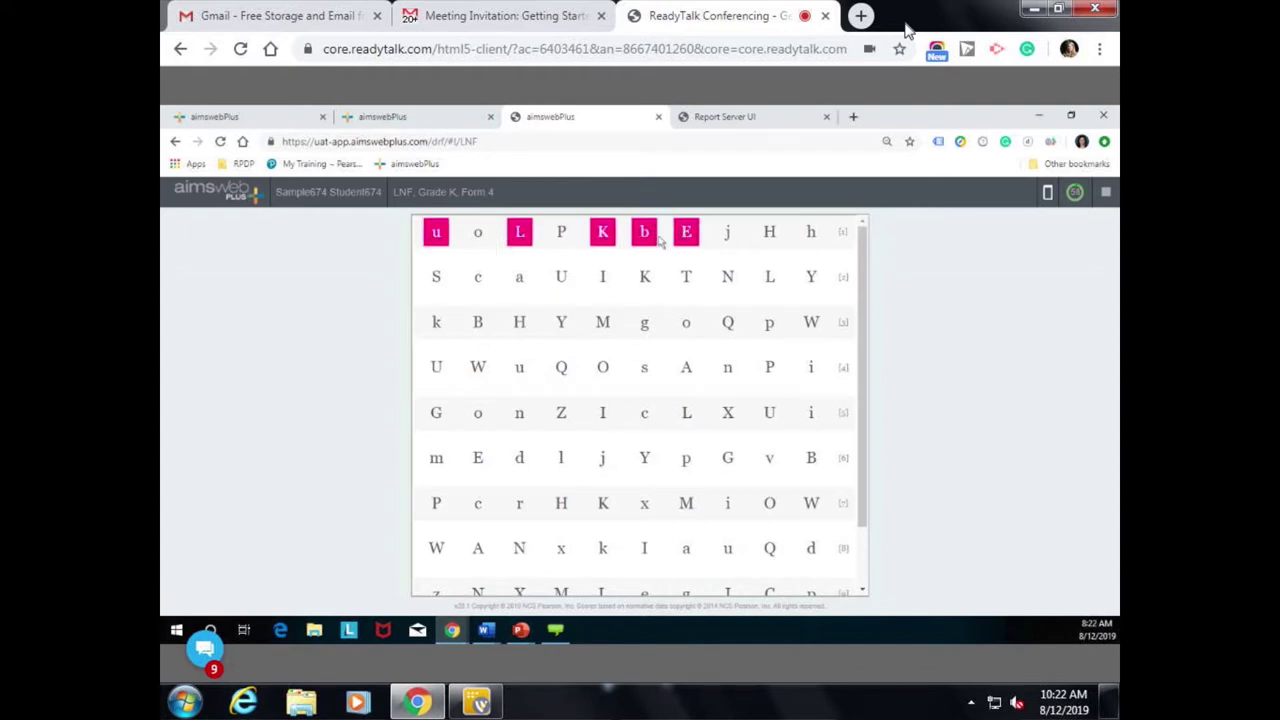
pyautogui.click(771, 234)
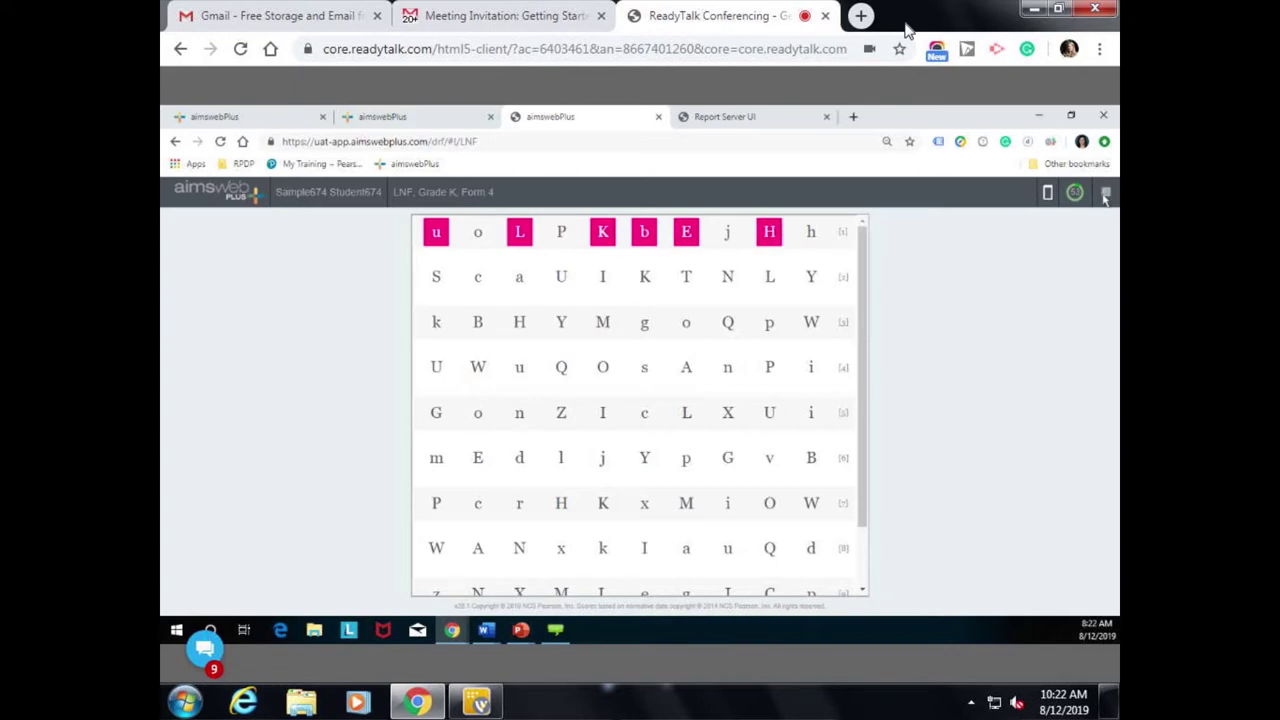
# - Discontinue the form at letter h and score it: 4 correct, 40% accuracy
pyautogui.click(1106, 192)
pyautogui.click(1076, 292)
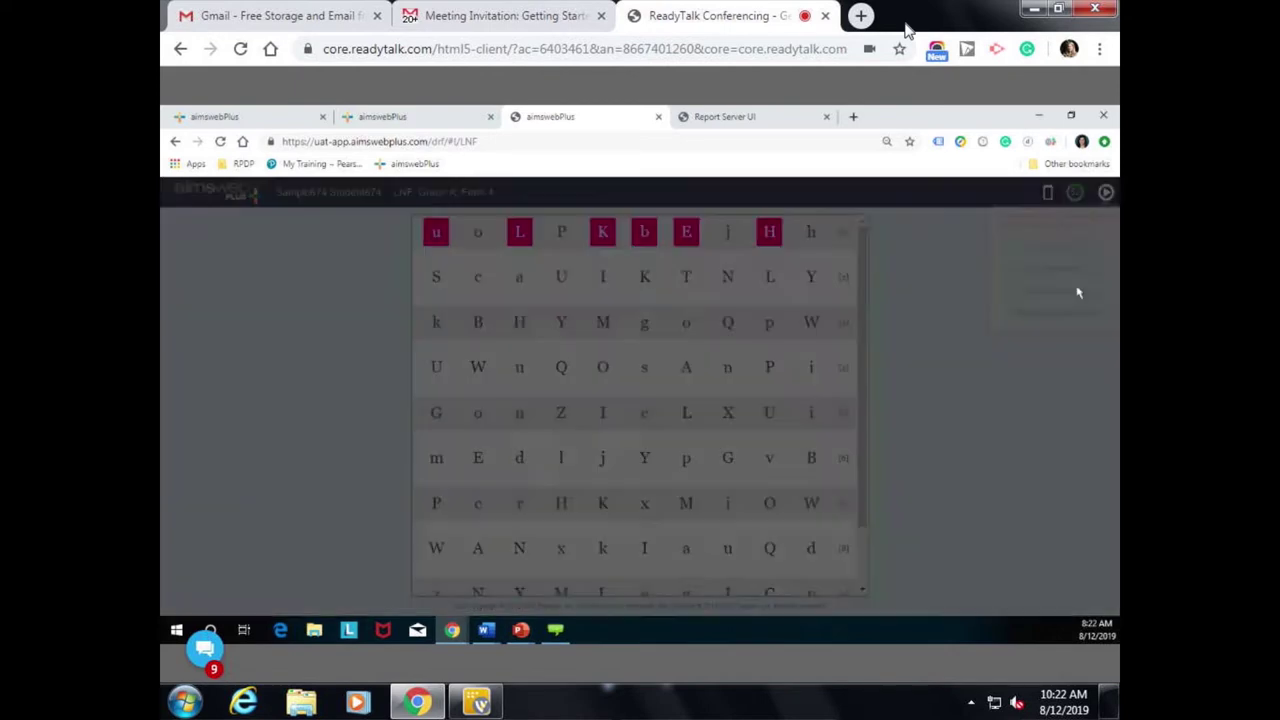
pyautogui.click(796, 305)
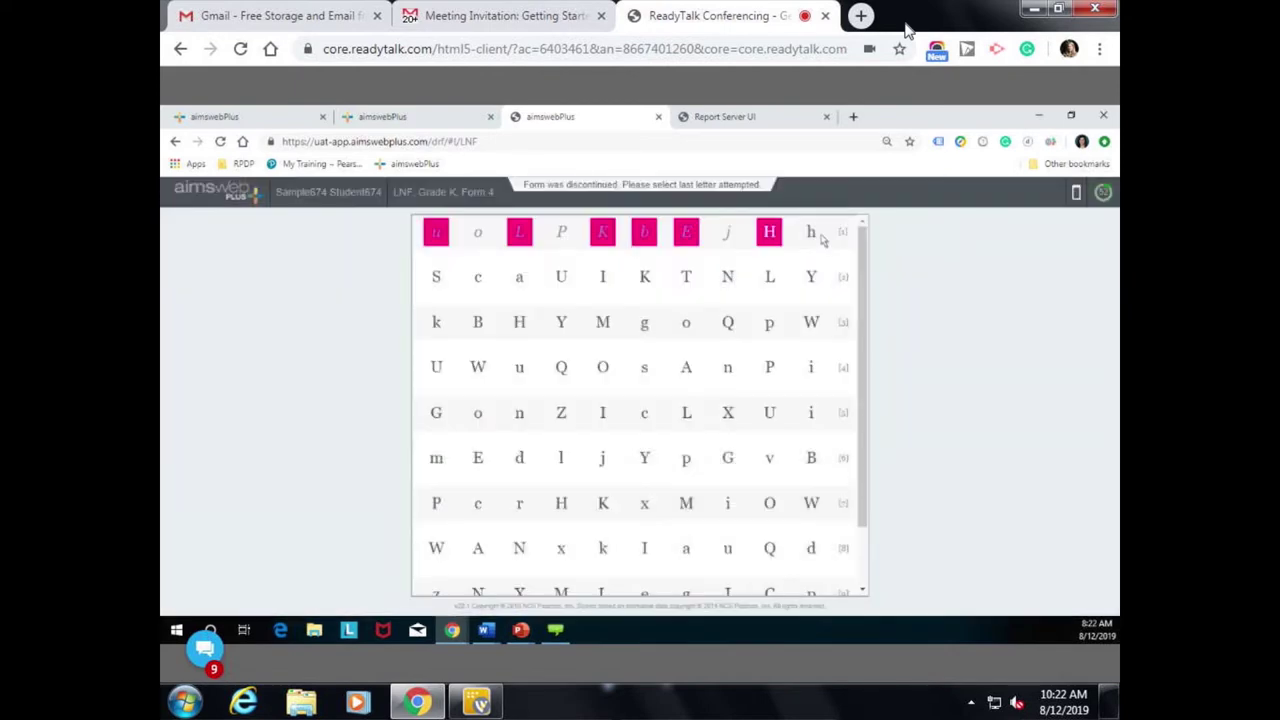
pyautogui.click(818, 236)
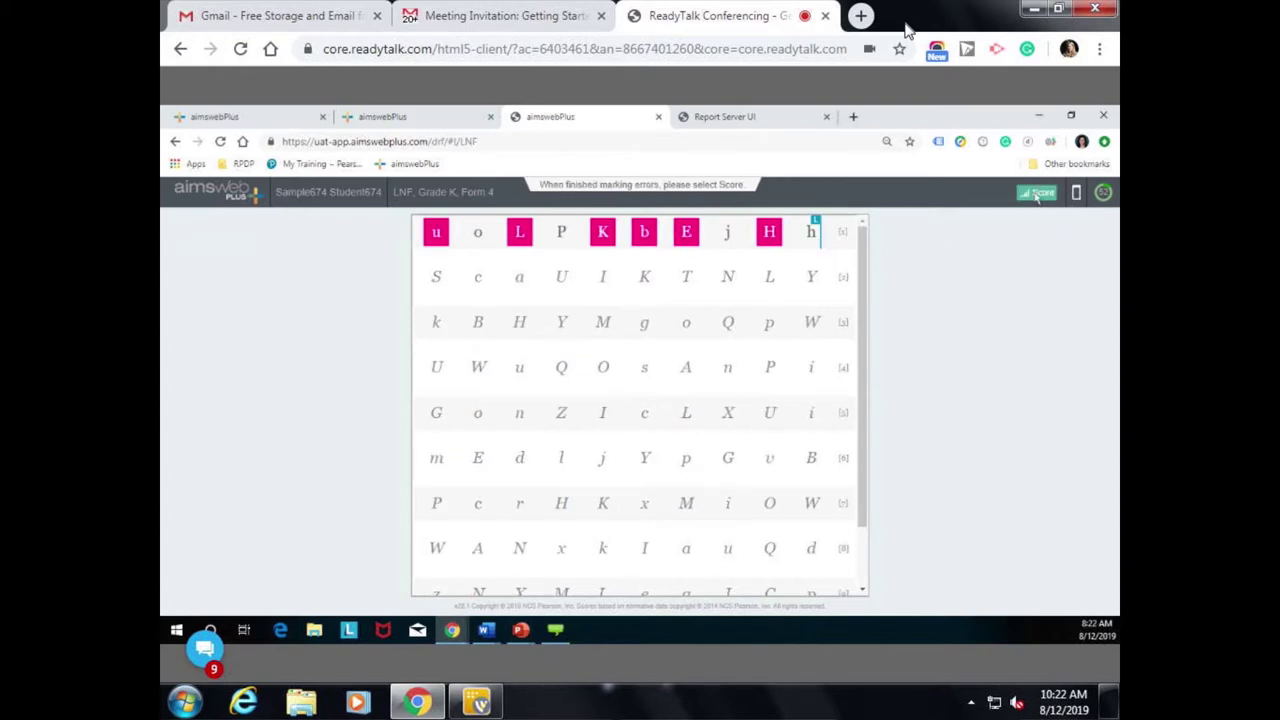
pyautogui.click(1037, 193)
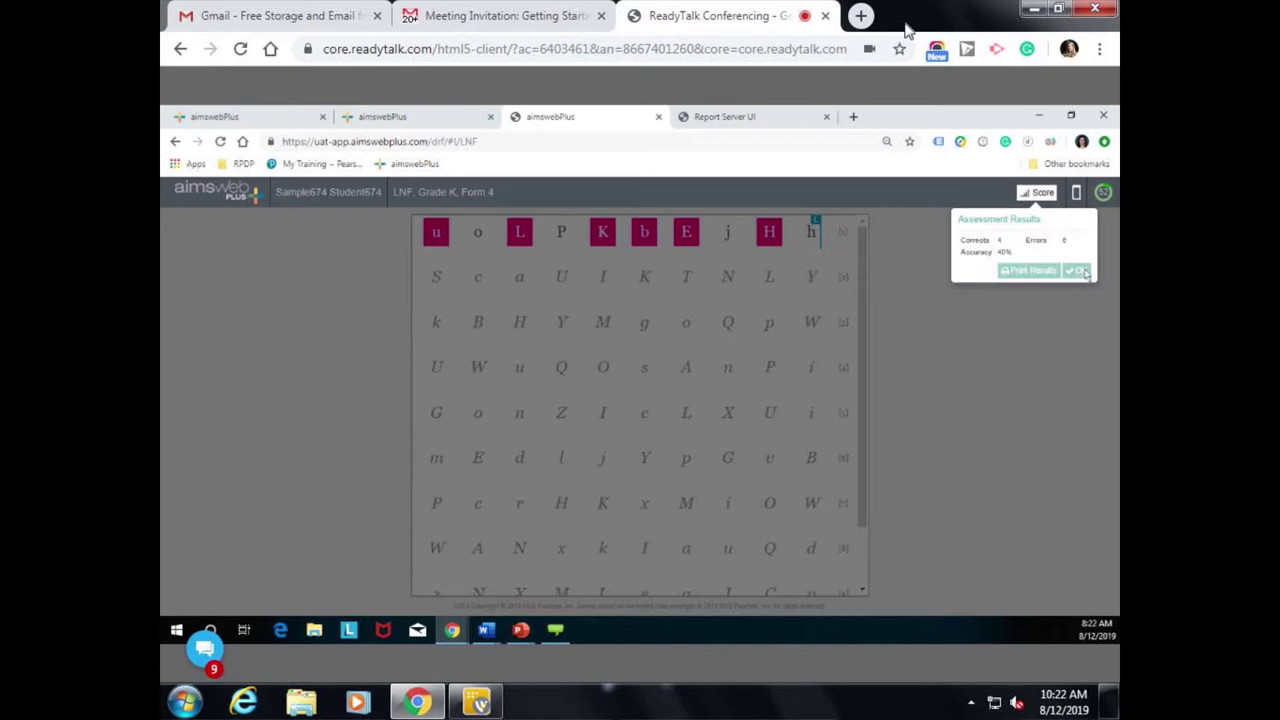
pyautogui.click(1066, 273)
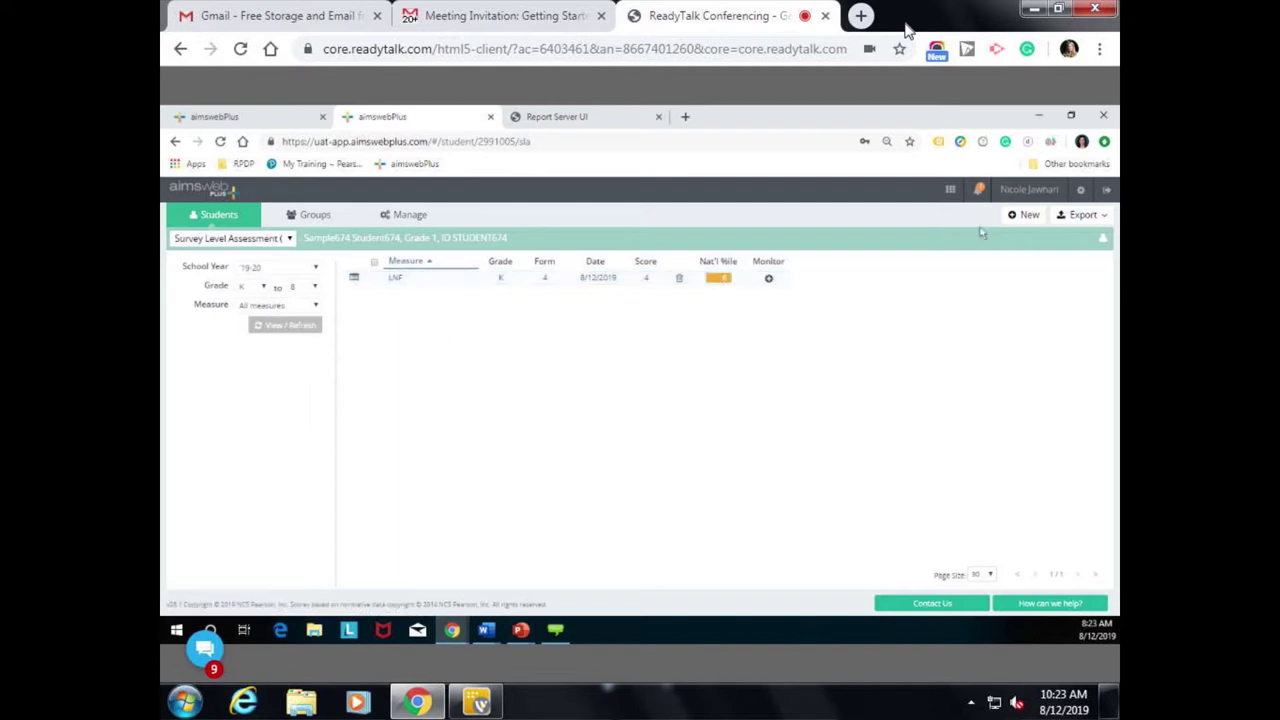
pyautogui.click(1024, 218)
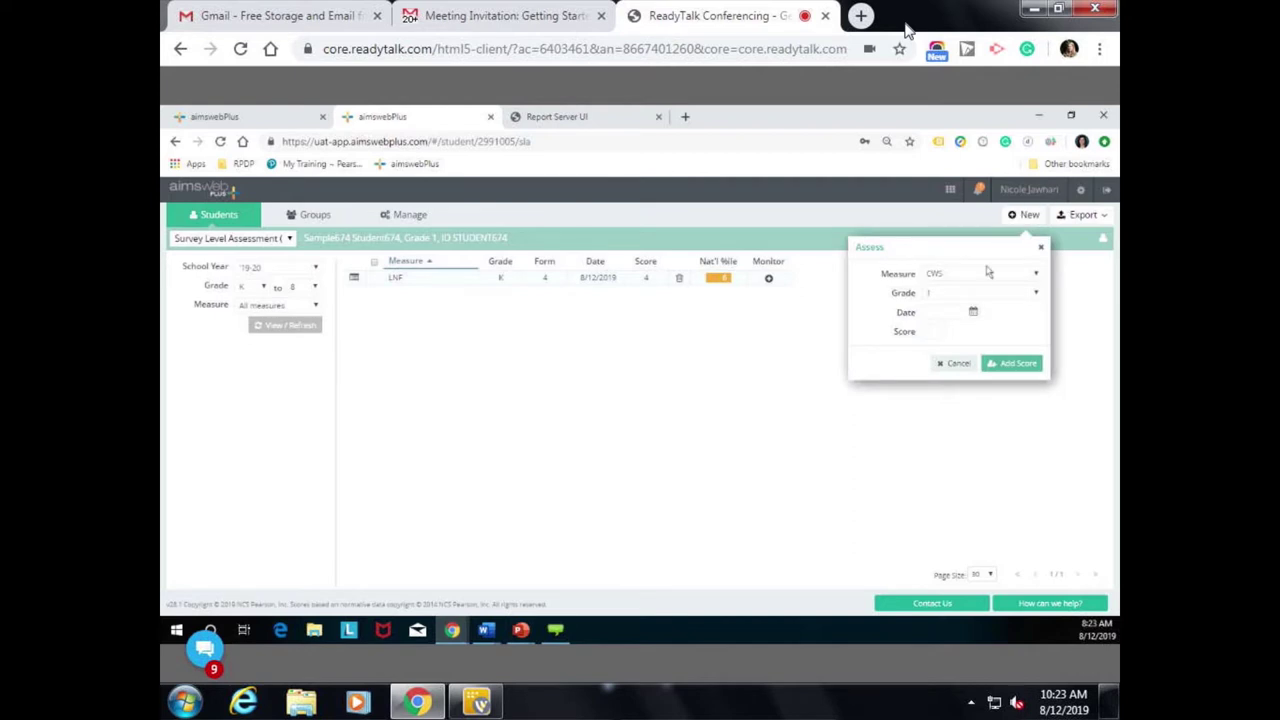
pyautogui.click(986, 272)
pyautogui.click(984, 300)
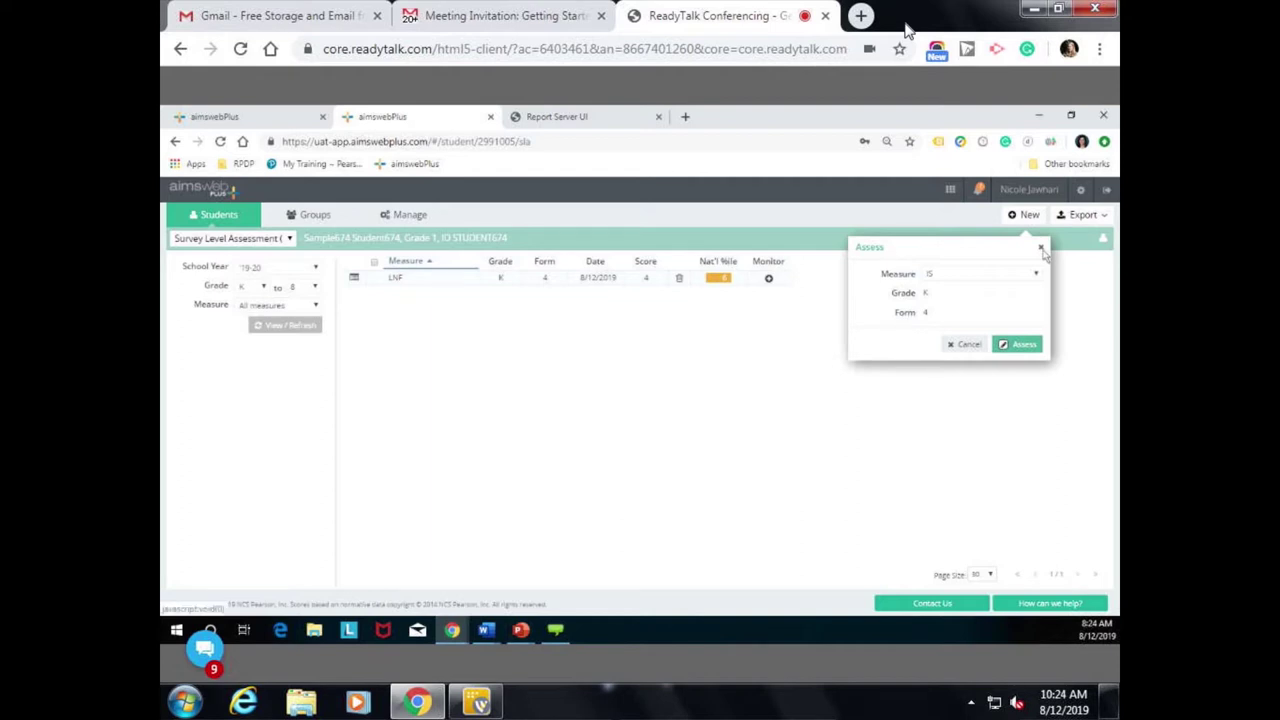
pyautogui.click(1041, 249)
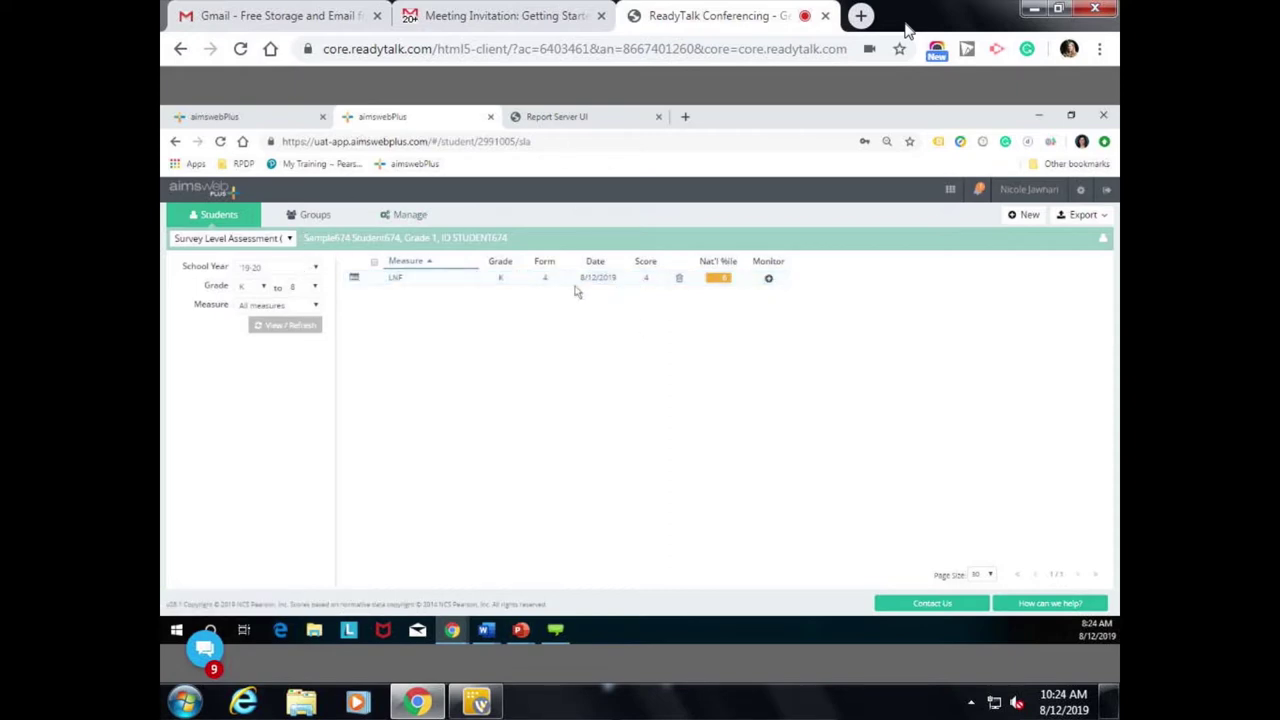
# - Reload the student's 19-20 profile to show the new LNF Grade K survey result
pyautogui.click(288, 247)
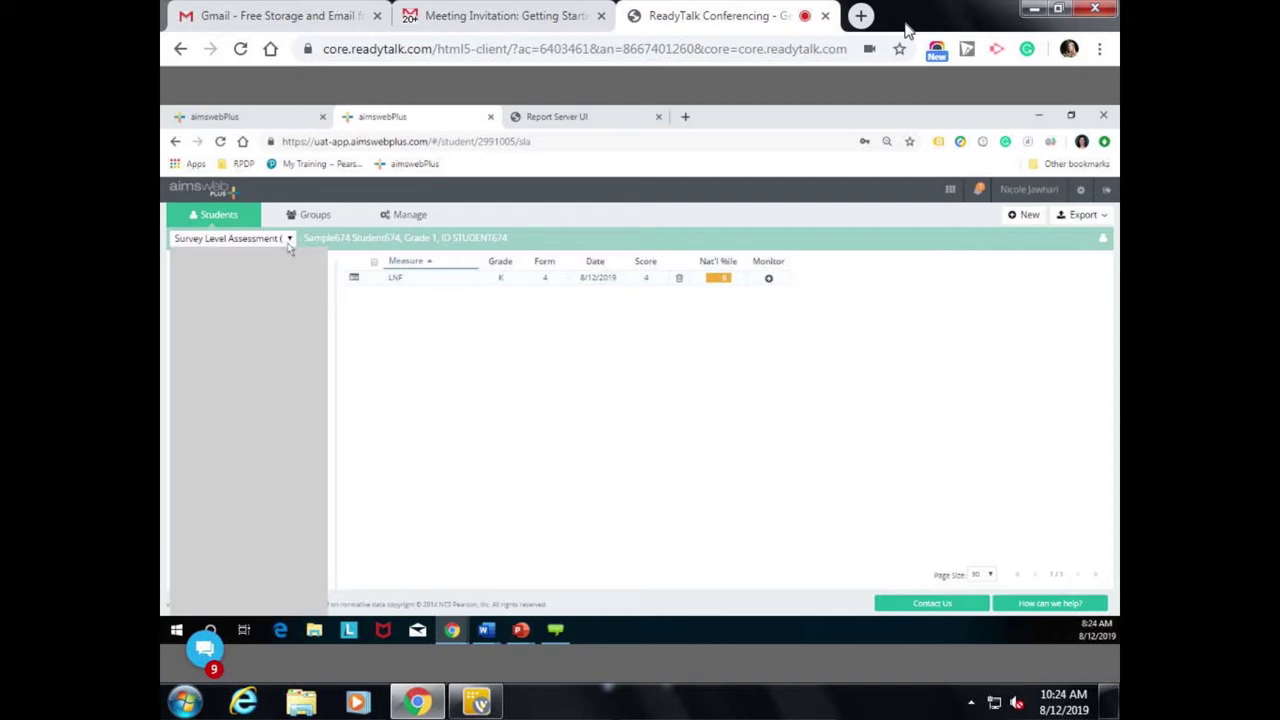
pyautogui.click(257, 474)
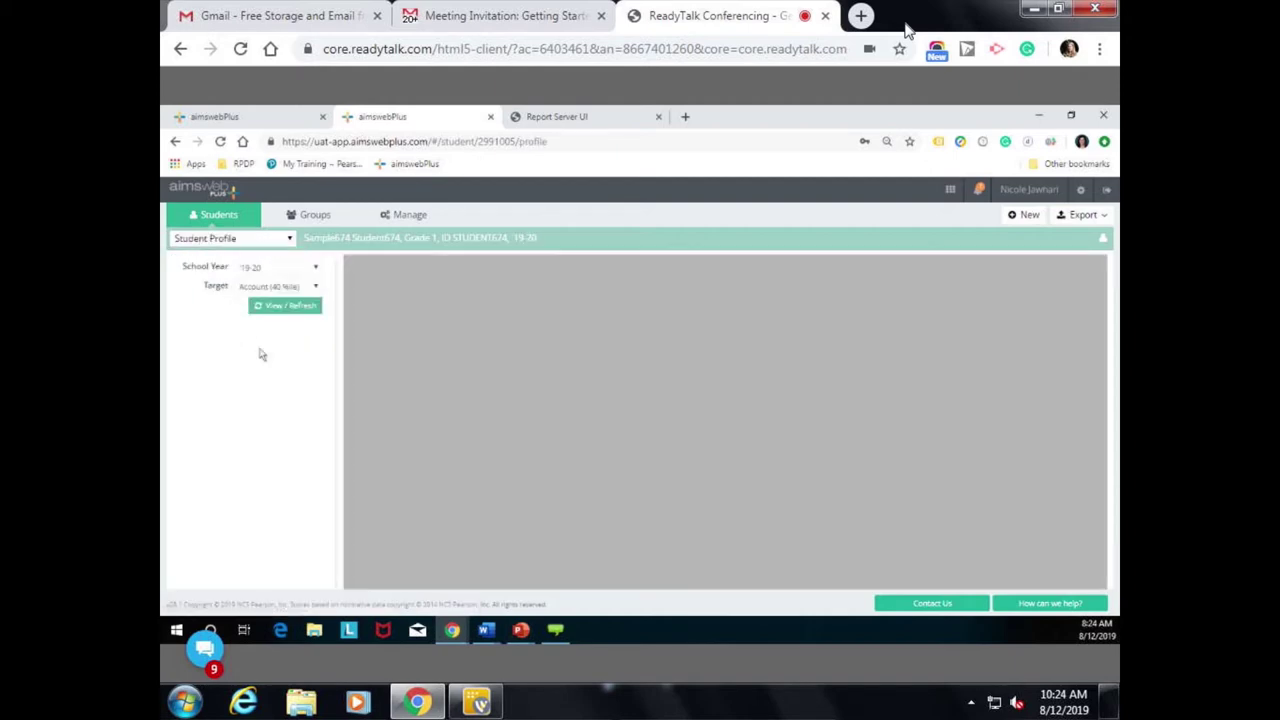
pyautogui.click(289, 306)
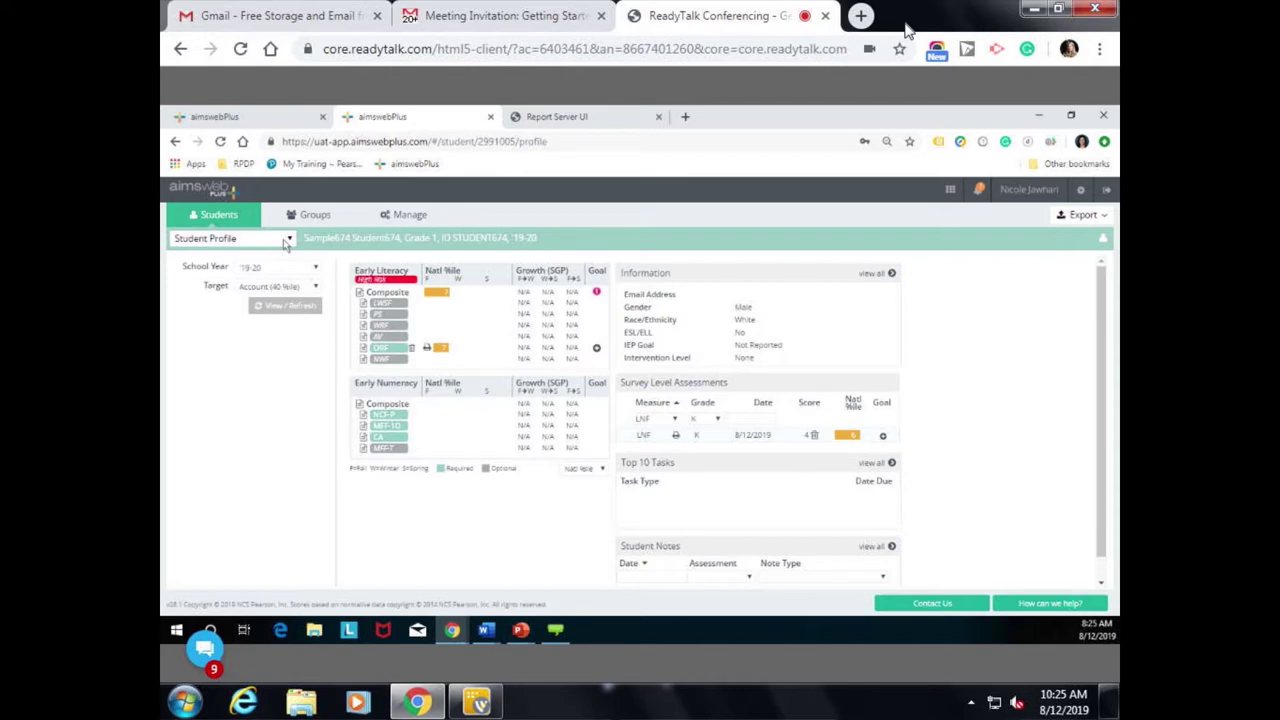
pyautogui.click(228, 241)
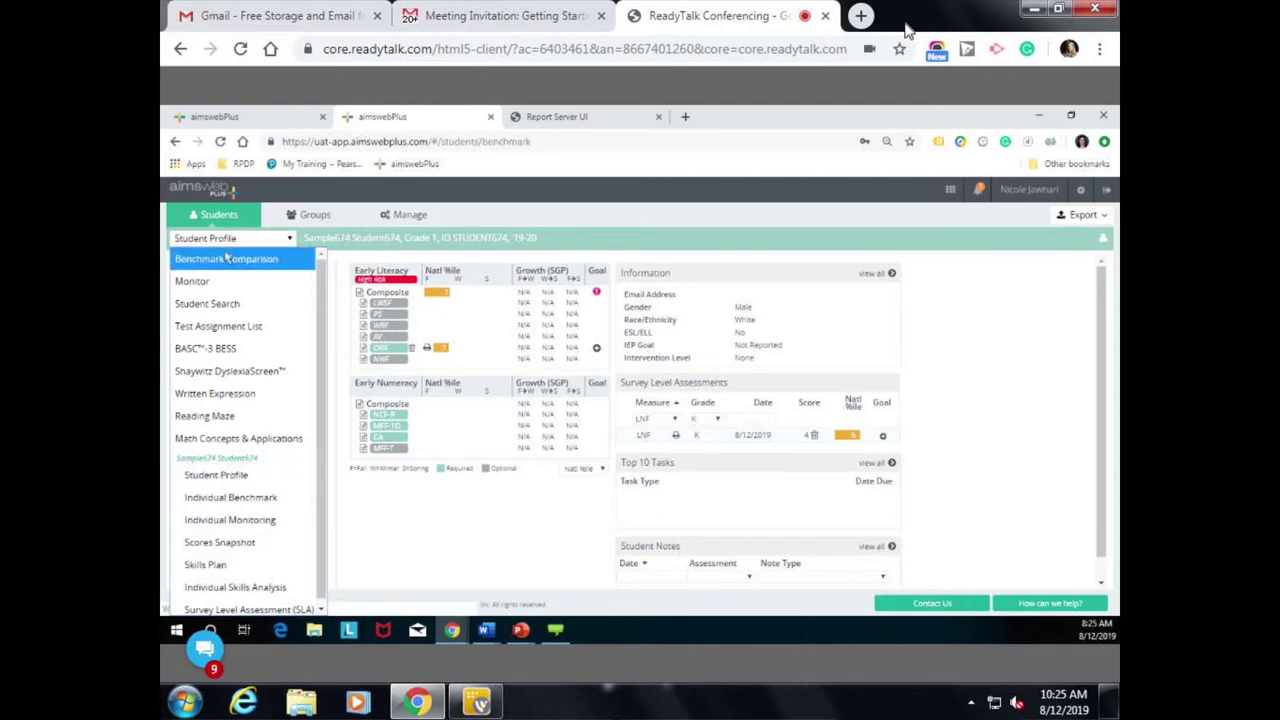
# - Load the Benchmark Comparison for roster Training Class4J, Grade 4 Reading, Fall '19
pyautogui.click(227, 258)
pyautogui.click(297, 272)
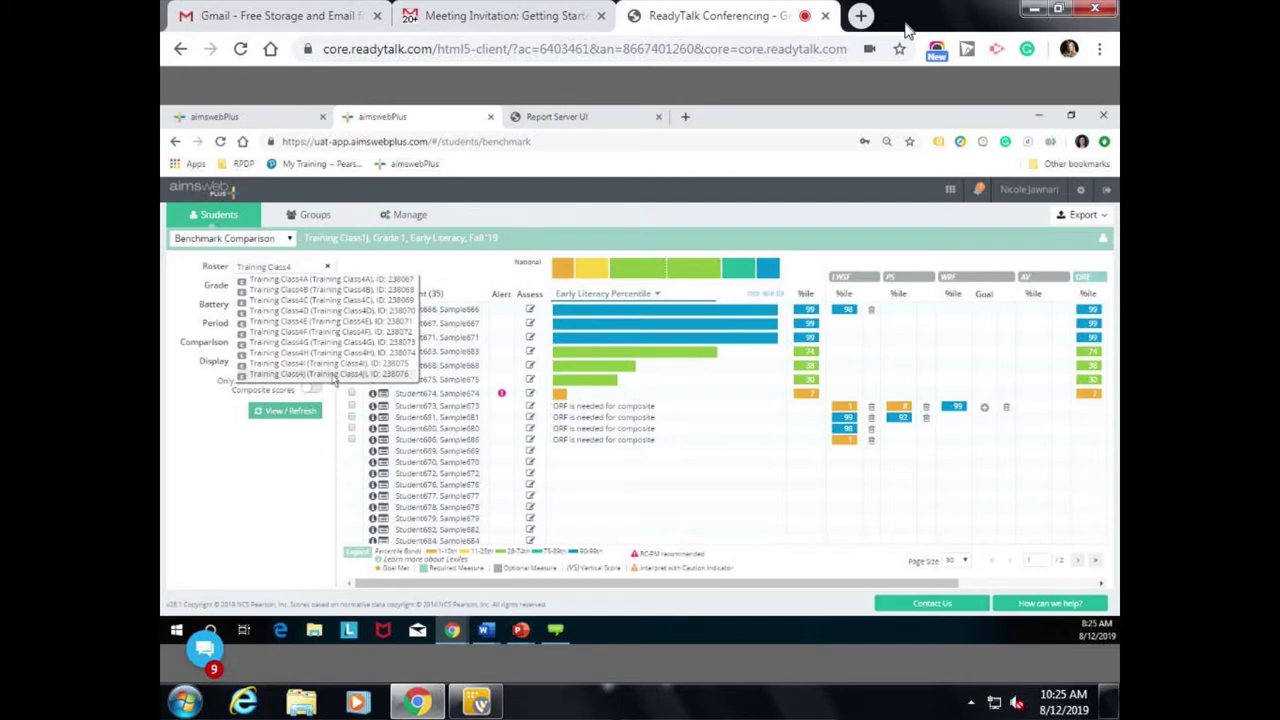
pyautogui.click(333, 375)
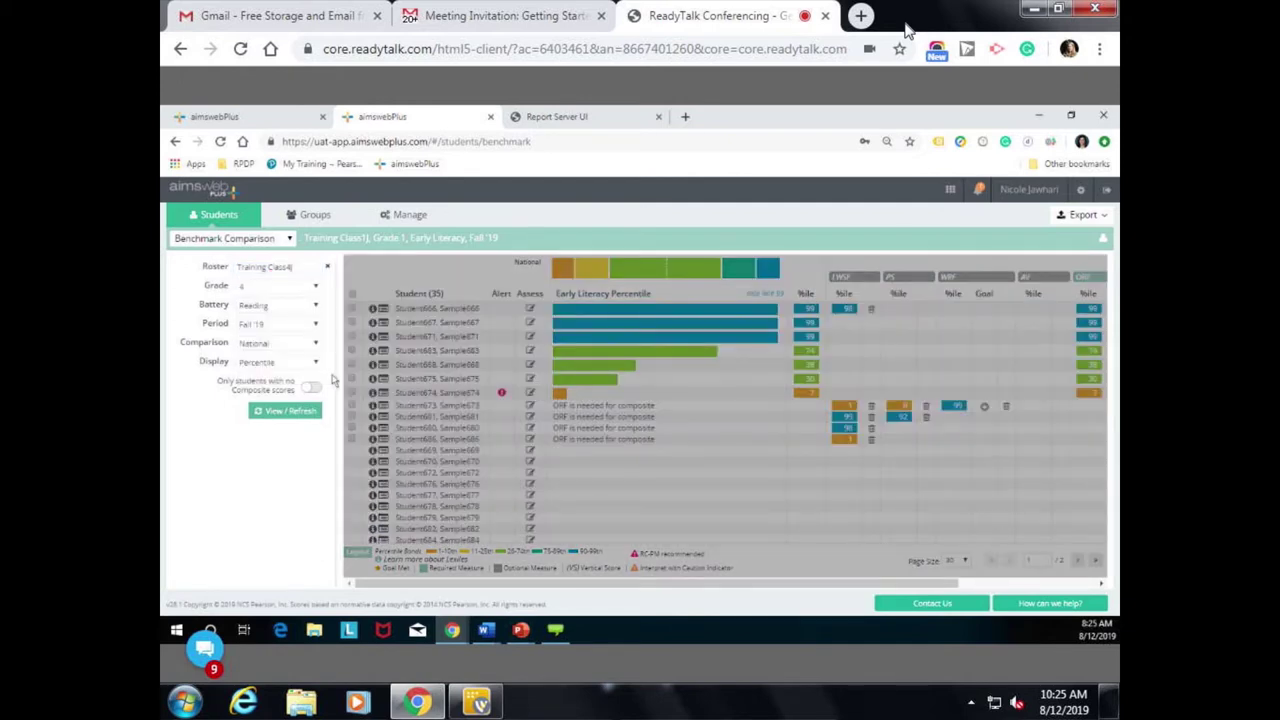
pyautogui.click(294, 411)
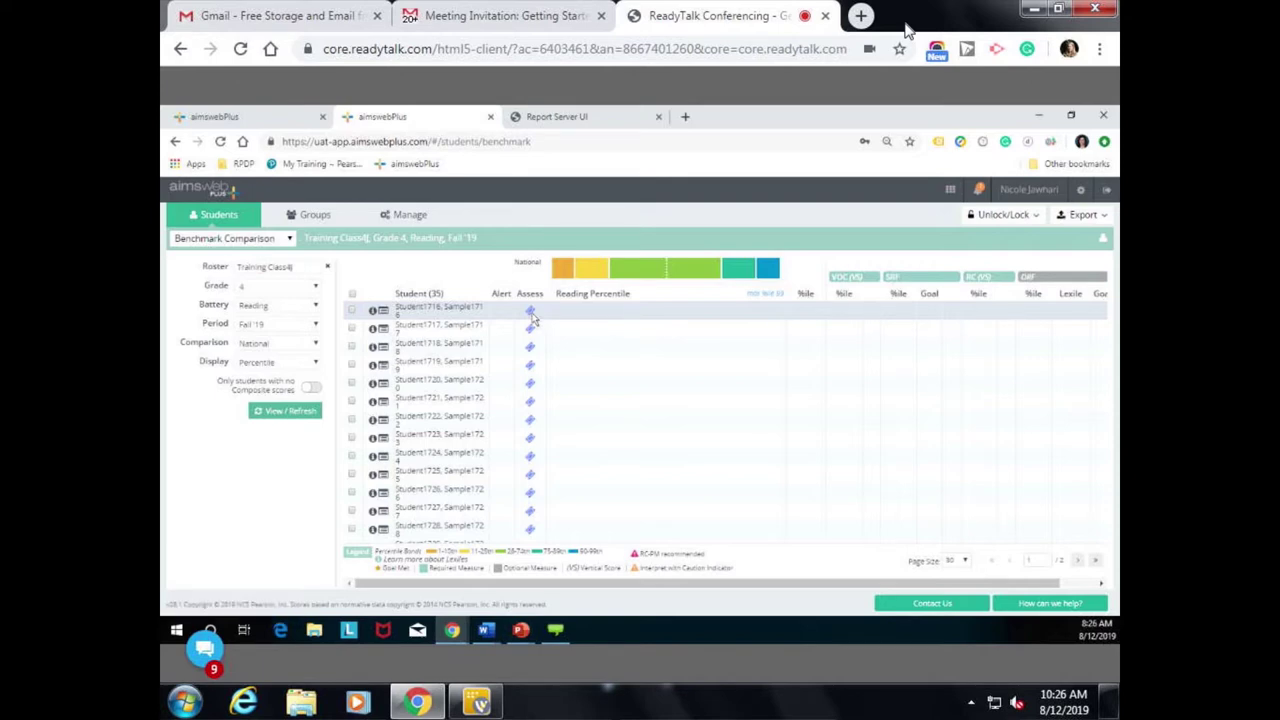
# - Unlock the first student's Grade 4 Reading benchmark test in its Test Assignment dialog
pyautogui.click(531, 313)
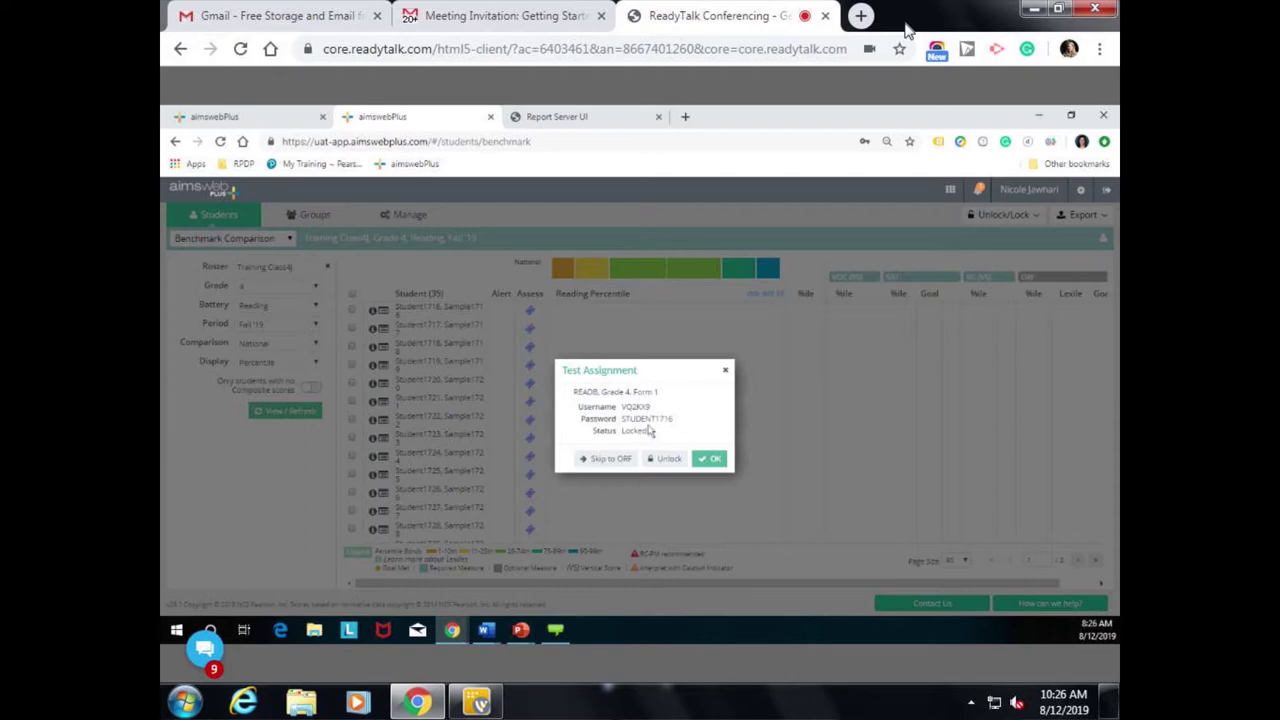
pyautogui.click(672, 458)
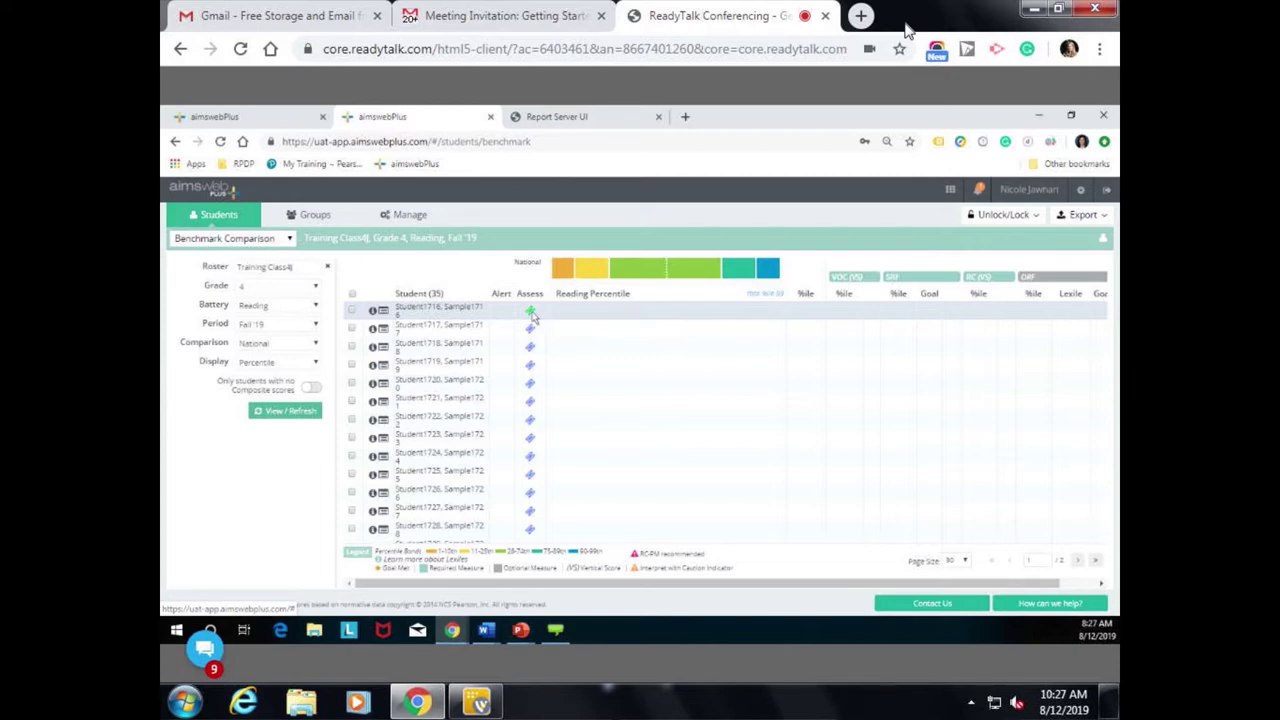
# - Select all students and unlock their Grade 4 Reading Fall '19 tests, confirming the success message
pyautogui.click(352, 295)
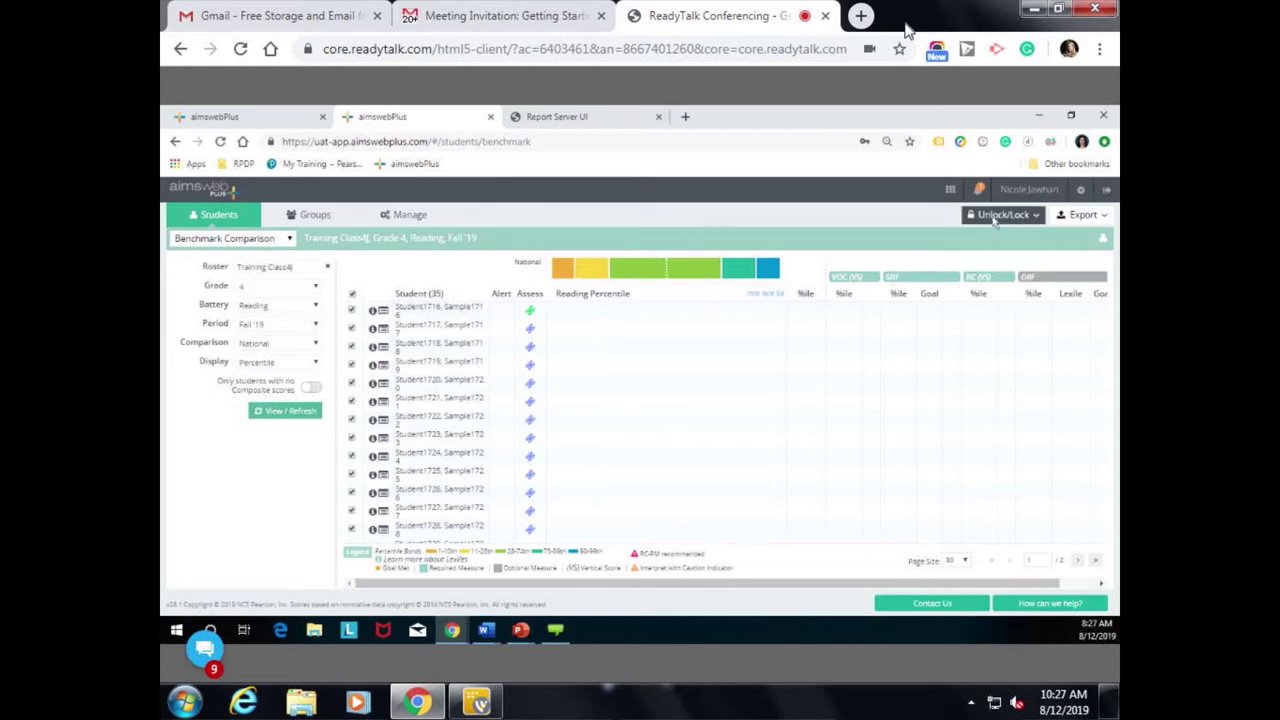
pyautogui.click(996, 218)
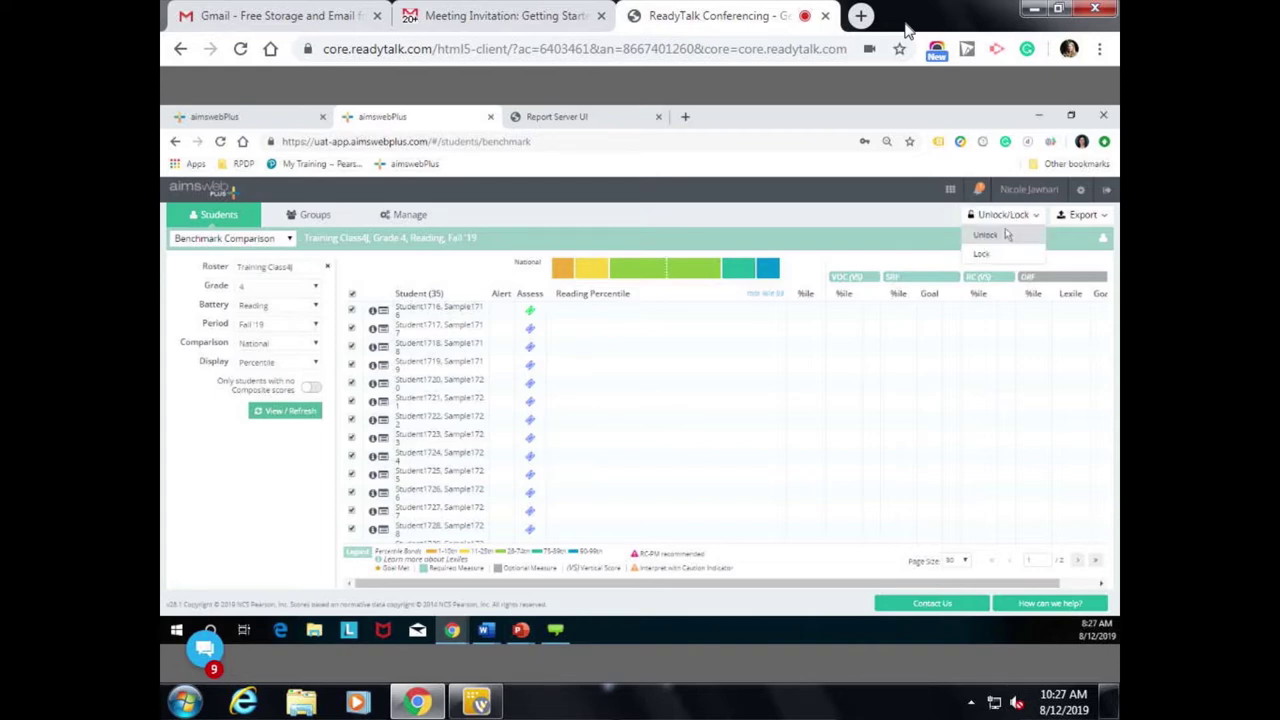
pyautogui.click(995, 236)
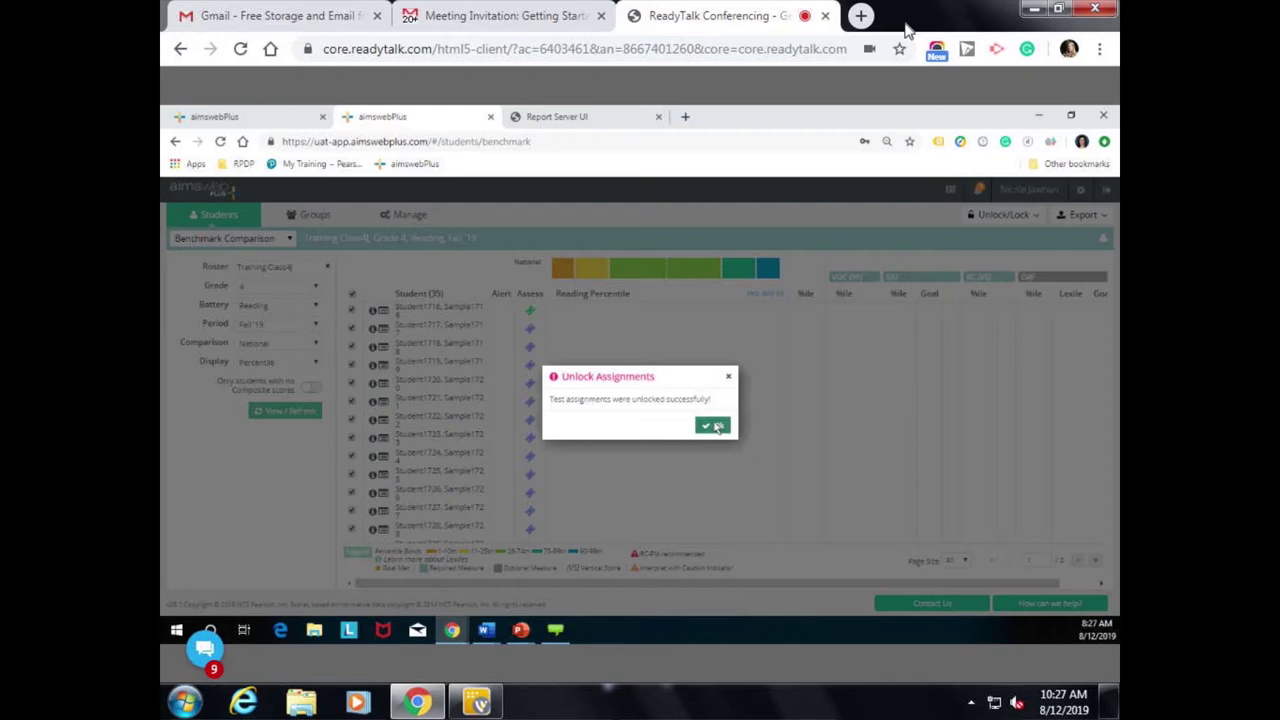
pyautogui.click(717, 427)
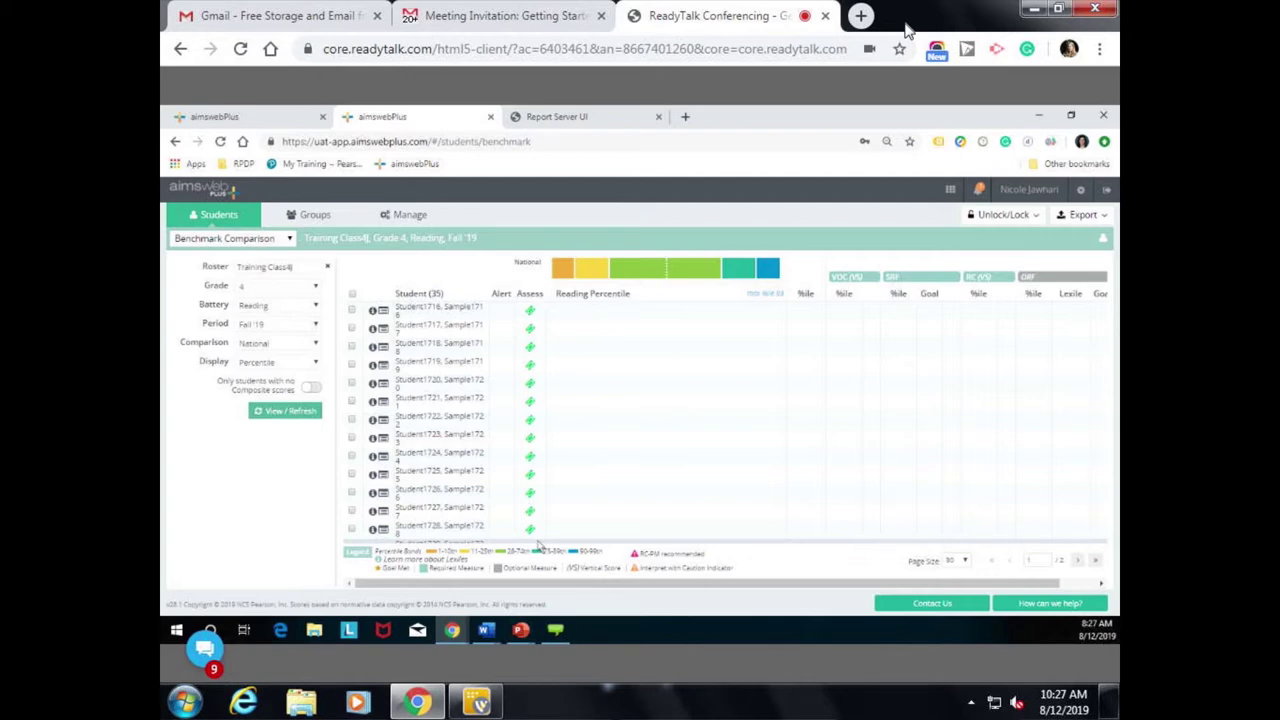
pyautogui.click(266, 309)
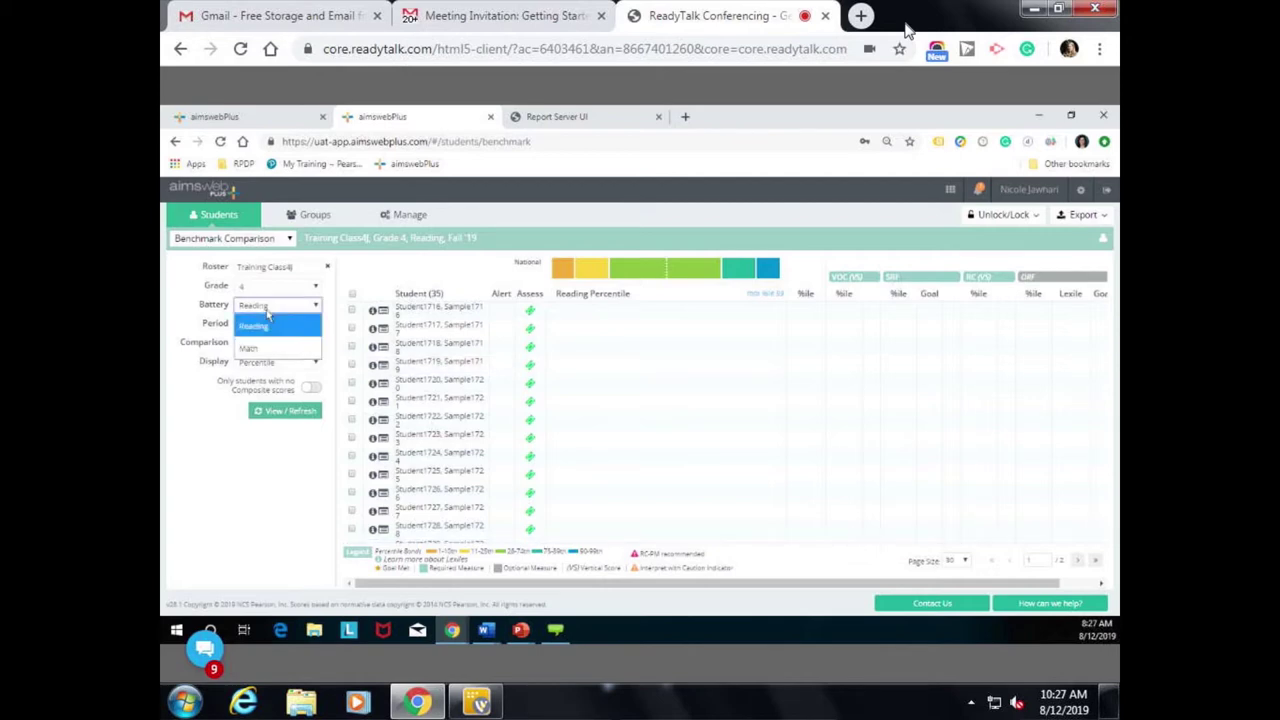
# - Switch the Battery filter to Math and refresh the Grade 4 Fall '19 comparison
pyautogui.click(273, 348)
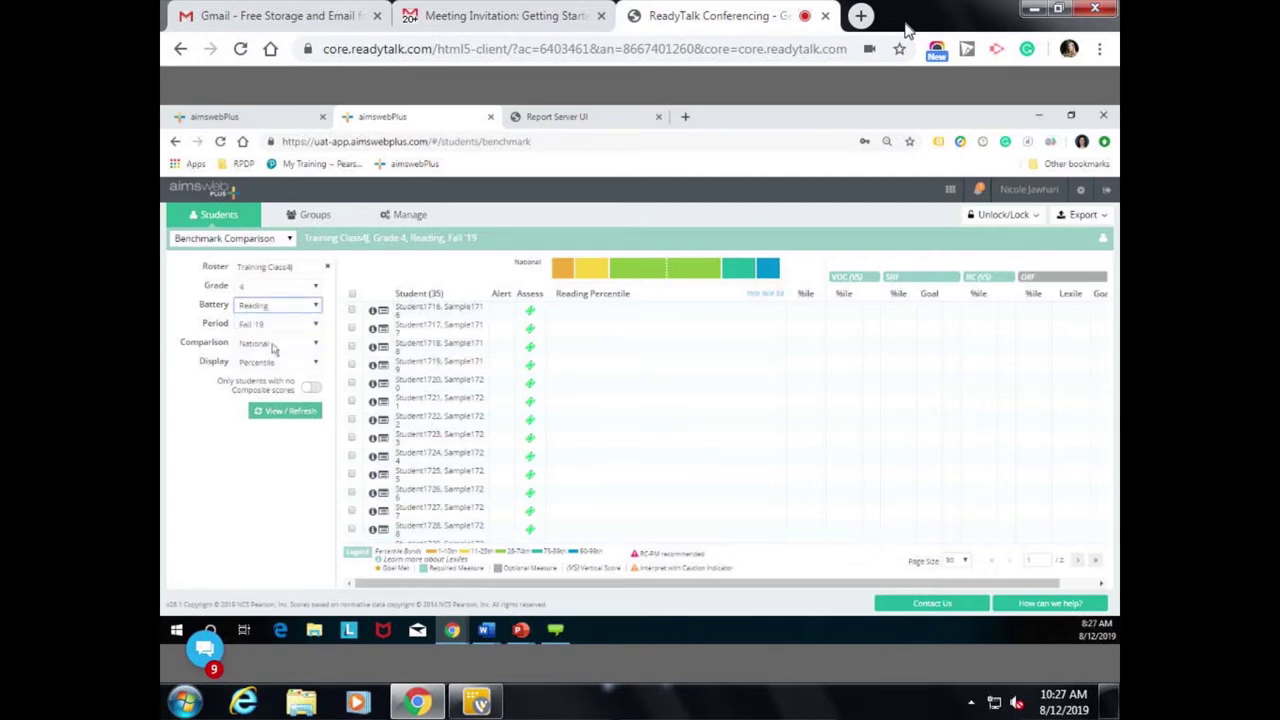
pyautogui.click(287, 413)
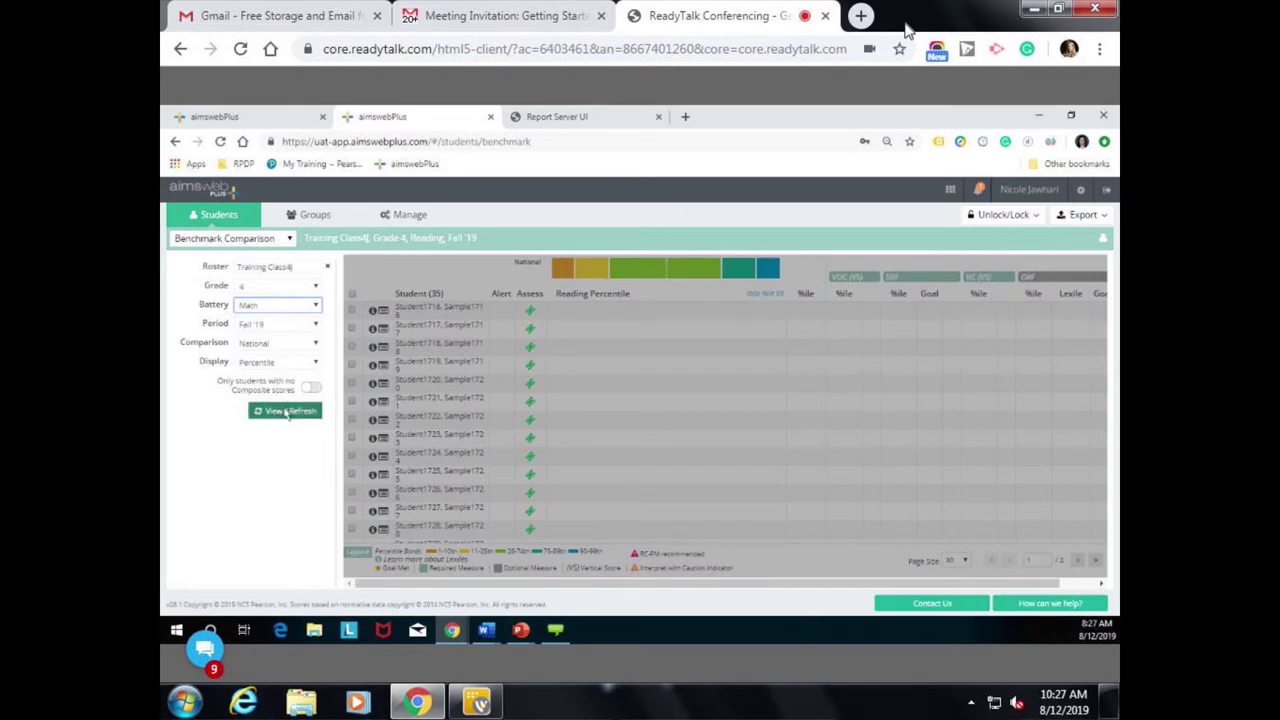
pyautogui.click(287, 413)
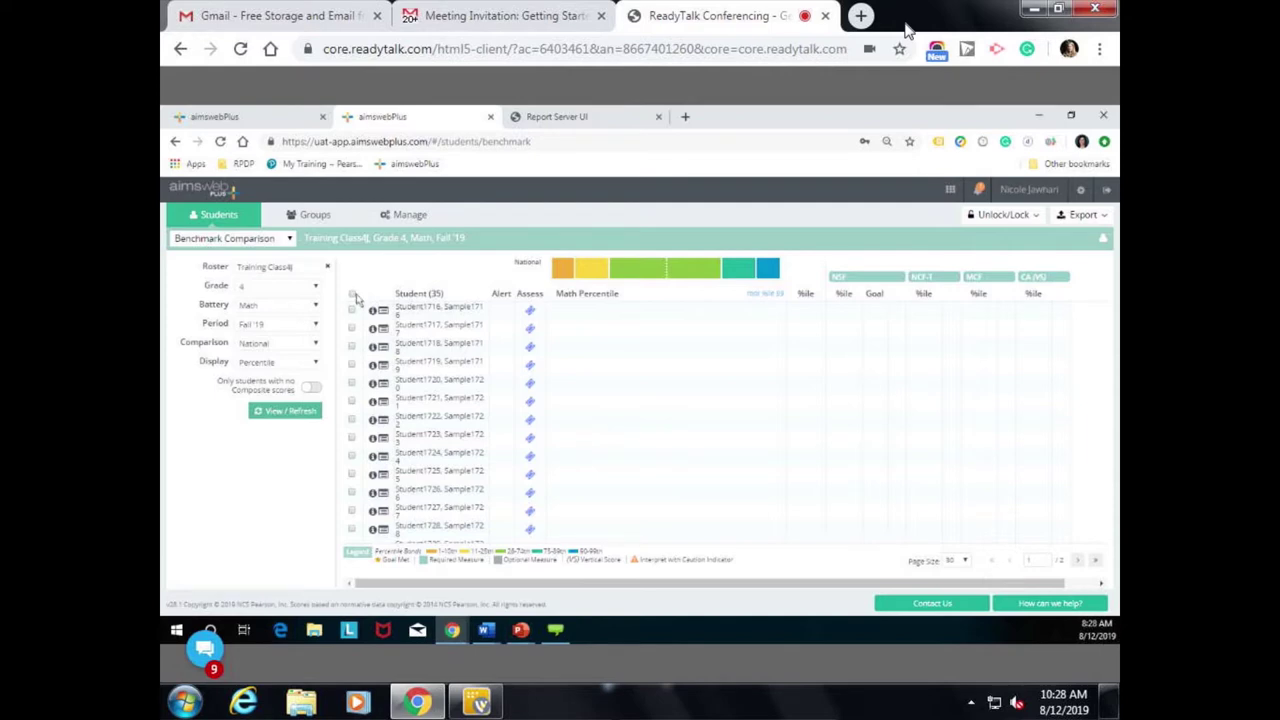
# - Unlock the third student's Math test, then check that the first student's MATHB test stays Locked
pyautogui.click(1012, 215)
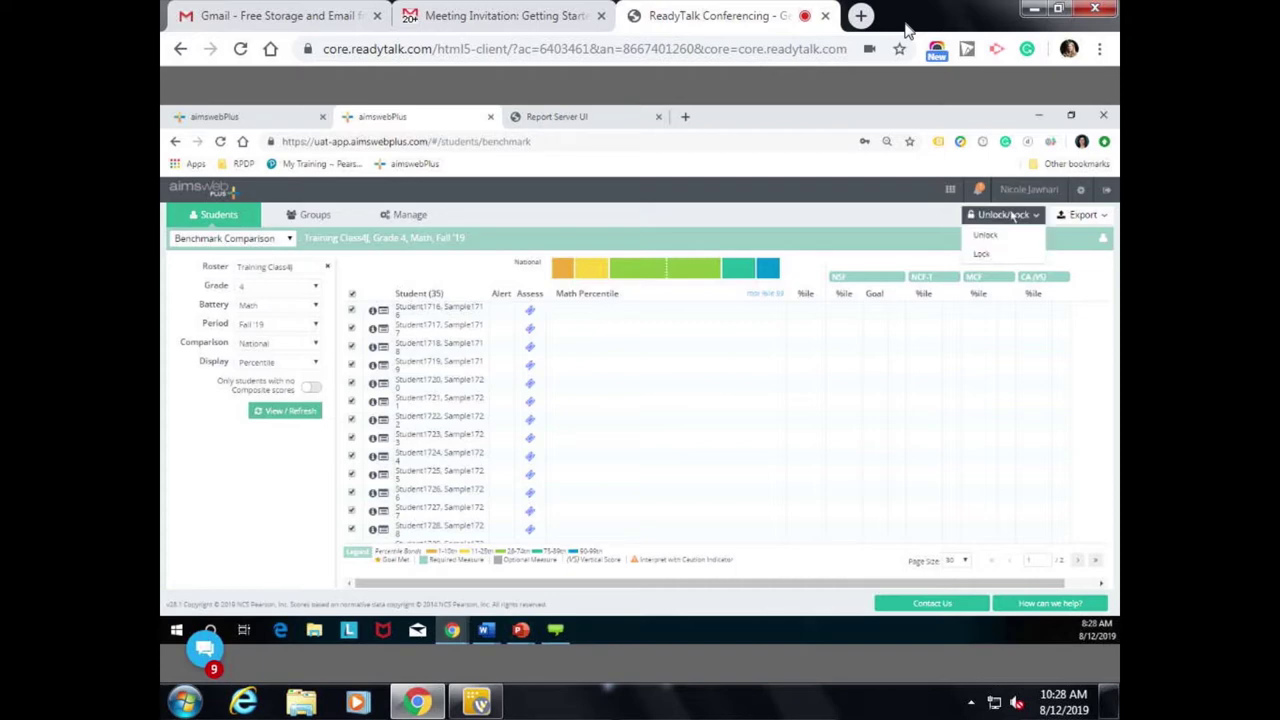
pyautogui.click(530, 347)
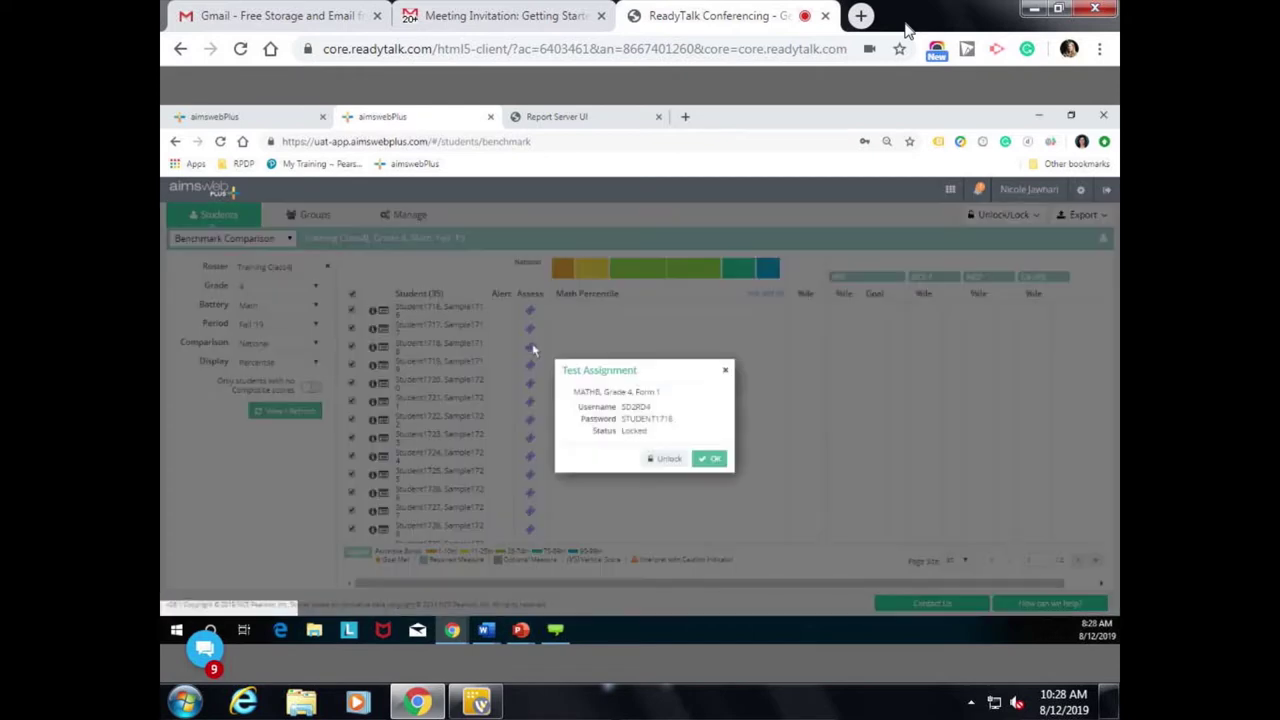
pyautogui.click(668, 458)
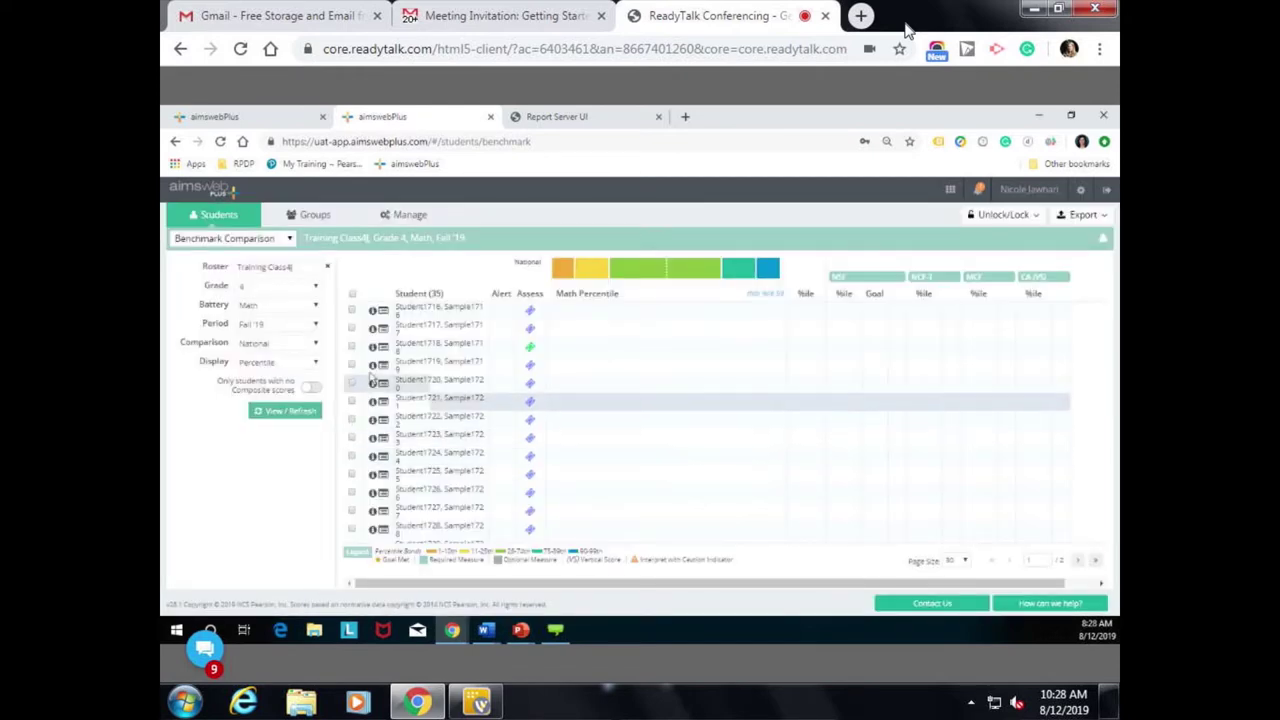
pyautogui.click(537, 310)
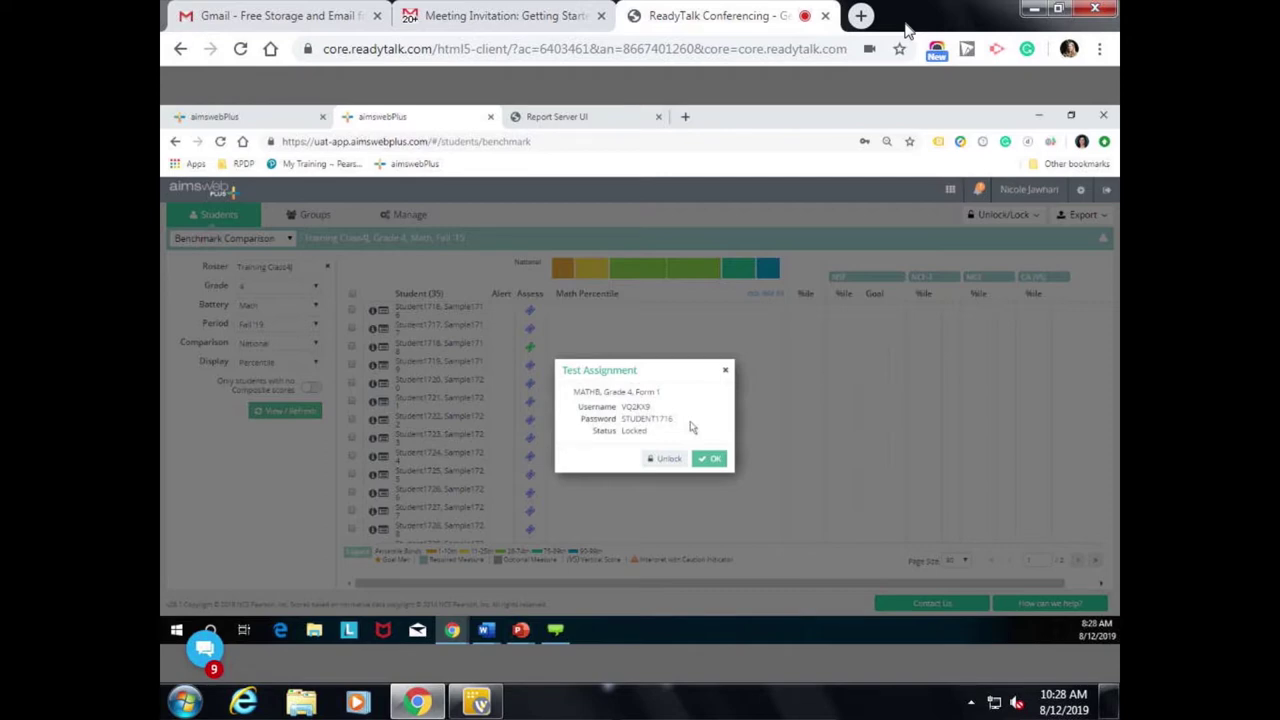
pyautogui.click(727, 371)
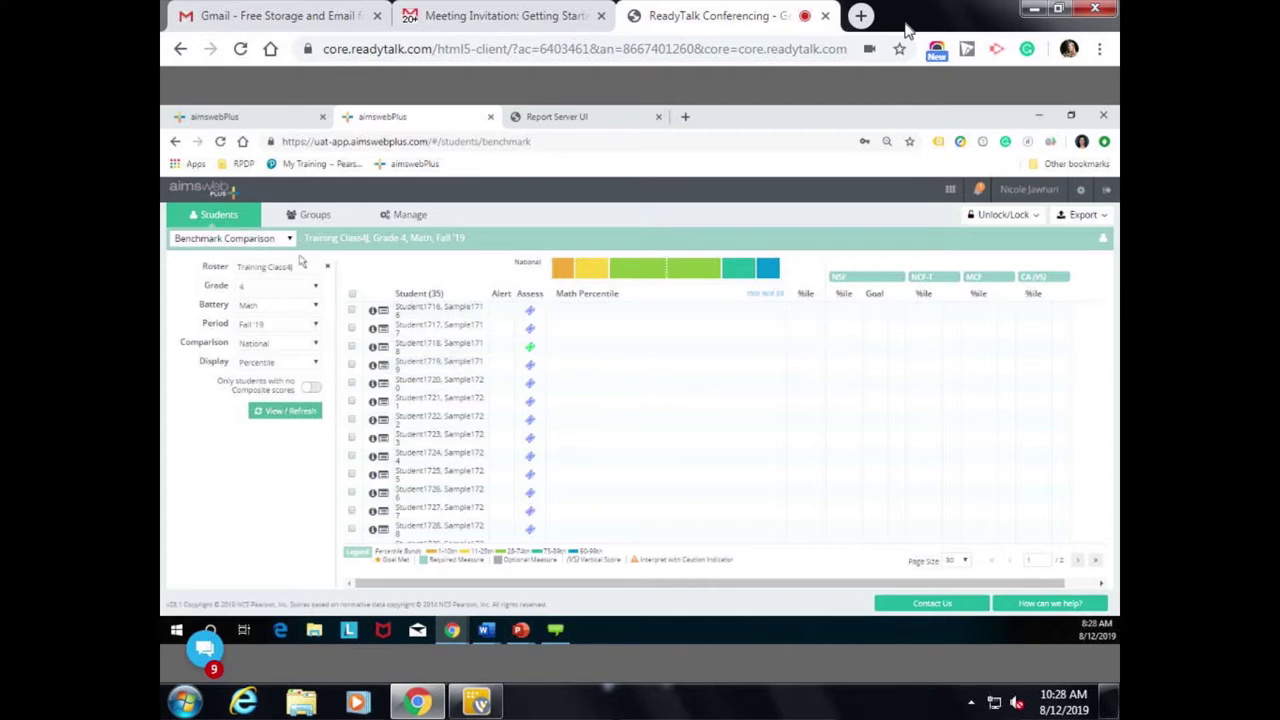
# - Switch the report to the Test Assignment List and load the locked test assignments
pyautogui.click(224, 240)
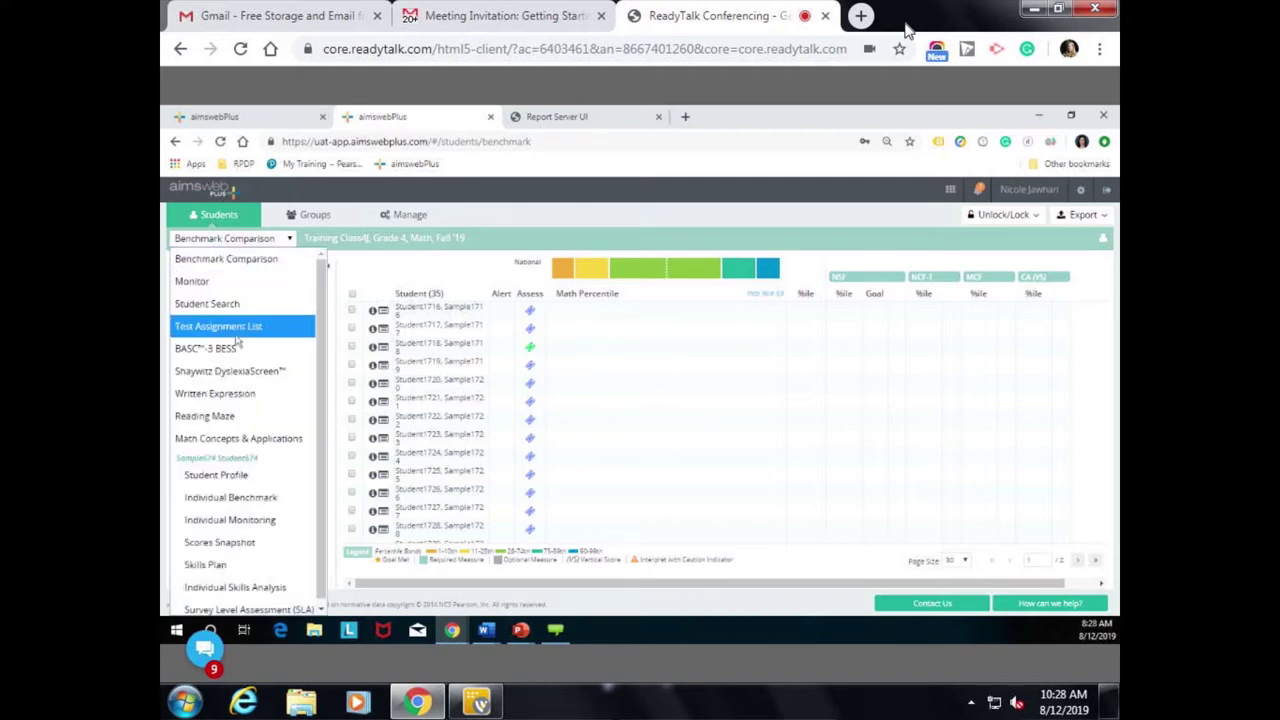
pyautogui.click(237, 338)
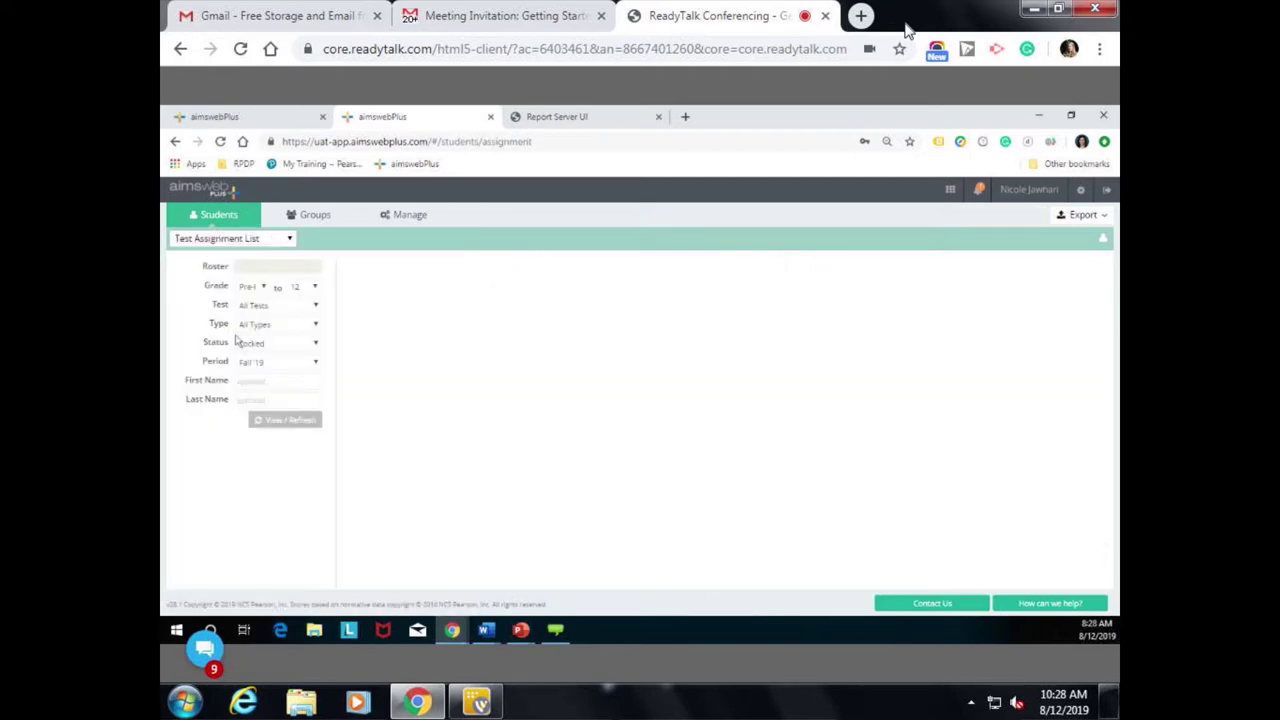
pyautogui.moveTo(235, 341); pyautogui.dragTo(225, 262)
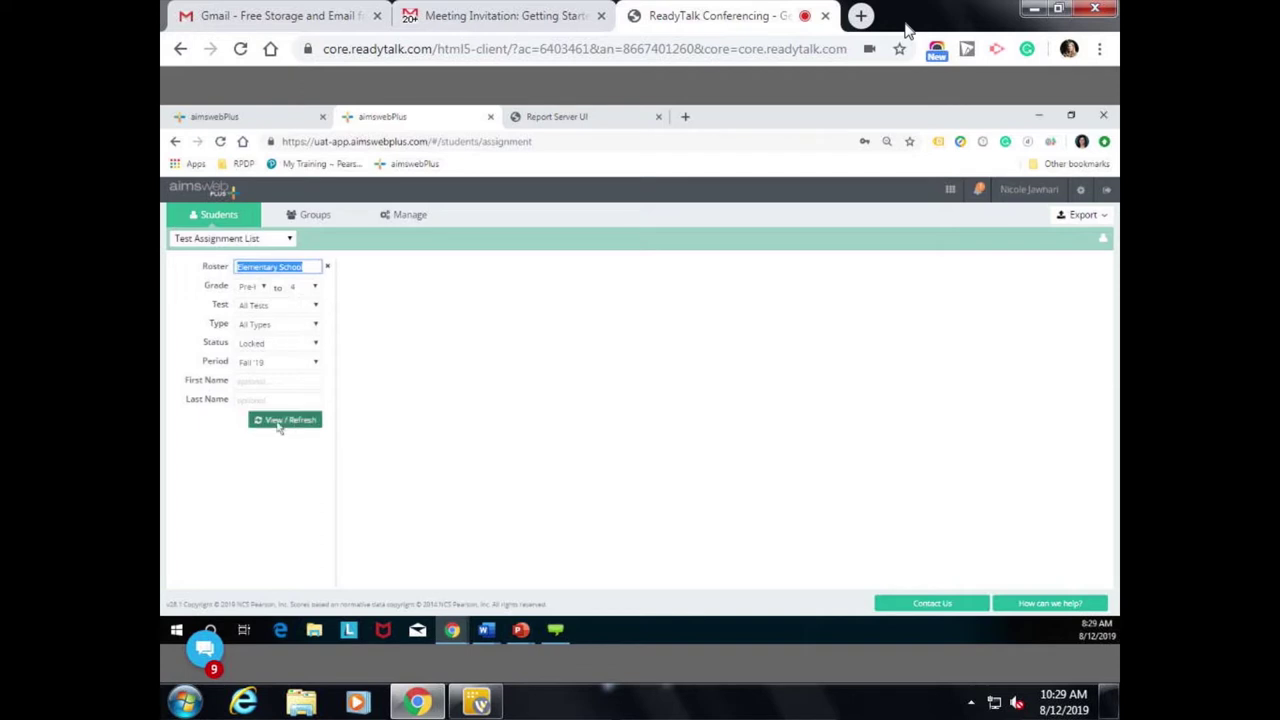
pyautogui.click(281, 424)
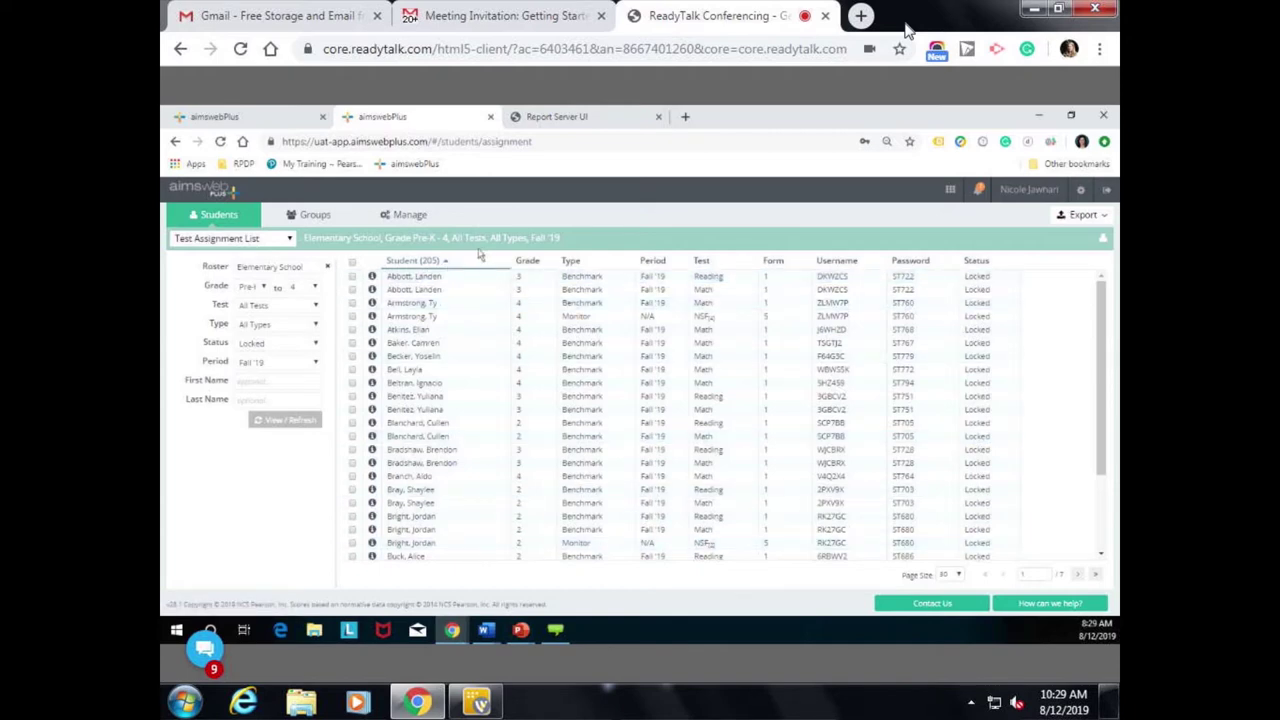
# - Browse the Test filter choices and leave it set to All Tests
pyautogui.click(283, 326)
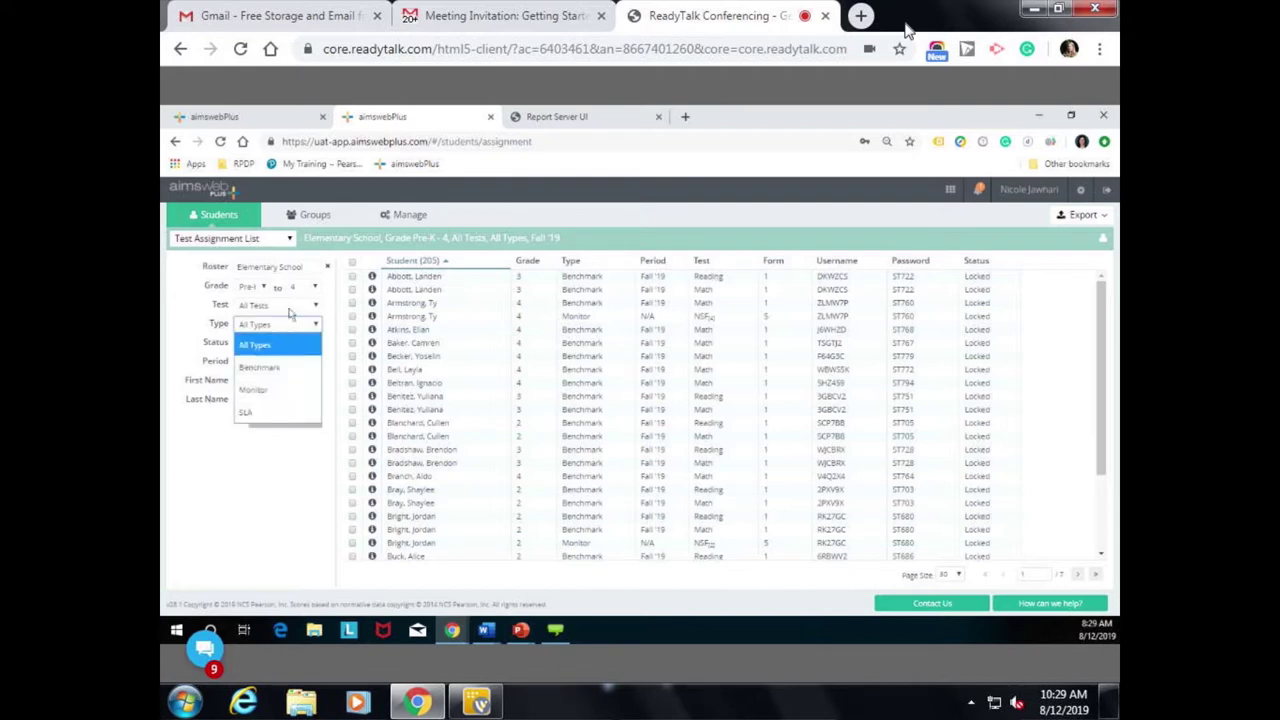
pyautogui.click(289, 308)
pyautogui.moveTo(314, 370); pyautogui.dragTo(207, 344)
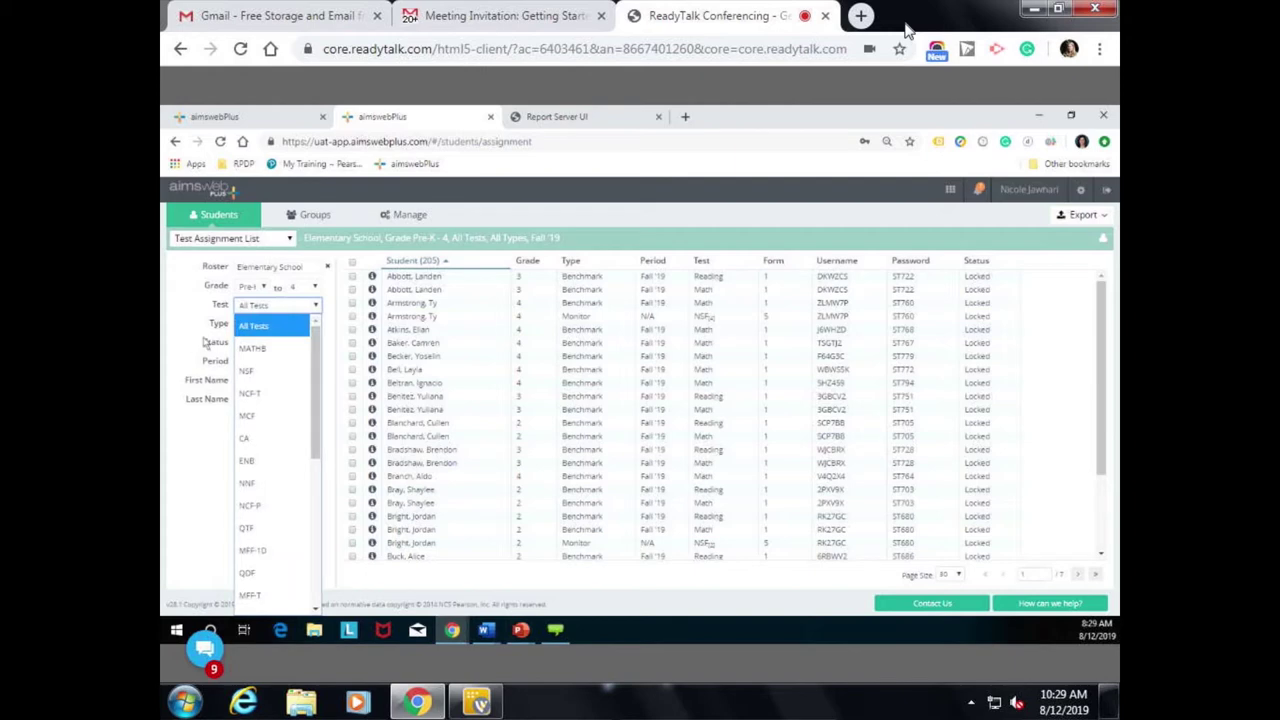
pyautogui.click(195, 345)
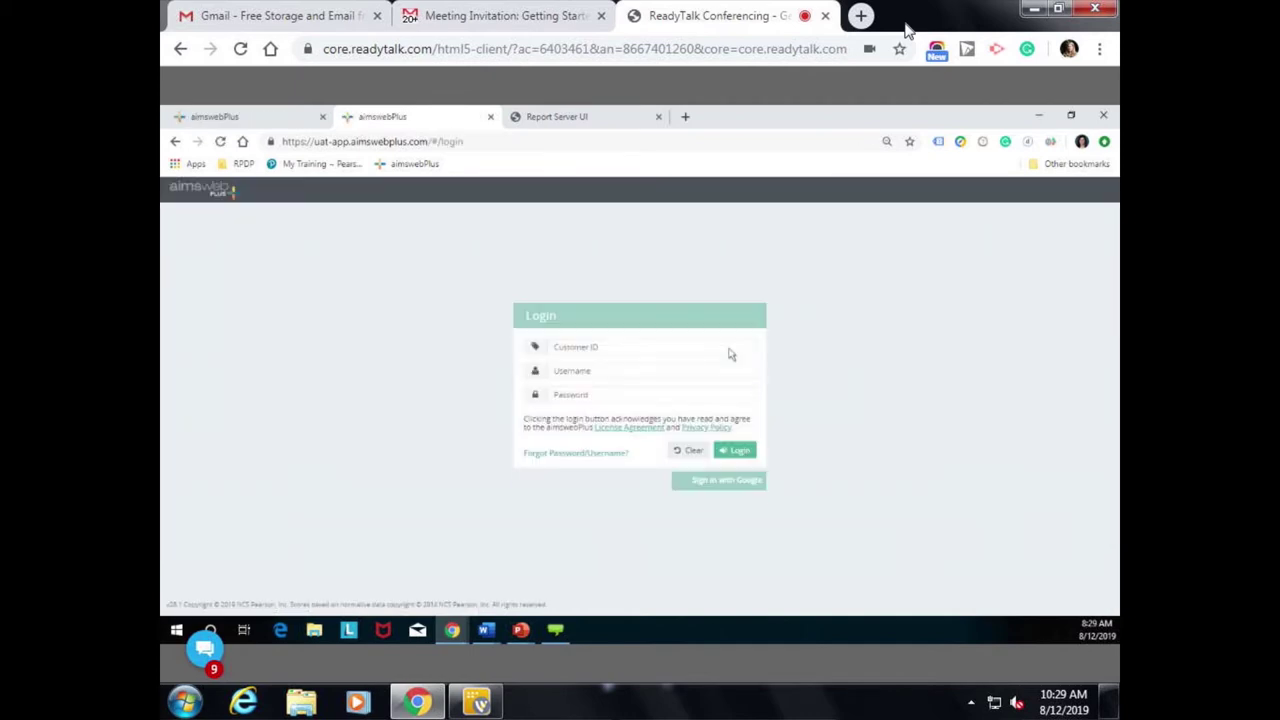
# - Log back into aimswebPlus by entering the customer ID
pyautogui.click(688, 362)
pyautogui.write('19518')
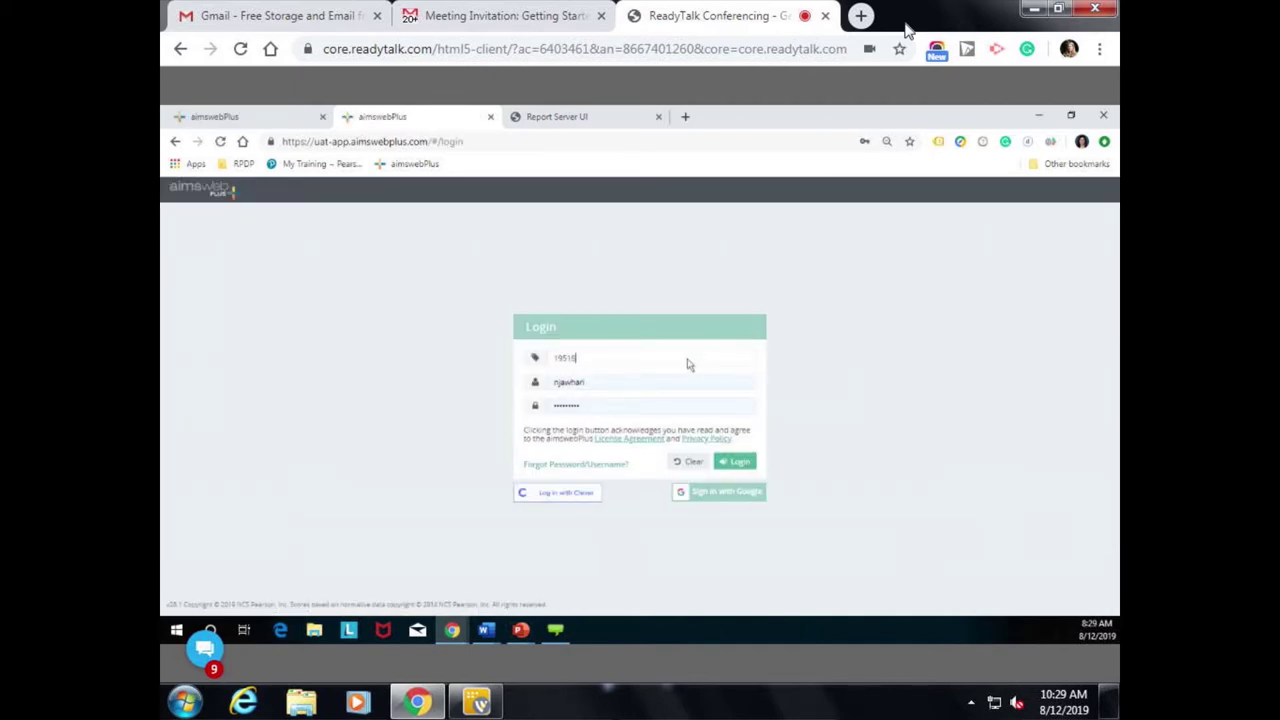
pyautogui.press('Return')
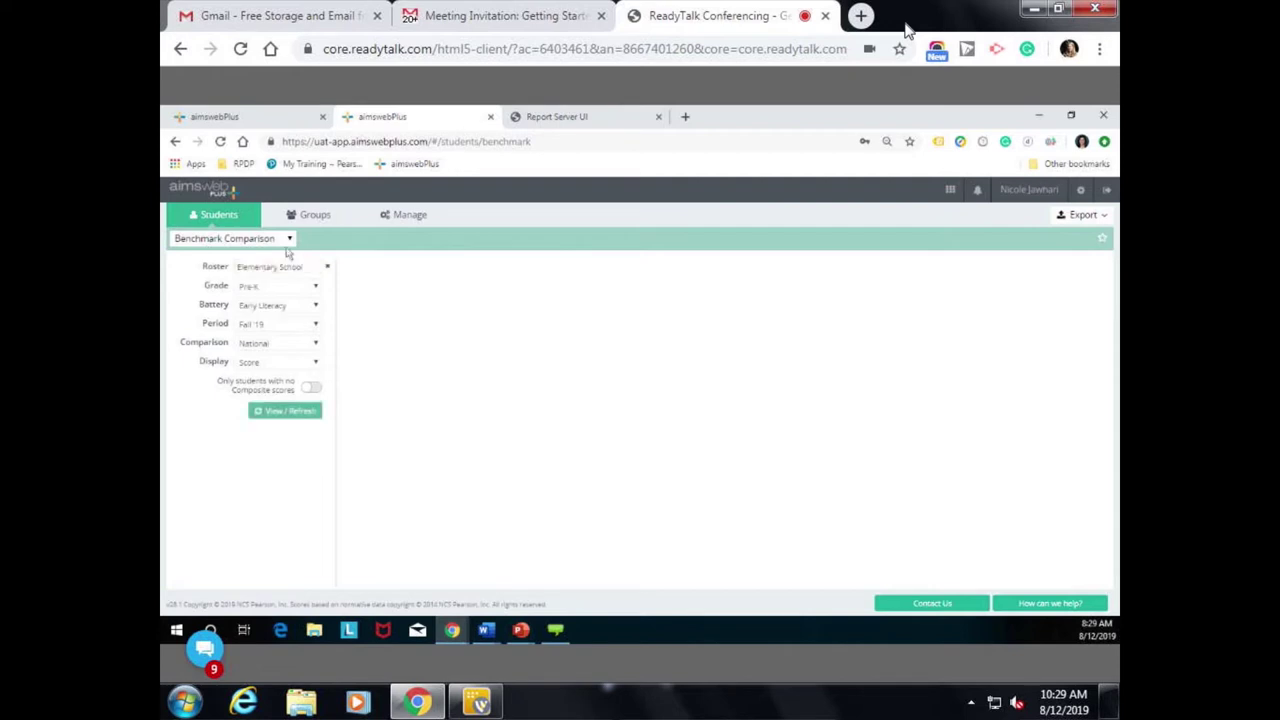
# - Set the Grade filter to 4 and clear the Elementary School roster entry
pyautogui.click(283, 286)
pyautogui.click(264, 417)
pyautogui.moveTo(311, 267); pyautogui.dragTo(207, 286)
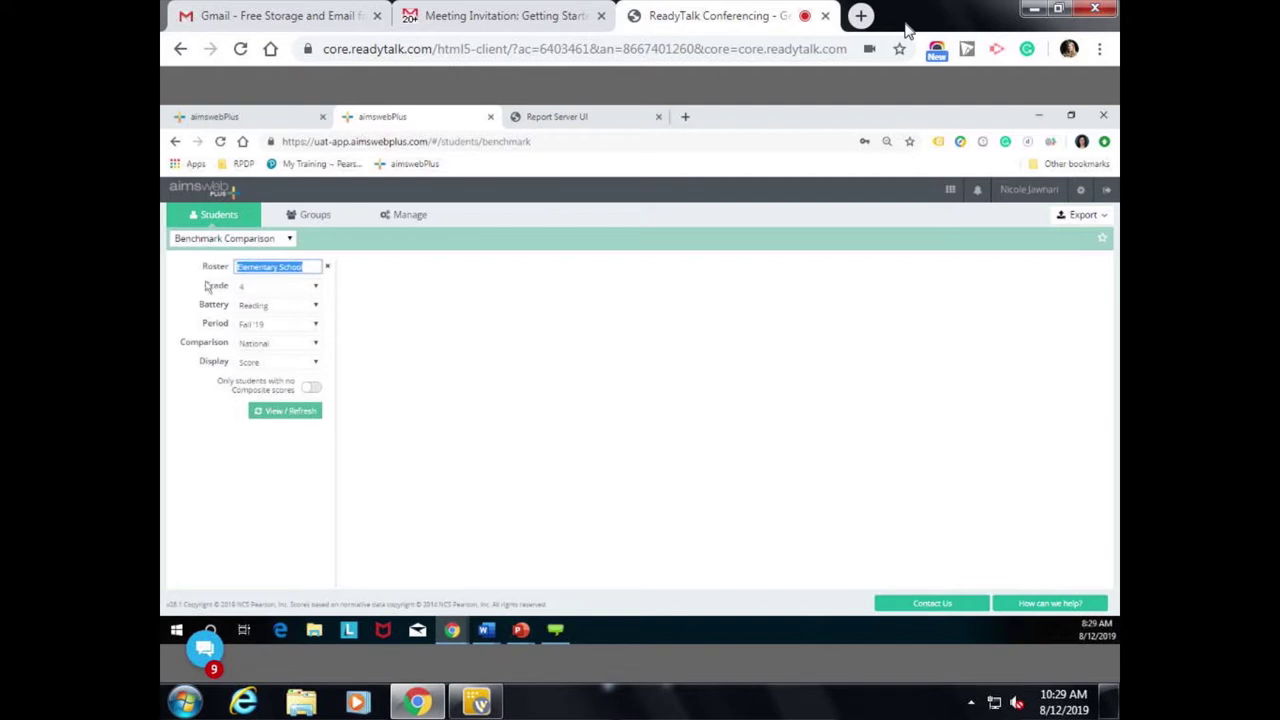
pyautogui.press('BackSpace')
pyautogui.click(286, 242)
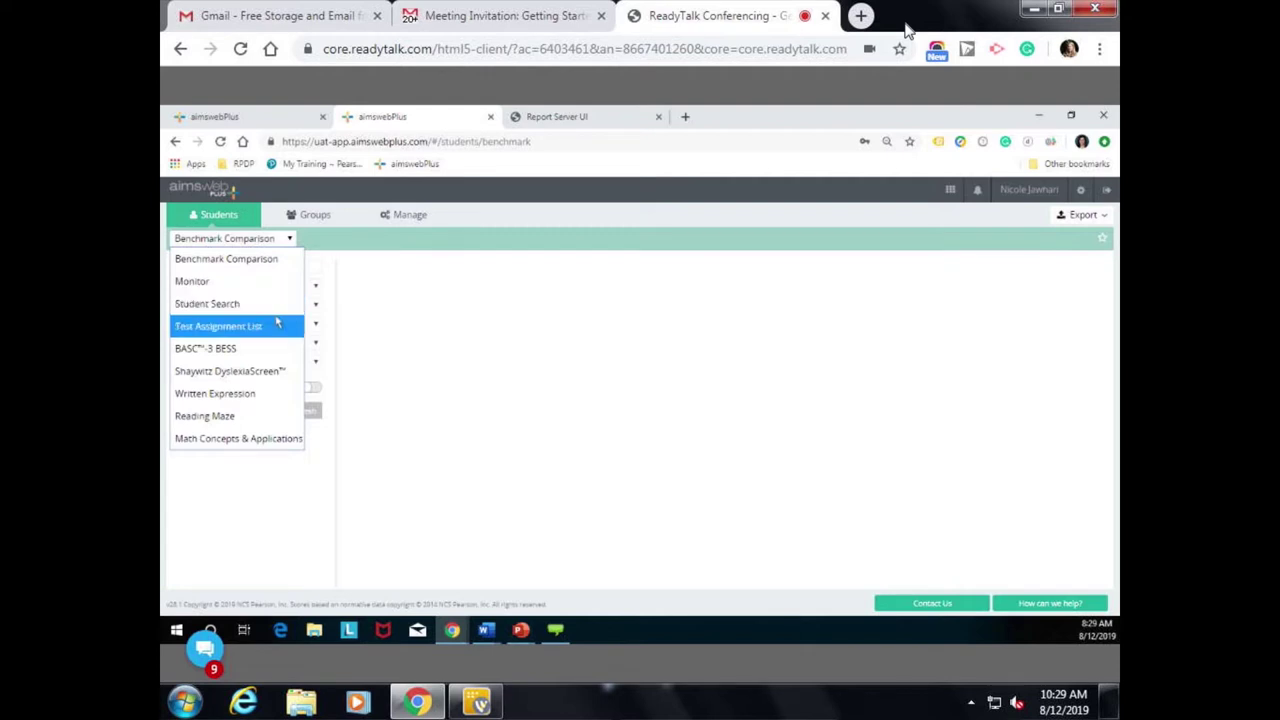
# - Load the Test Assignment List for Training Class4J, found by searching the roster for 'train'
pyautogui.click(278, 326)
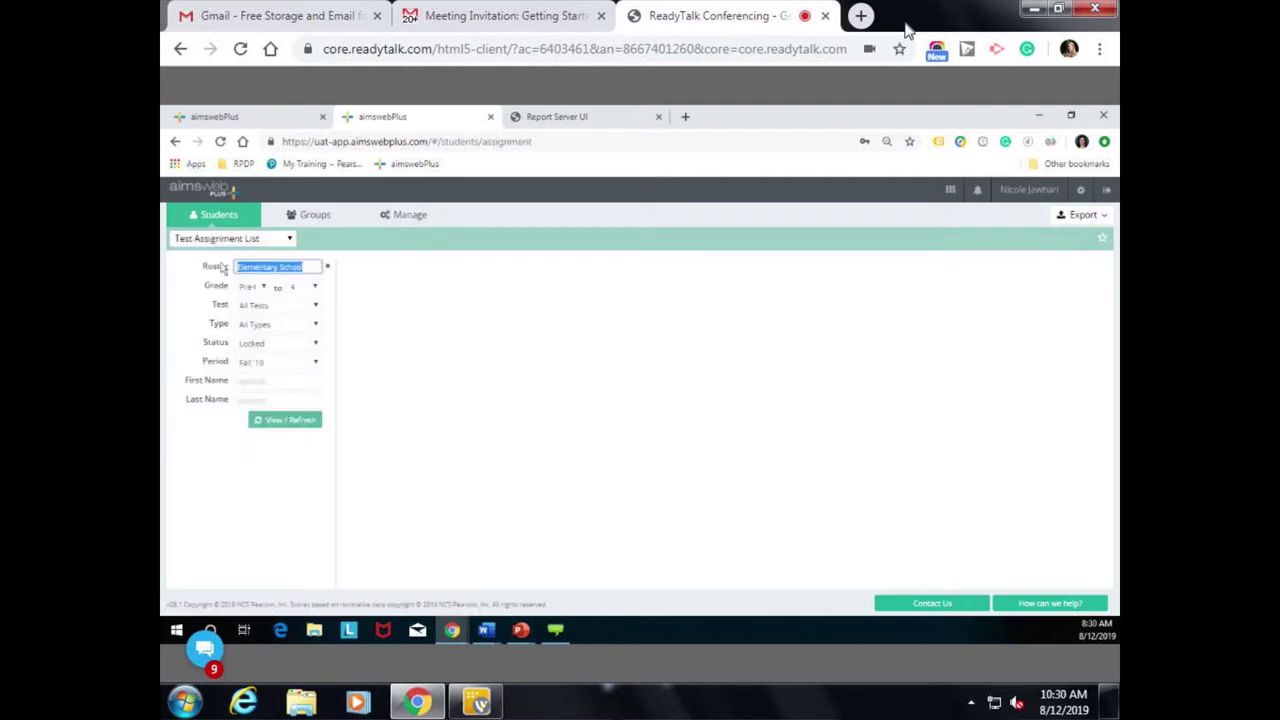
pyautogui.write('train')
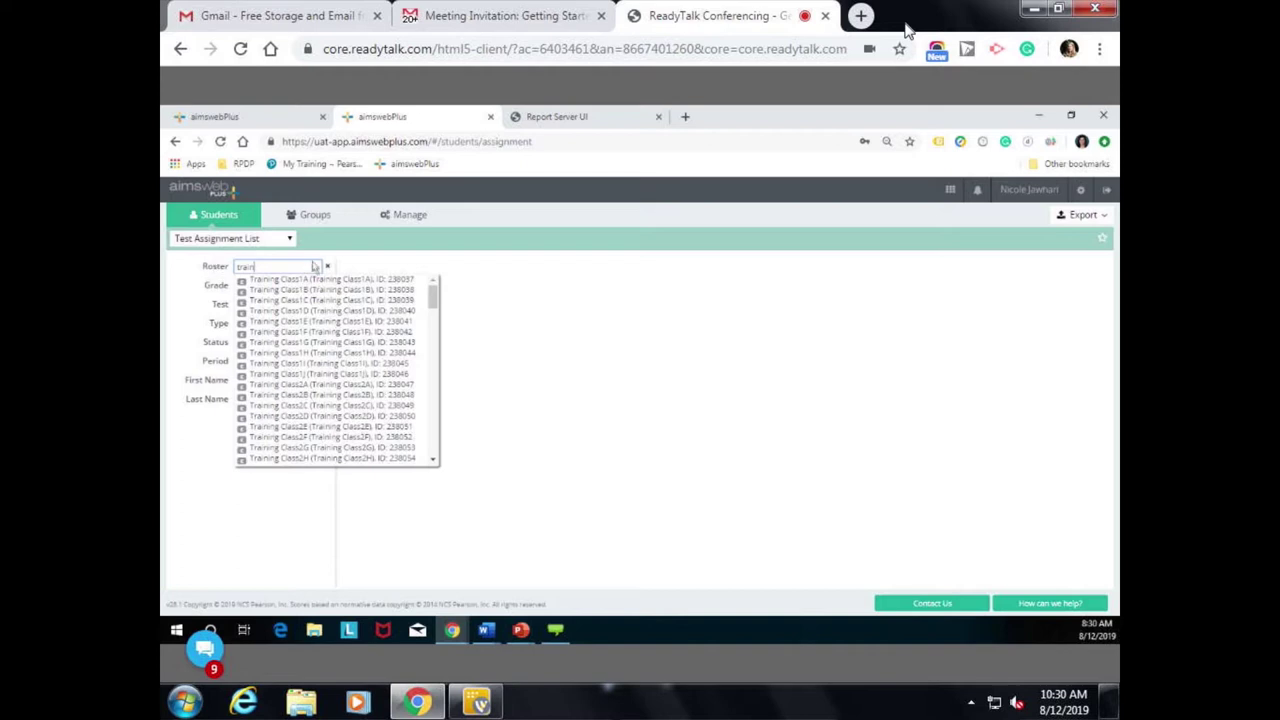
pyautogui.moveTo(433, 297); pyautogui.dragTo(448, 335)
pyautogui.click(408, 381)
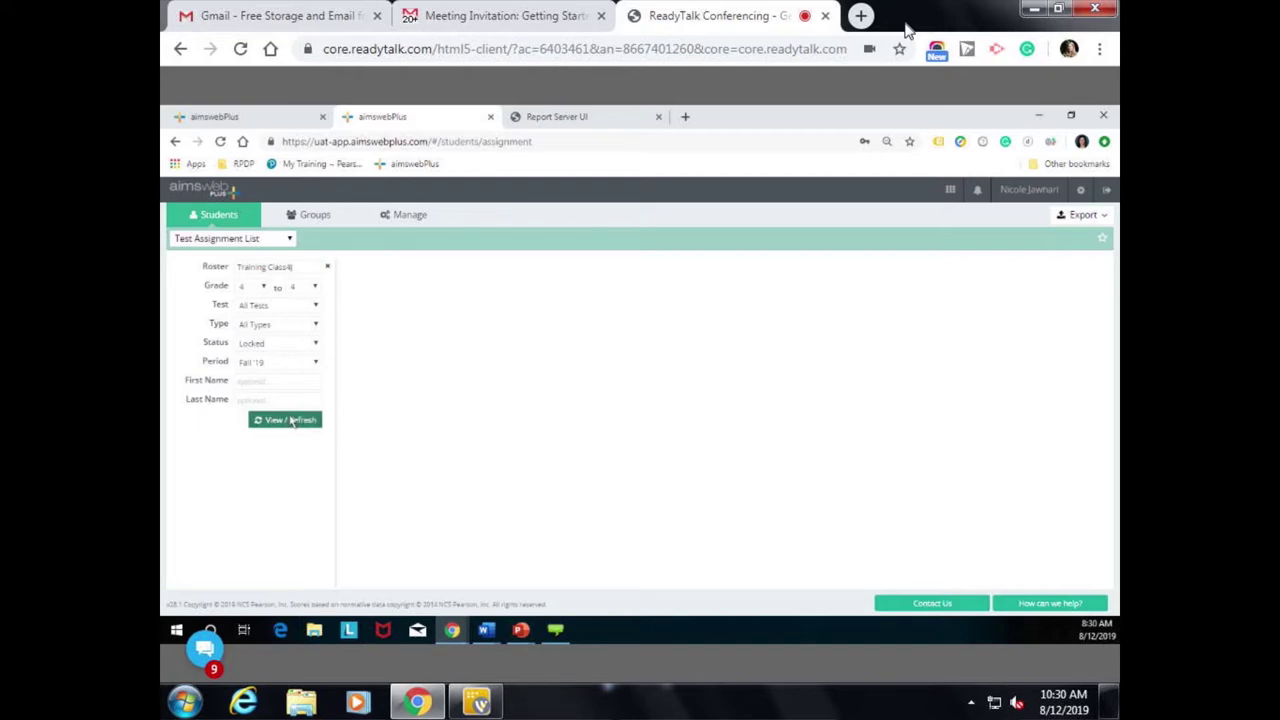
pyautogui.click(292, 420)
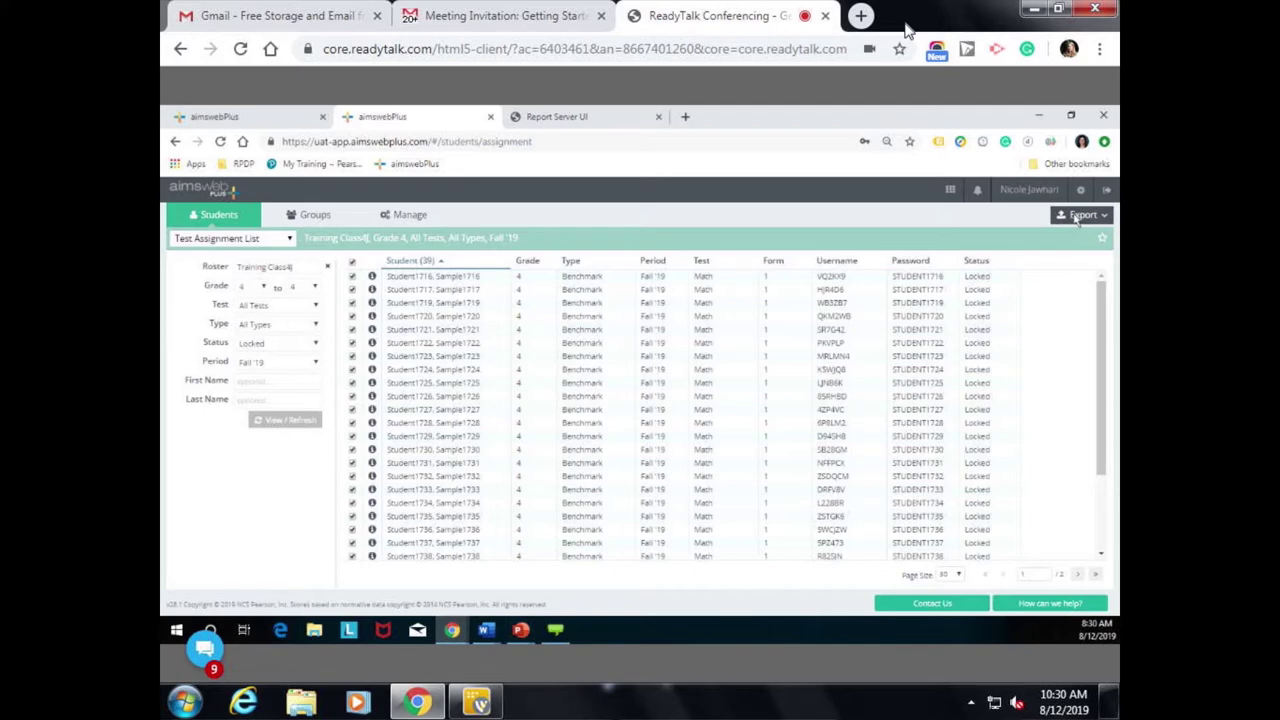
pyautogui.click(1077, 217)
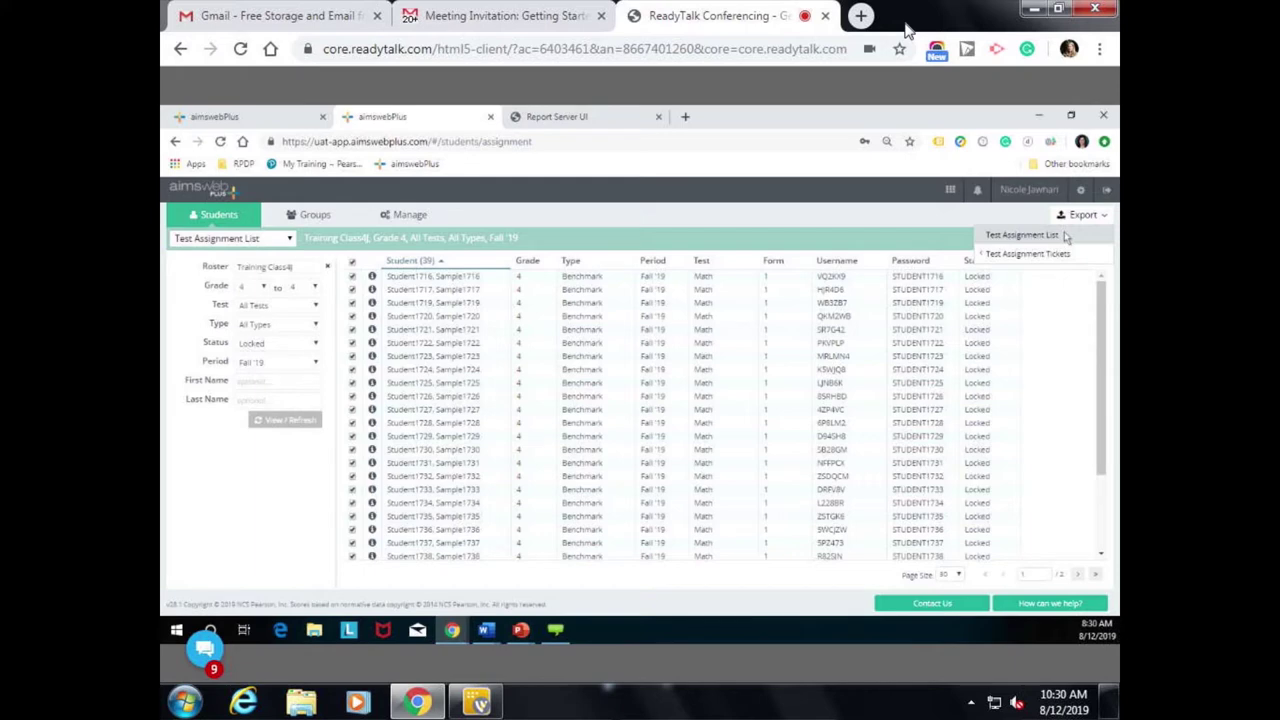
# - Export the Test Assignment Tickets in Label Format and acknowledge the request notice
pyautogui.moveTo(1065, 267)
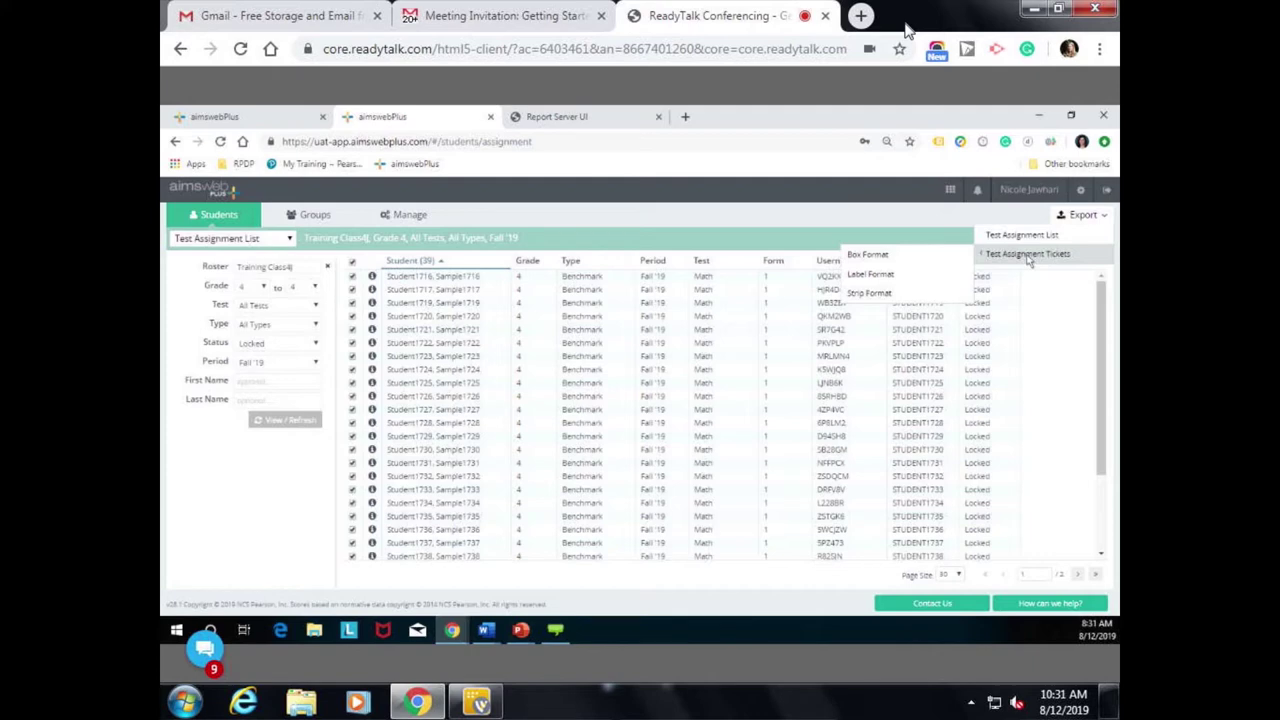
pyautogui.click(942, 271)
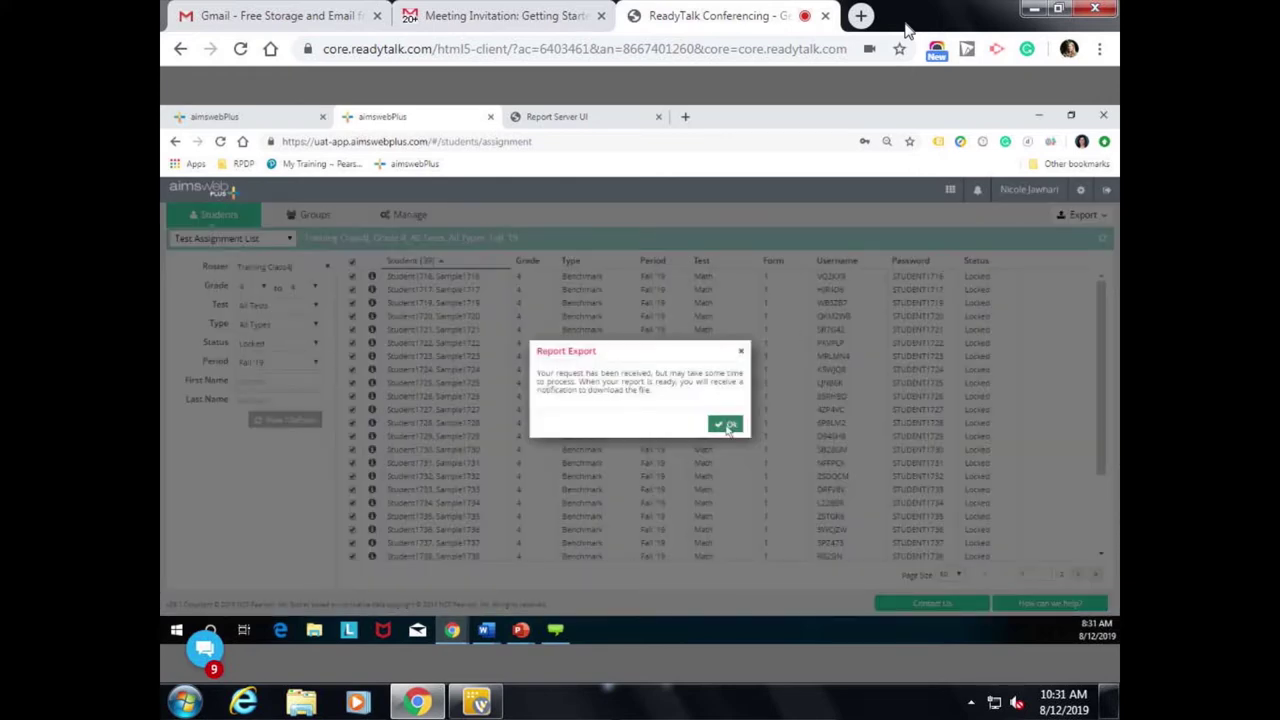
pyautogui.click(726, 425)
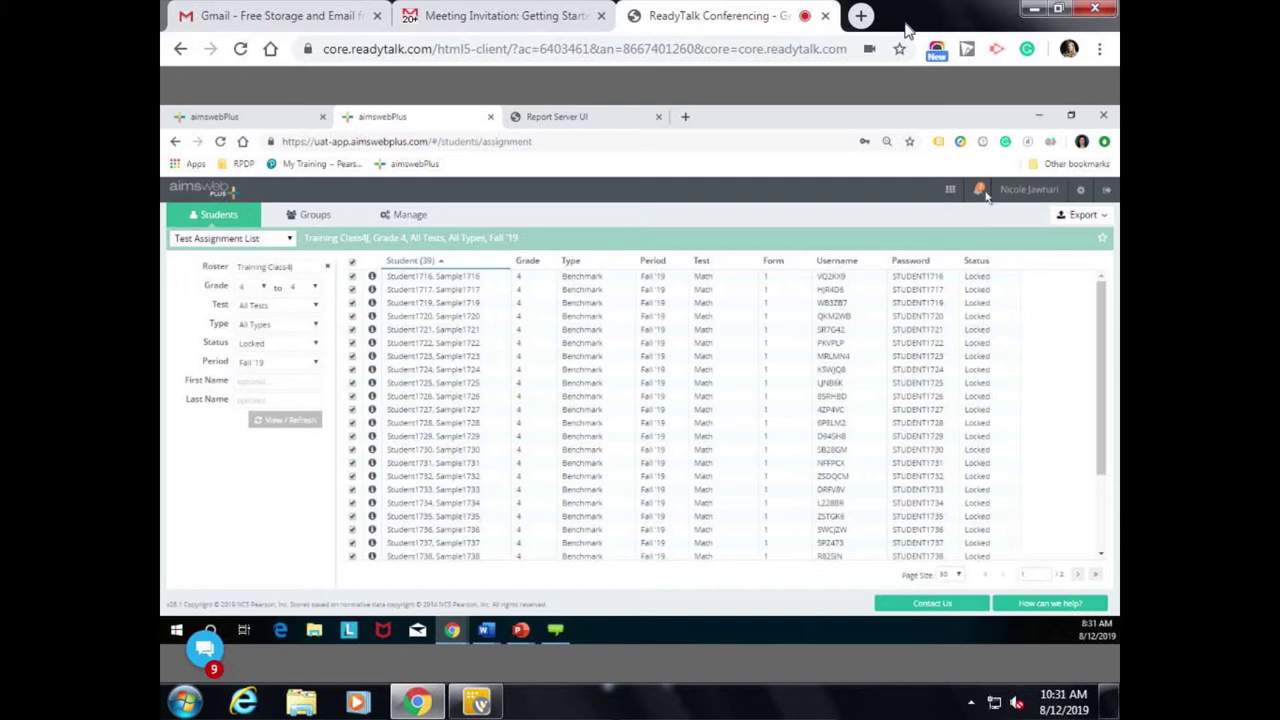
# - Download the newest Test Assignment Label Report from notifications and open the PDF
pyautogui.click(982, 193)
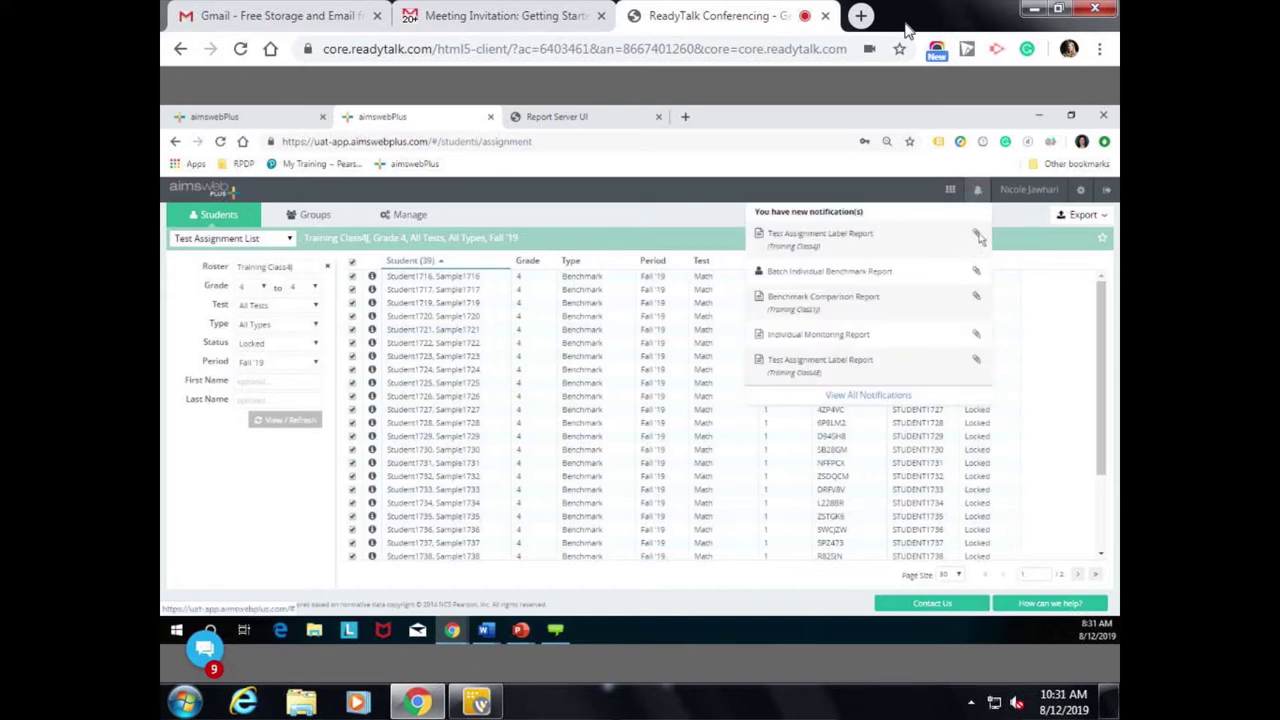
pyautogui.click(977, 235)
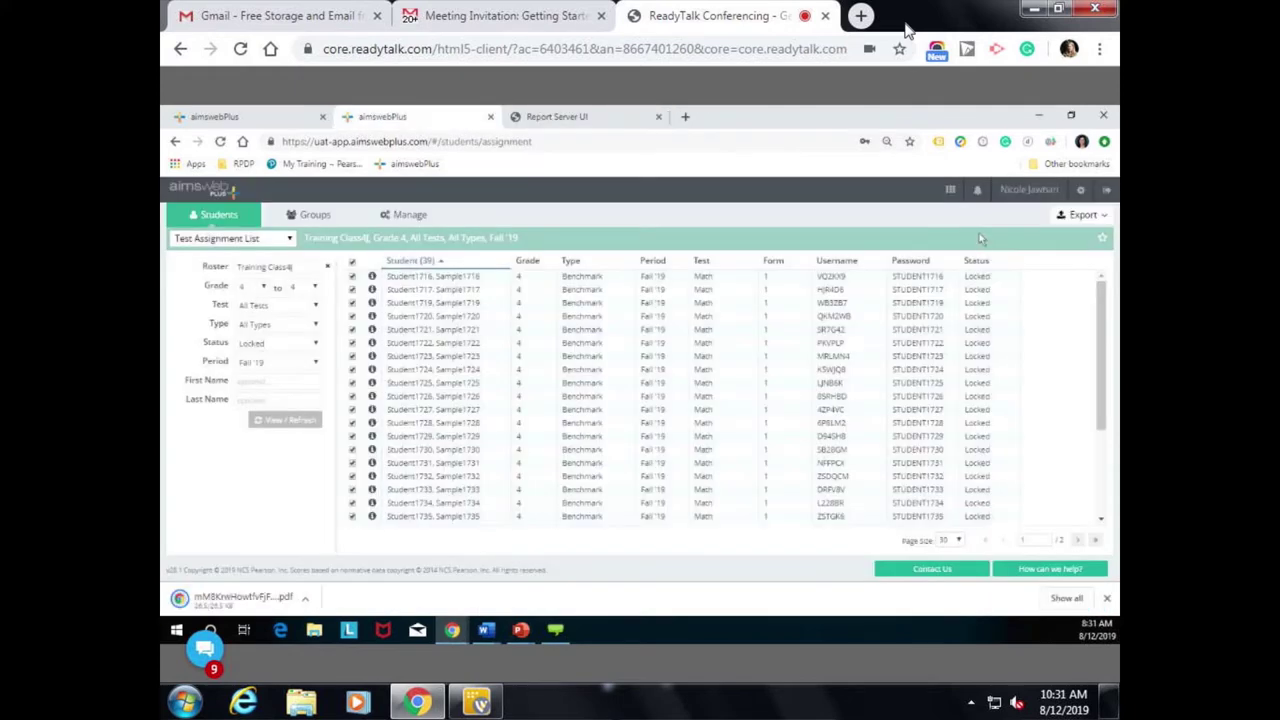
pyautogui.click(305, 598)
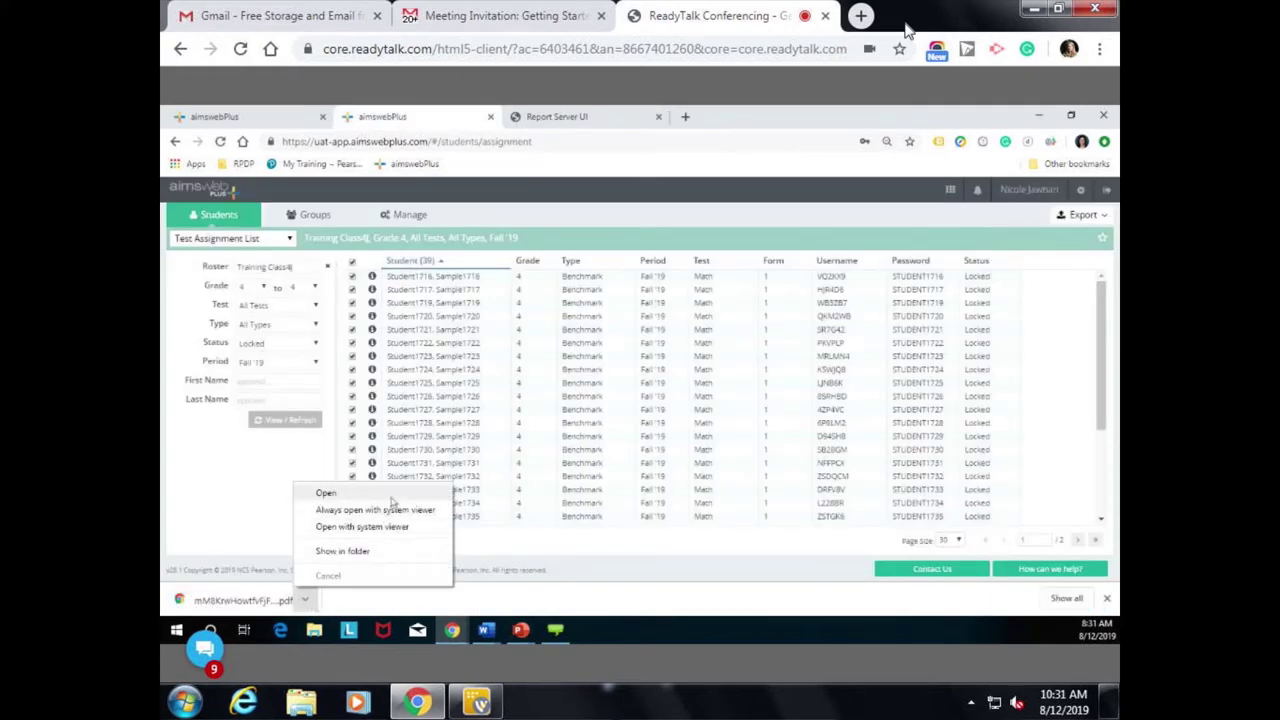
pyautogui.click(391, 498)
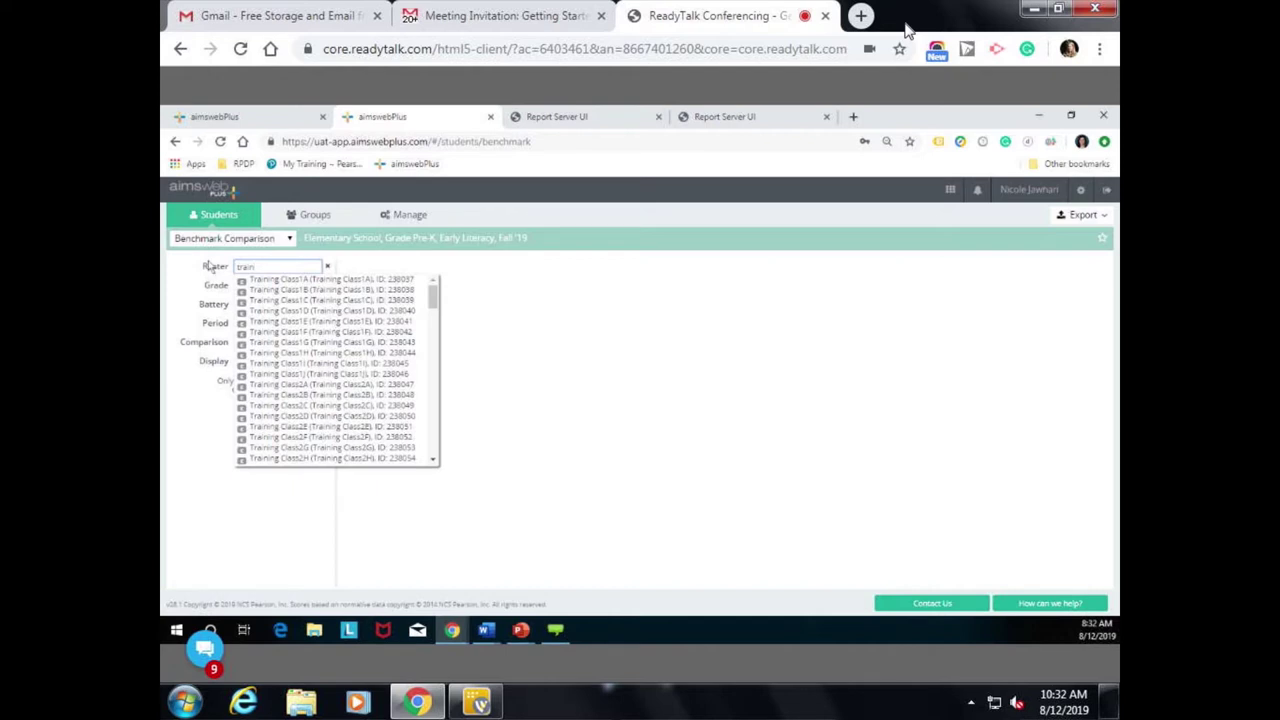
# - Pick Training Class4J from the roster suggestions and load its Grade 4 Reading comparison
pyautogui.scroll(-5, 435, 297)
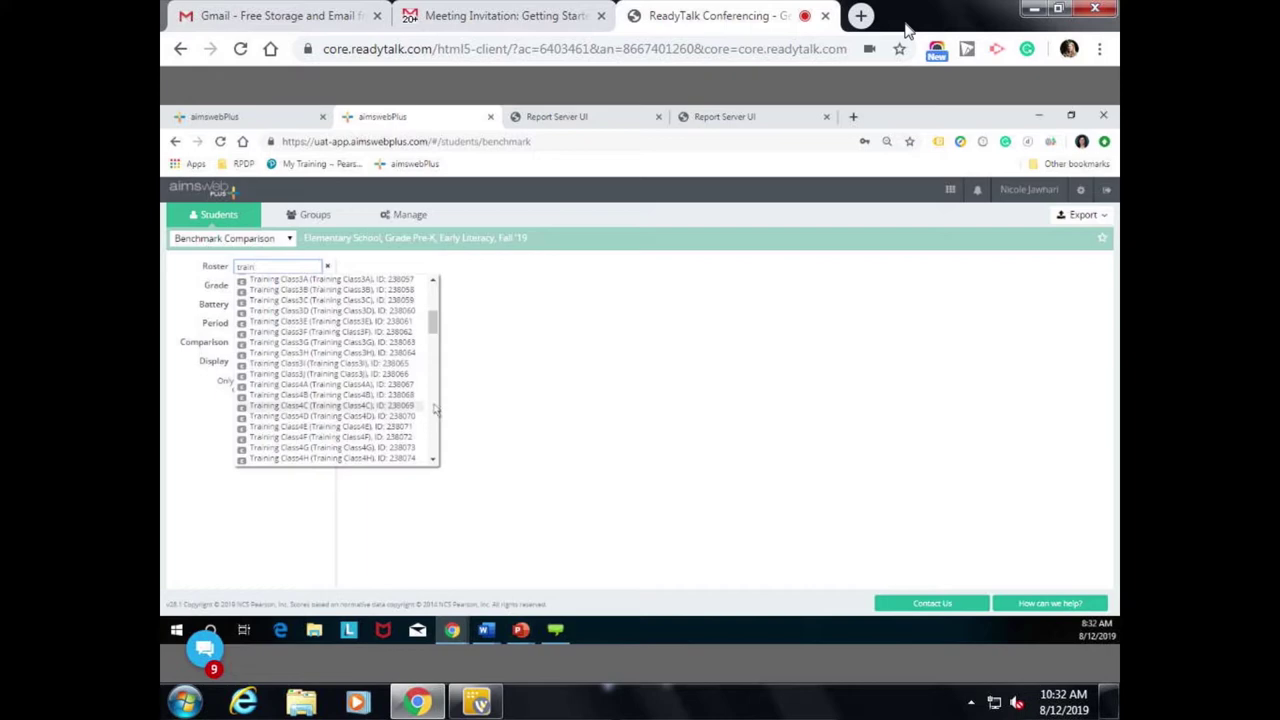
pyautogui.moveTo(435, 330); pyautogui.dragTo(435, 340)
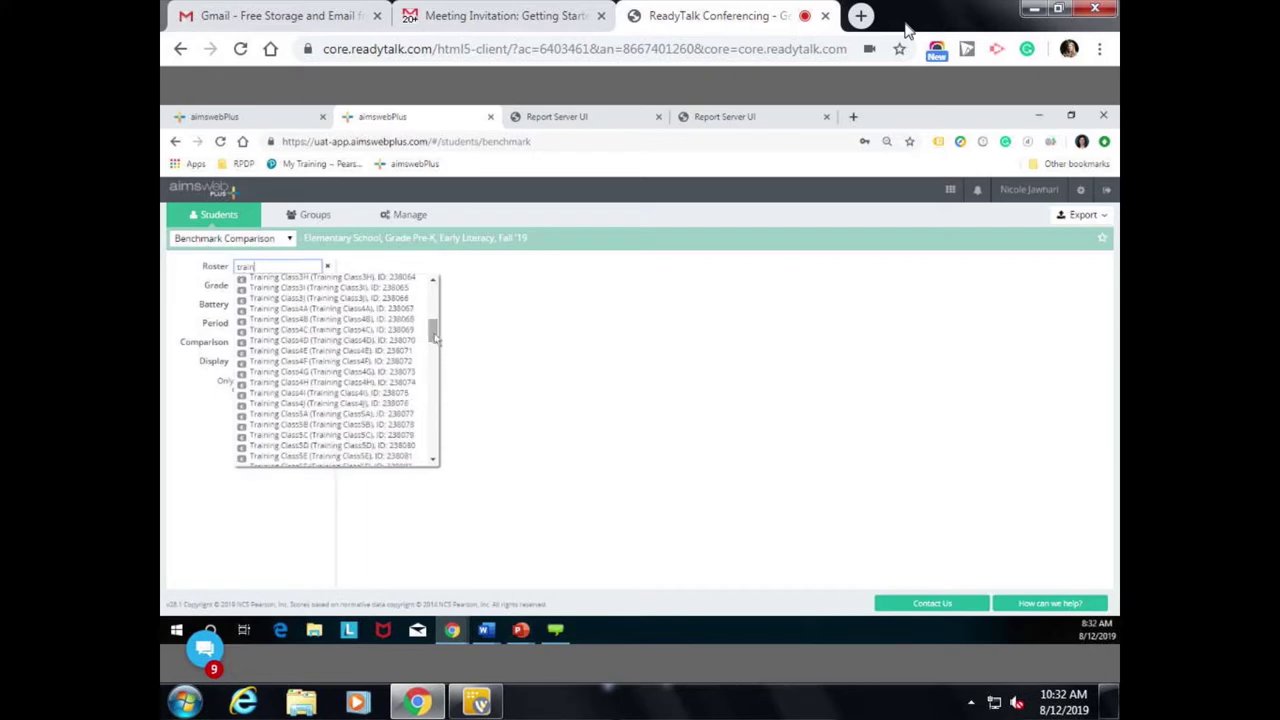
pyautogui.click(400, 404)
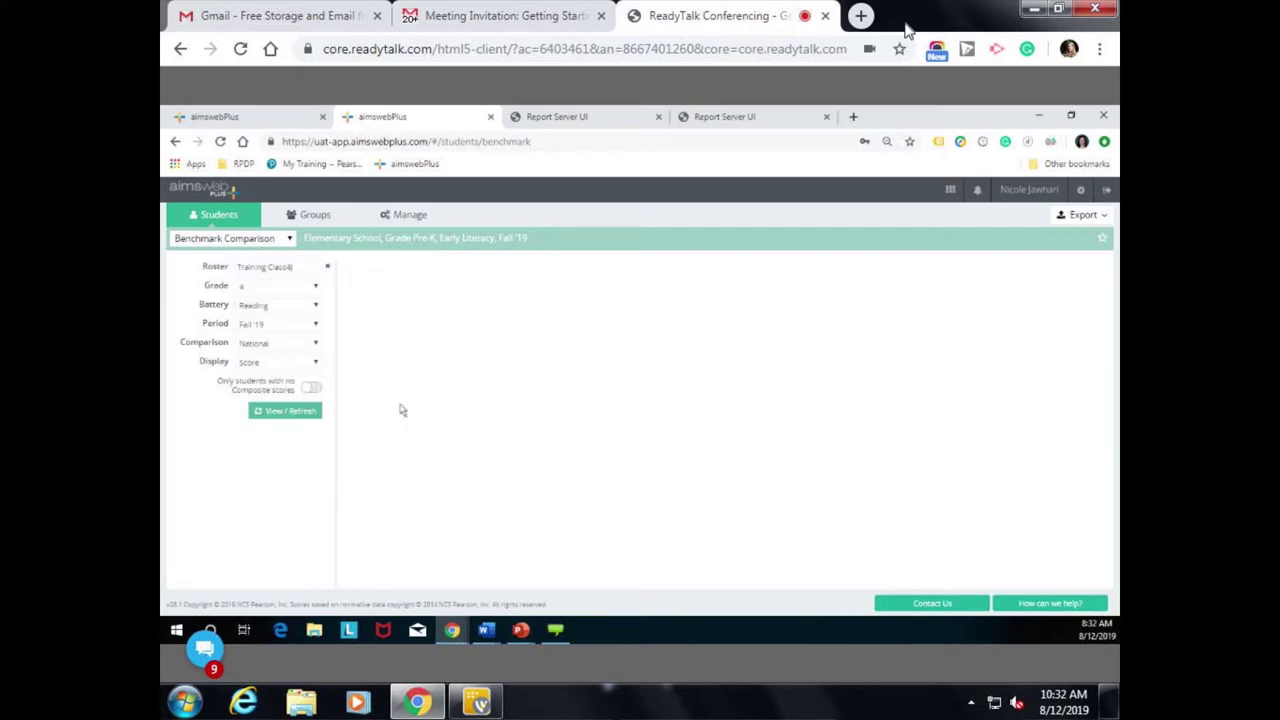
pyautogui.click(268, 415)
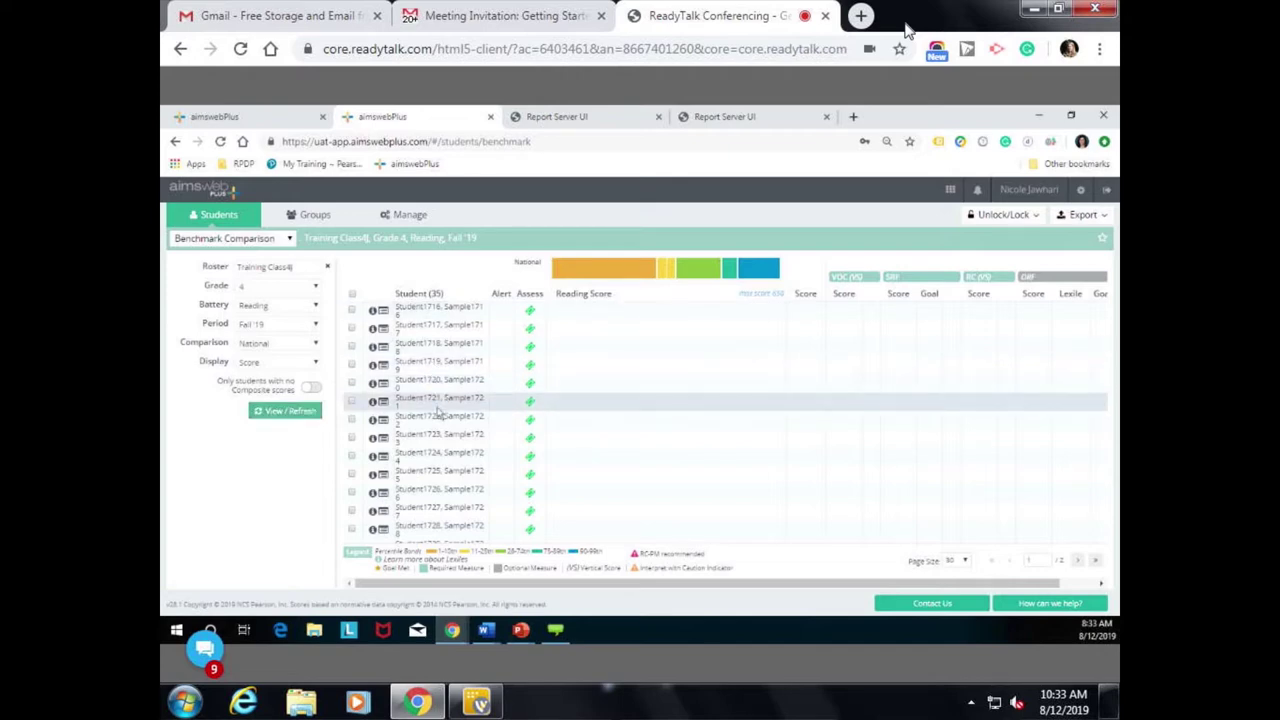
pyautogui.click(531, 402)
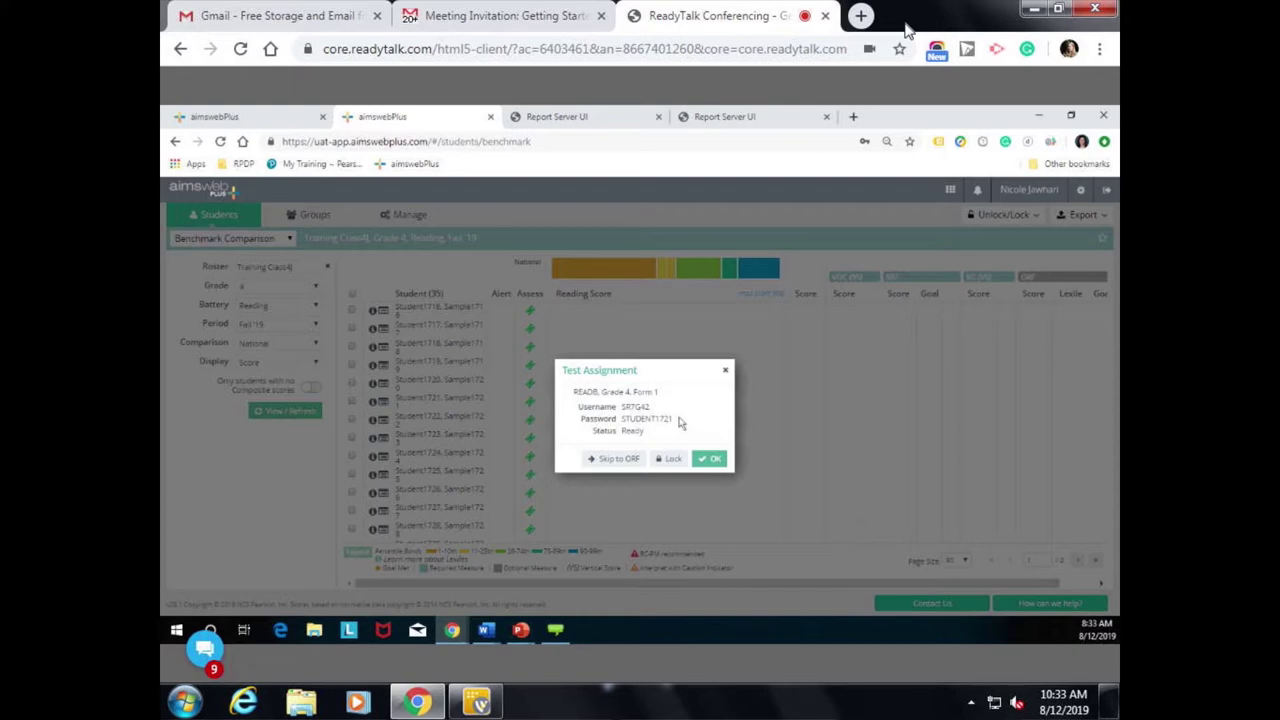
pyautogui.click(726, 371)
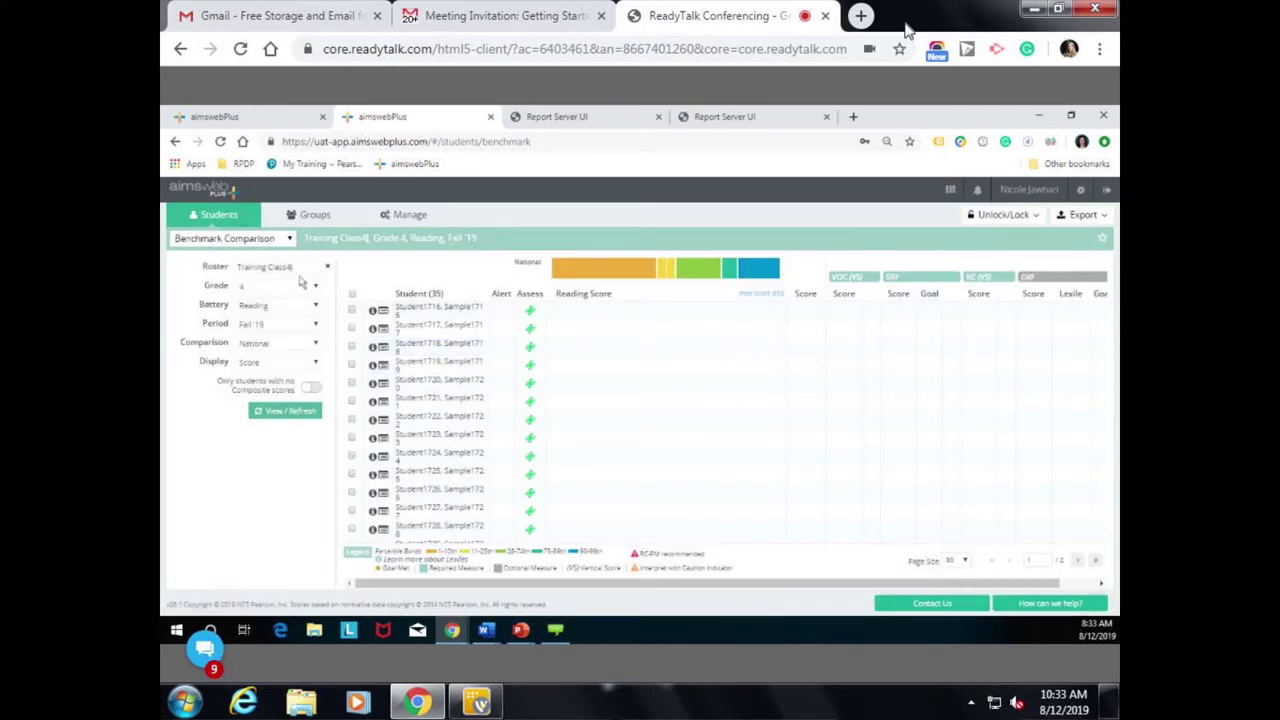
# - Search the roster for 'elem', pick Elementary School and Grade 4, and refresh the comparison
pyautogui.moveTo(300, 267); pyautogui.dragTo(229, 266)
pyautogui.write('elem')
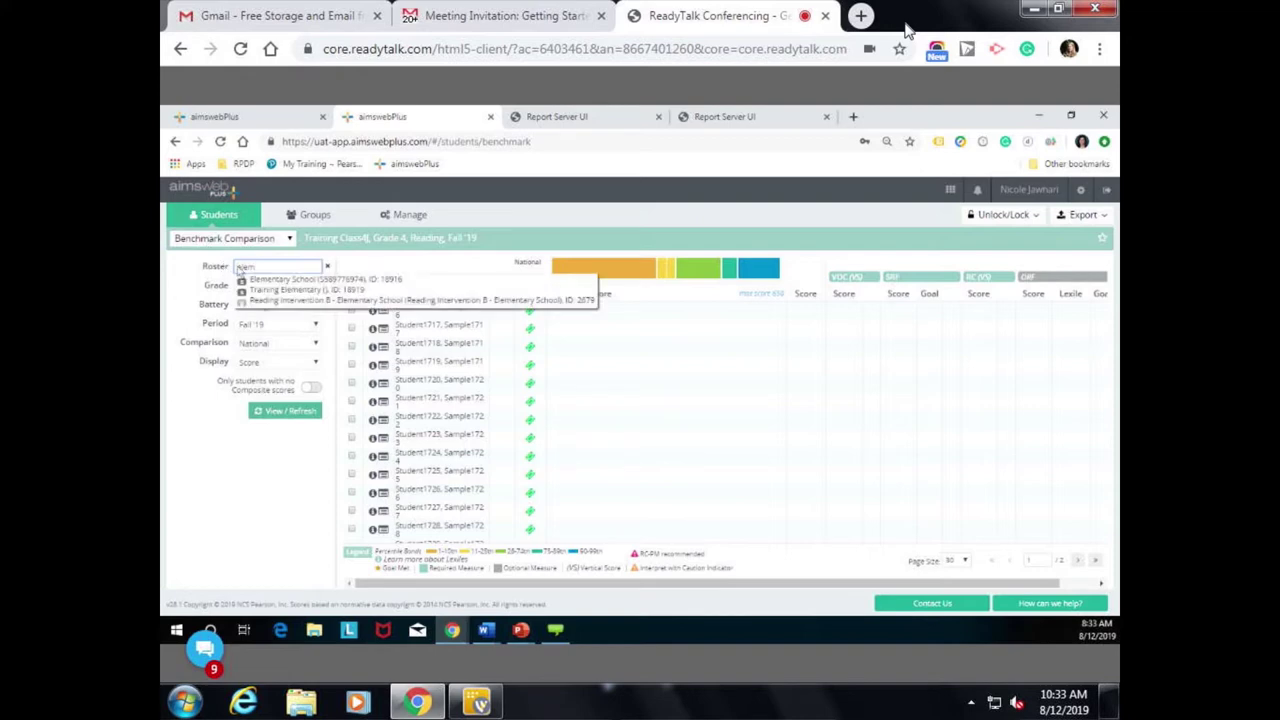
pyautogui.click(265, 284)
pyautogui.click(277, 286)
pyautogui.click(299, 418)
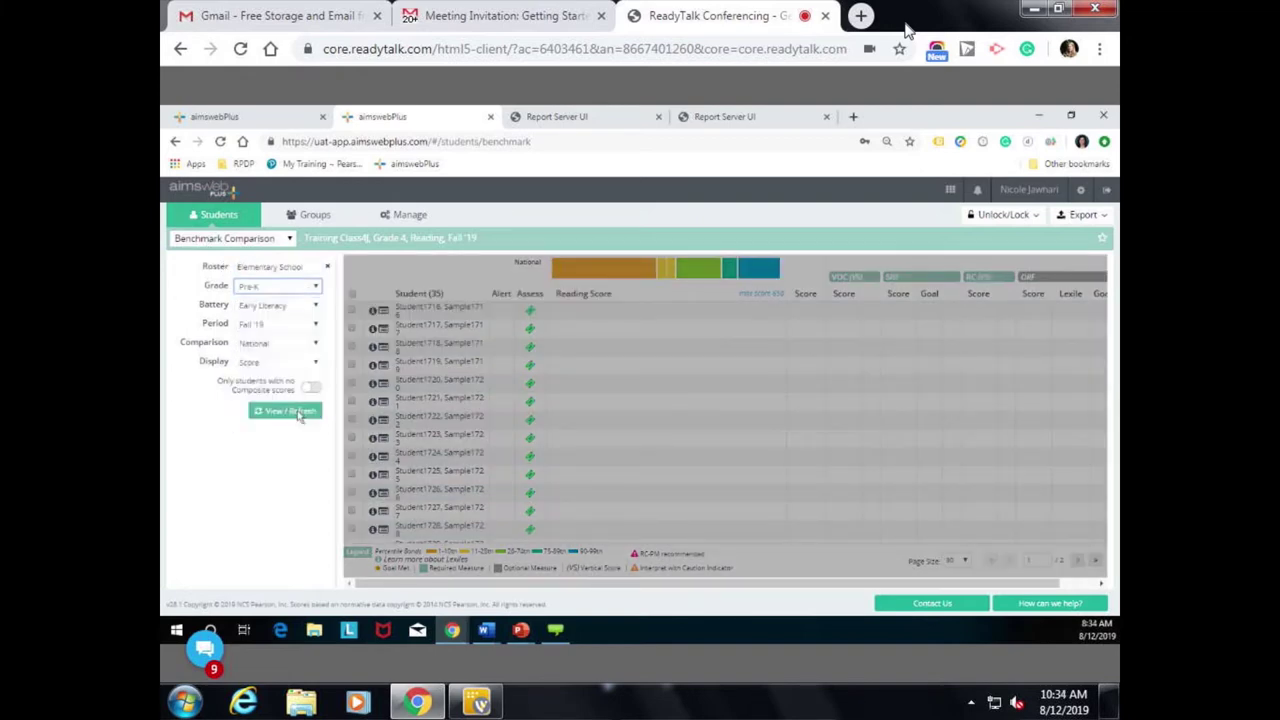
pyautogui.click(298, 413)
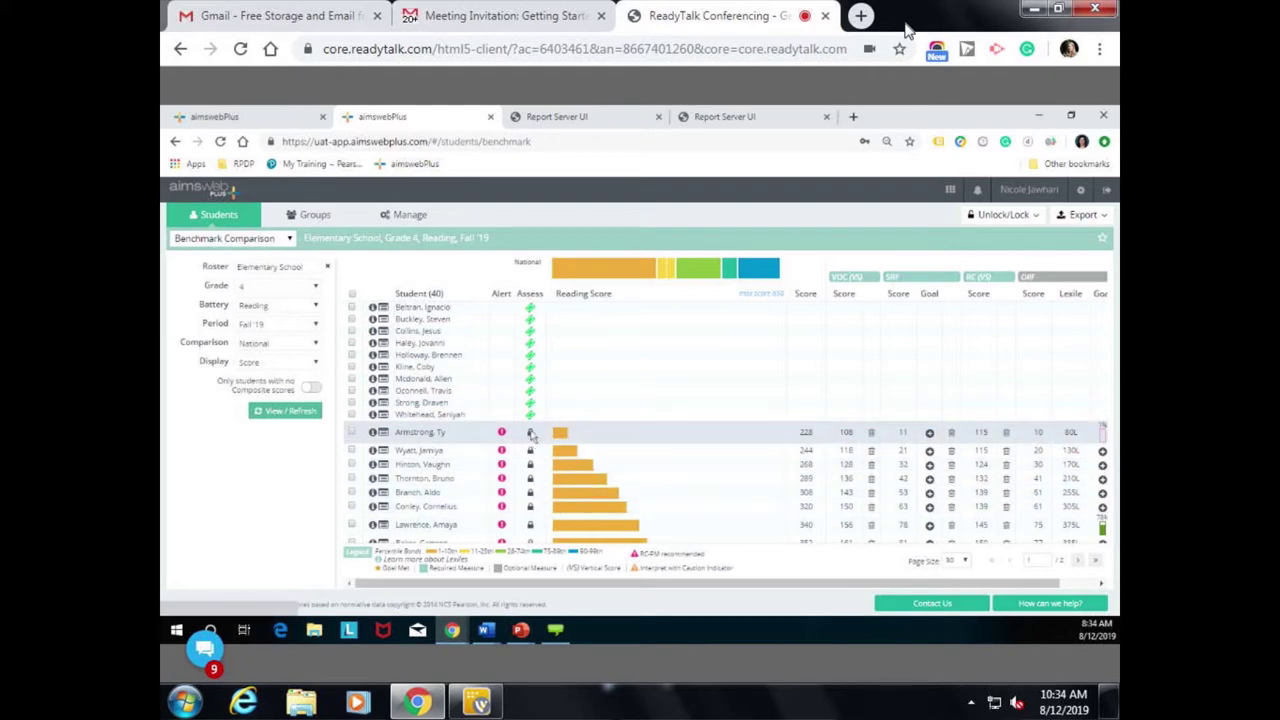
pyautogui.click(531, 436)
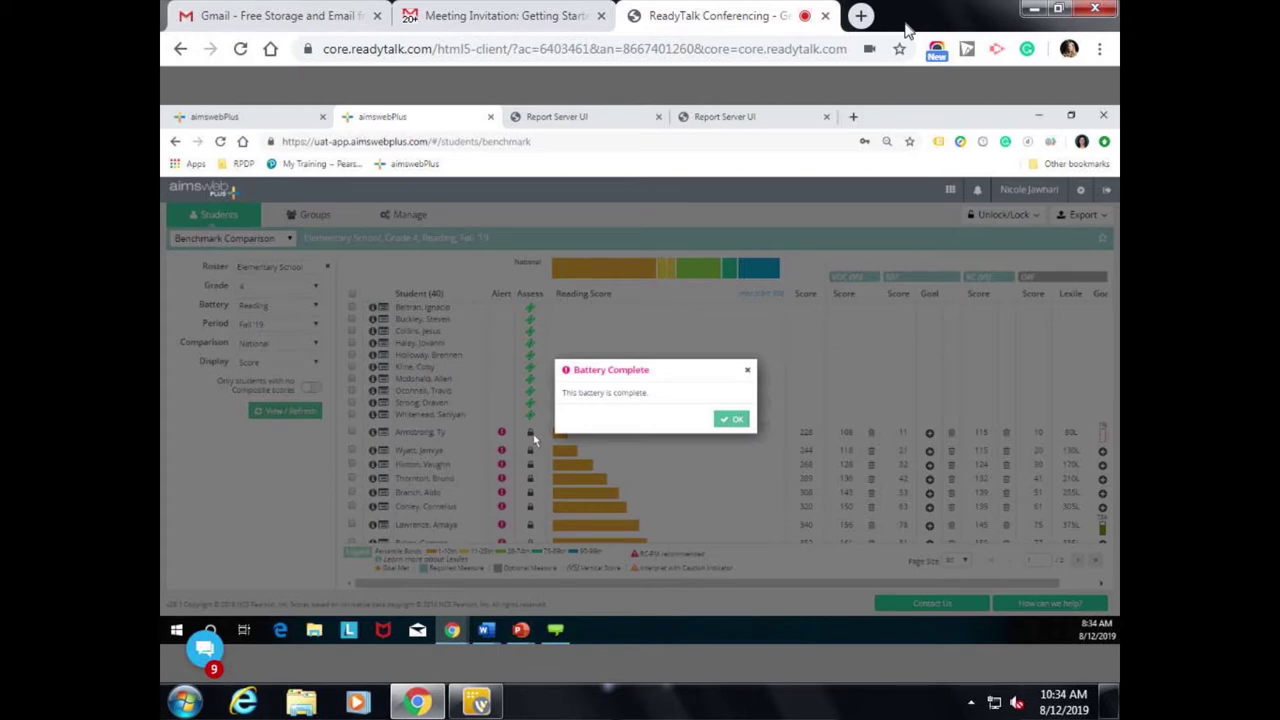
pyautogui.click(748, 372)
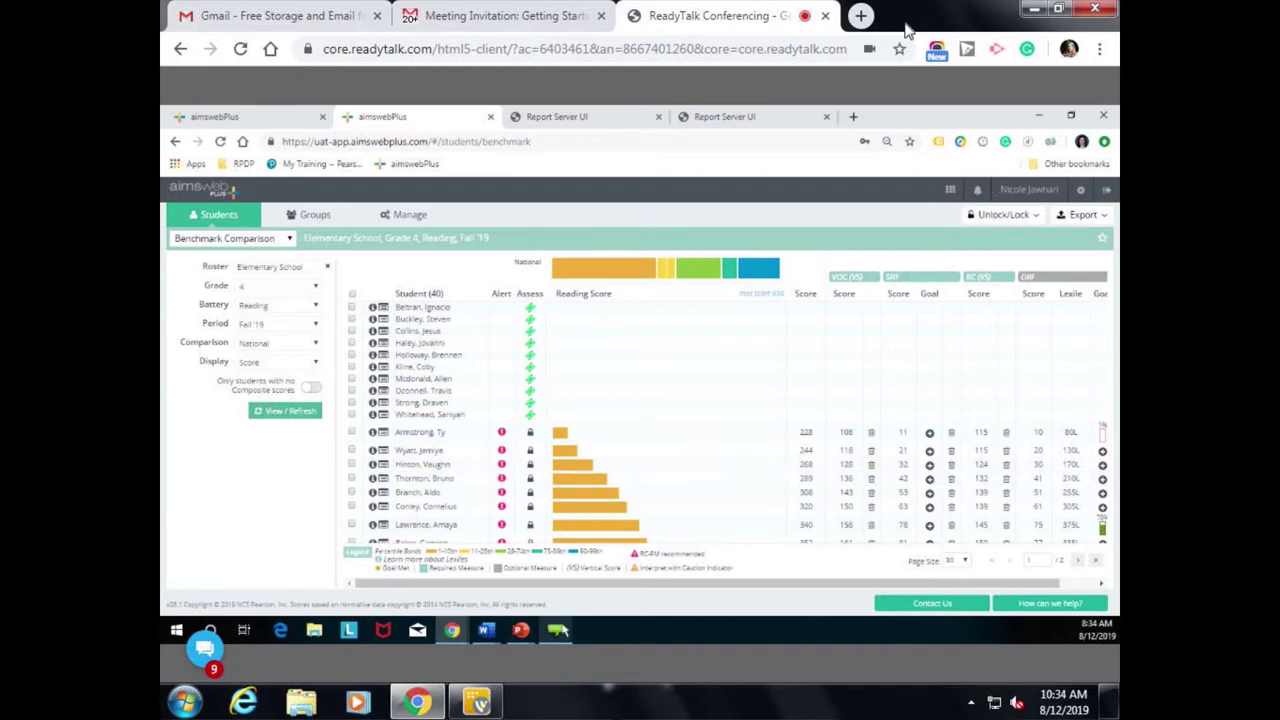
# - Bring up the TestNav window showing its customer selection page
pyautogui.moveTo(562, 631)
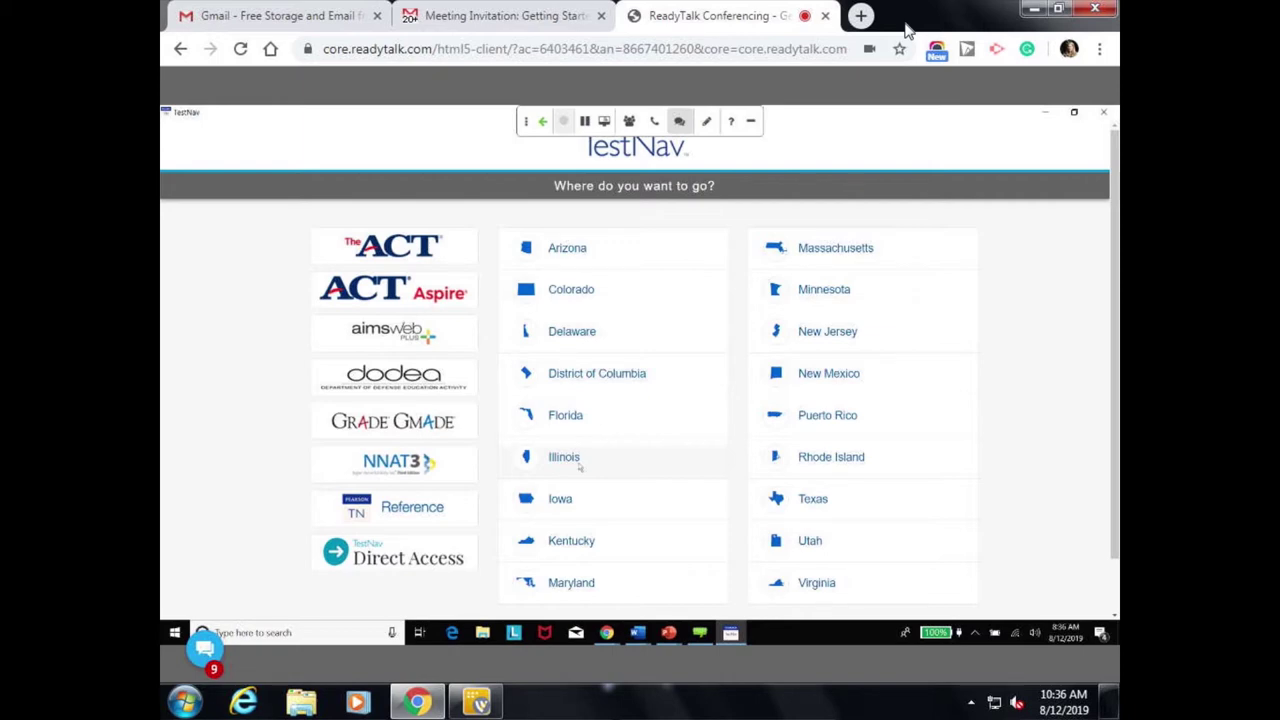
# - Pick Illinois, then use 'Choose a different customer' to switch TestNav to aimswebPlus
pyautogui.click(579, 467)
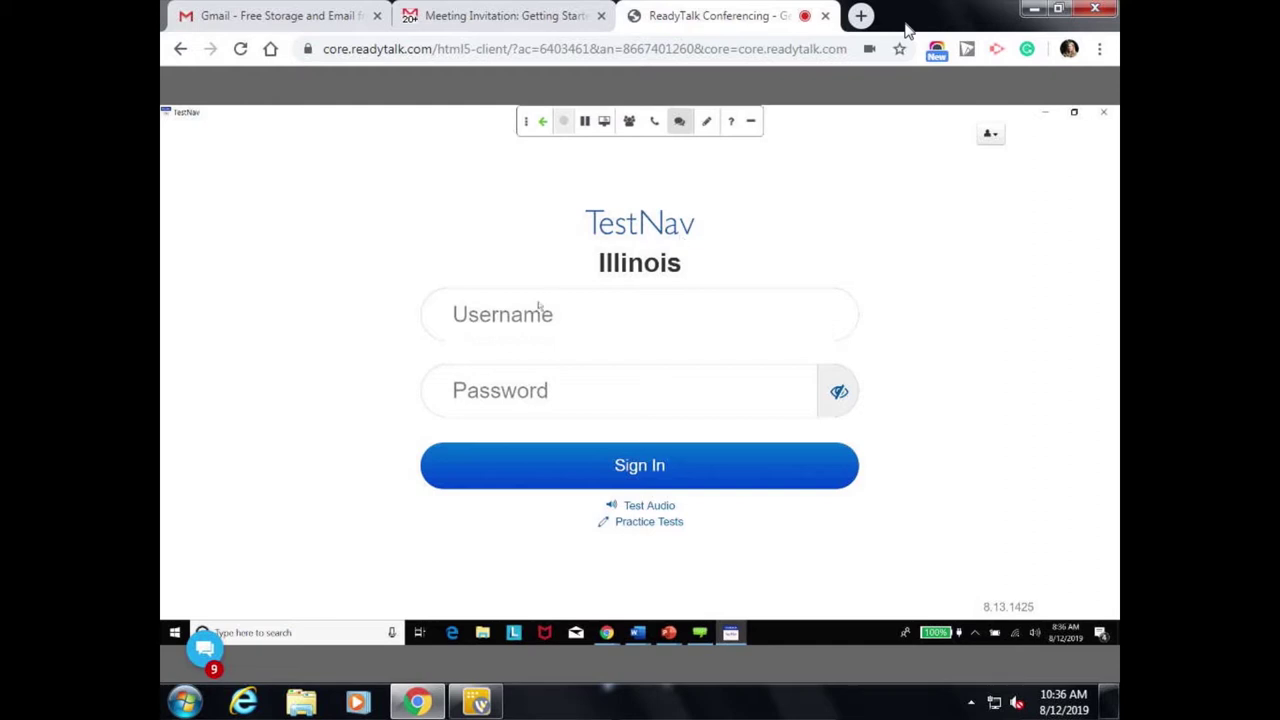
pyautogui.click(989, 140)
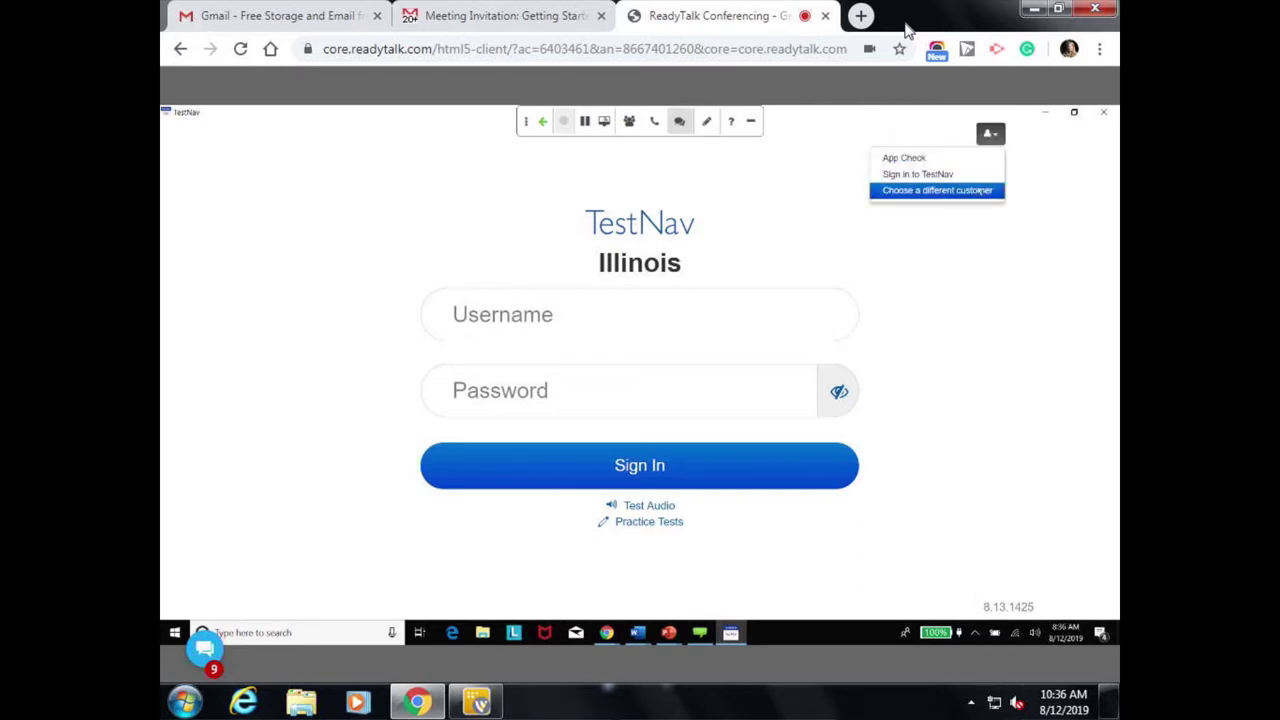
pyautogui.click(976, 190)
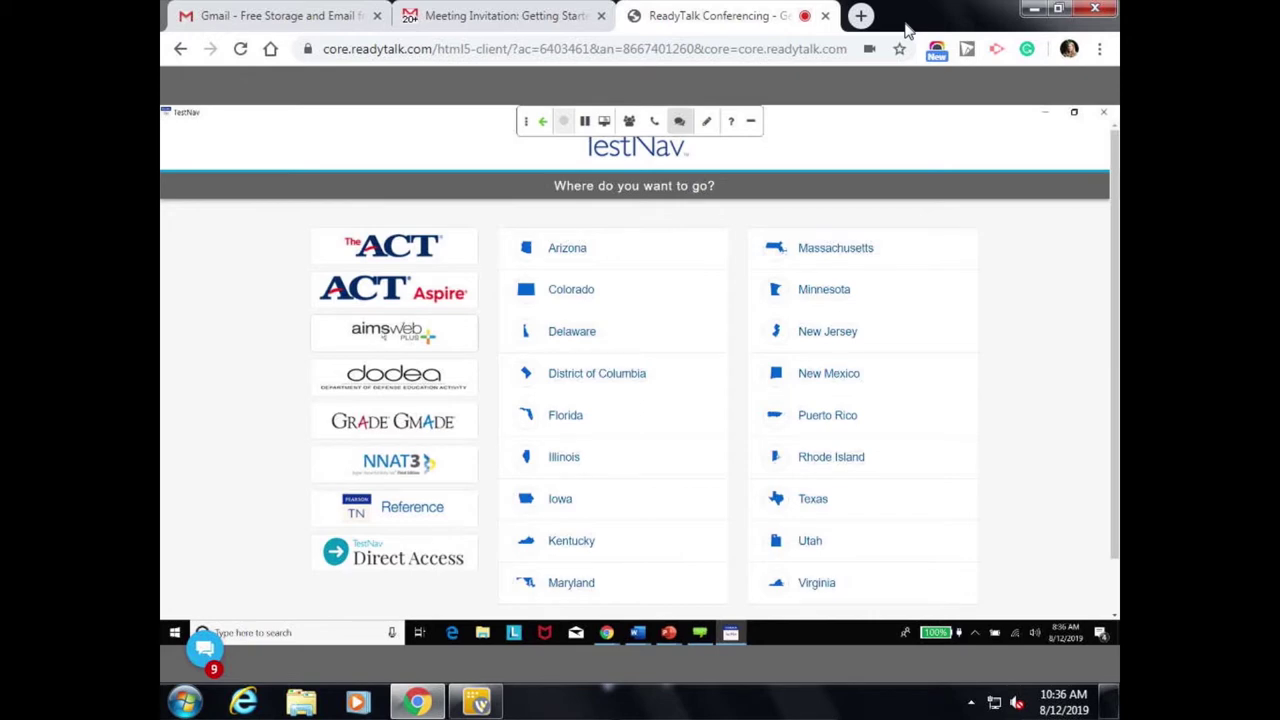
pyautogui.click(383, 334)
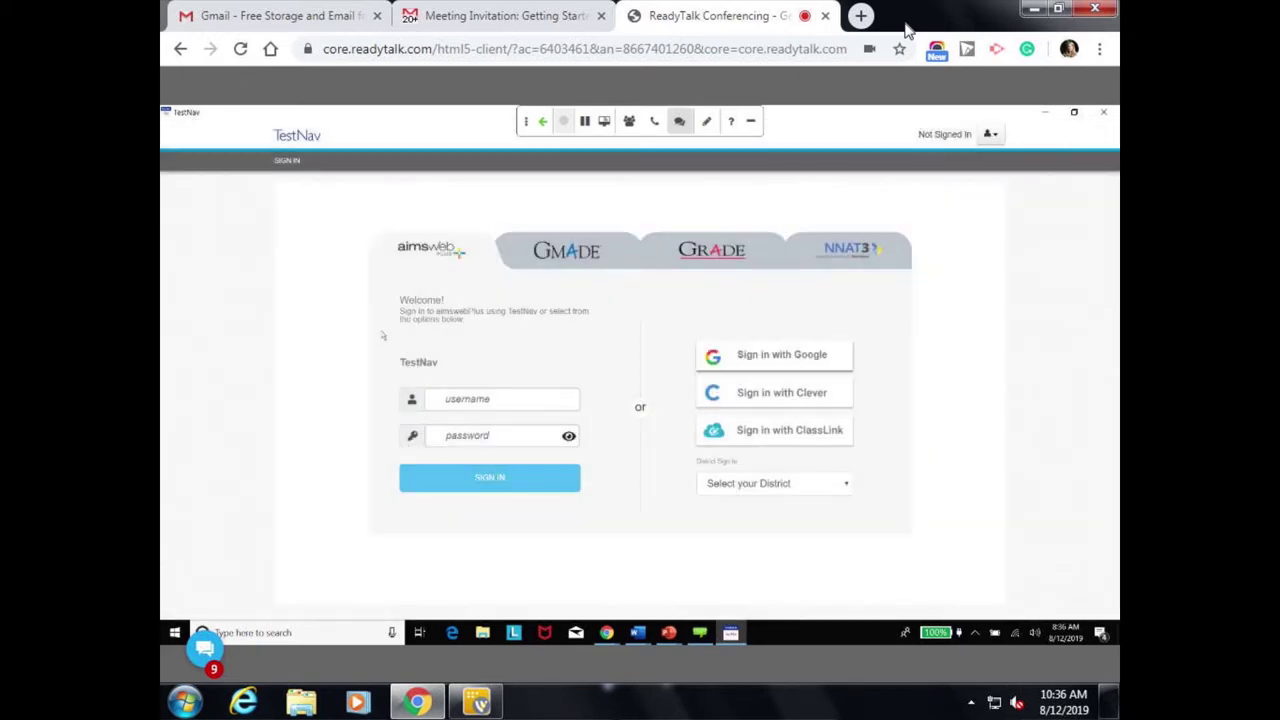
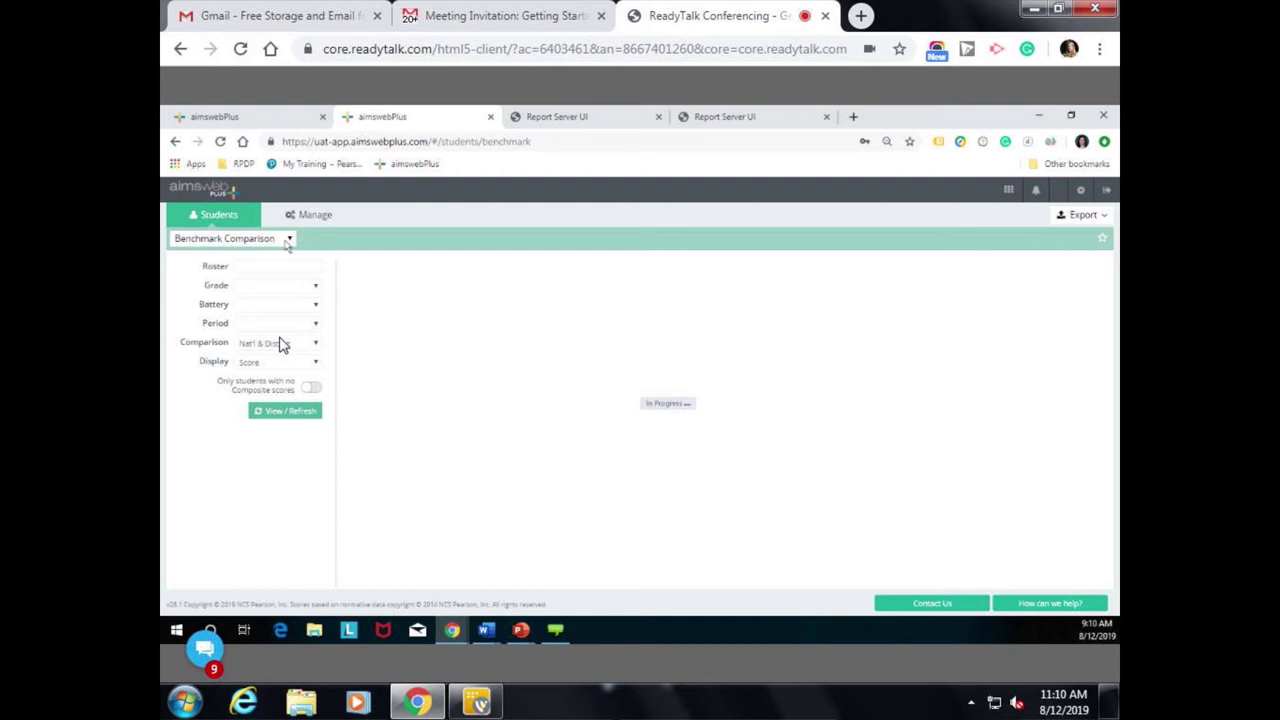
# - Select the Training Class1D roster from the roster list
pyautogui.click(279, 268)
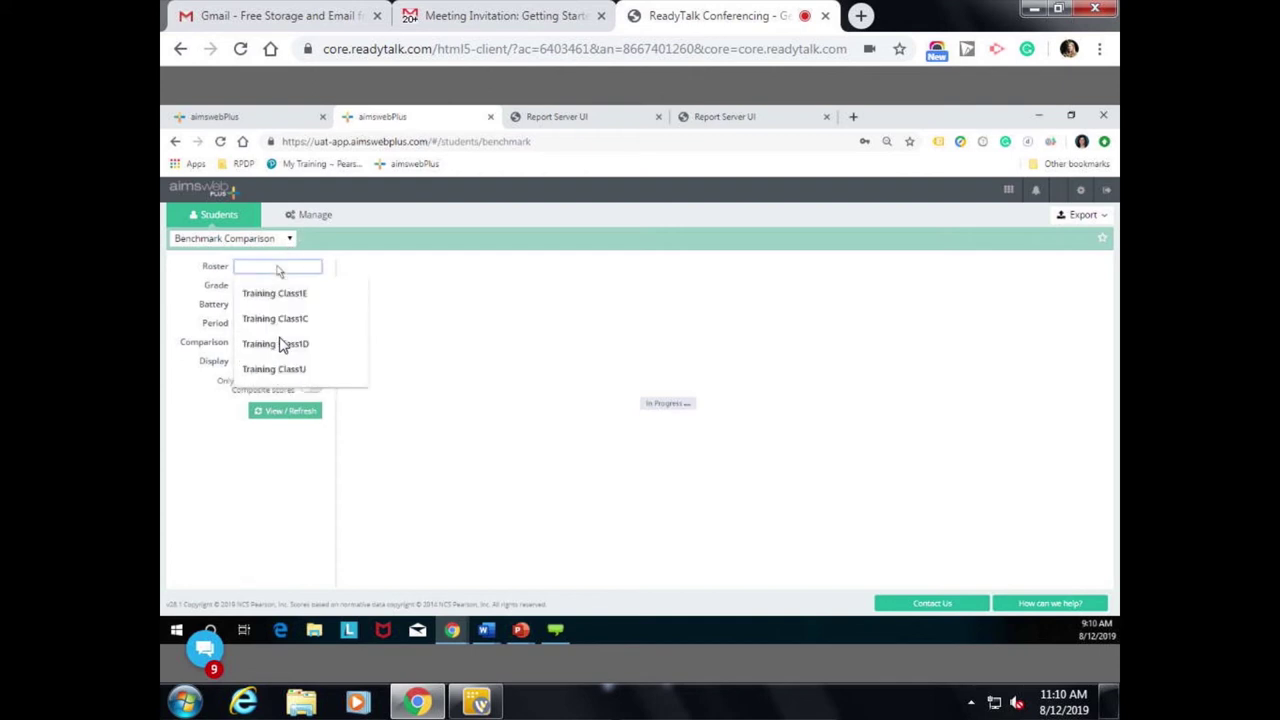
pyautogui.write('train')
pyautogui.press('BackSpace')
pyautogui.press('BackSpace')
pyautogui.press('BackSpace')
pyautogui.press('BackSpace')
pyautogui.press('BackSpace')
pyautogui.click(280, 343)
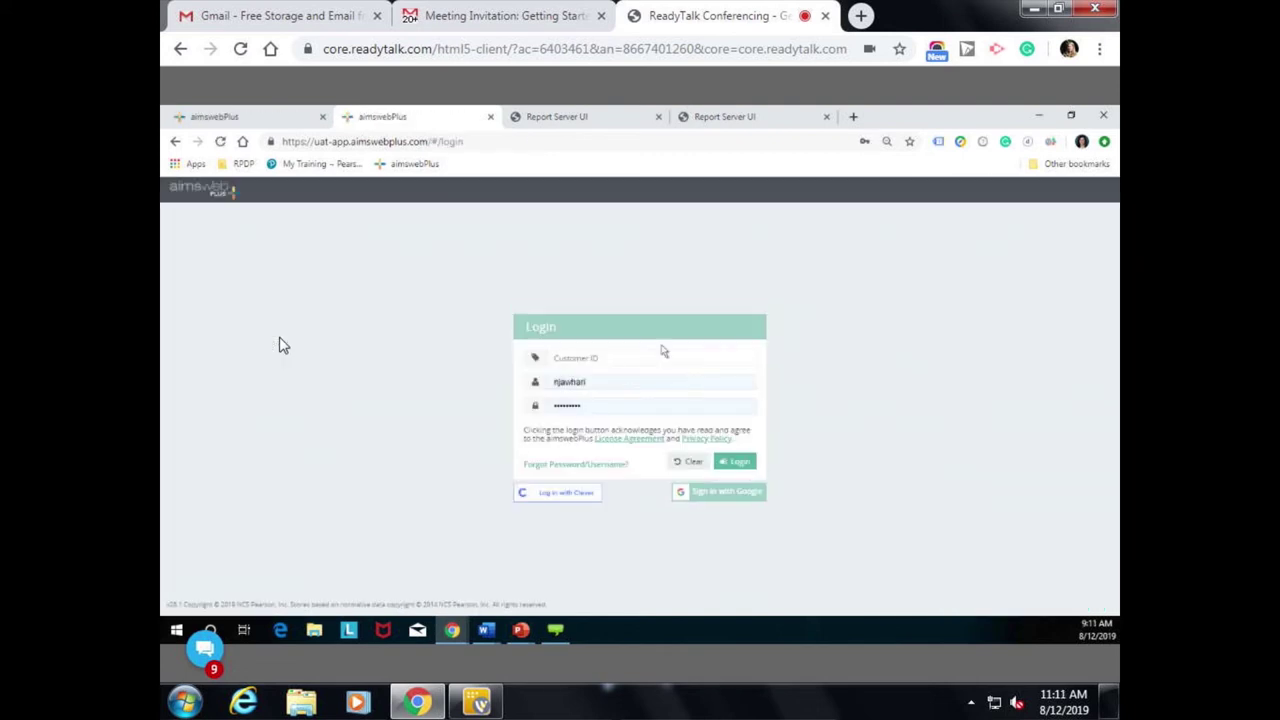
# - Enter the customer ID and log back in to aimswebPlus
pyautogui.click(664, 356)
pyautogui.write('19518')
pyautogui.click(739, 466)
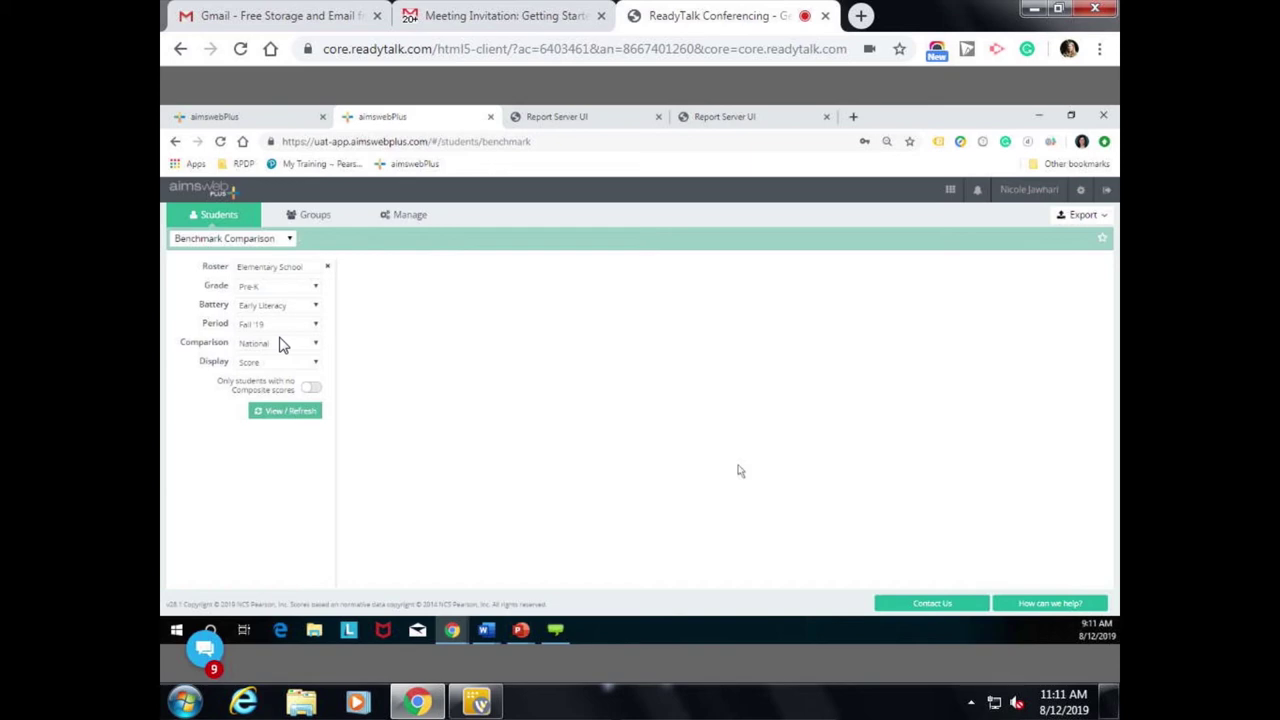
pyautogui.click(295, 289)
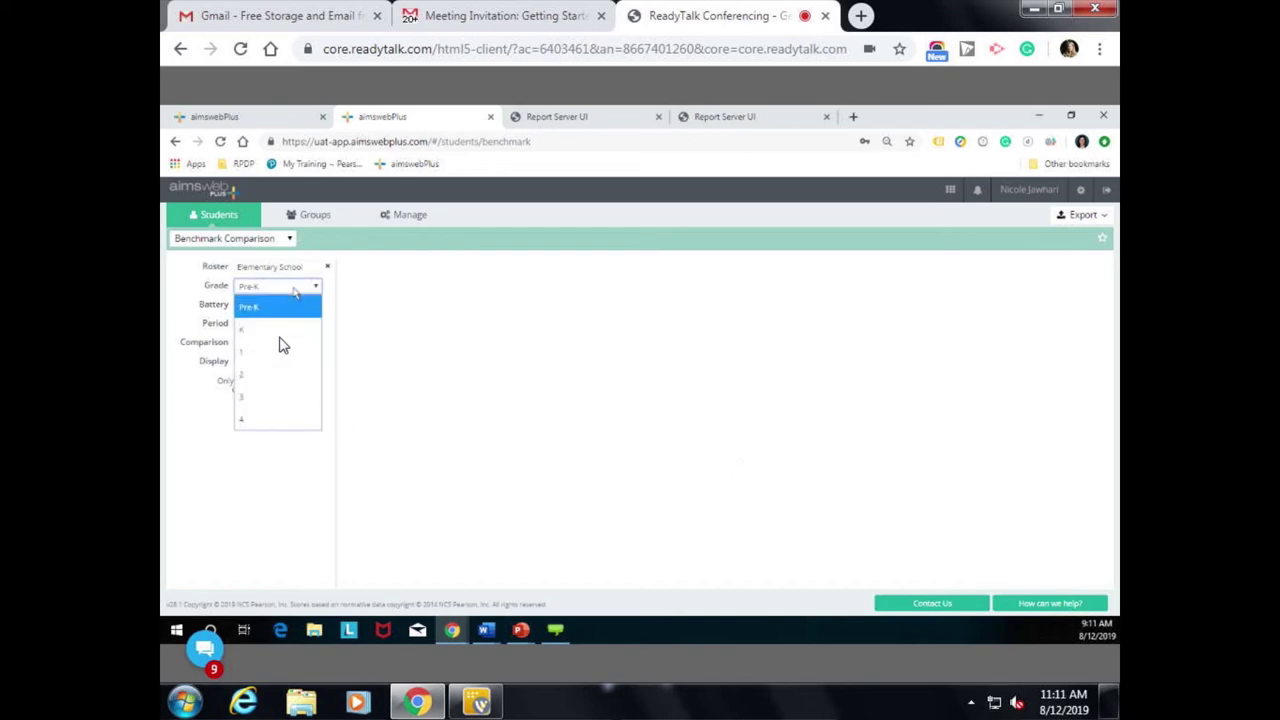
# - Choose Grade 1 and load its Early Literacy Fall '19 benchmark results
pyautogui.click(295, 352)
pyautogui.click(289, 411)
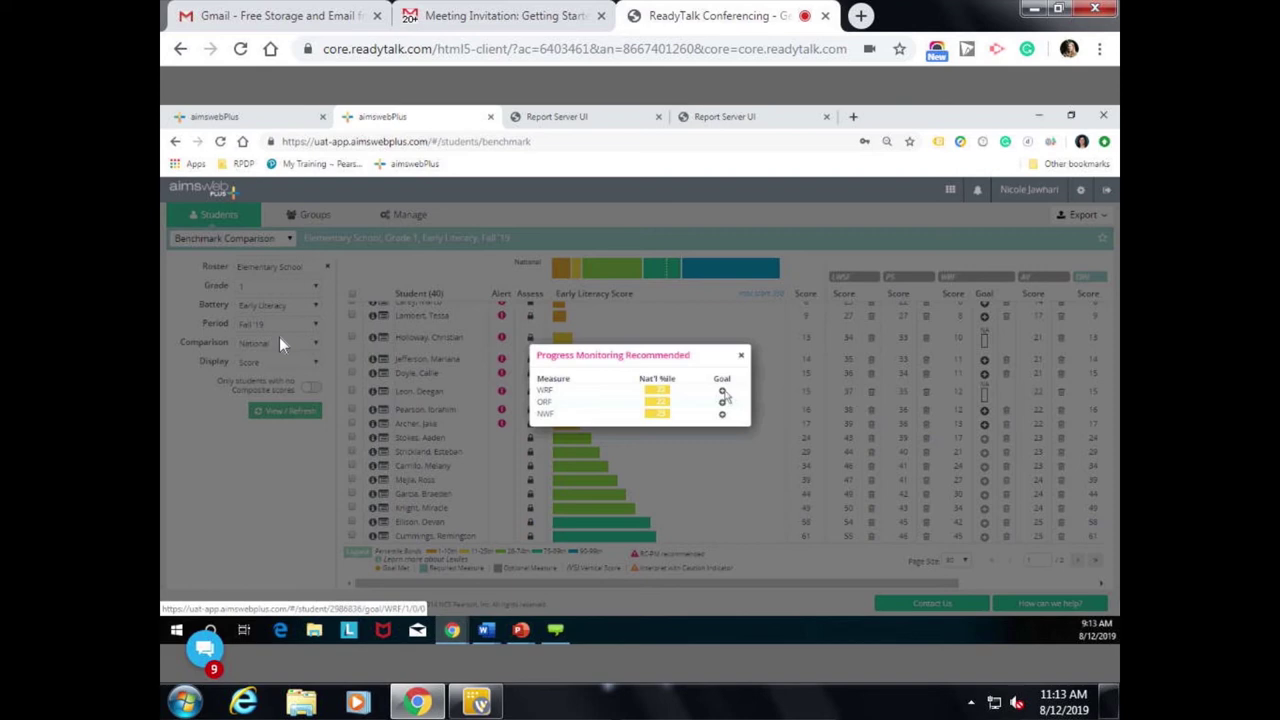
# - Start a new WRF goal from the student's Progress Monitoring Recommended popup
pyautogui.click(723, 395)
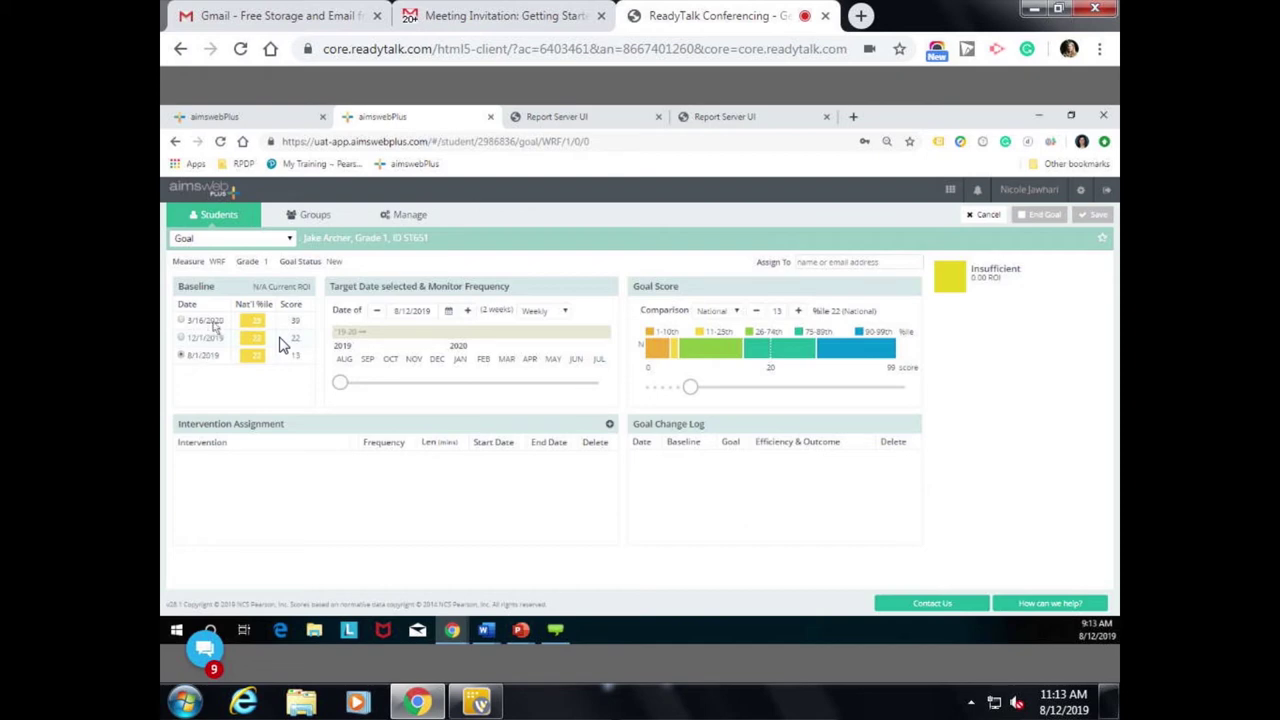
# - Use the 8/1/2019 score of 13 as baseline and drag the target date to 12/15/2019
pyautogui.click(182, 355)
pyautogui.moveTo(343, 388); pyautogui.dragTo(436, 379)
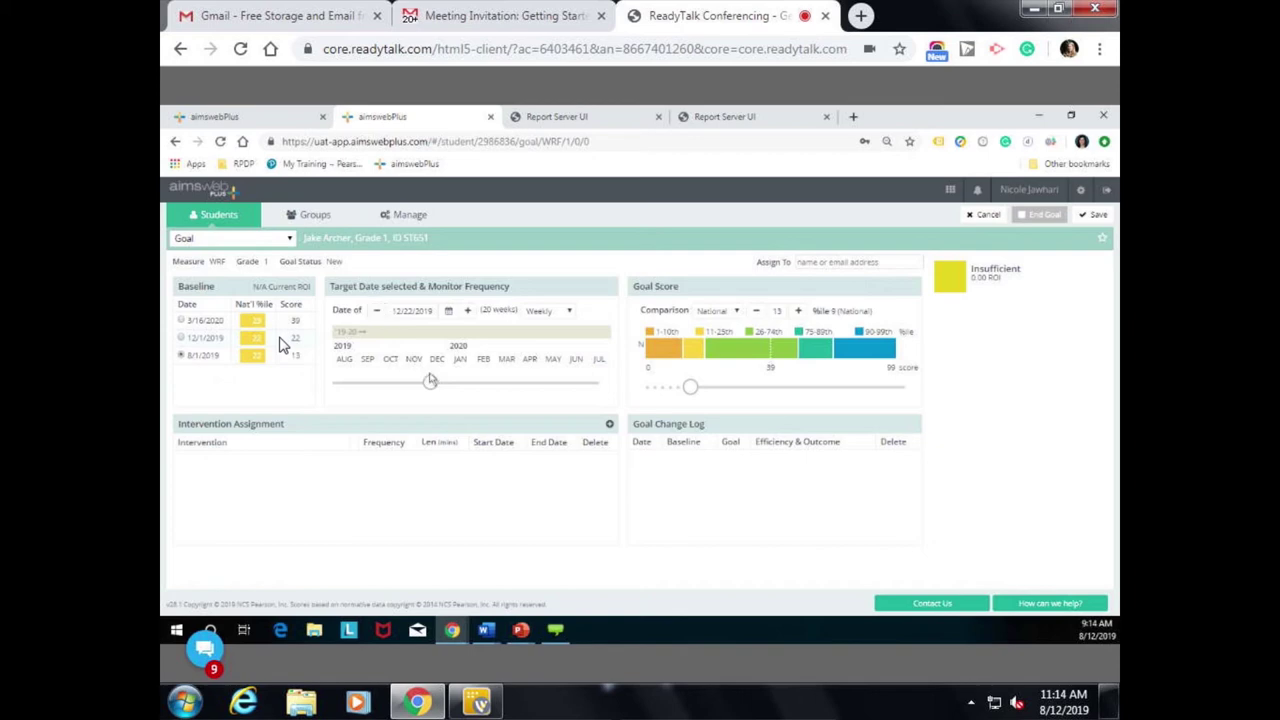
# - Change the goal's target date to 12/22/2019, 20 weeks out, using the calendar picker
pyautogui.click(447, 312)
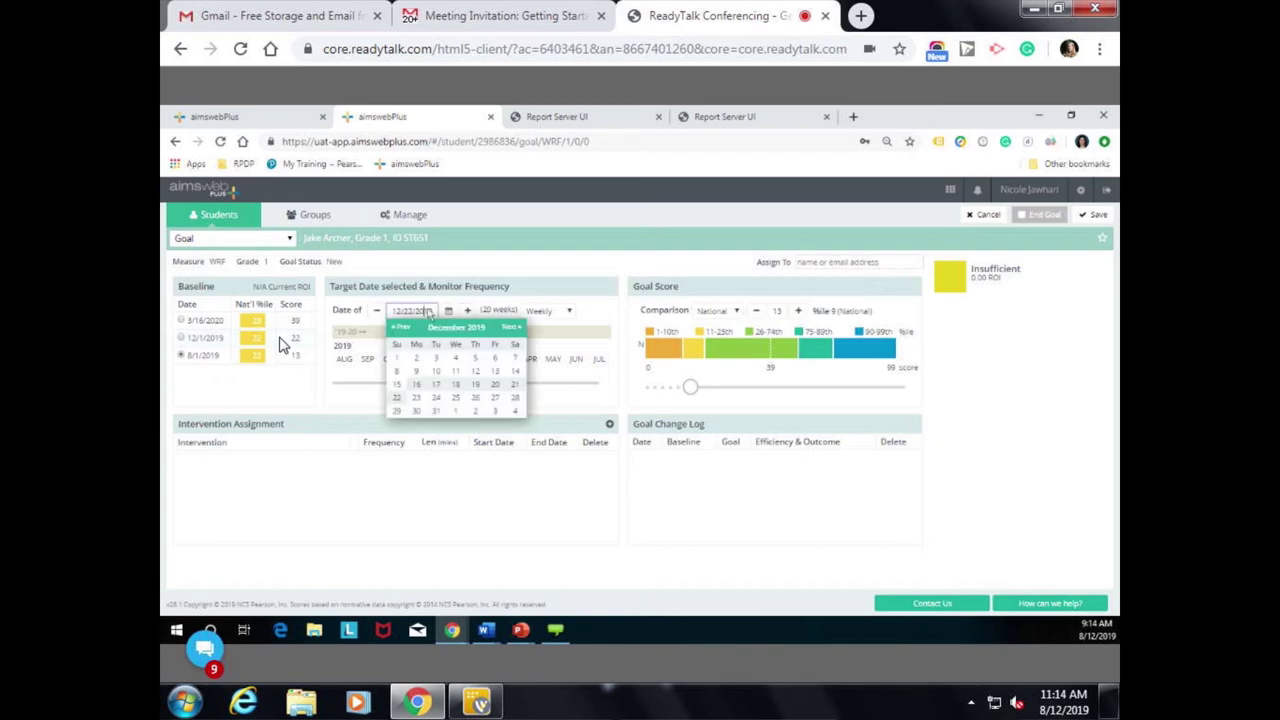
pyautogui.click(447, 312)
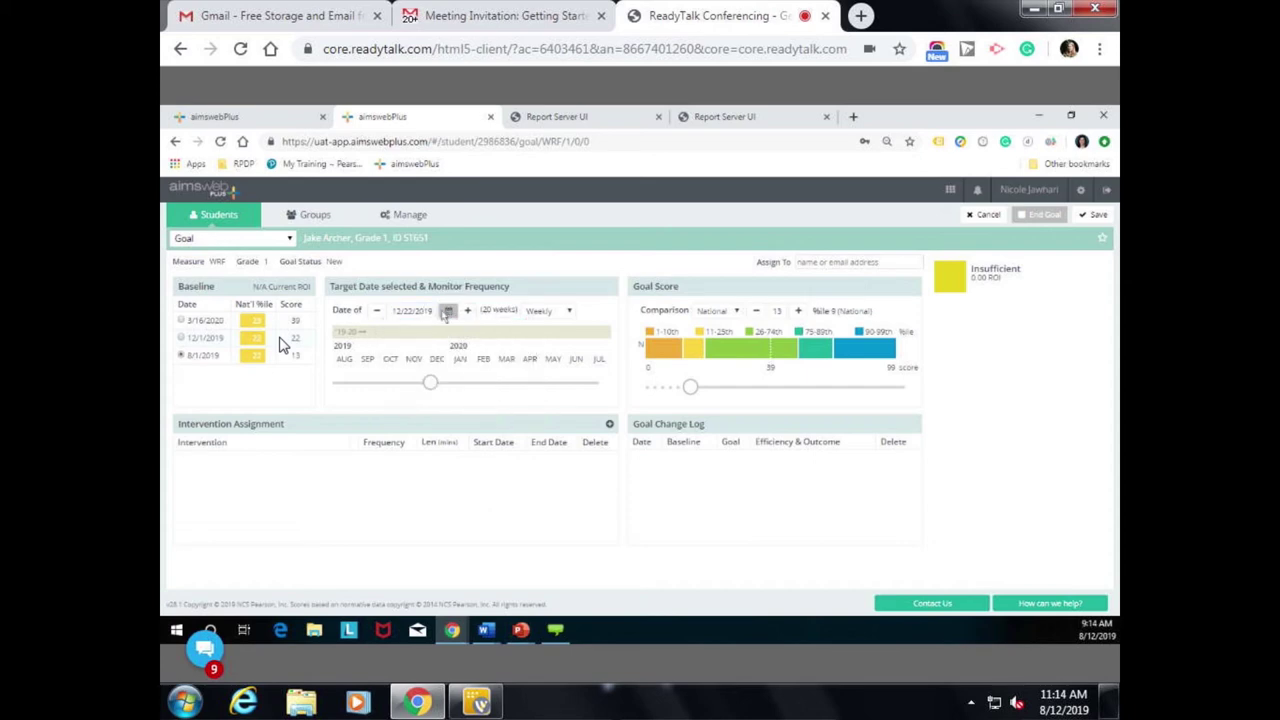
pyautogui.click(447, 312)
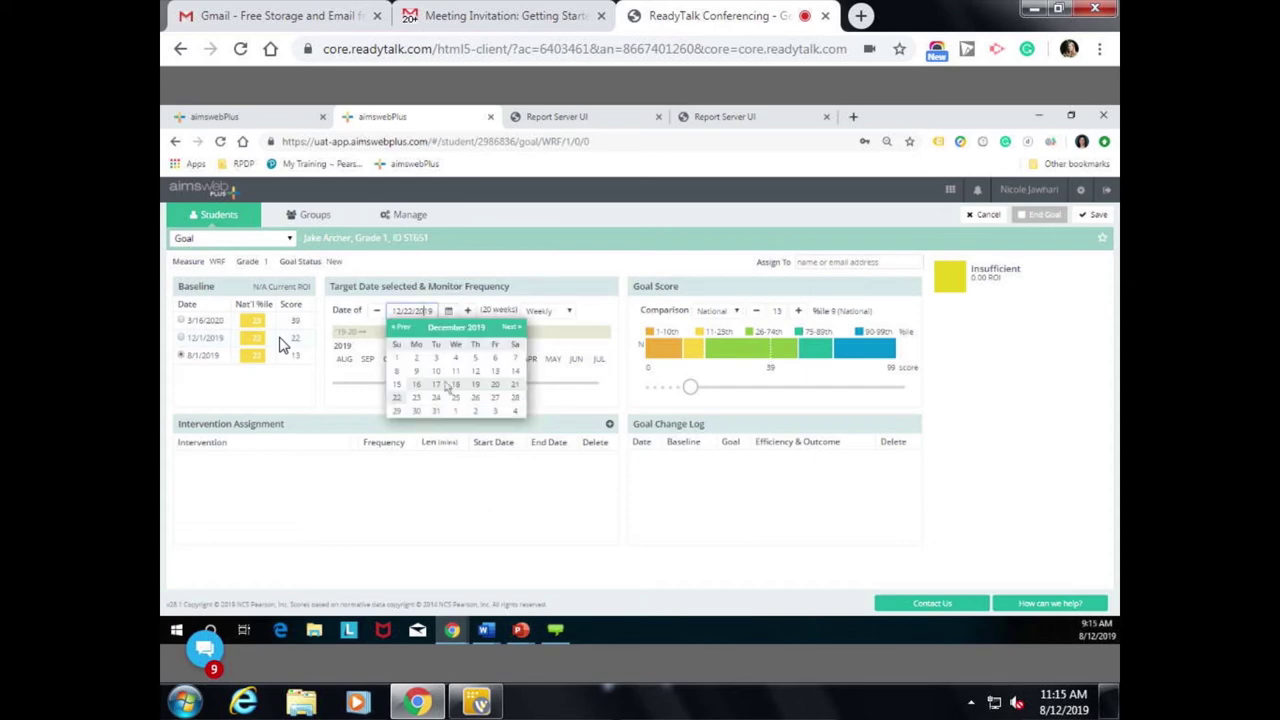
pyautogui.click(447, 388)
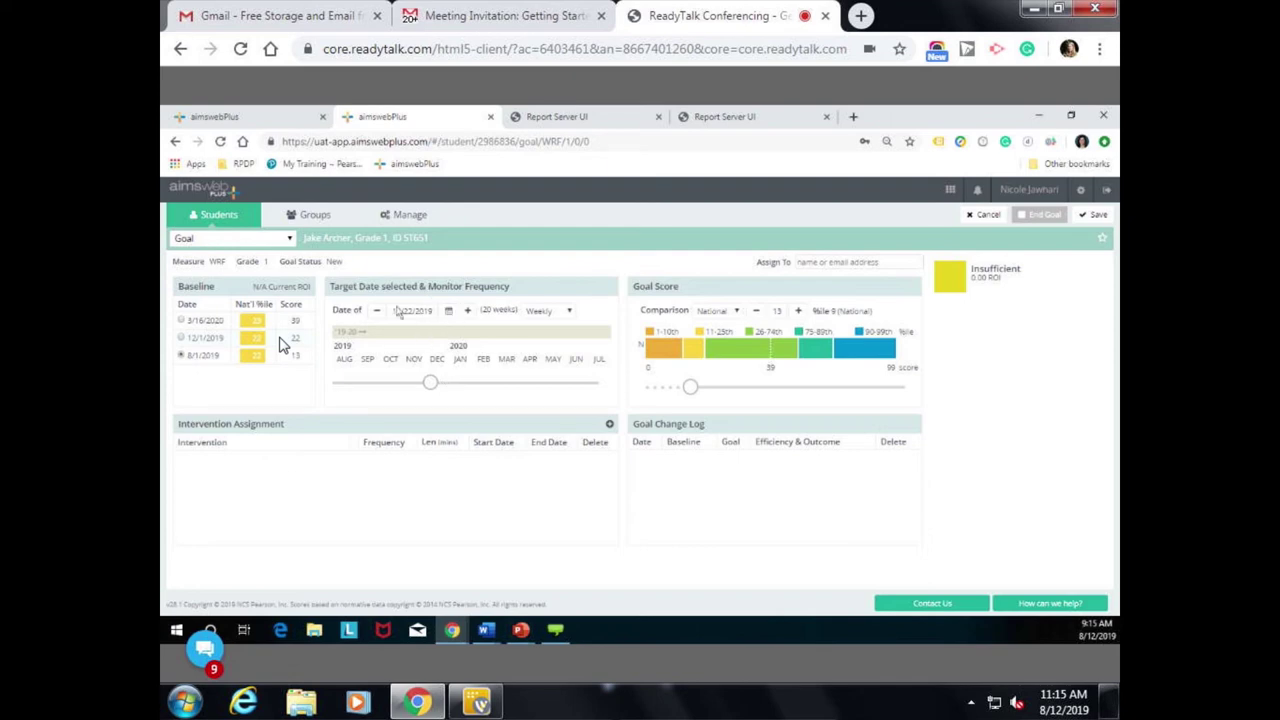
pyautogui.click(447, 312)
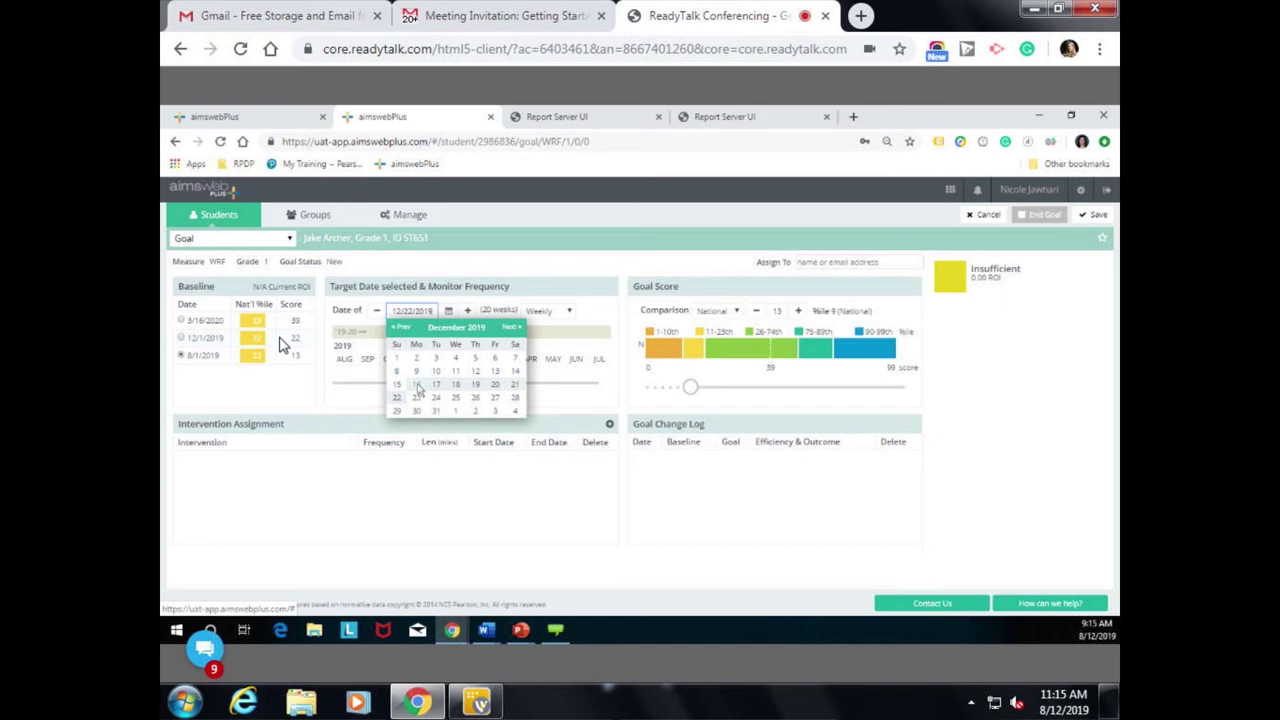
pyautogui.click(418, 389)
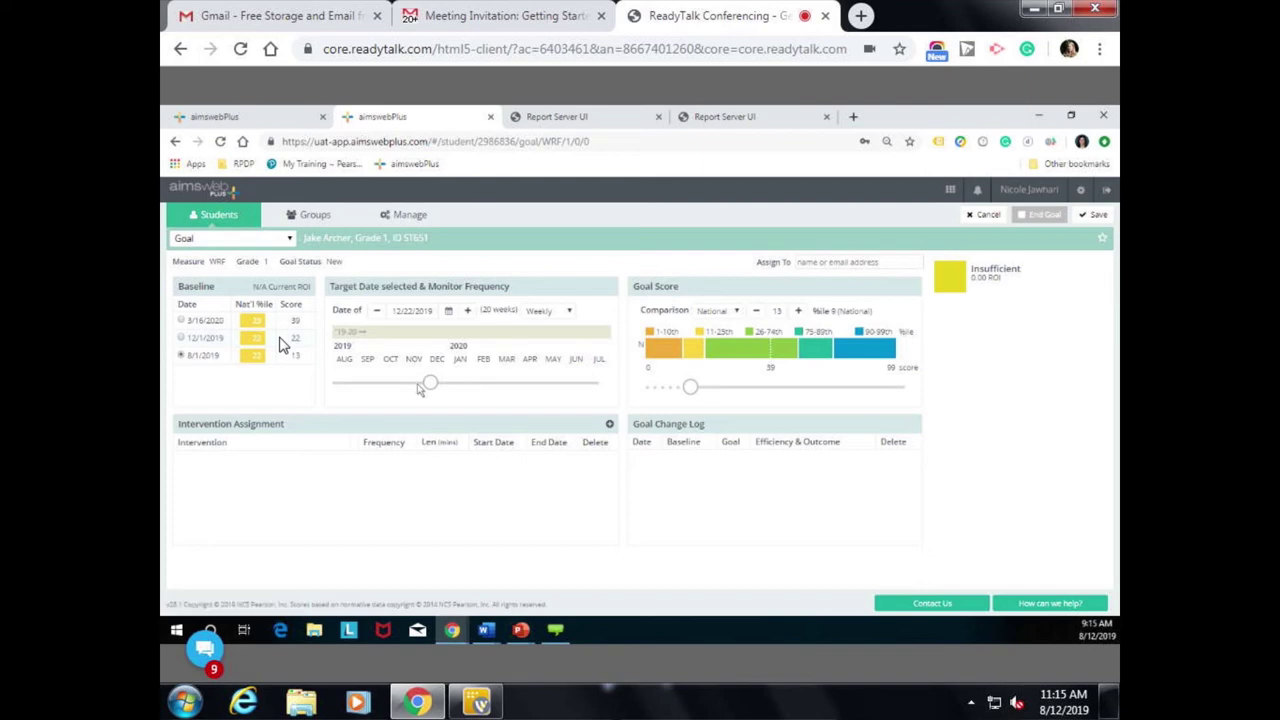
pyautogui.click(556, 318)
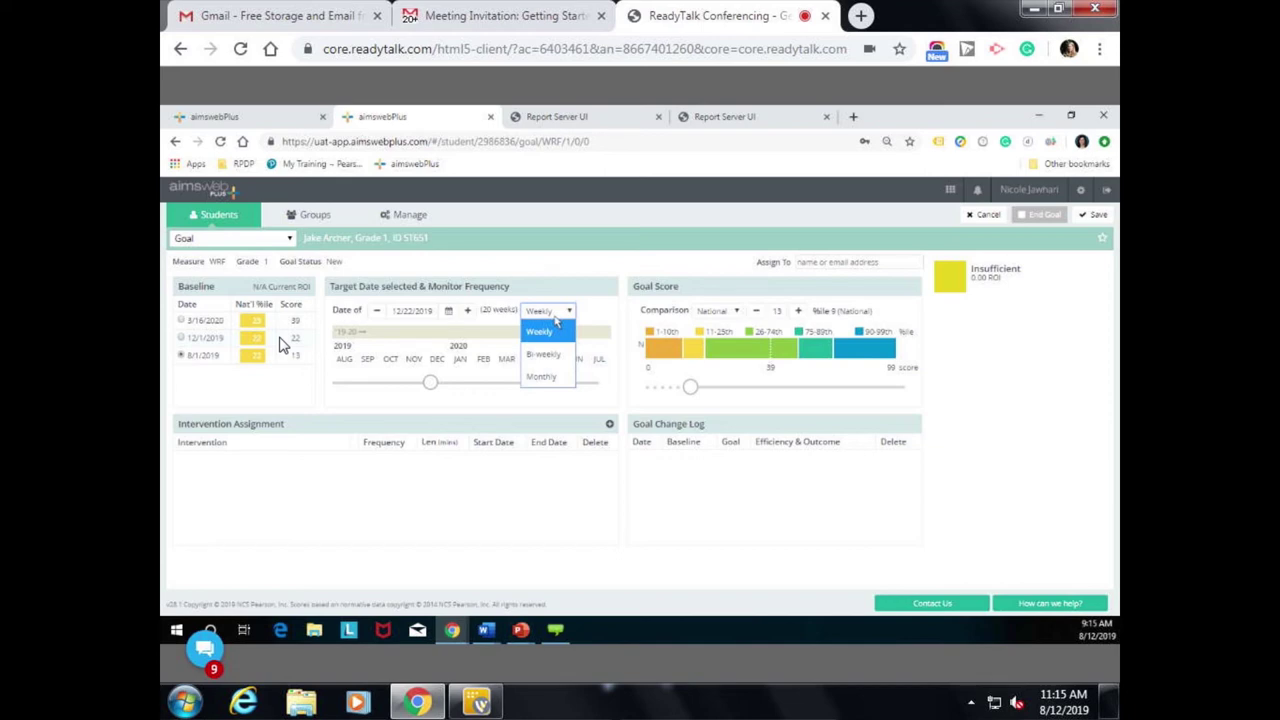
pyautogui.click(565, 377)
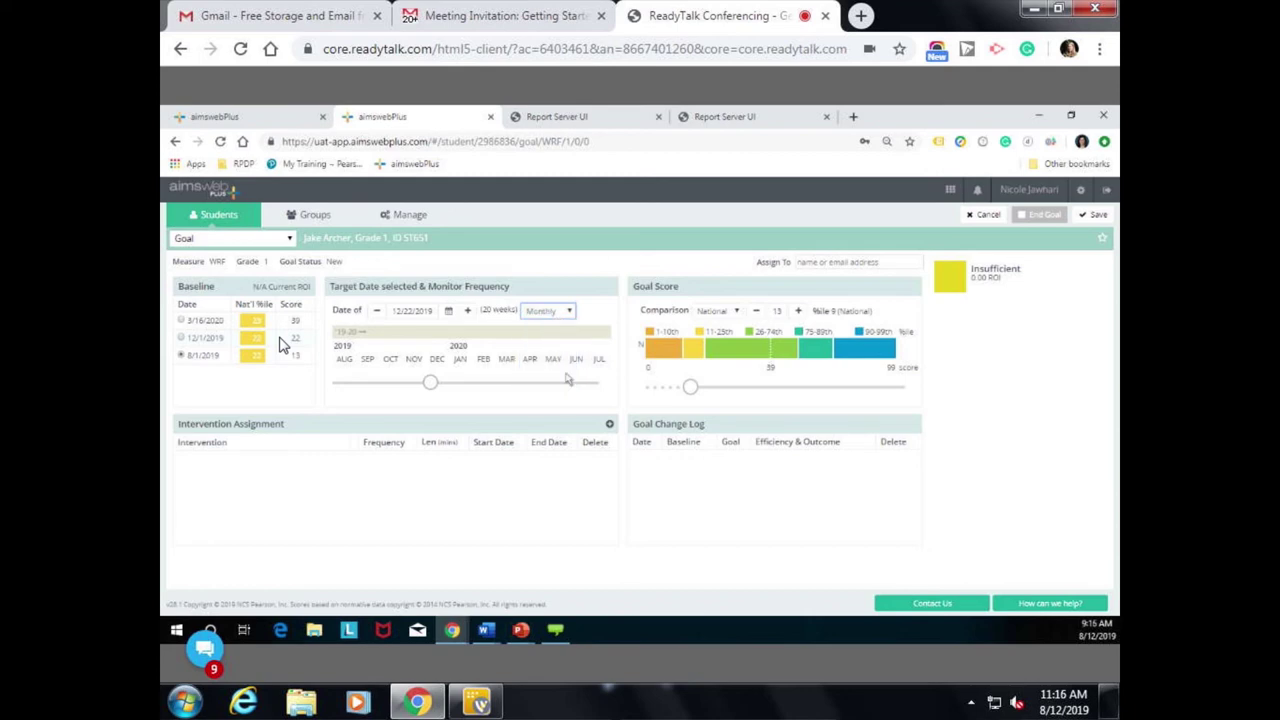
pyautogui.click(551, 313)
pyautogui.click(555, 333)
# - Adjust the goal score, settling on 40: 51st percentile, Ambitious at 1.35 ROI
pyautogui.rightClick(693, 390)
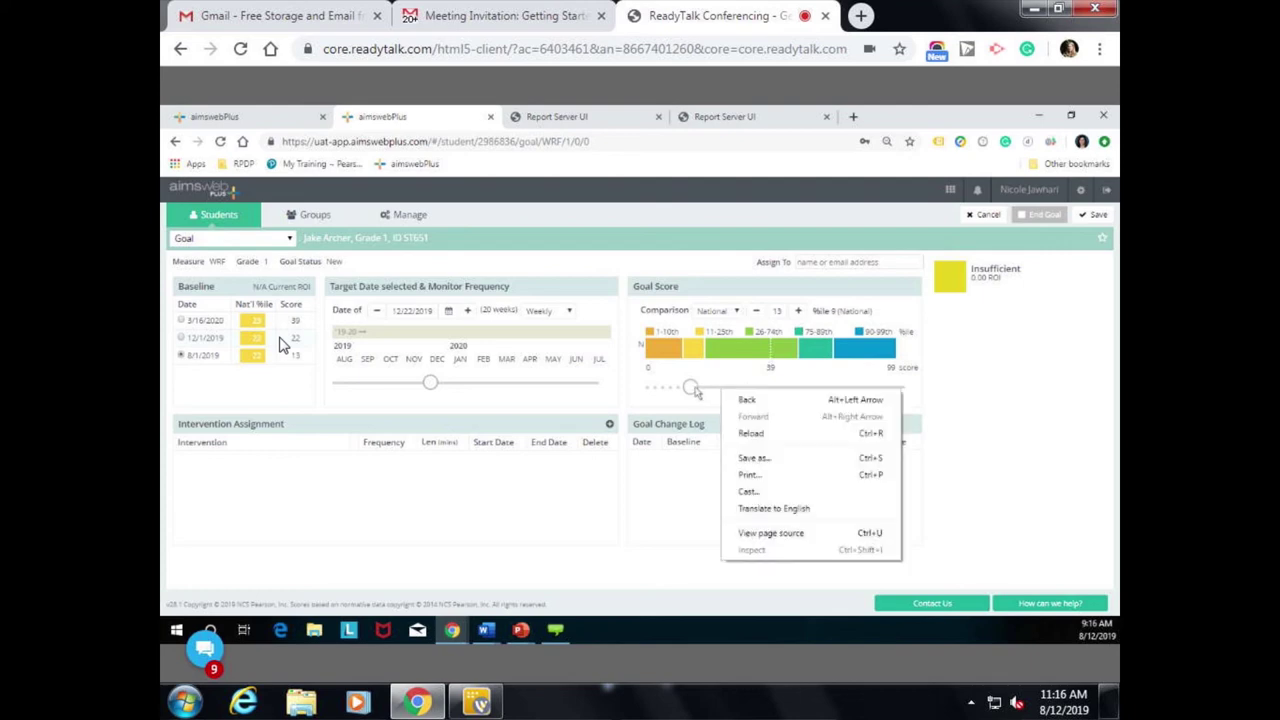
pyautogui.press('Escape')
pyautogui.moveTo(693, 390); pyautogui.dragTo(750, 388)
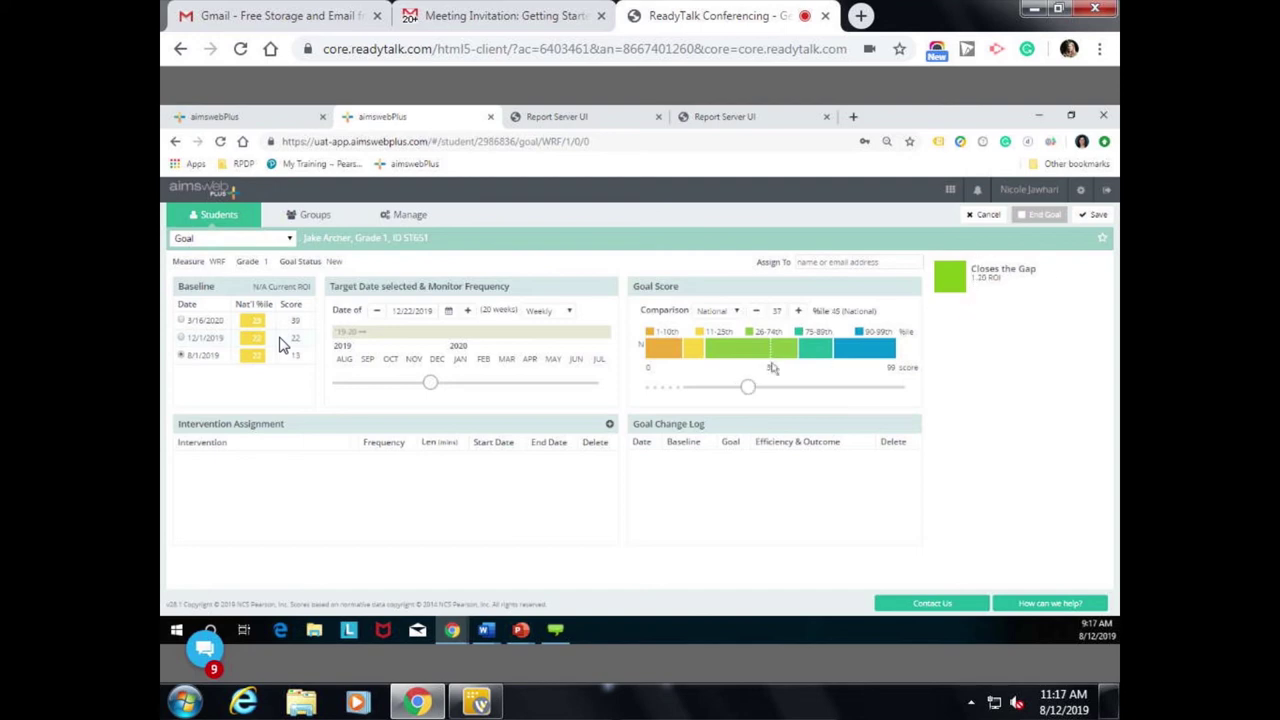
pyautogui.moveTo(752, 390)
pyautogui.mouseDown()
pyautogui.moveTo(689, 406)
pyautogui.moveTo(761, 402)
pyautogui.mouseUp()
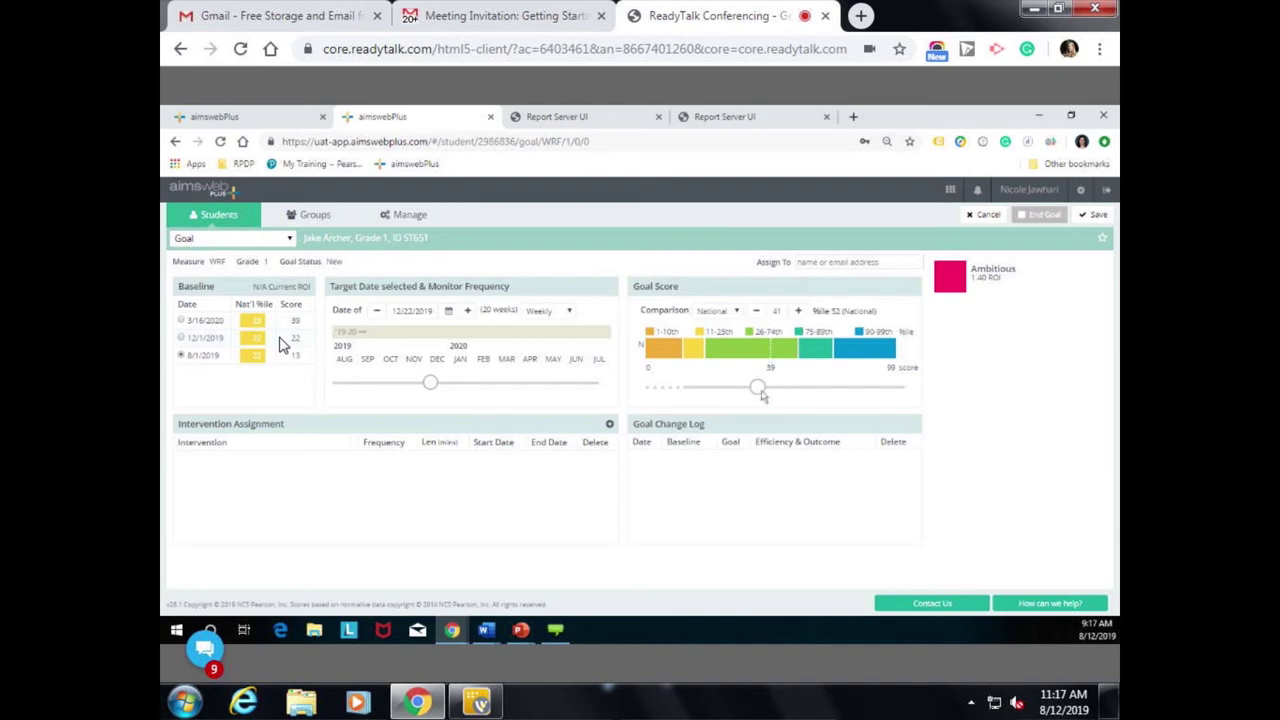
pyautogui.click(760, 311)
pyautogui.click(760, 311)
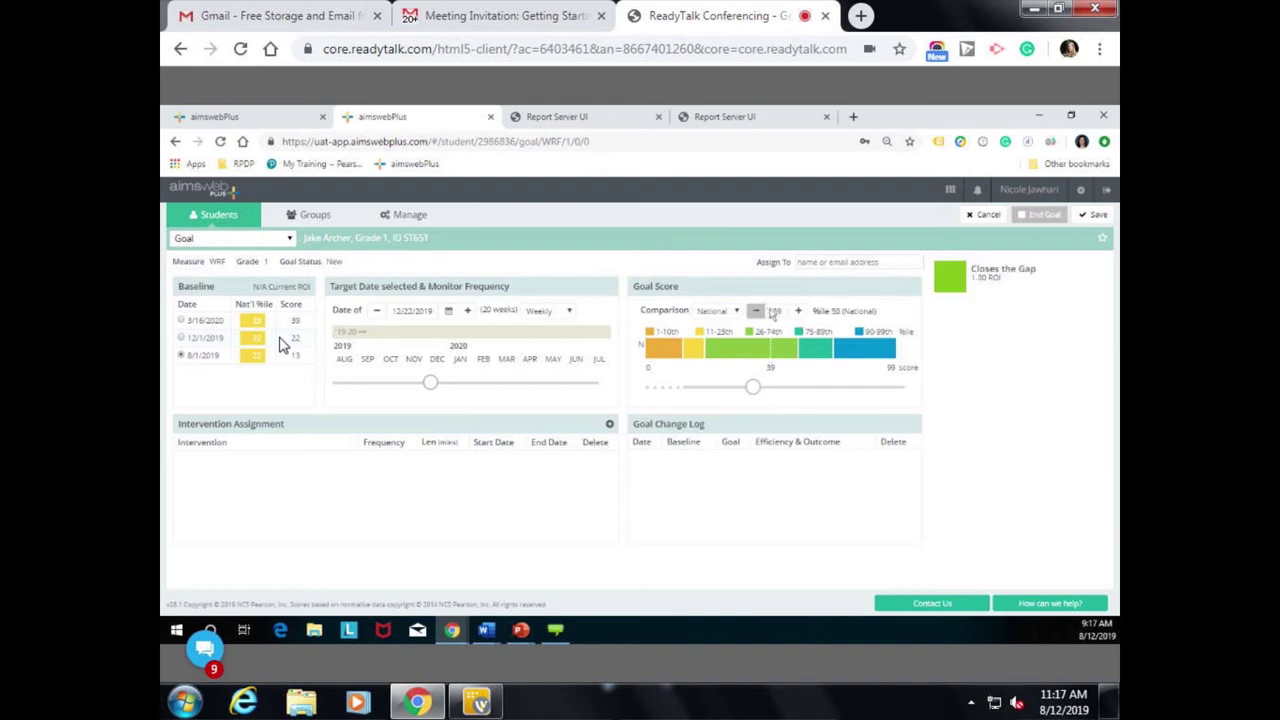
pyautogui.click(799, 312)
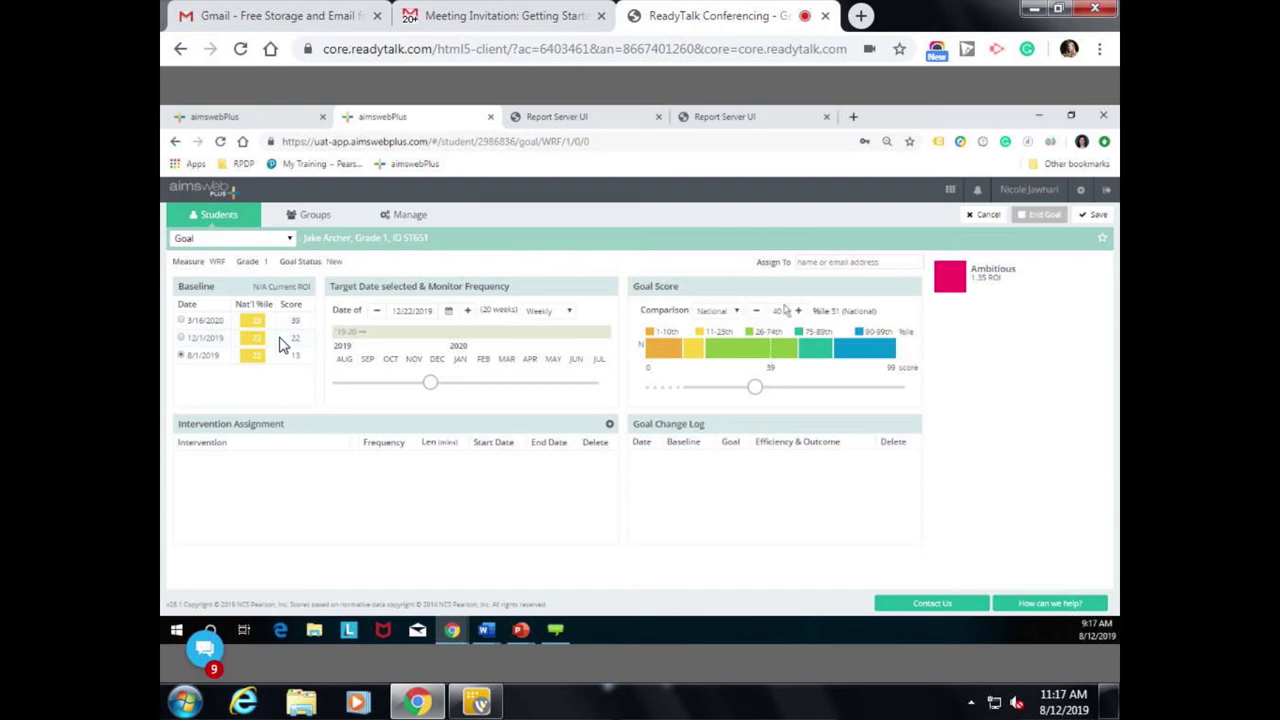
pyautogui.moveTo(813, 312); pyautogui.dragTo(880, 316)
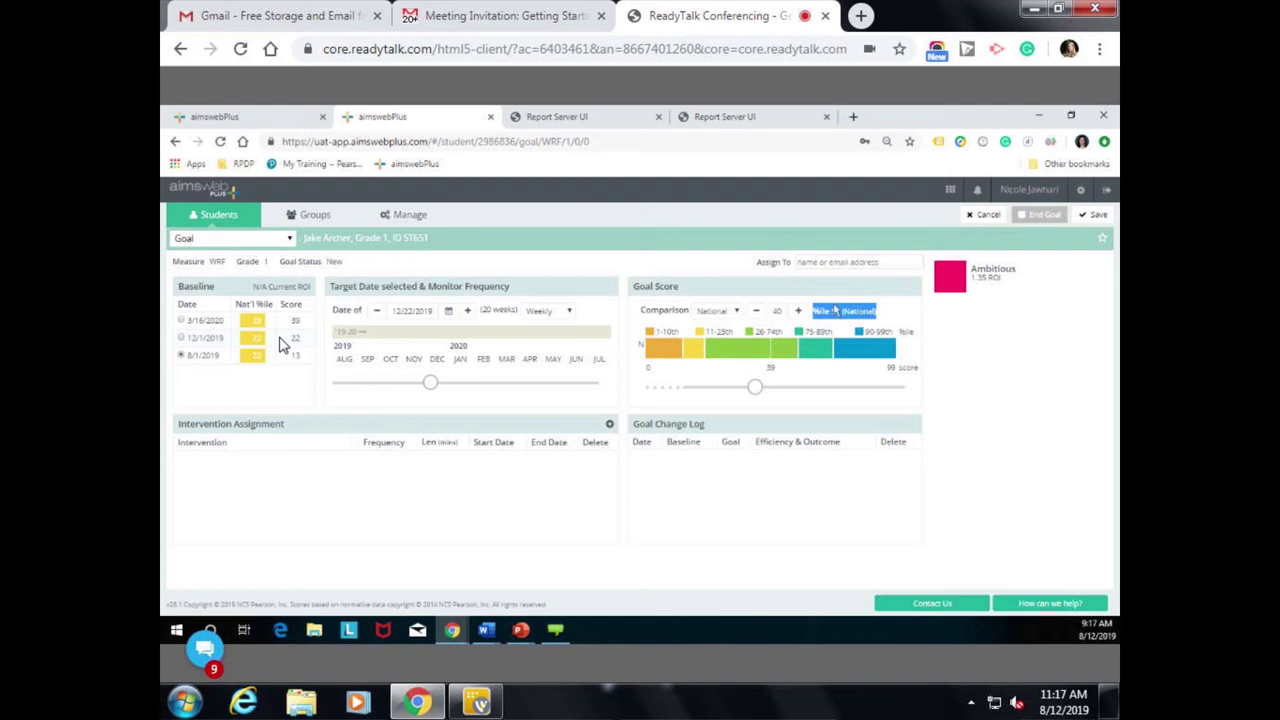
pyautogui.click(777, 312)
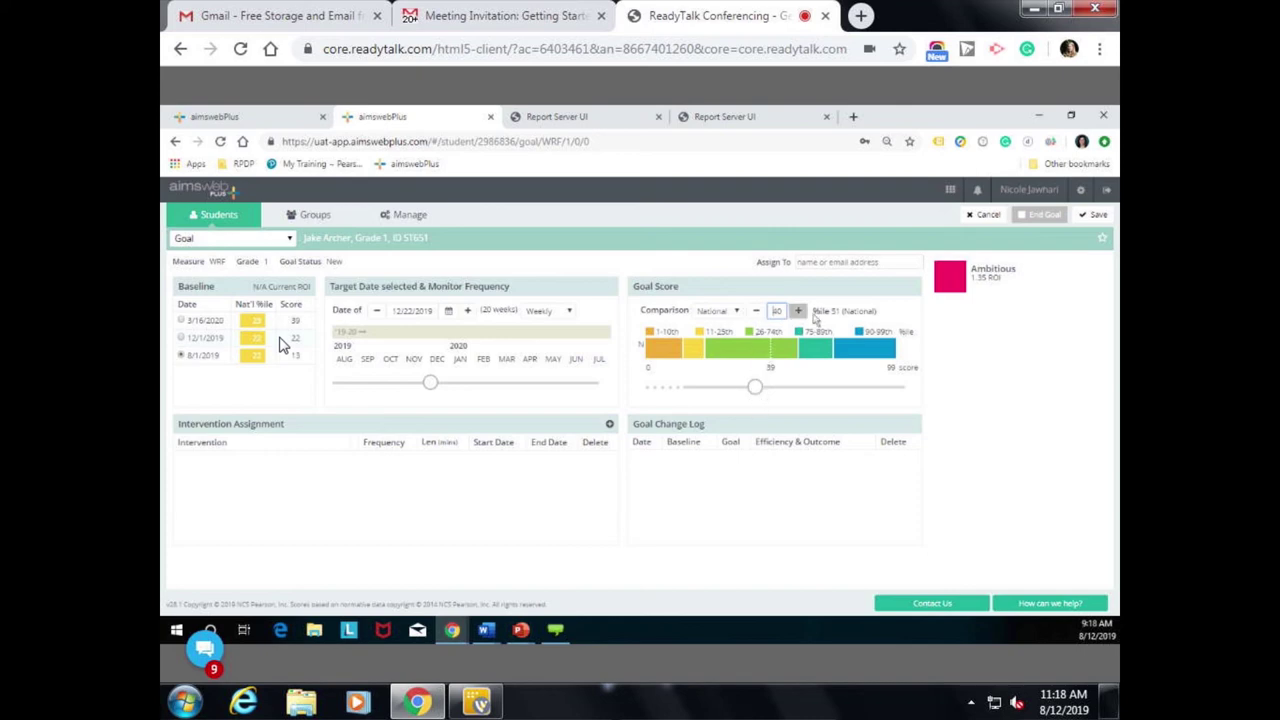
pyautogui.moveTo(826, 314); pyautogui.dragTo(844, 312)
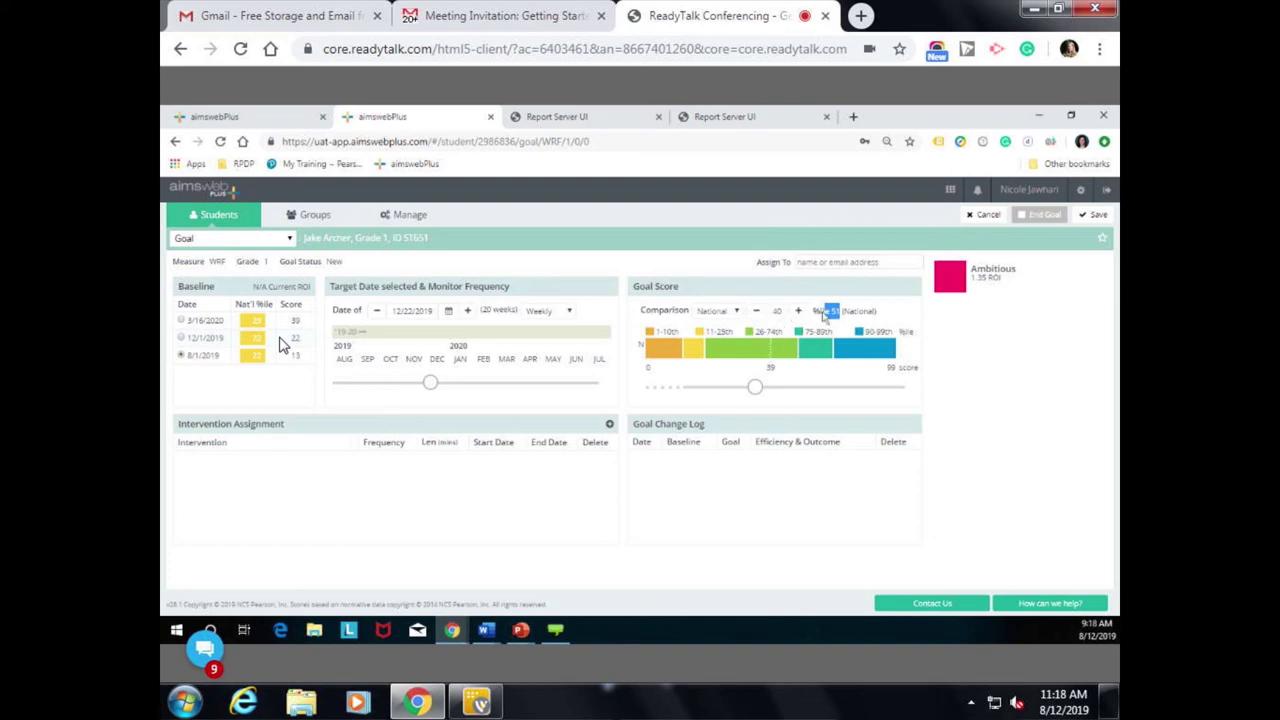
pyautogui.click(826, 315)
# - Try goal scores from 28 to 41, ending at 39: 50th percentile, Closes the Gap
pyautogui.click(757, 312)
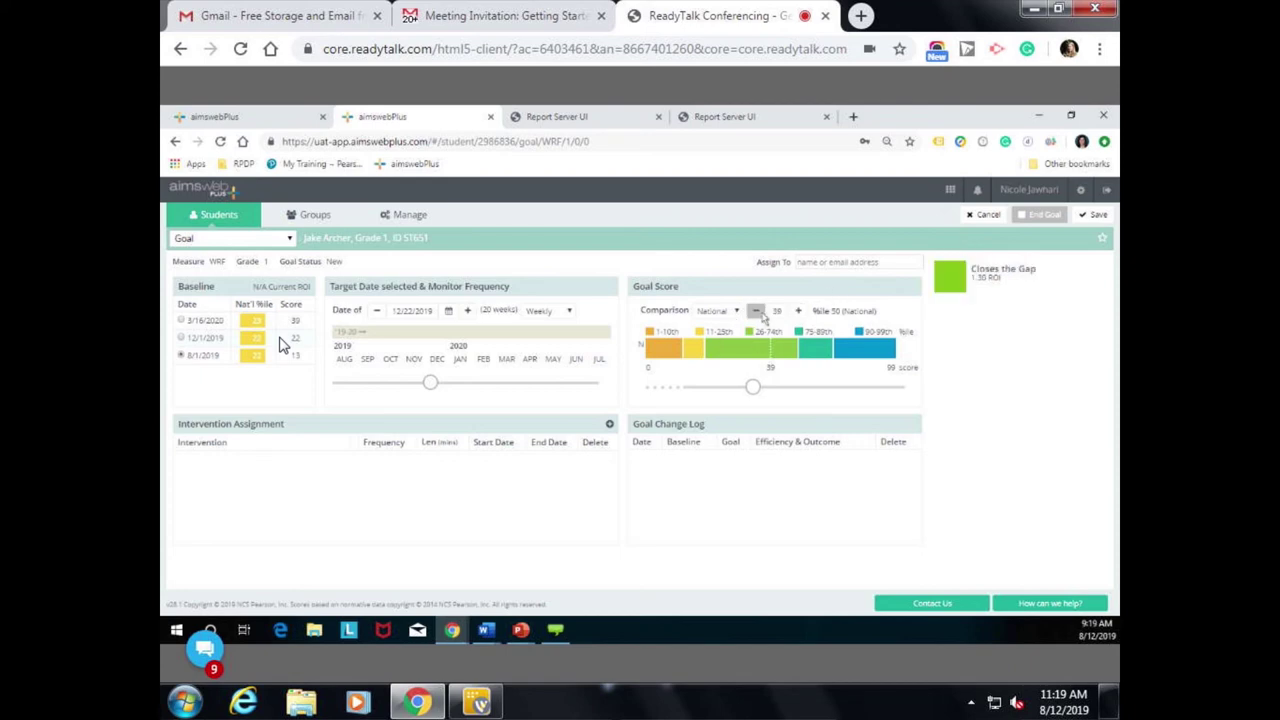
pyautogui.click(798, 311)
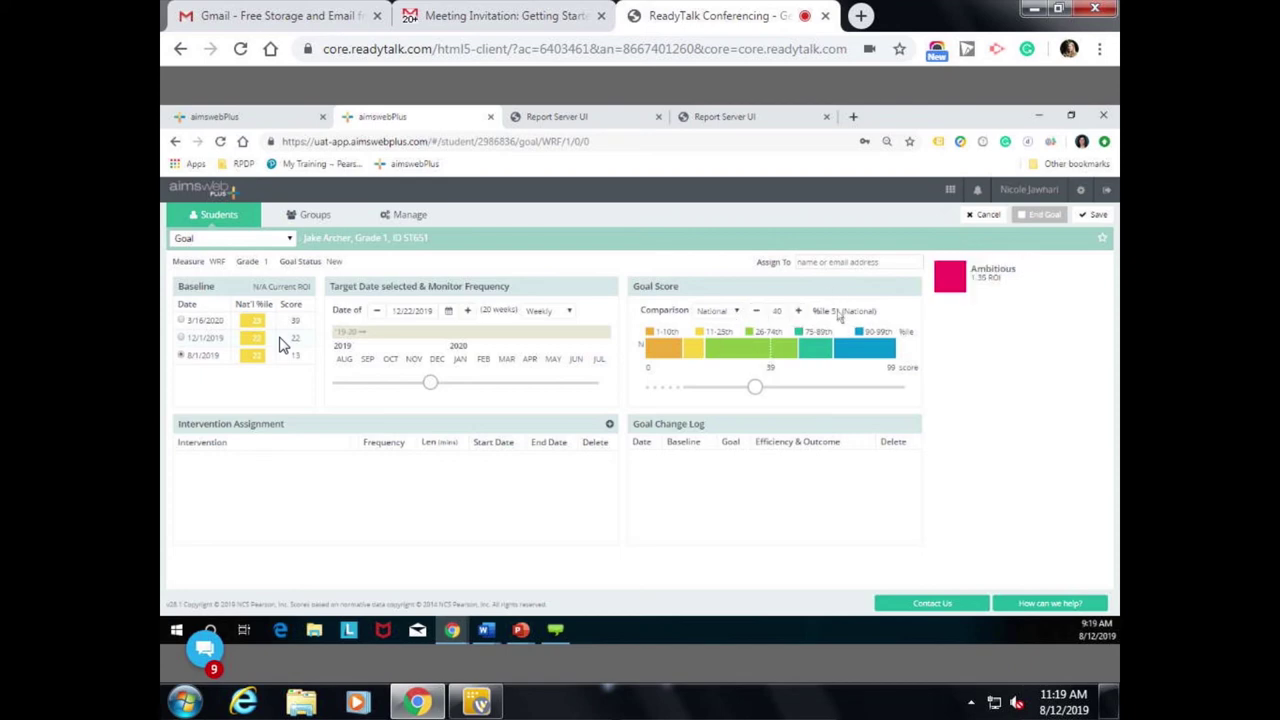
pyautogui.moveTo(831, 312); pyautogui.dragTo(855, 315)
pyautogui.click(757, 313)
pyautogui.click(757, 313)
pyautogui.click(757, 313)
pyautogui.click(757, 313)
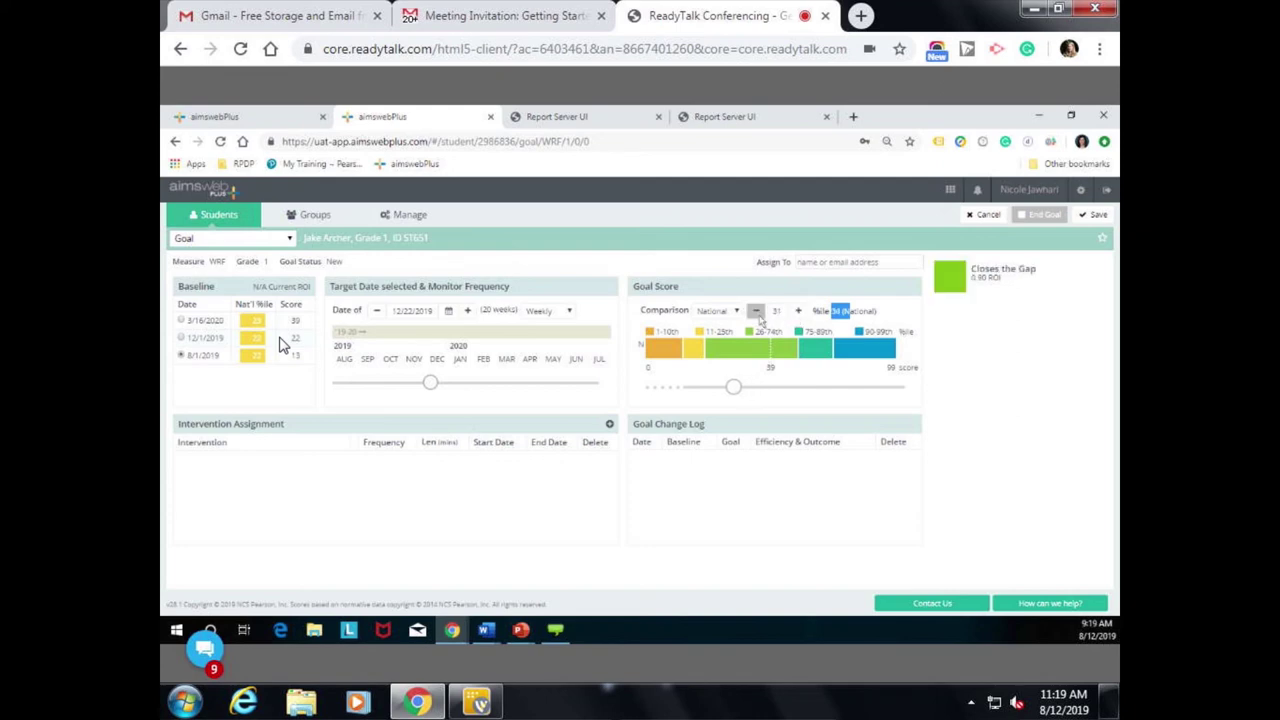
pyautogui.click(757, 313)
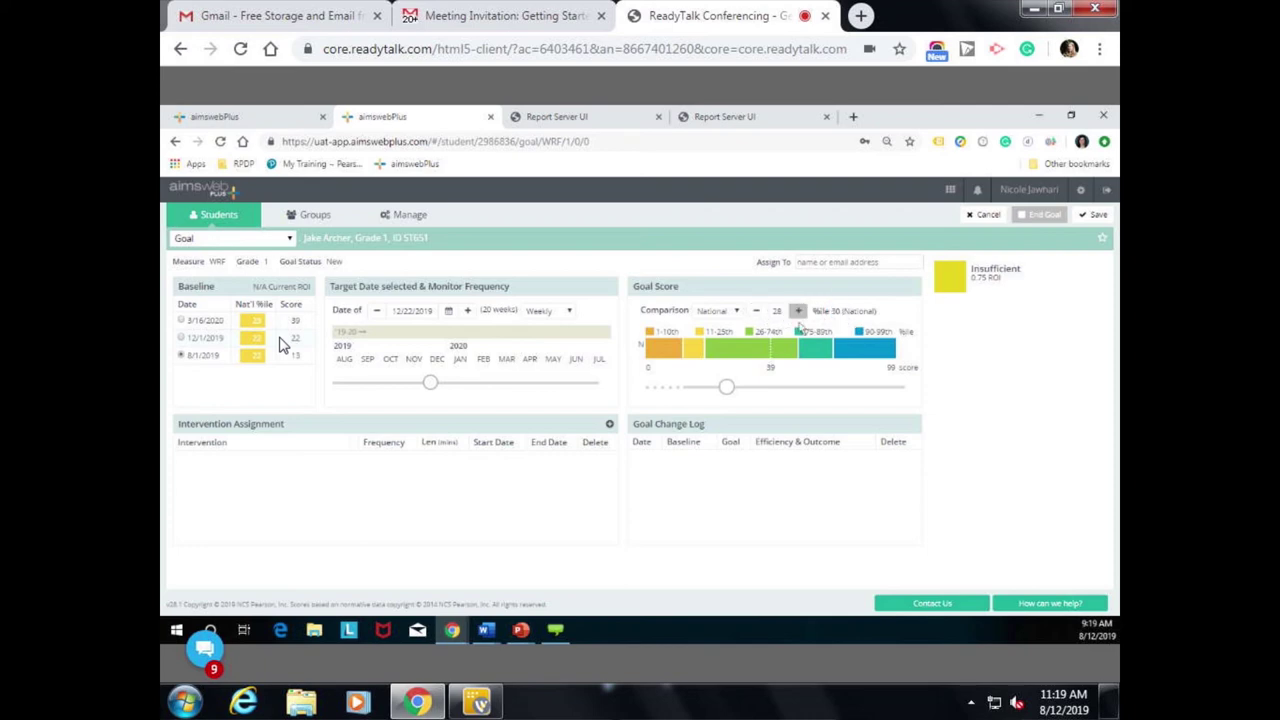
pyautogui.click(799, 311)
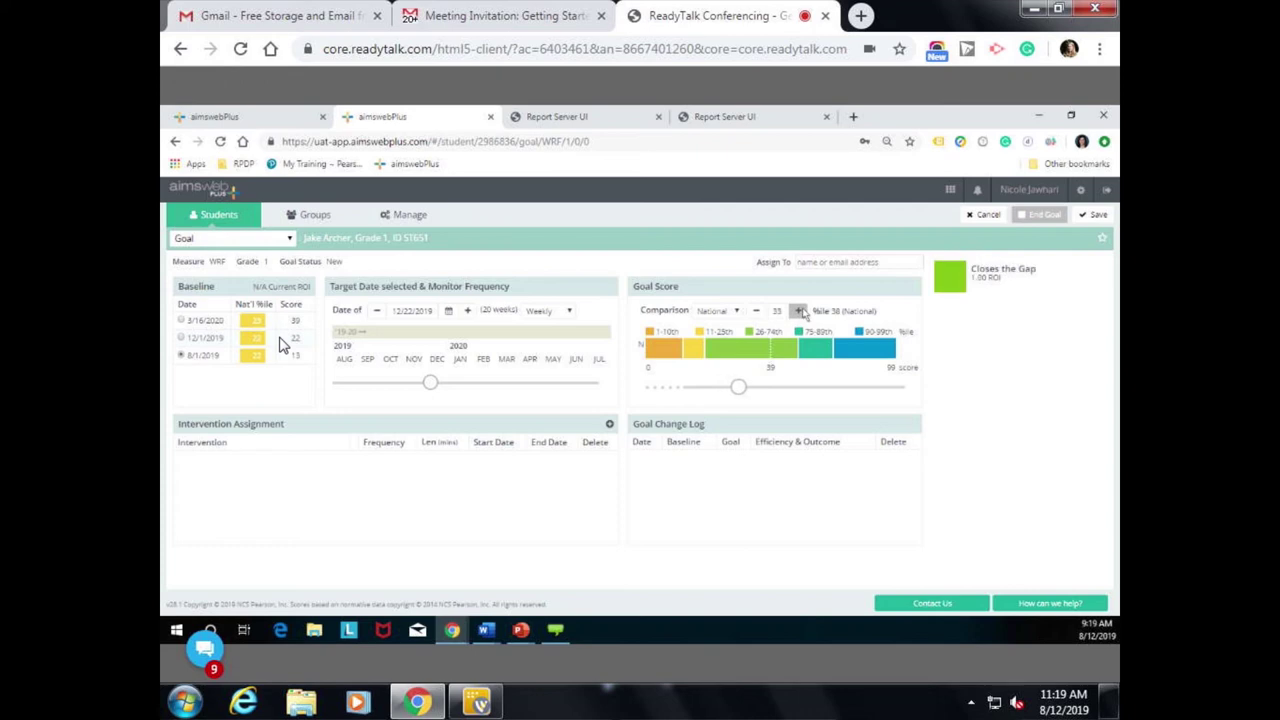
pyautogui.click(799, 311)
pyautogui.click(799, 311)
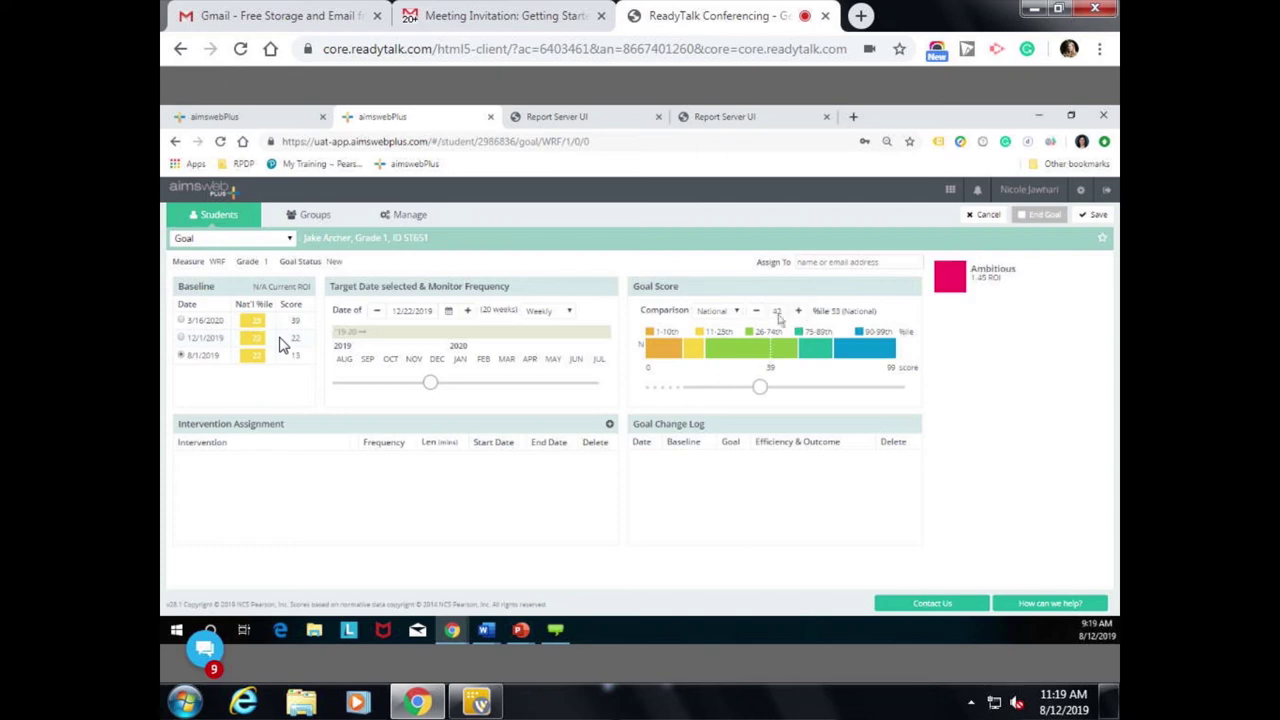
pyautogui.click(757, 311)
pyautogui.click(757, 311)
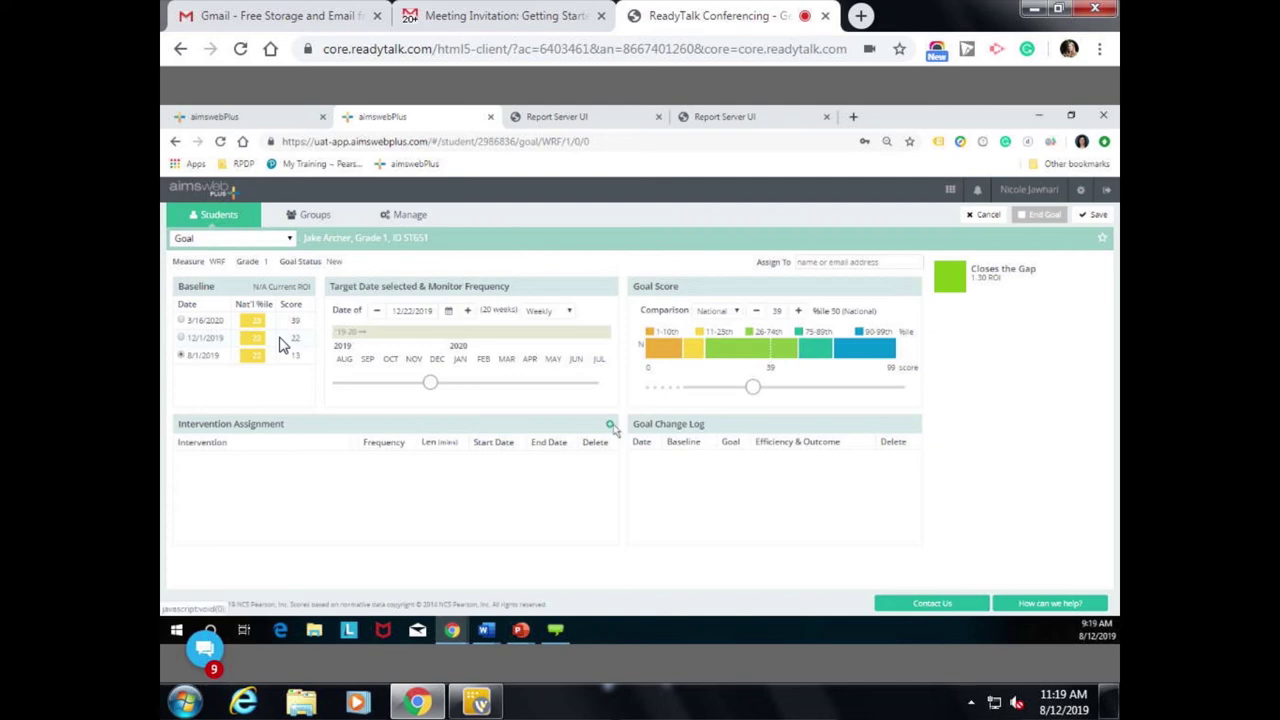
# - Add an Intervention Early Literacy assignment starting 08/19/2019 with daily 30-minute sessions
pyautogui.click(611, 426)
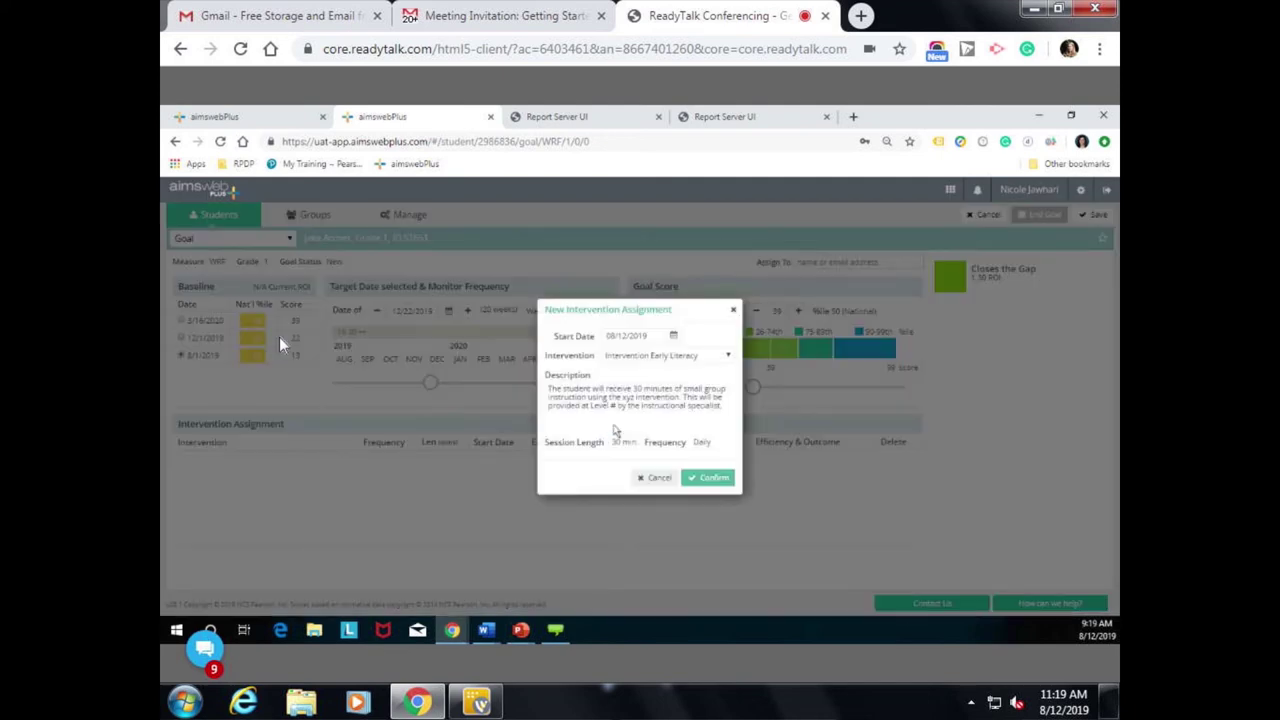
pyautogui.click(649, 357)
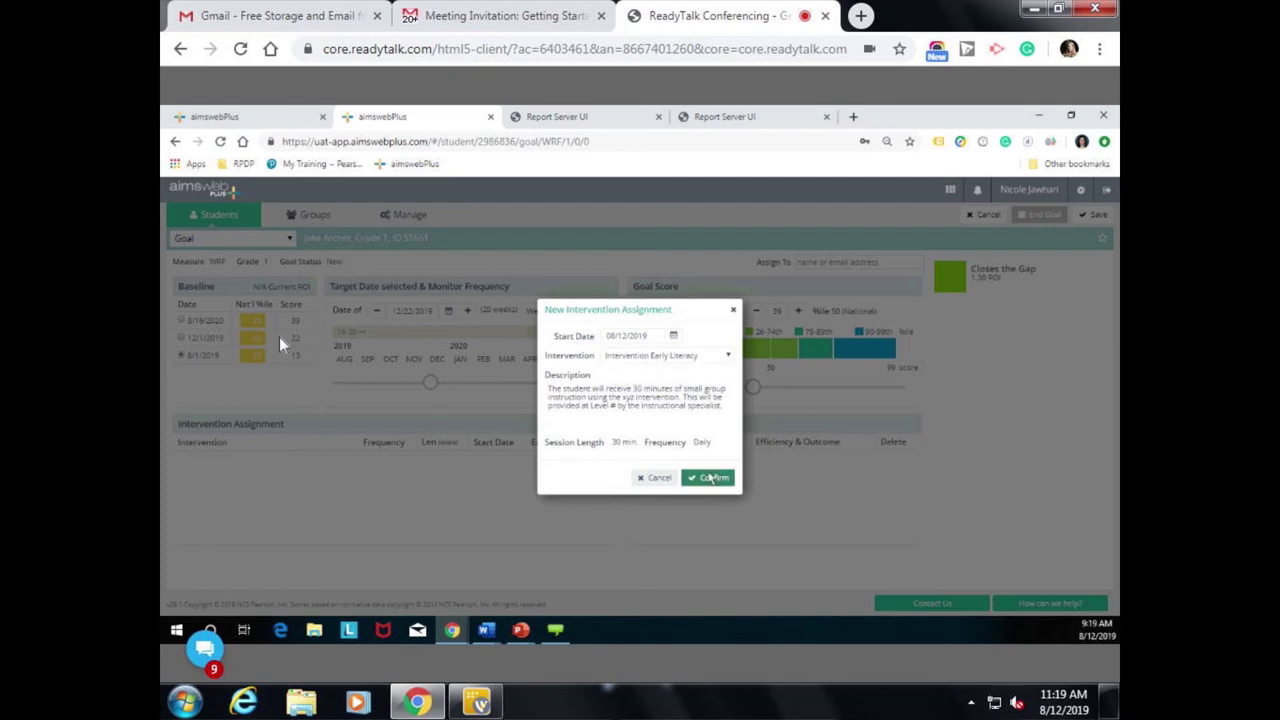
pyautogui.click(674, 338)
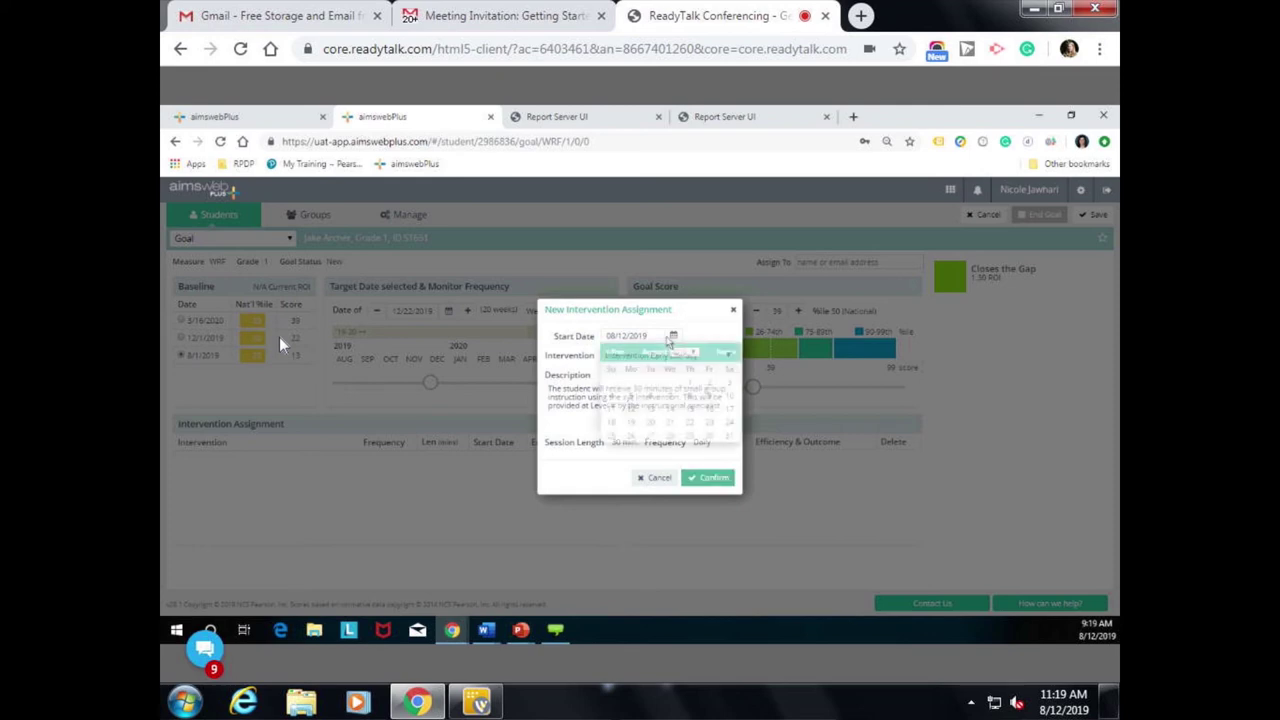
pyautogui.click(634, 423)
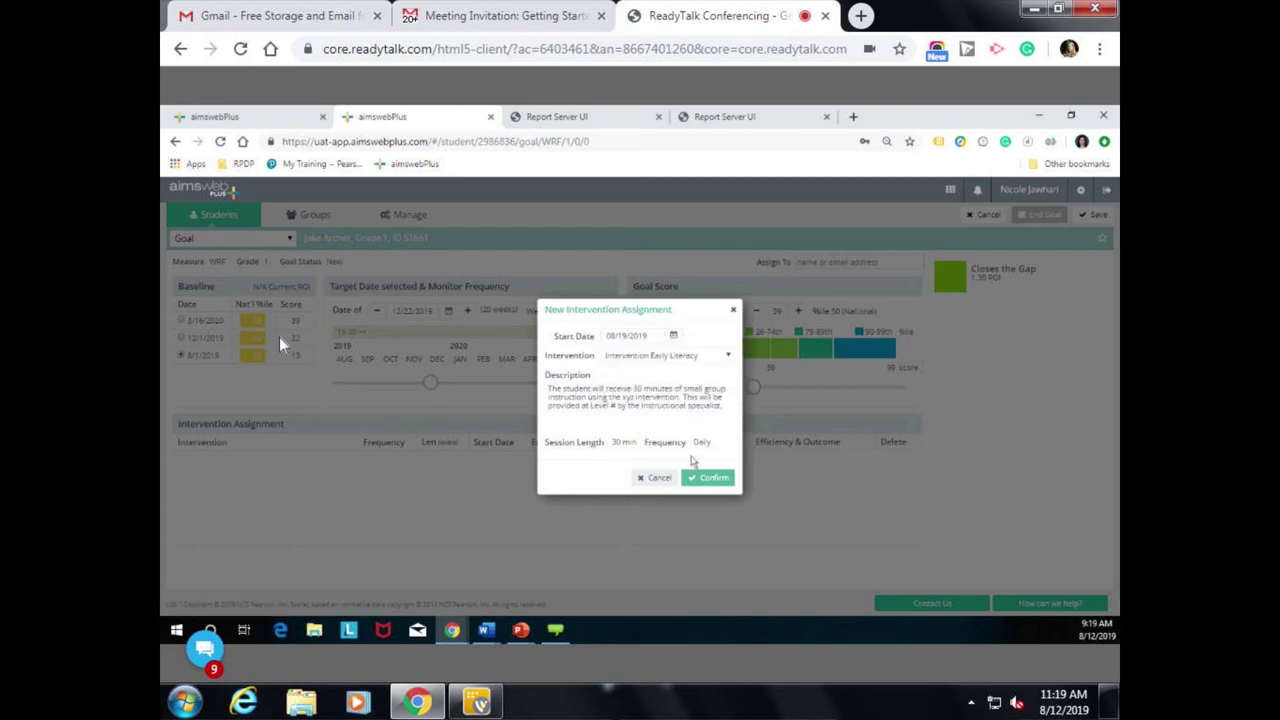
pyautogui.click(695, 478)
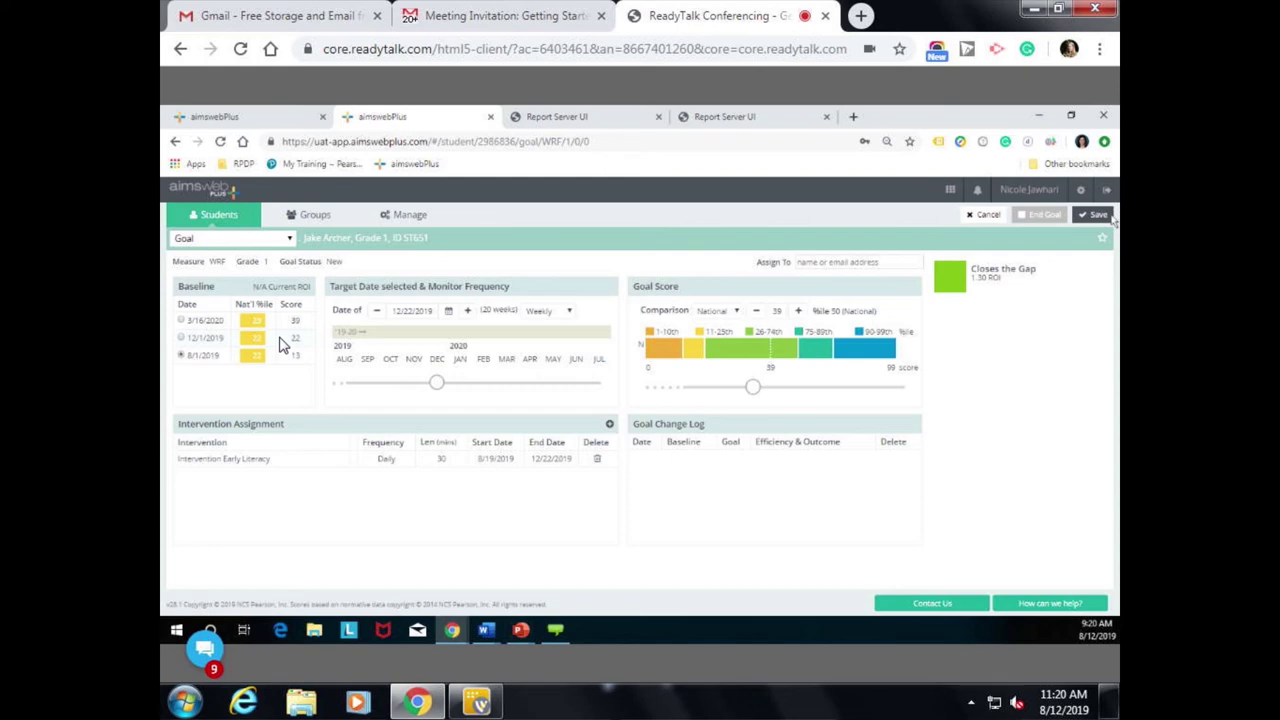
# - Save the WRF goal and set the Benchmark Comparison page size to 200
pyautogui.click(1112, 219)
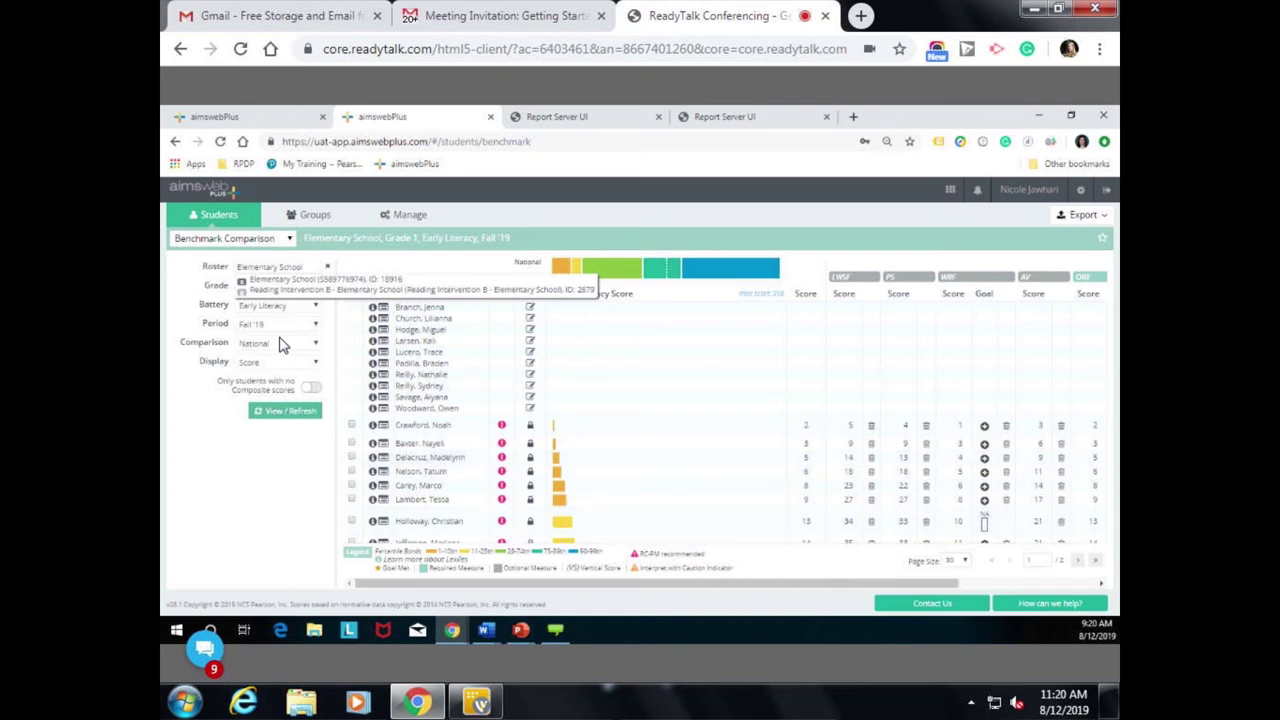
pyautogui.click(958, 560)
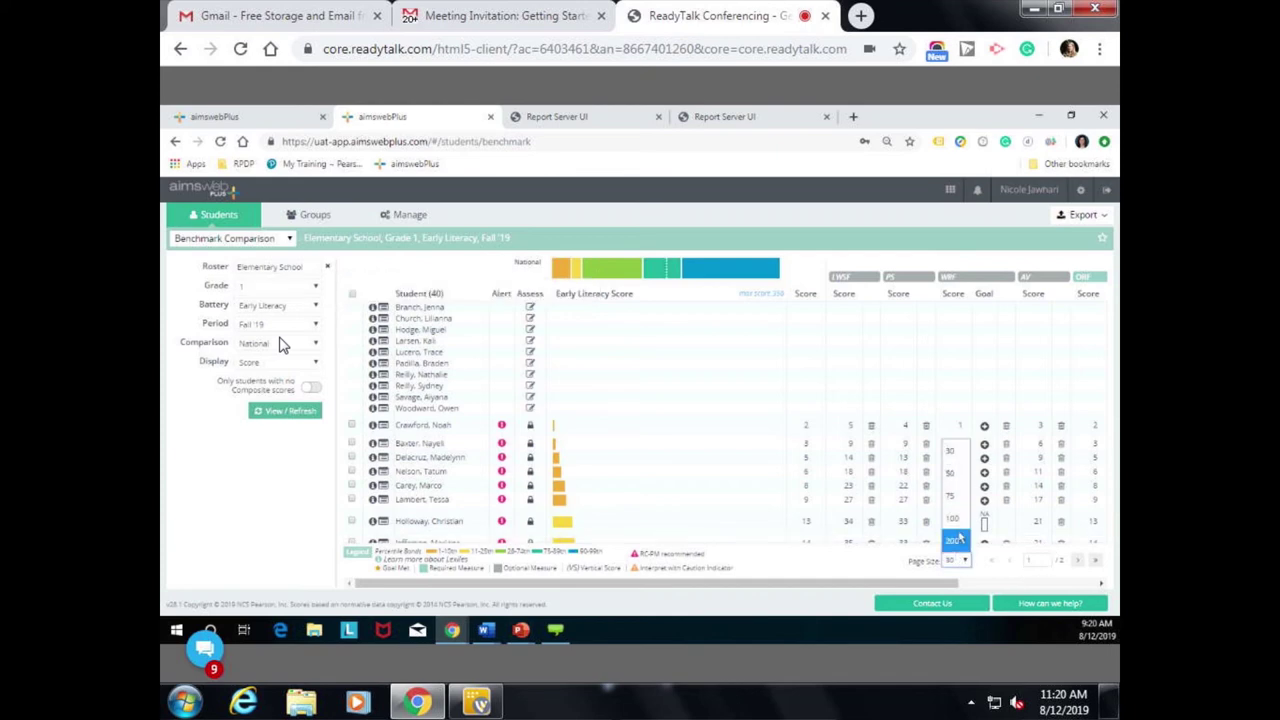
pyautogui.click(955, 540)
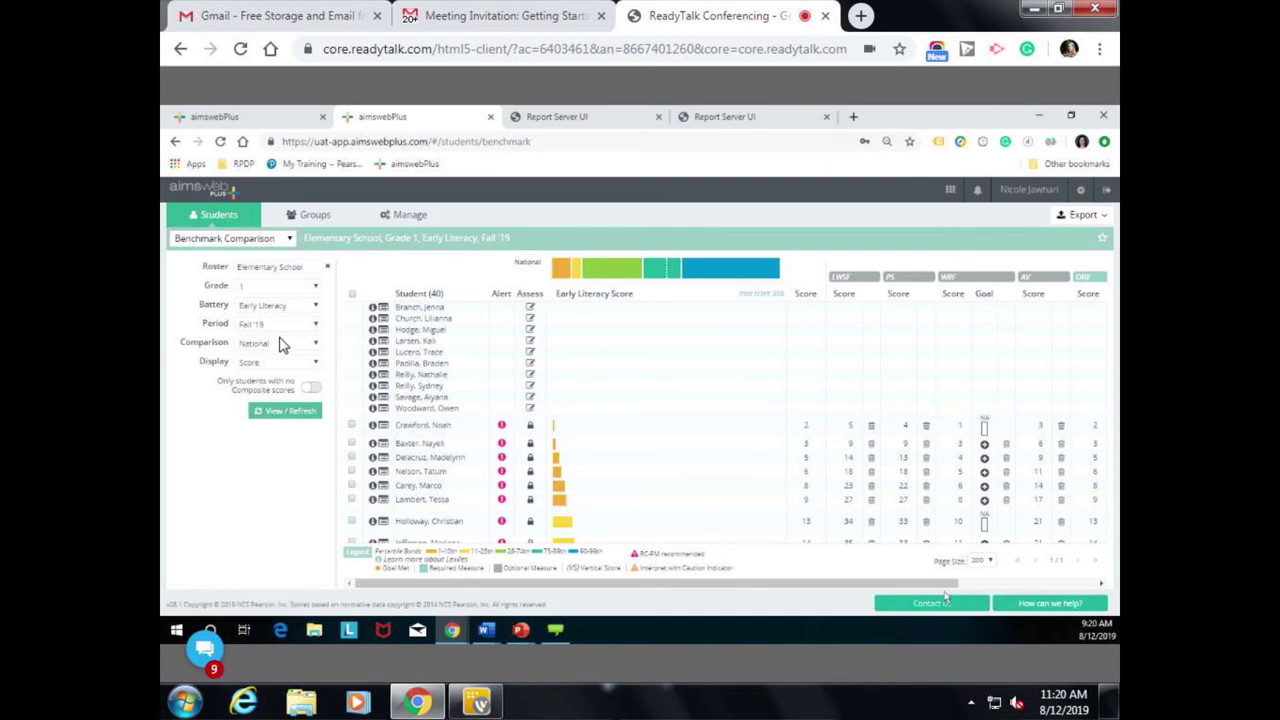
# - Scroll across and down the table to review all 40 Grade 1 students
pyautogui.moveTo(945, 584); pyautogui.dragTo(1083, 584)
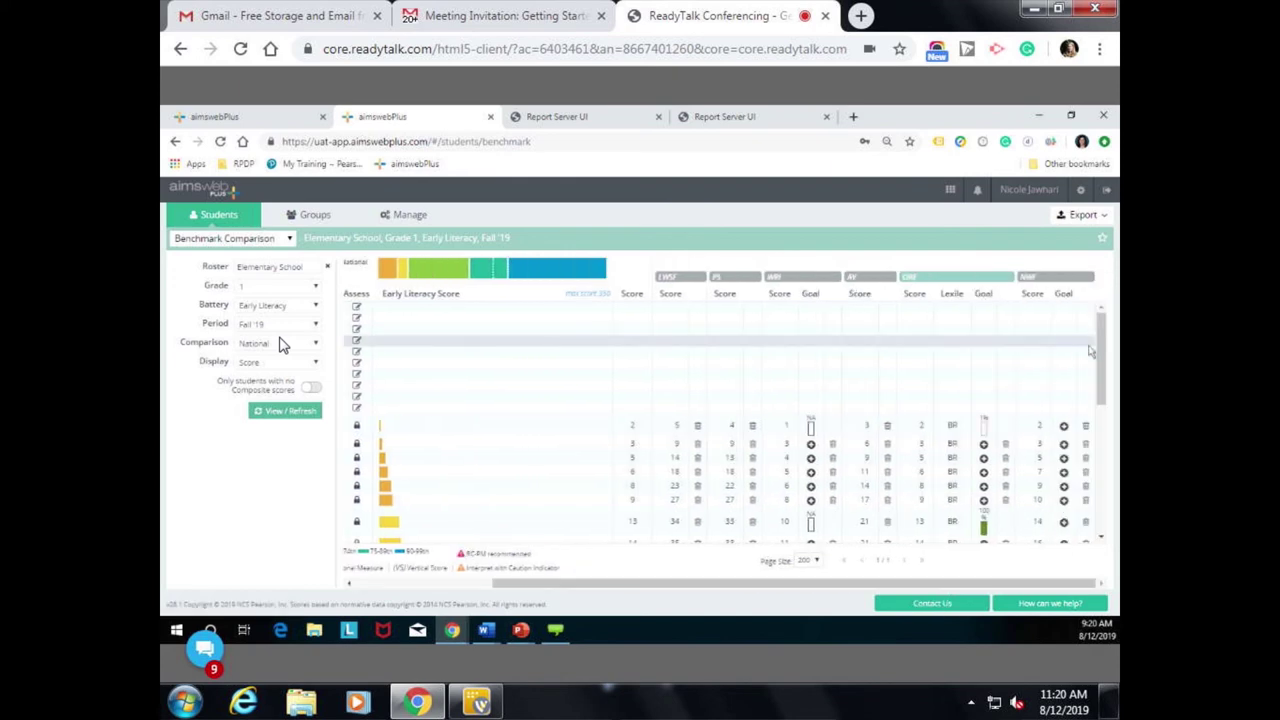
pyautogui.scroll(-10, 1090, 350)
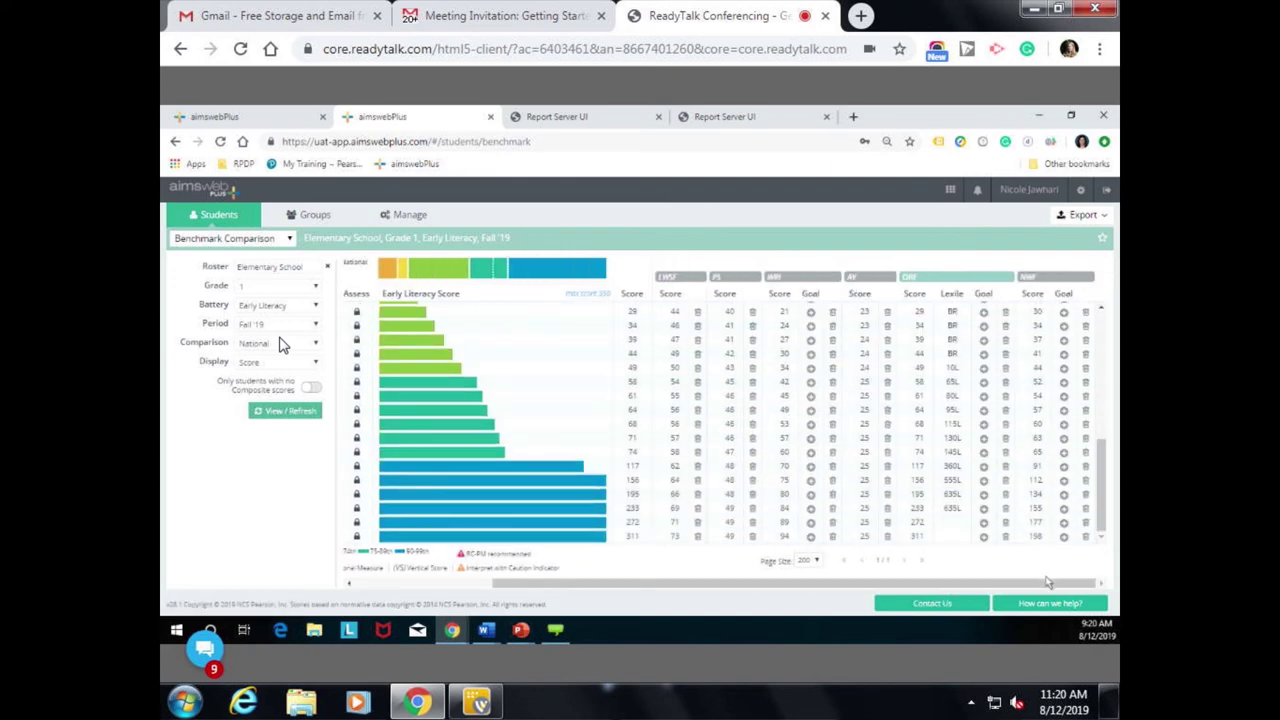
pyautogui.moveTo(1047, 582)
pyautogui.mouseDown()
pyautogui.moveTo(917, 583)
pyautogui.moveTo(1047, 582)
pyautogui.mouseUp()
pyautogui.moveTo(1102, 490); pyautogui.dragTo(1108, 424)
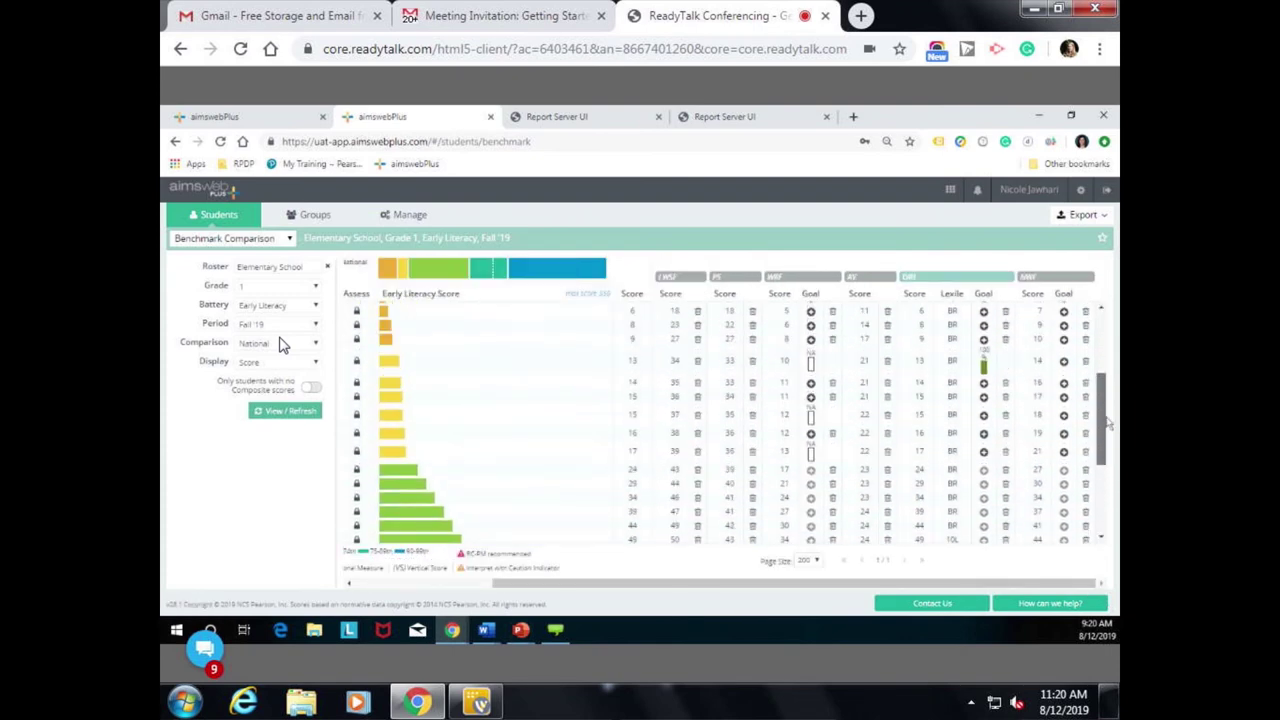
pyautogui.moveTo(958, 583); pyautogui.dragTo(752, 582)
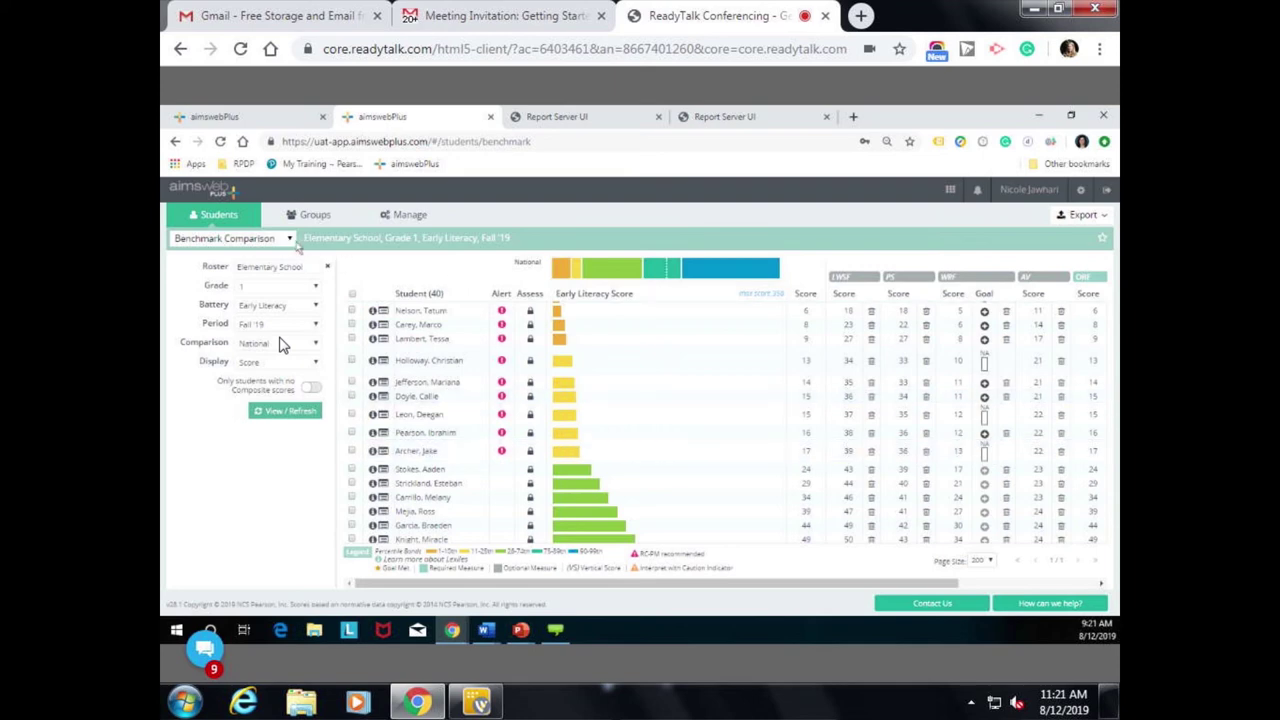
# - Switch the report view to Monitor and refresh to list the 31 monitored students
pyautogui.click(292, 241)
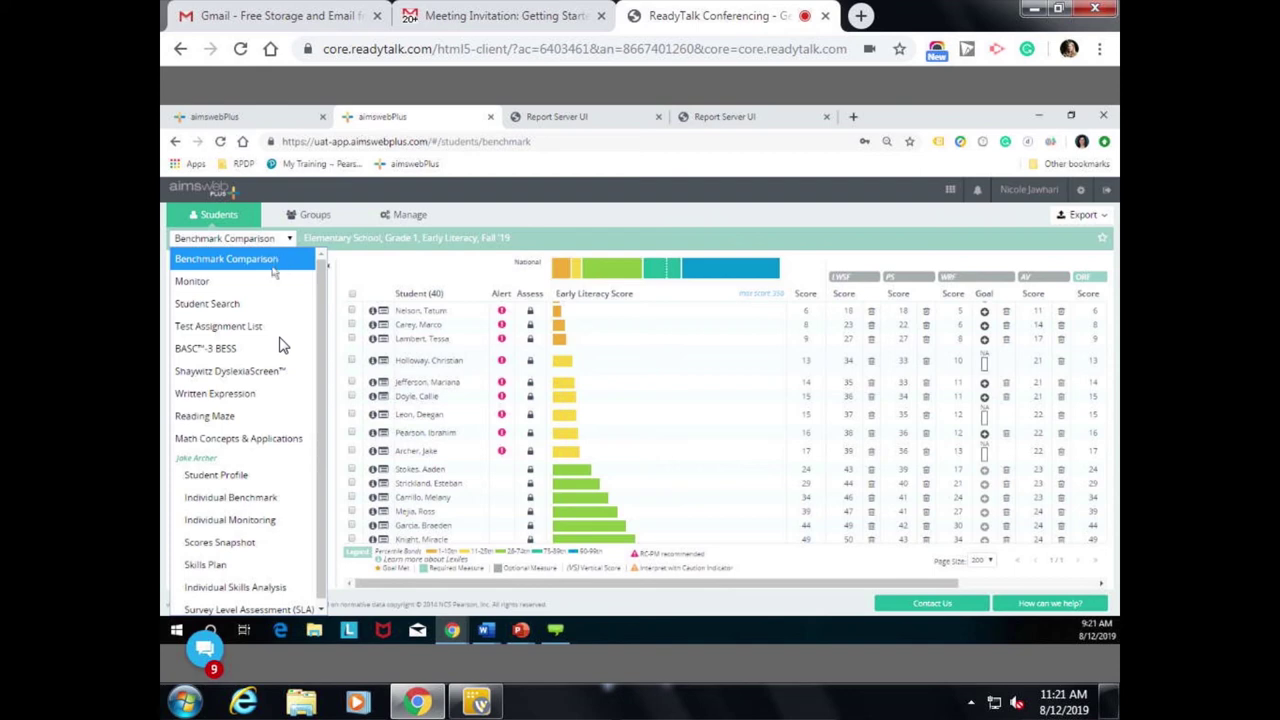
pyautogui.click(272, 281)
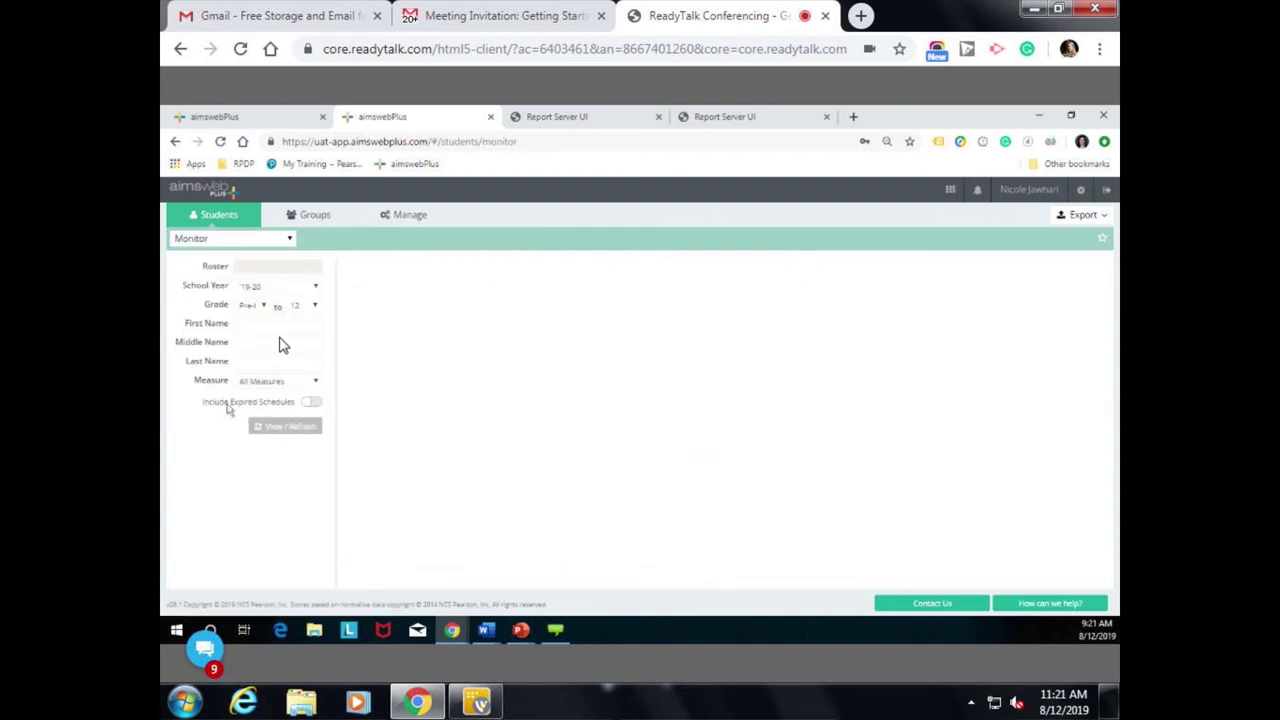
pyautogui.click(261, 426)
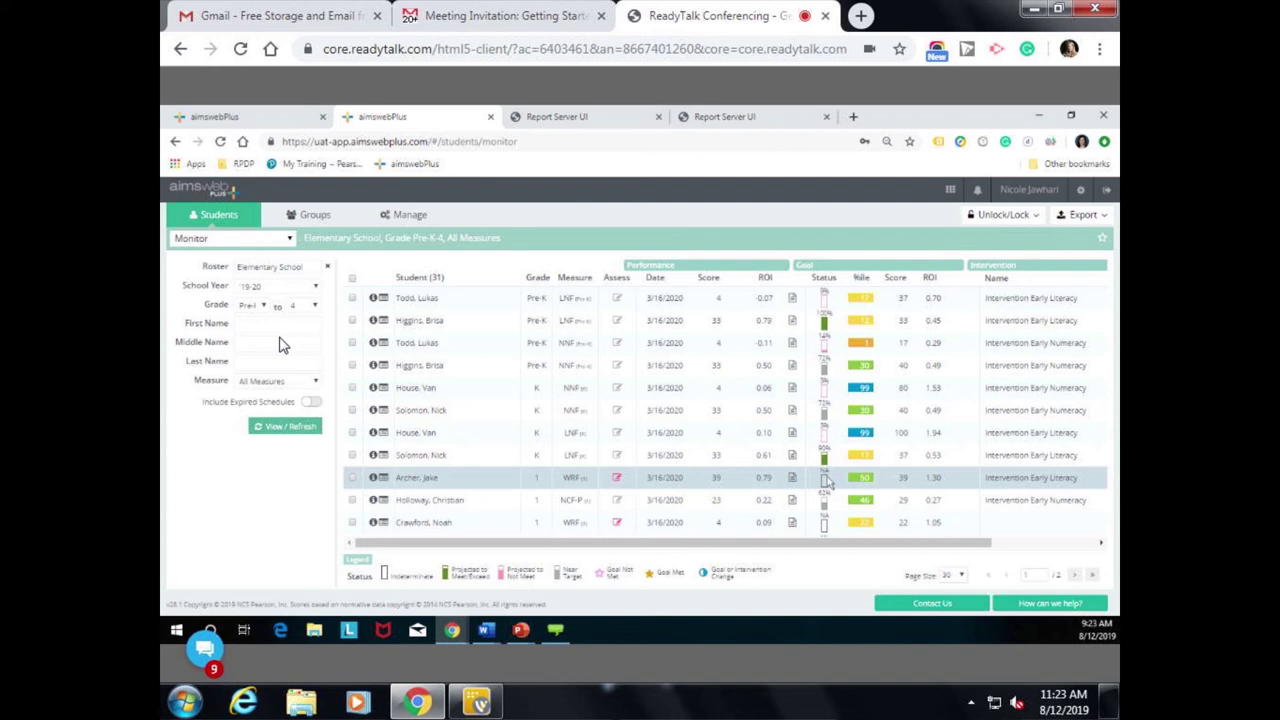
# - From the student's Indeterminate goal status, load the WRF Individual Monitoring chart and performance table for Aug '19–Jul '20
pyautogui.click(826, 482)
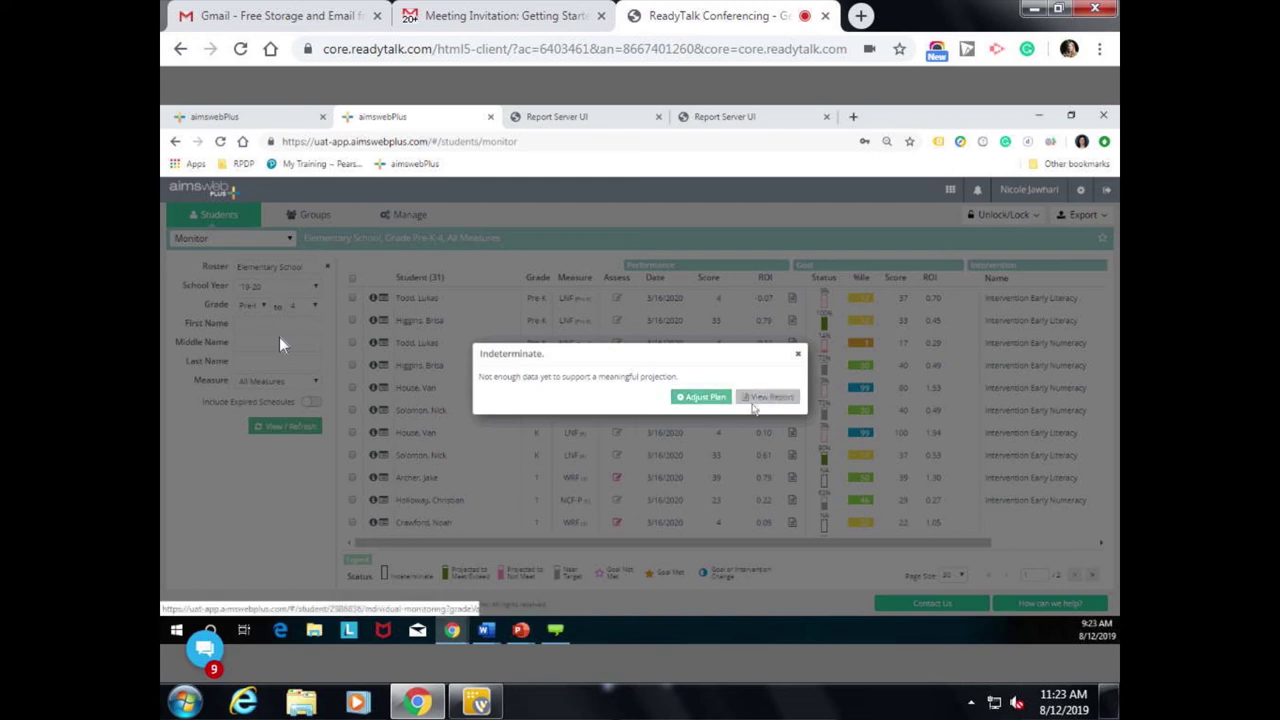
pyautogui.click(754, 404)
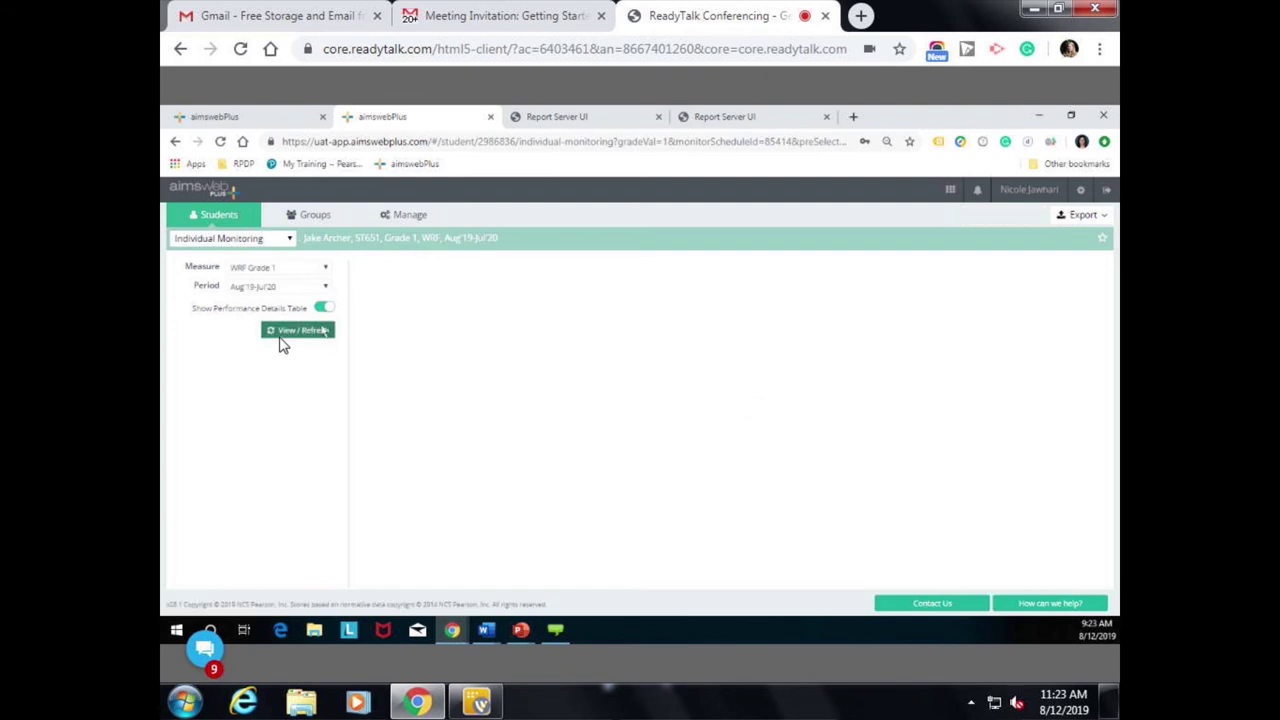
pyautogui.click(322, 331)
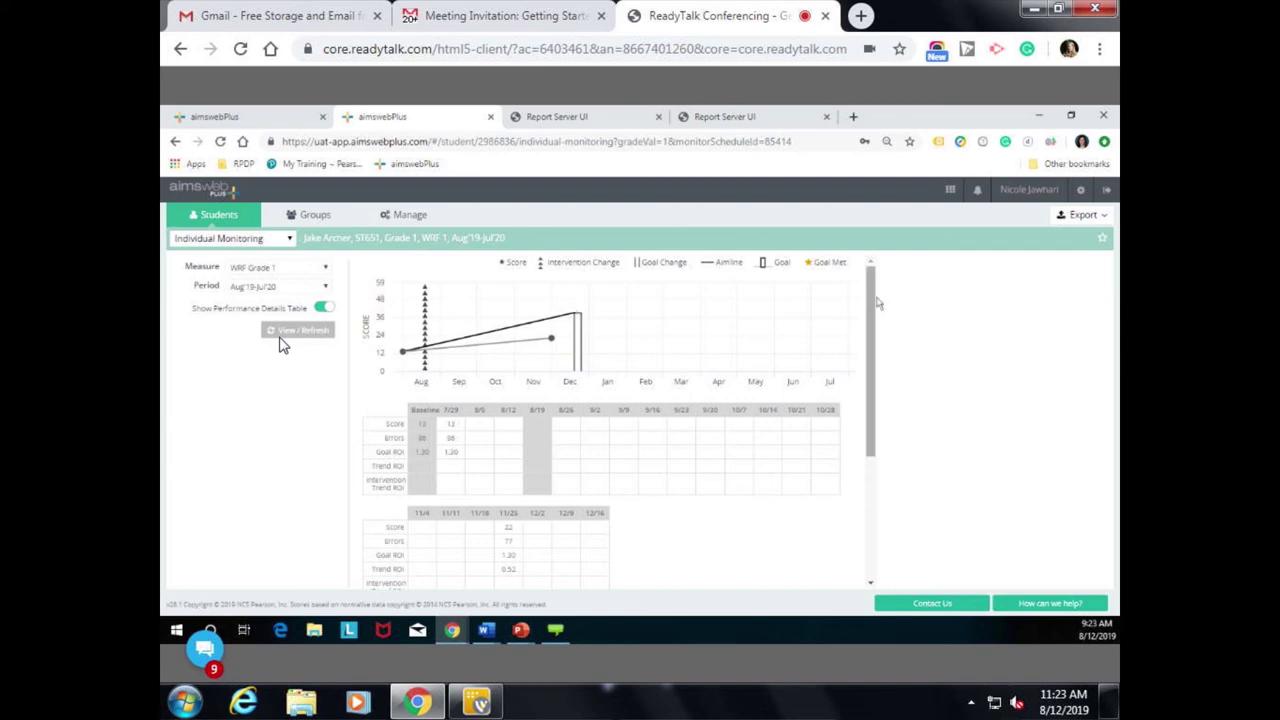
pyautogui.moveTo(877, 302); pyautogui.dragTo(887, 271)
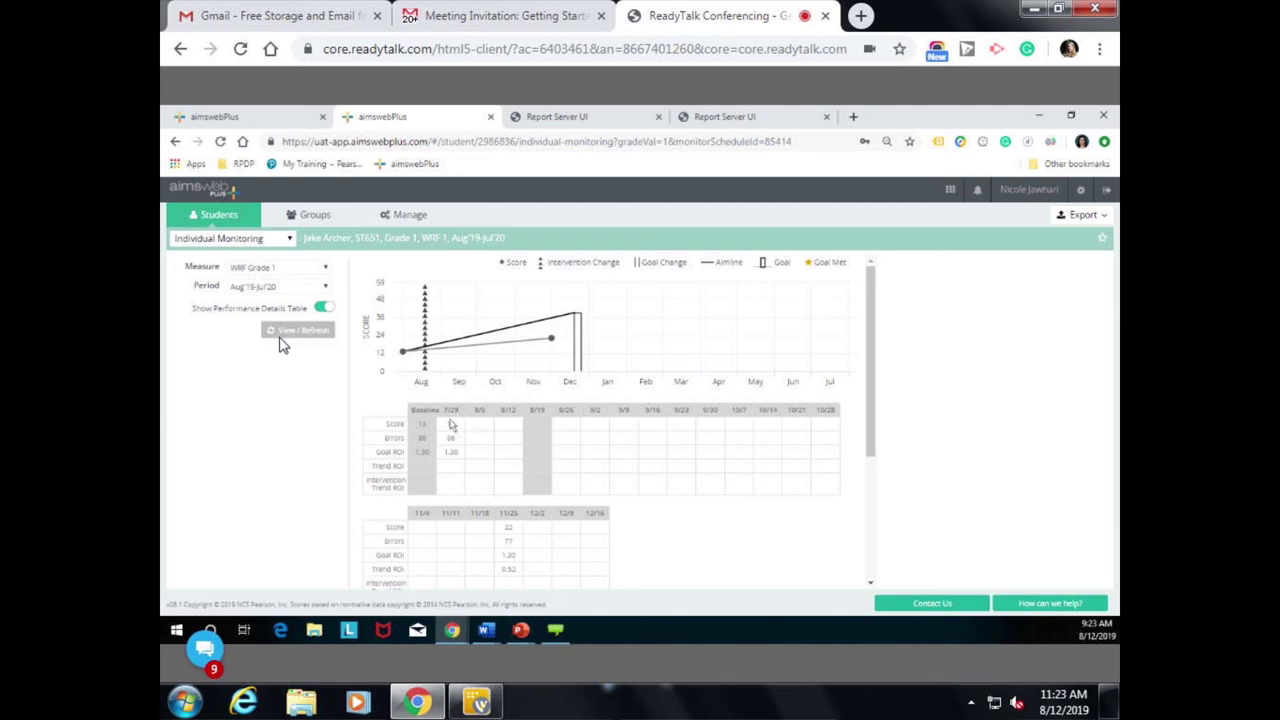
pyautogui.moveTo(450, 425)
pyautogui.mouseDown()
pyautogui.moveTo(452, 460)
pyautogui.moveTo(475, 425)
pyautogui.mouseUp()
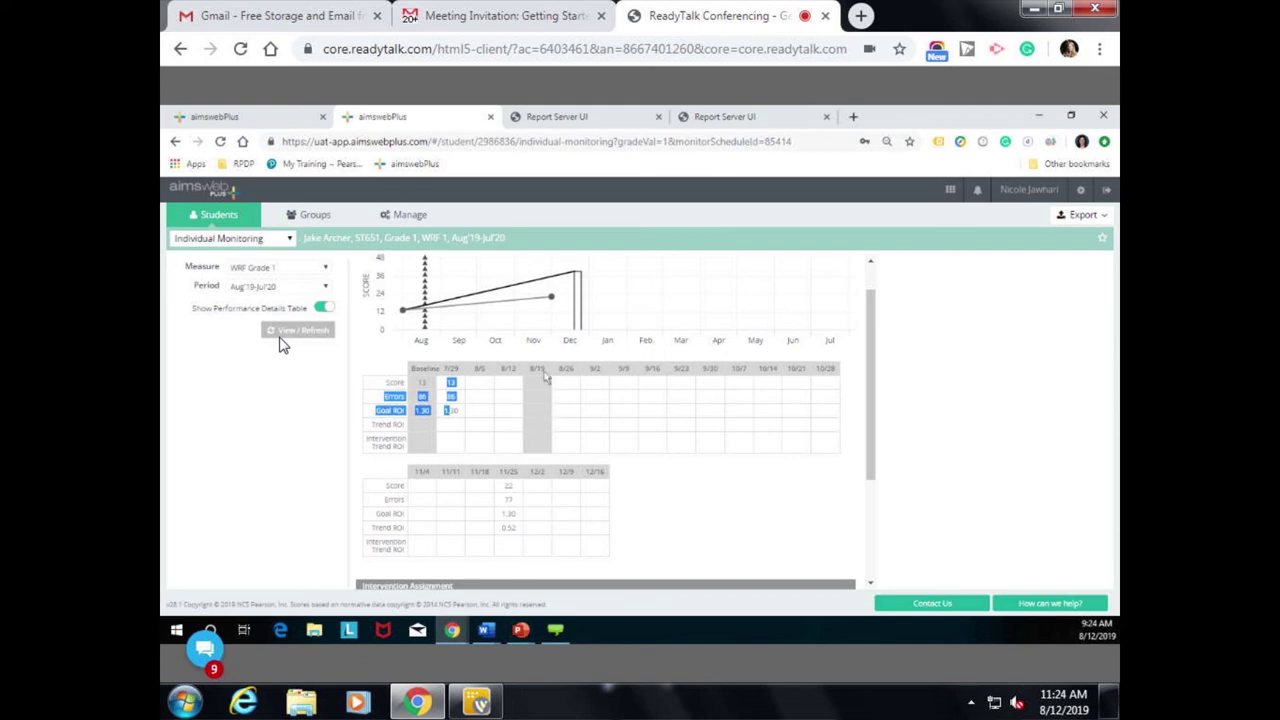
pyautogui.click(546, 378)
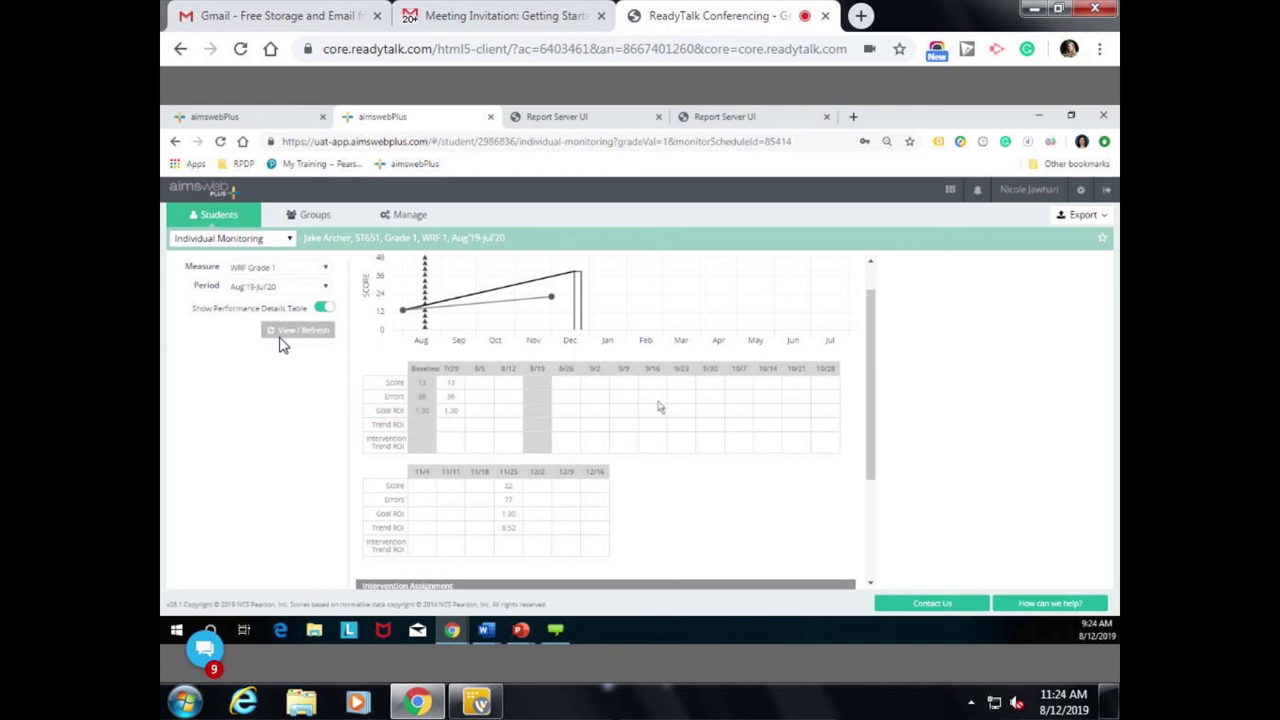
pyautogui.moveTo(872, 390); pyautogui.dragTo(892, 500)
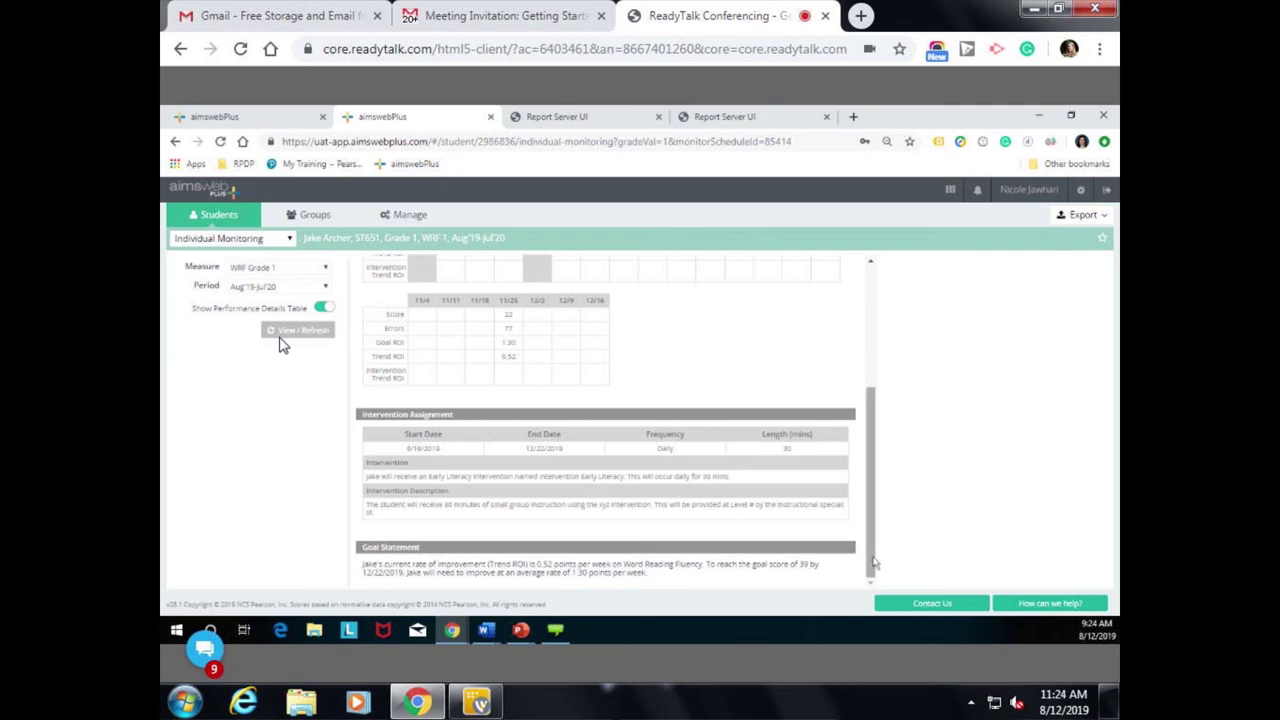
pyautogui.moveTo(873, 563); pyautogui.dragTo(901, 401)
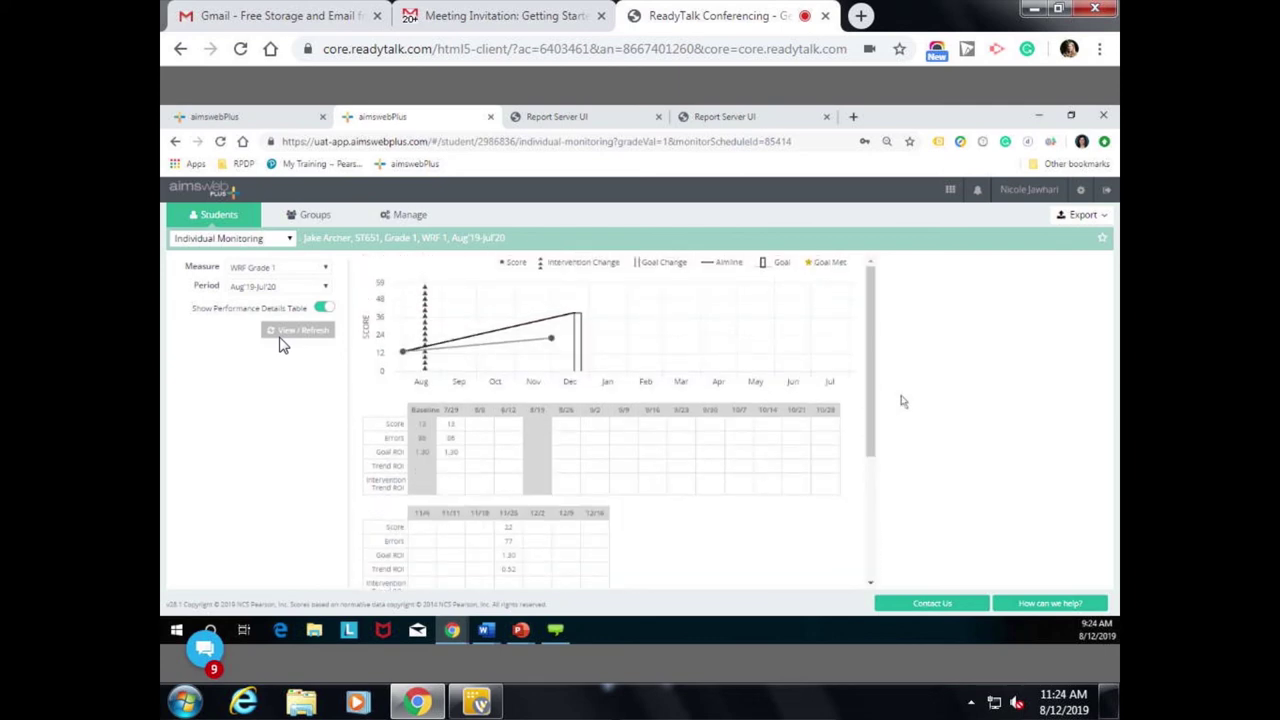